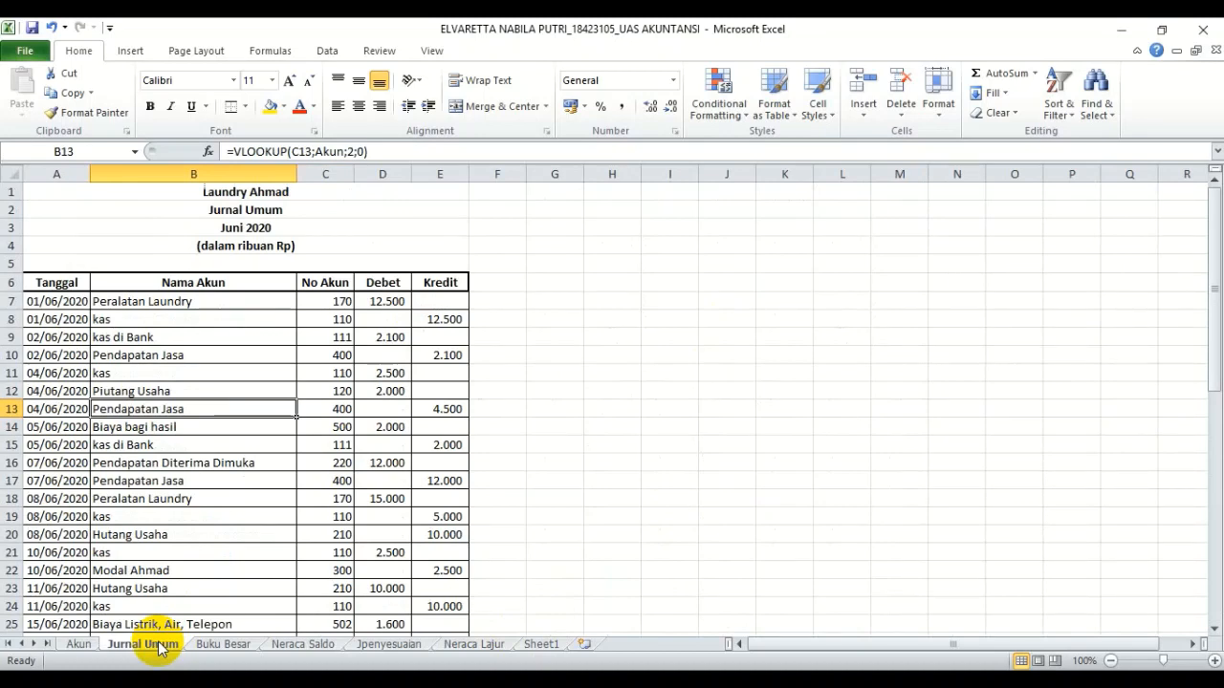
# Review the Buku Besar, Neraca Saldo, Jpenyesuaian and Neraca Lajur sheets and the financial report template in Sheet1
pyautogui.click(223, 644)
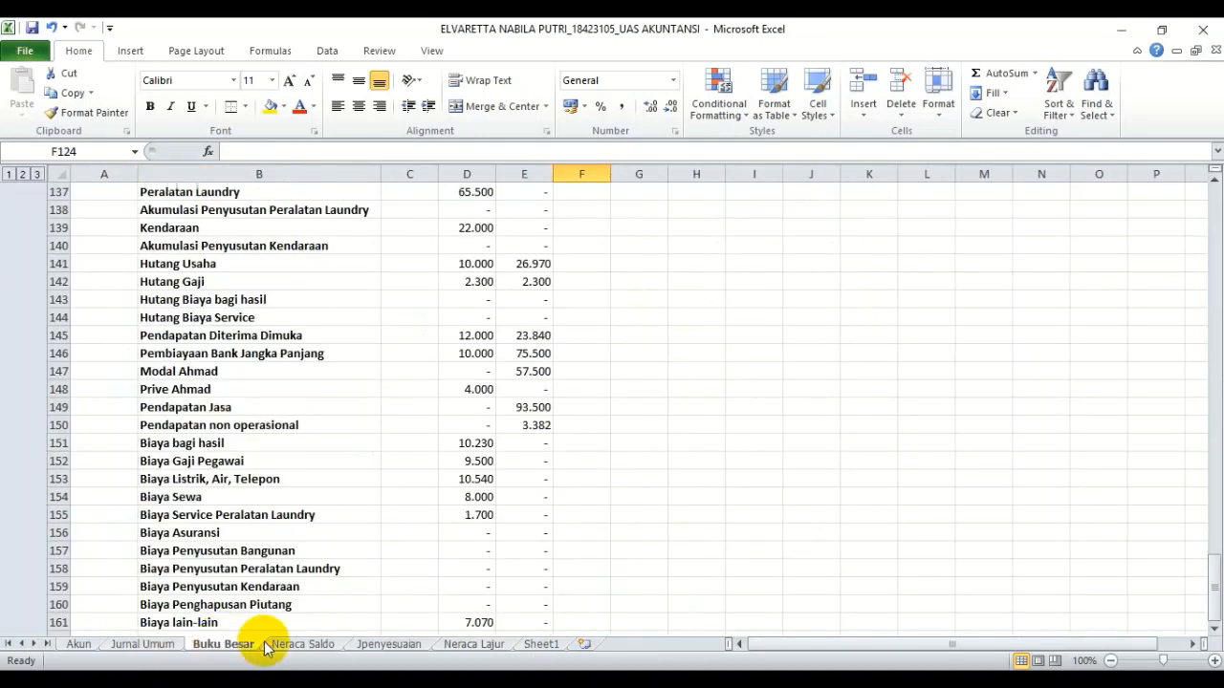
pyautogui.click(308, 646)
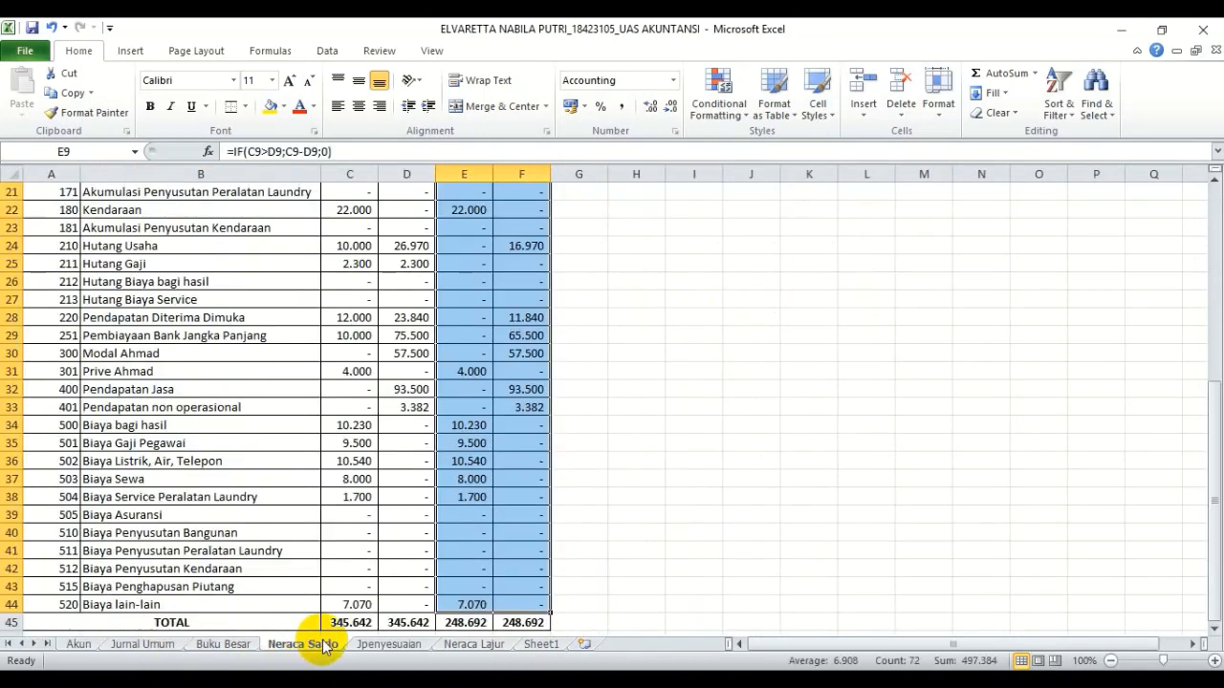
pyautogui.doubleClick(371, 643)
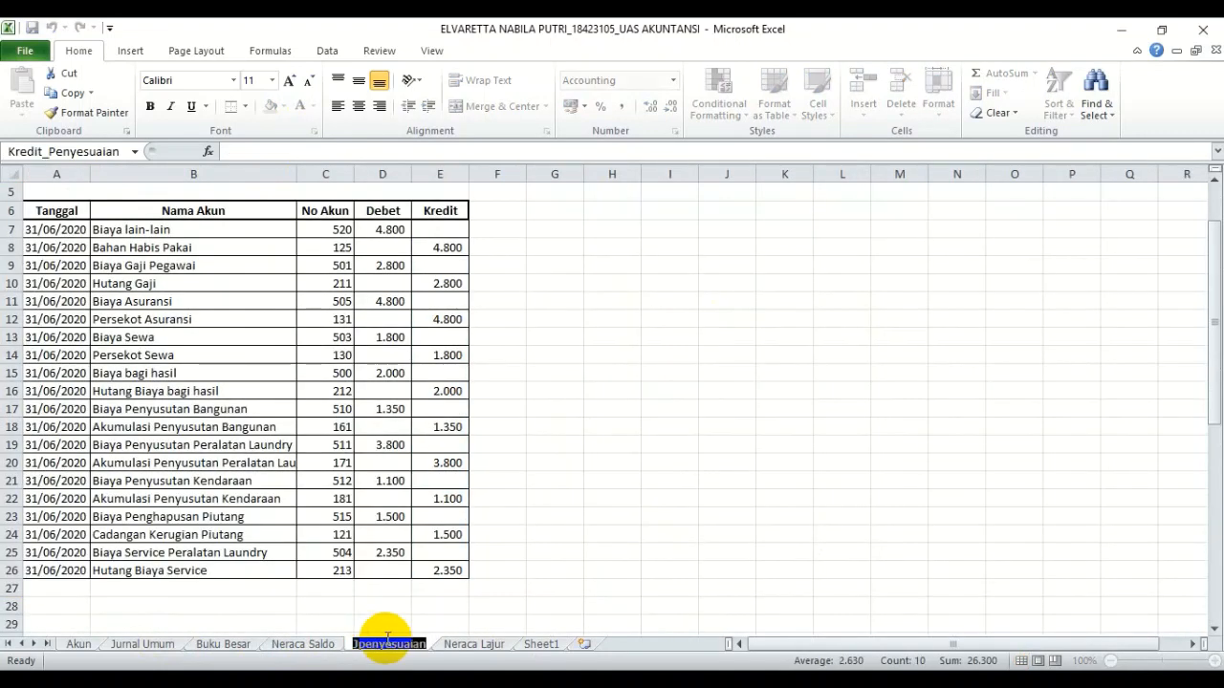
pyautogui.click(473, 647)
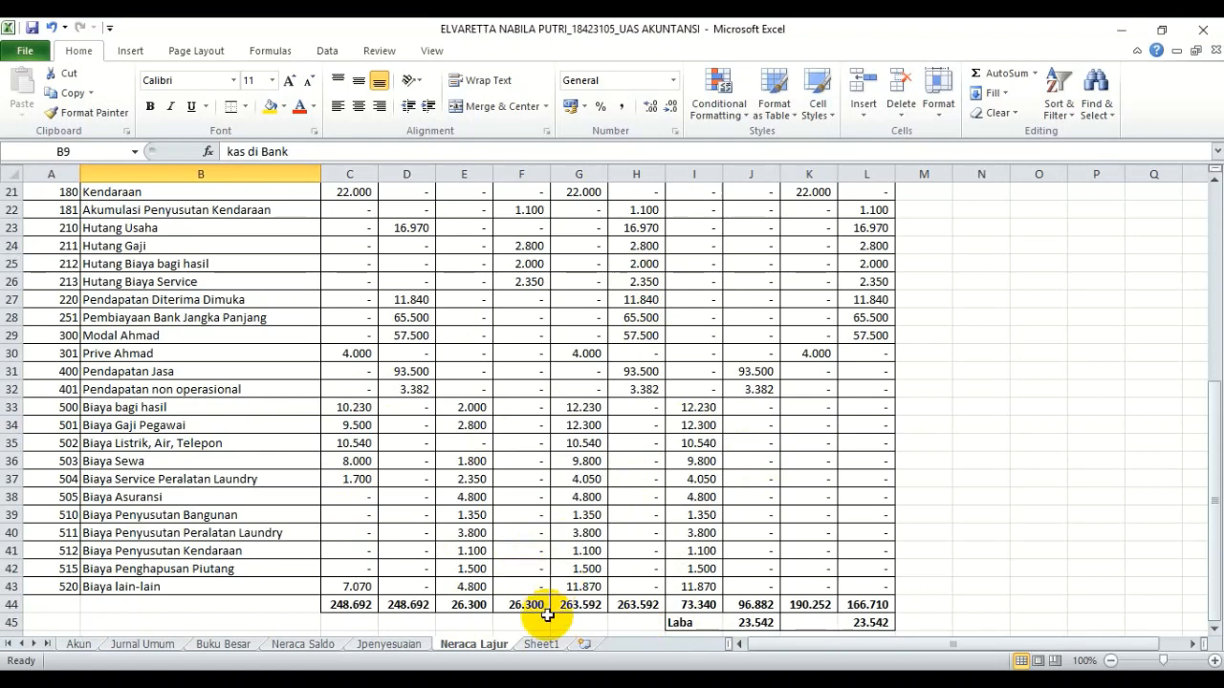
pyautogui.click(541, 644)
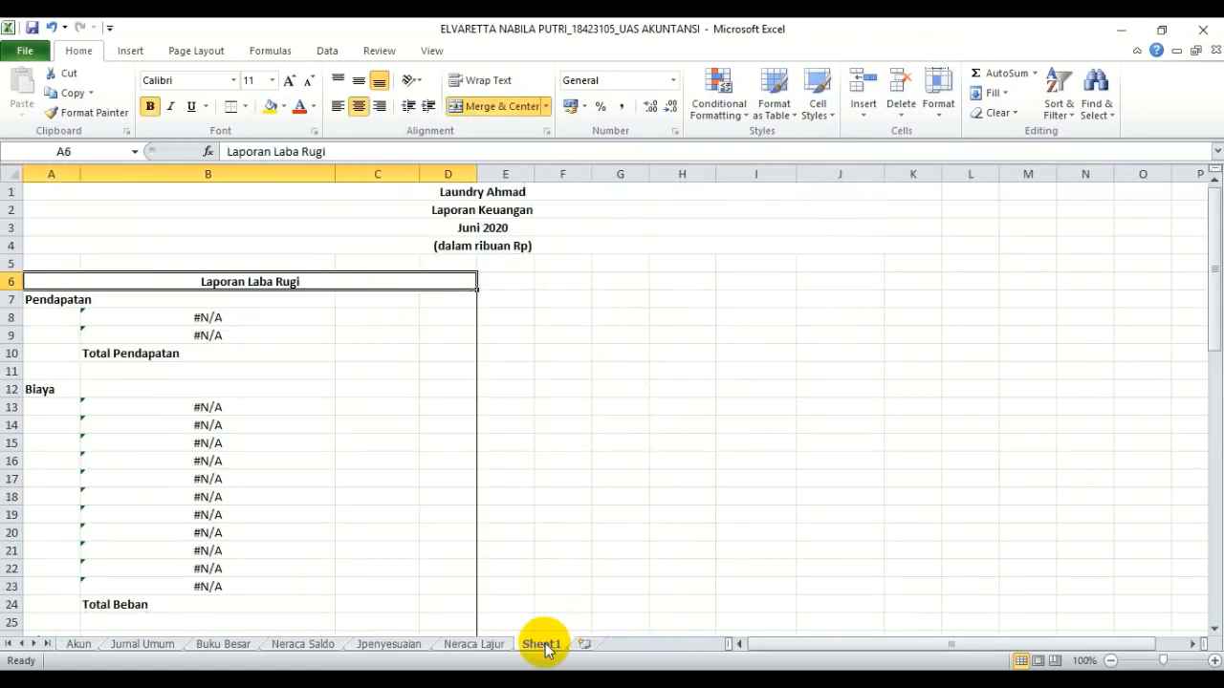
pyautogui.click(363, 198)
pyautogui.doubleClick(362, 200)
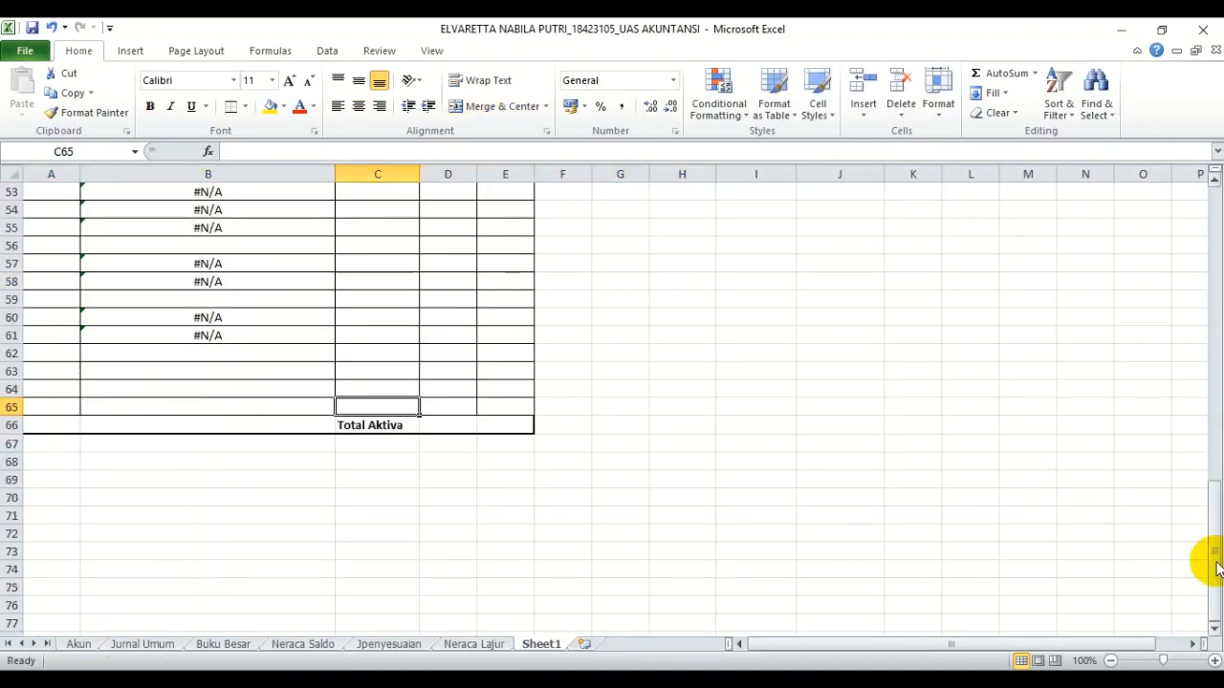
pyautogui.moveTo(1216, 553); pyautogui.dragTo(1212, 276)
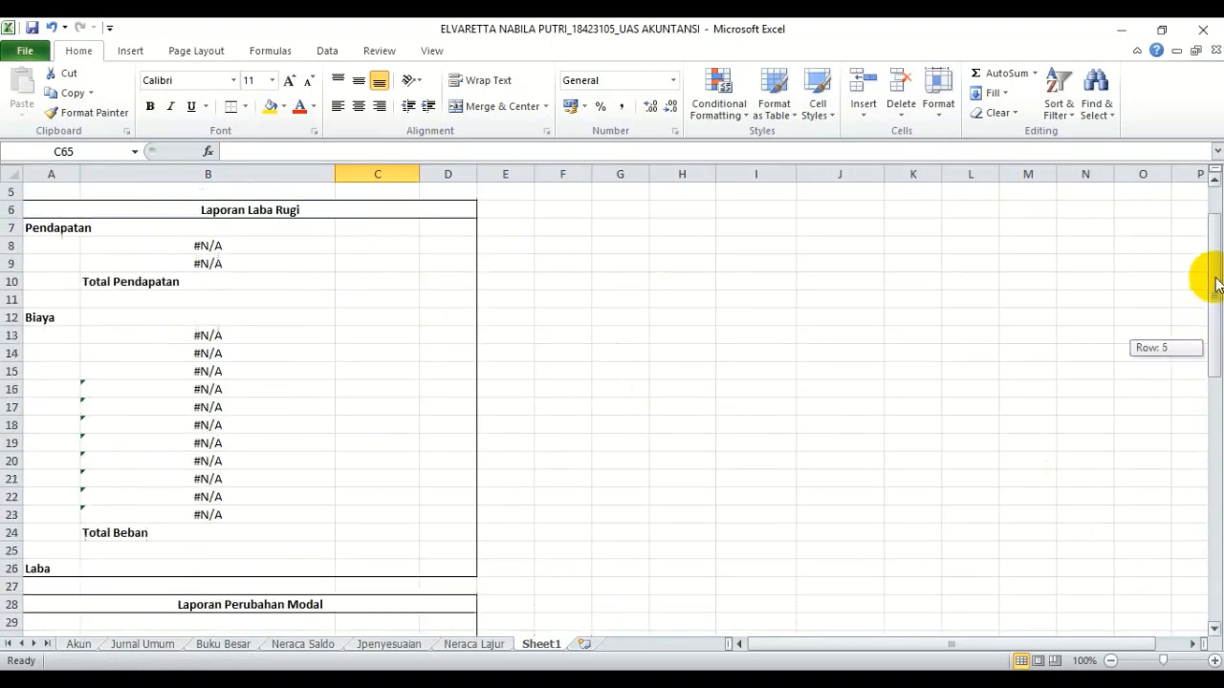
# Rename the Sheet1 worksheet as Laporan Keuangan
pyautogui.doubleClick(541, 644)
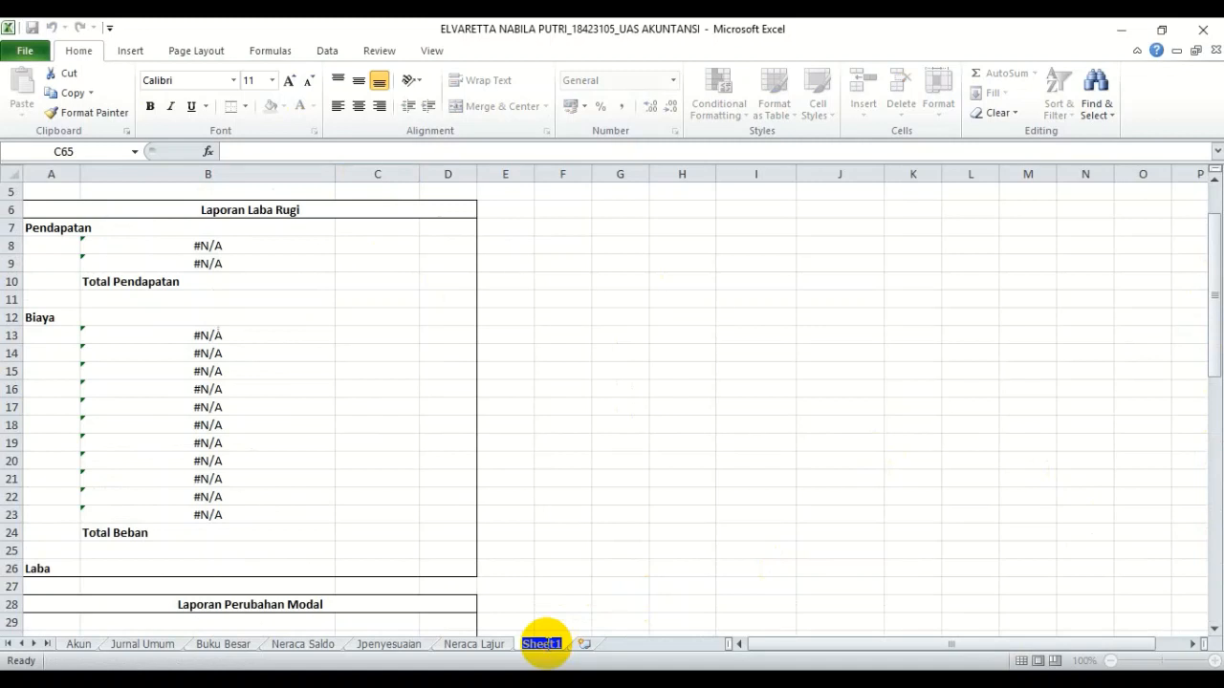
pyautogui.write('Laporan')
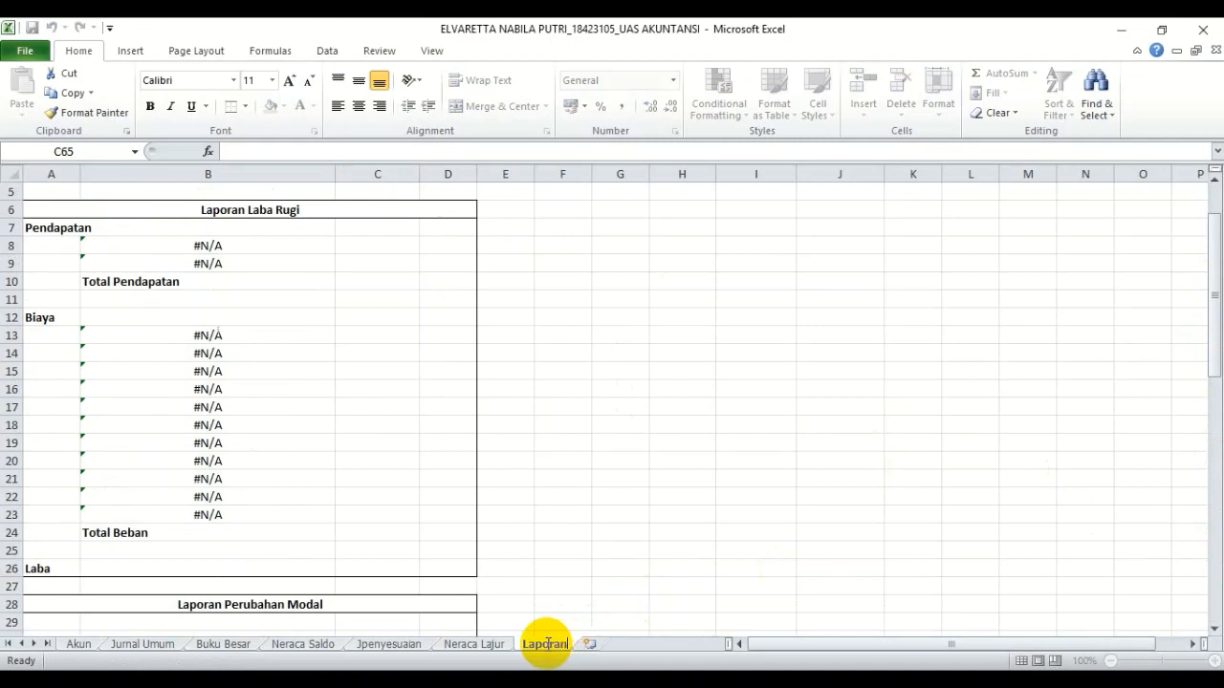
pyautogui.write(' Keuangan')
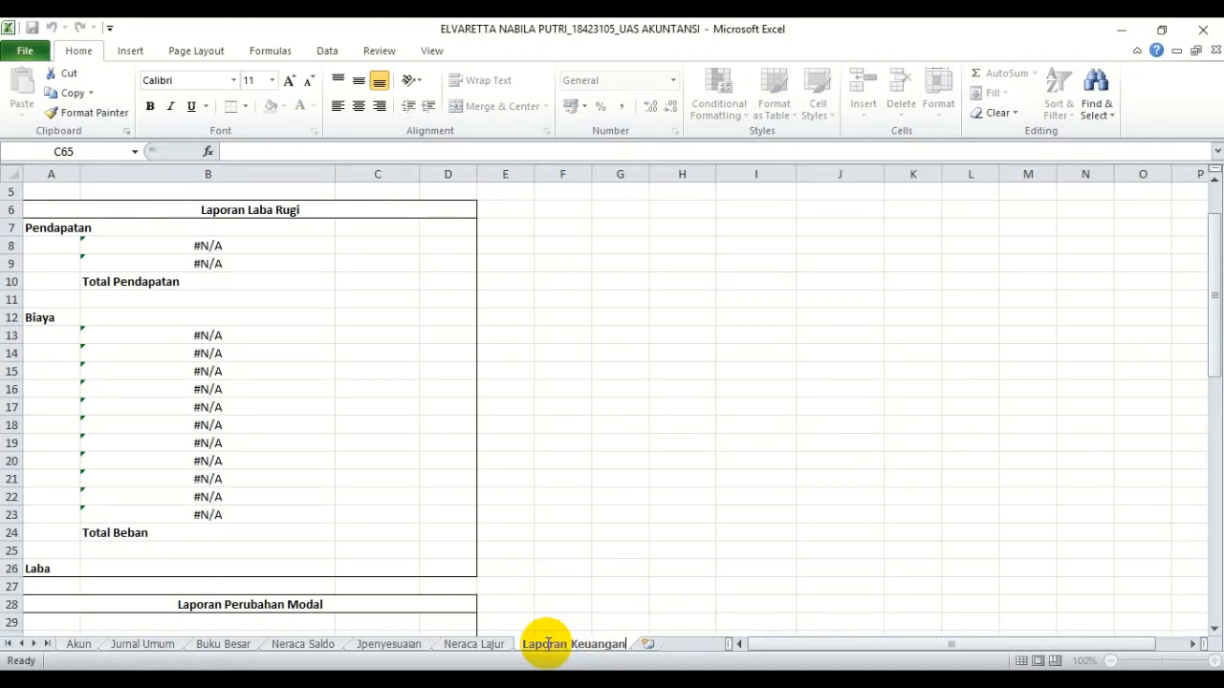
pyautogui.click(205, 245)
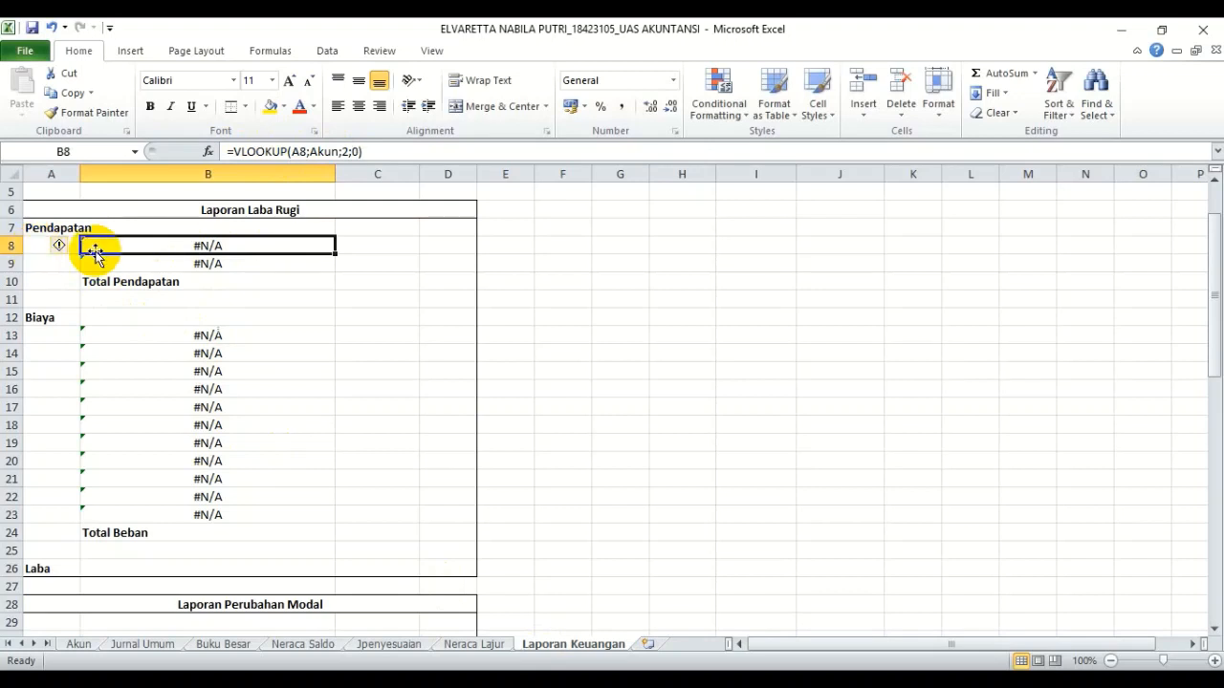
# Enter account codes 400 and 401 in A8 and A9 under Pendapatan in the Laporan Laba Rugi
pyautogui.click(34, 247)
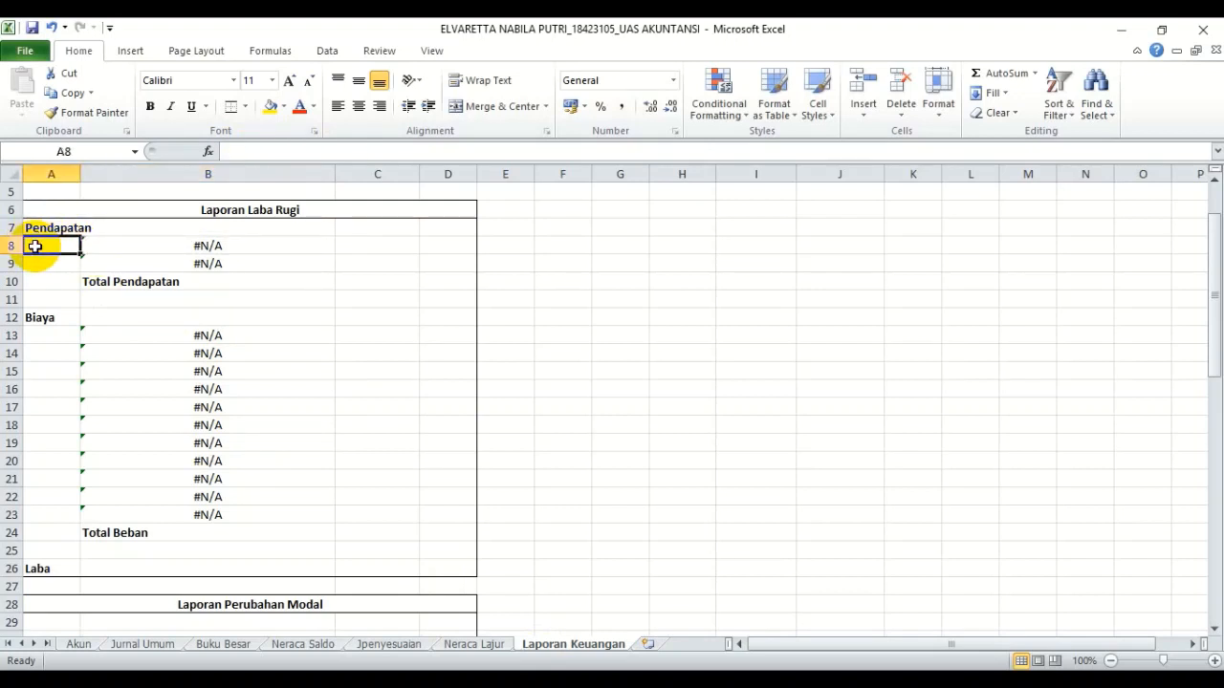
pyautogui.write('400')
pyautogui.press('Return')
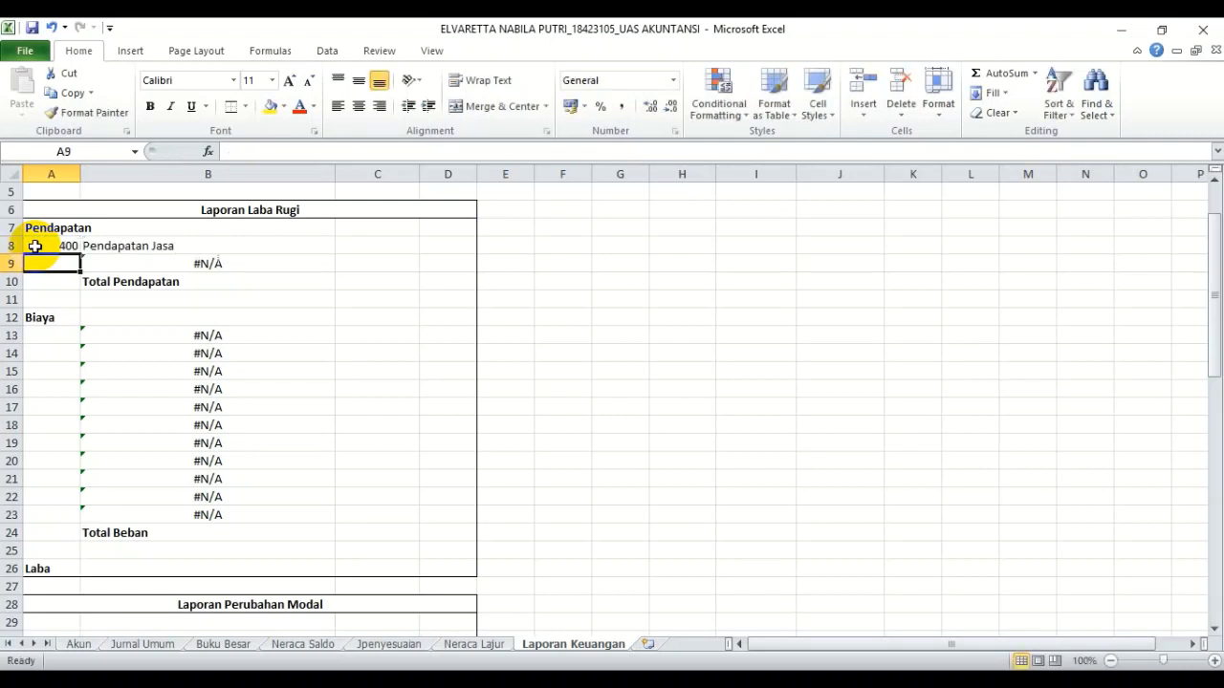
pyautogui.write('401')
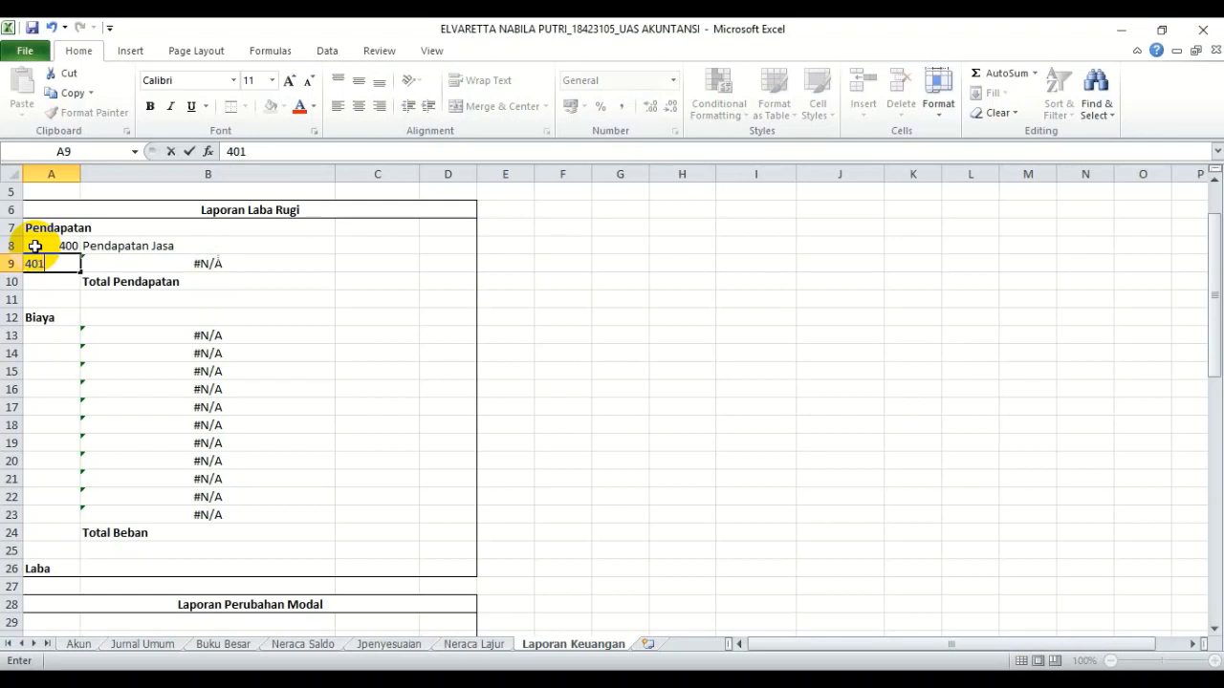
pyautogui.press('Tab')
pyautogui.press('Tab')
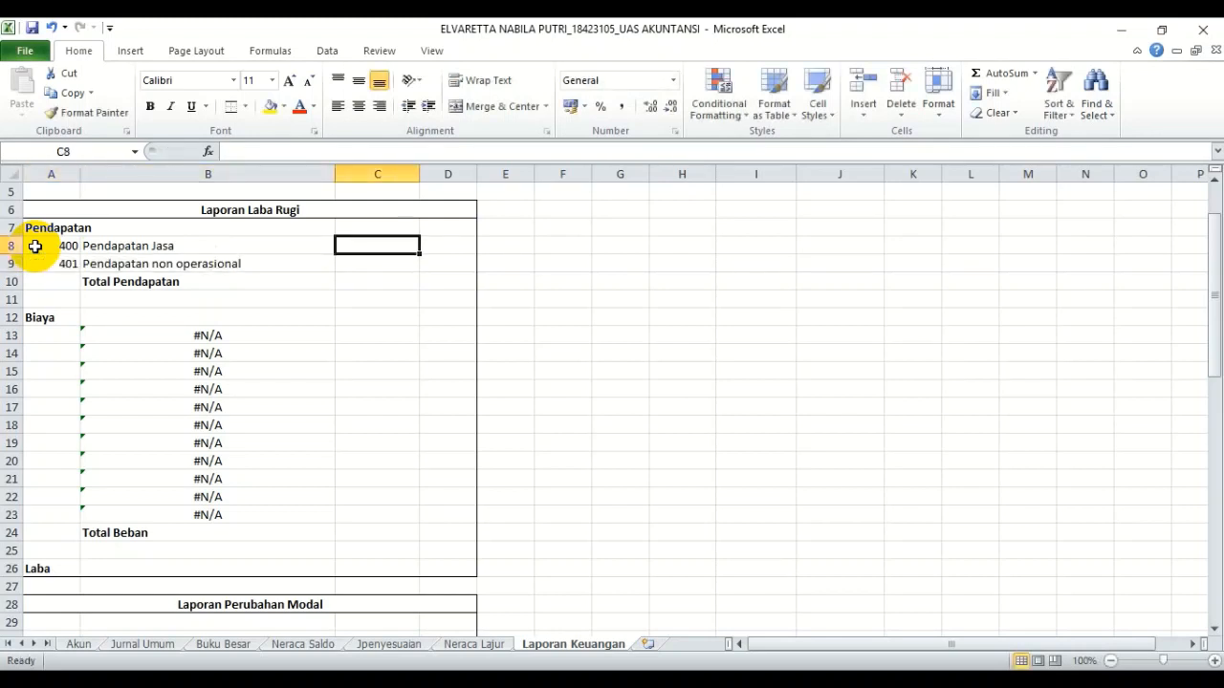
pyautogui.press('Up')
pyautogui.press('Up')
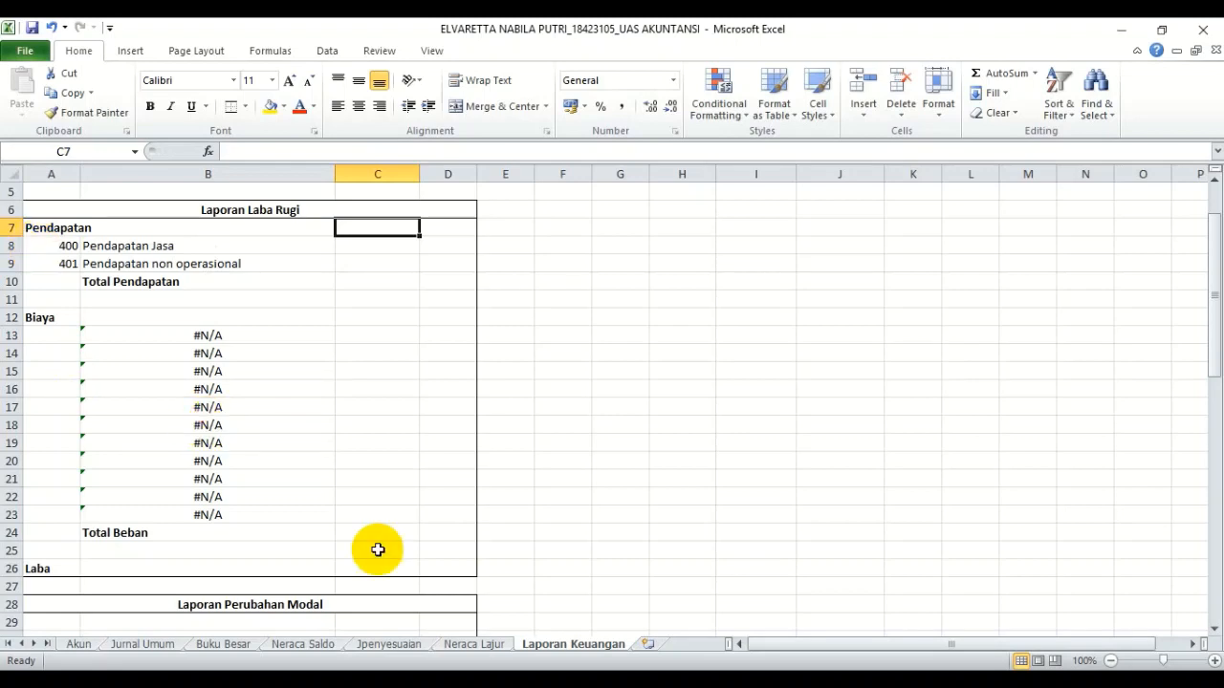
# Copy the revenue amounts in J31:J32 of Neraca Lajur and paste them as links into C8:C9 of Laporan Keuangan
pyautogui.click(474, 644)
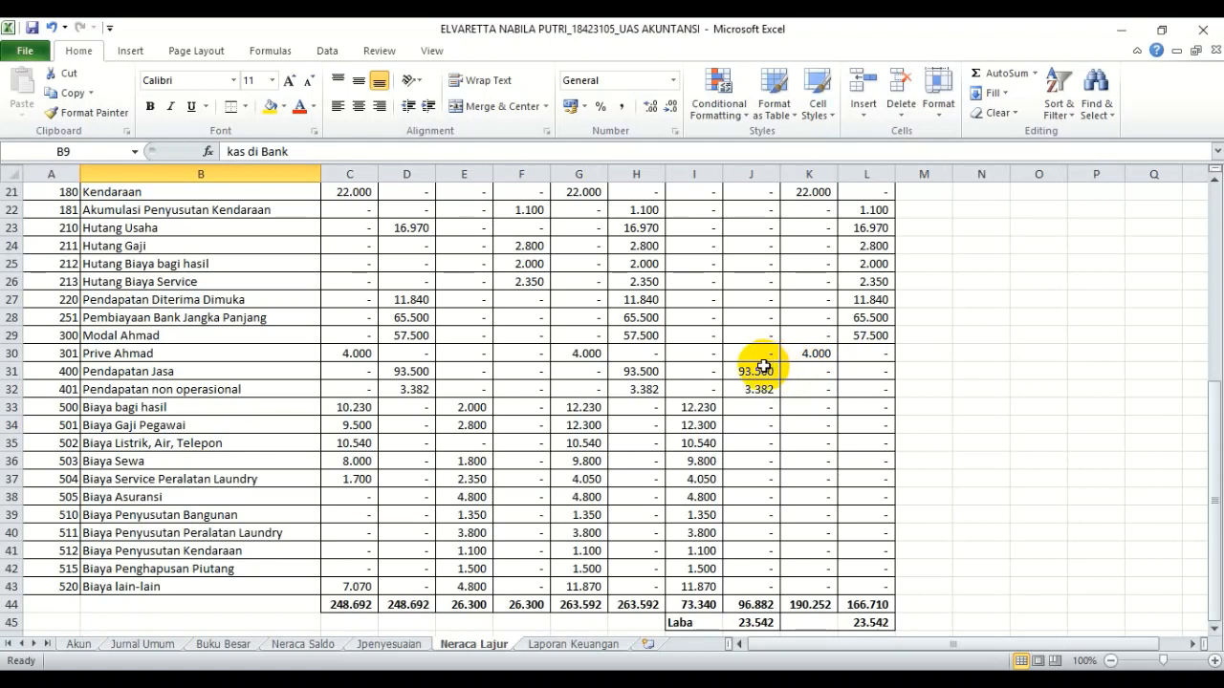
pyautogui.moveTo(758, 370); pyautogui.dragTo(758, 385)
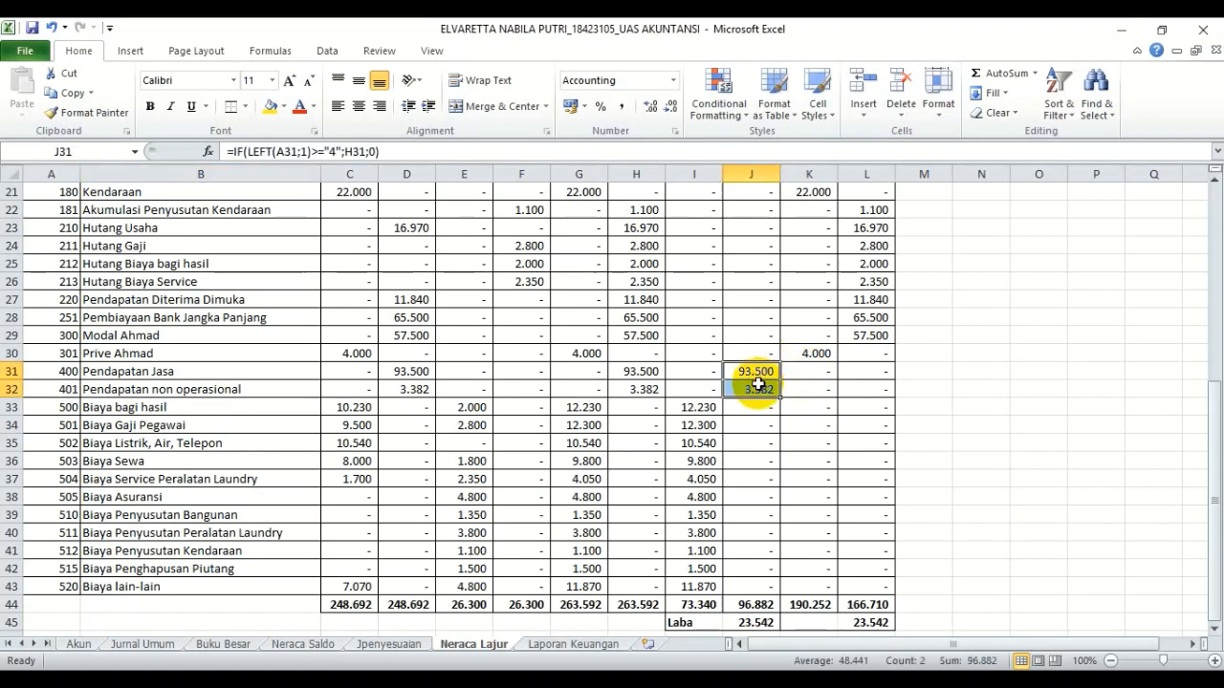
pyautogui.hotkey('ctrl', 'c')
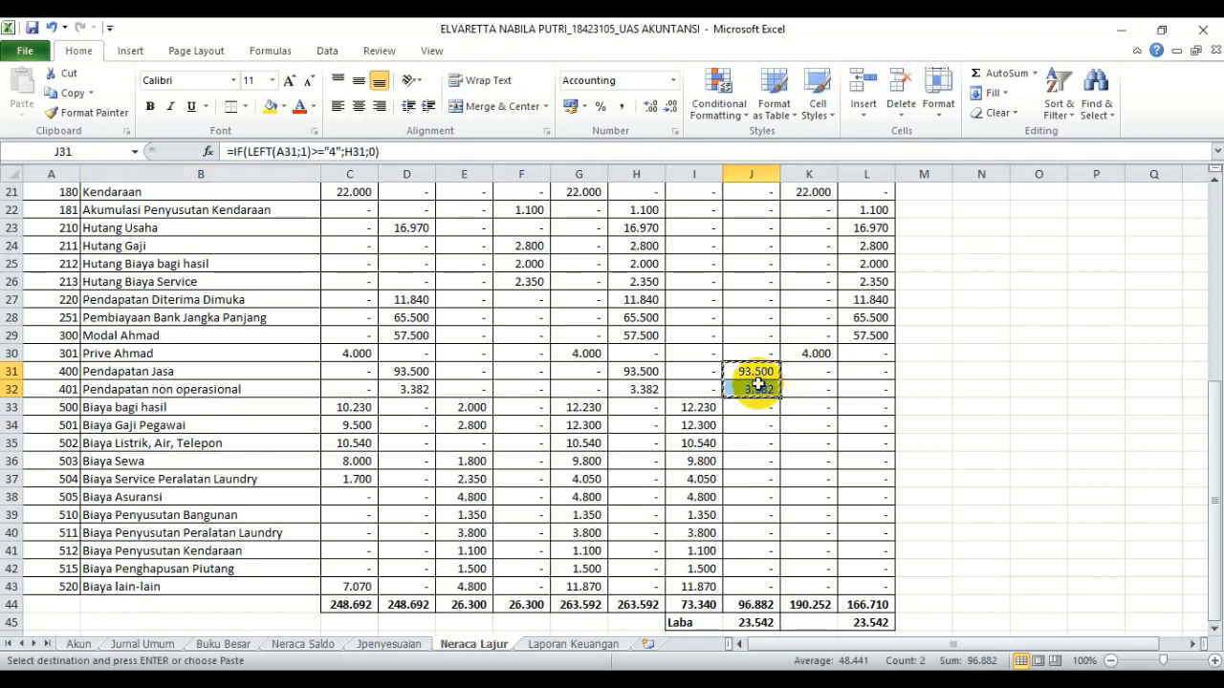
pyautogui.click(589, 645)
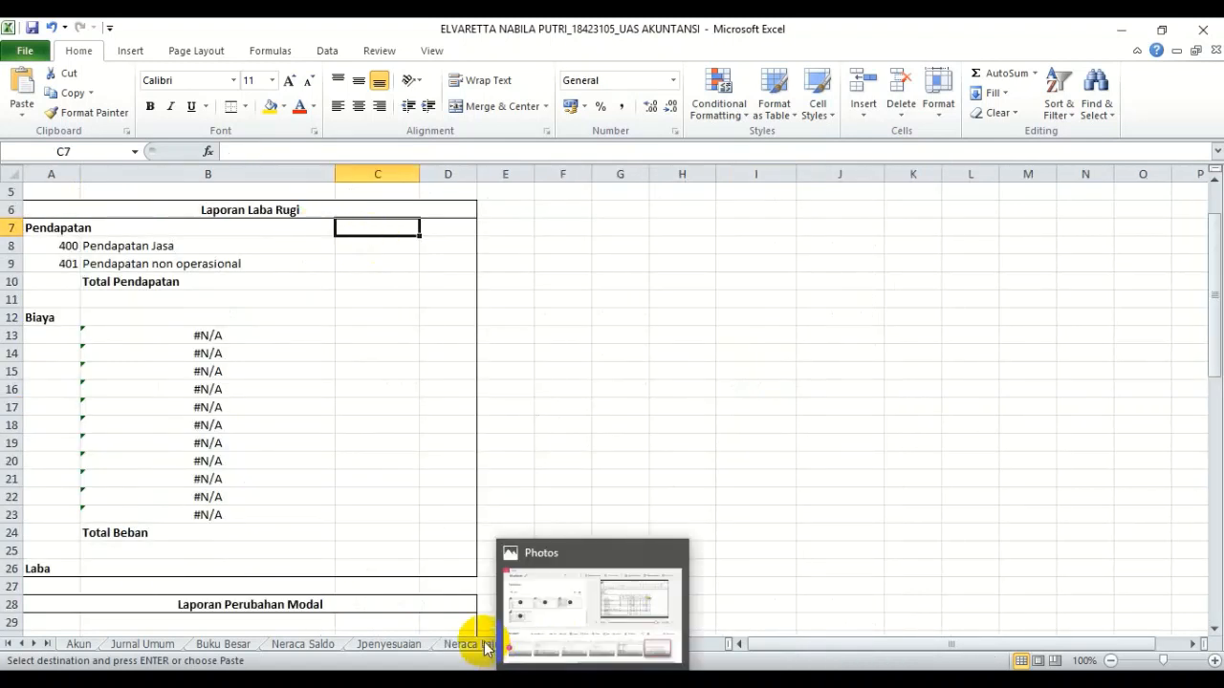
pyautogui.click(370, 244)
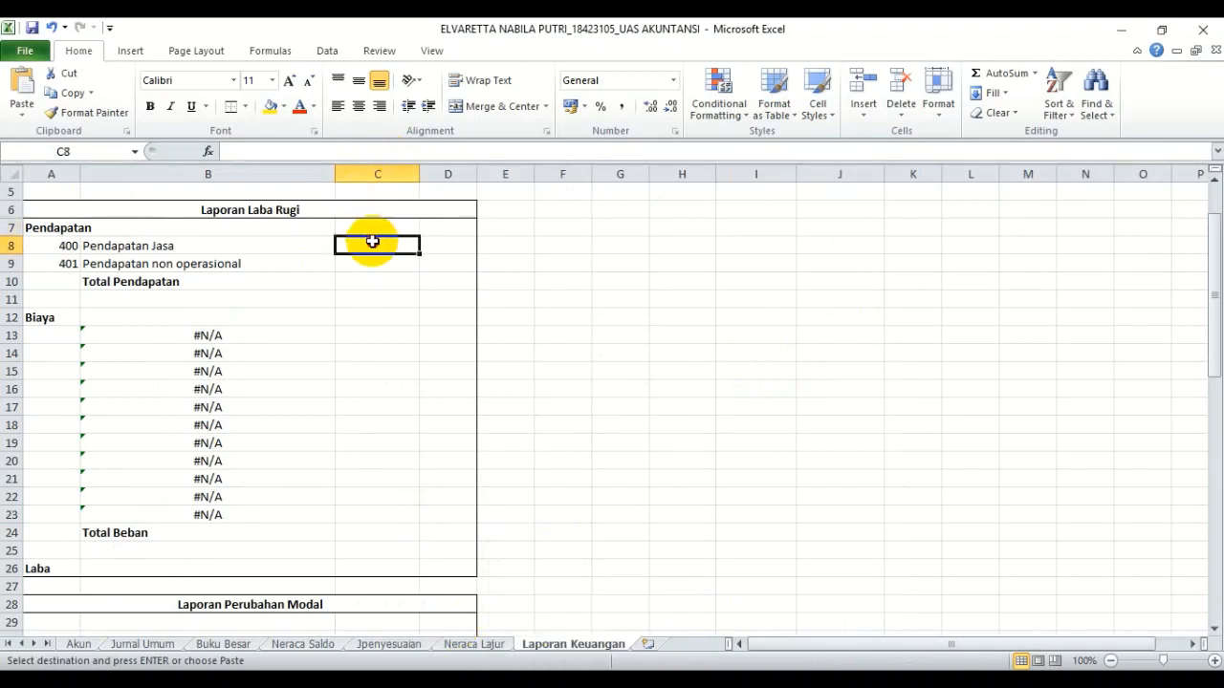
pyautogui.click(22, 107)
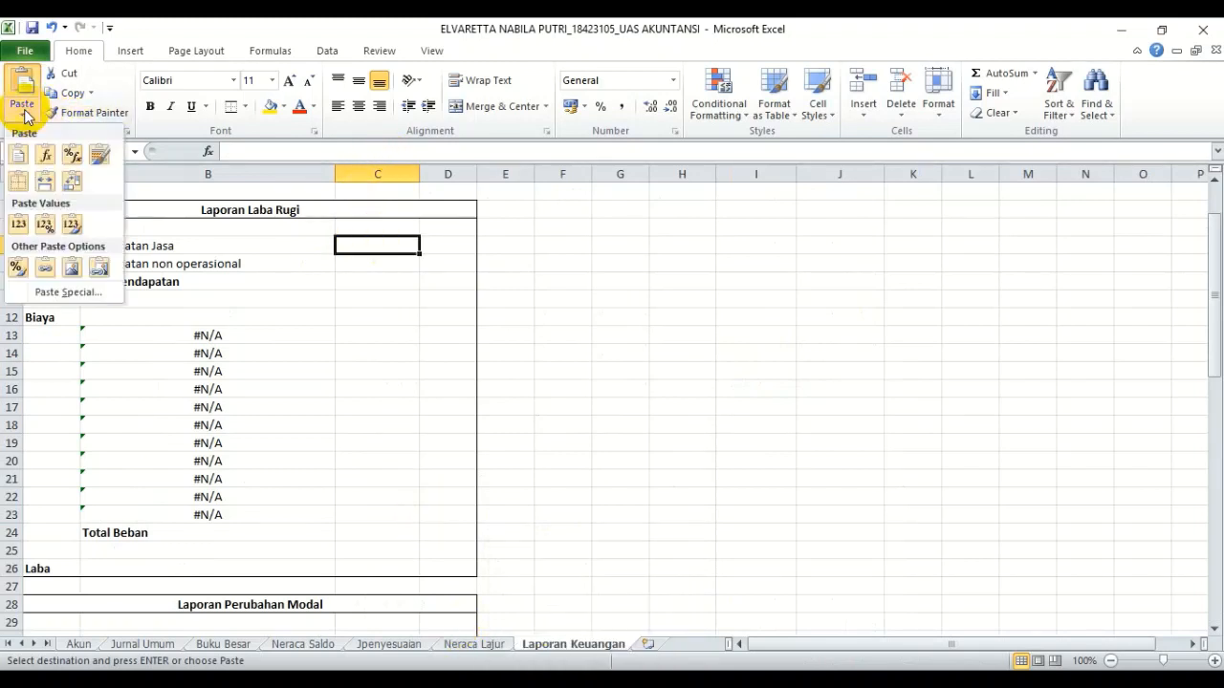
pyautogui.click(67, 291)
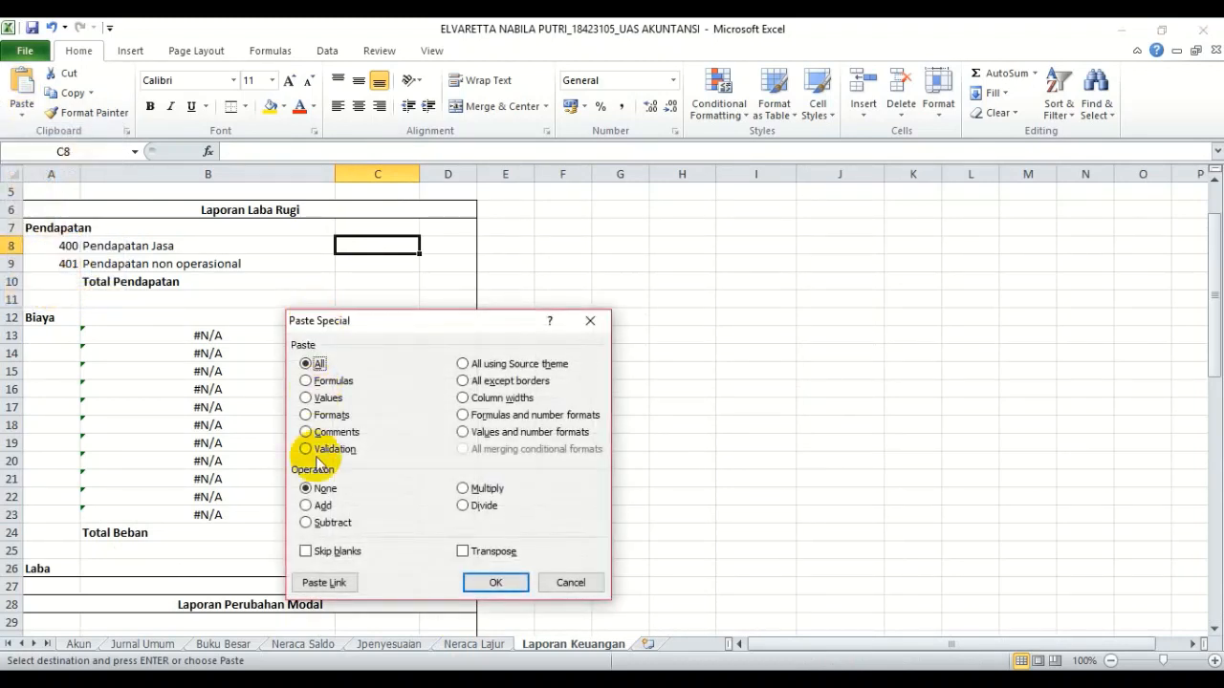
pyautogui.click(319, 581)
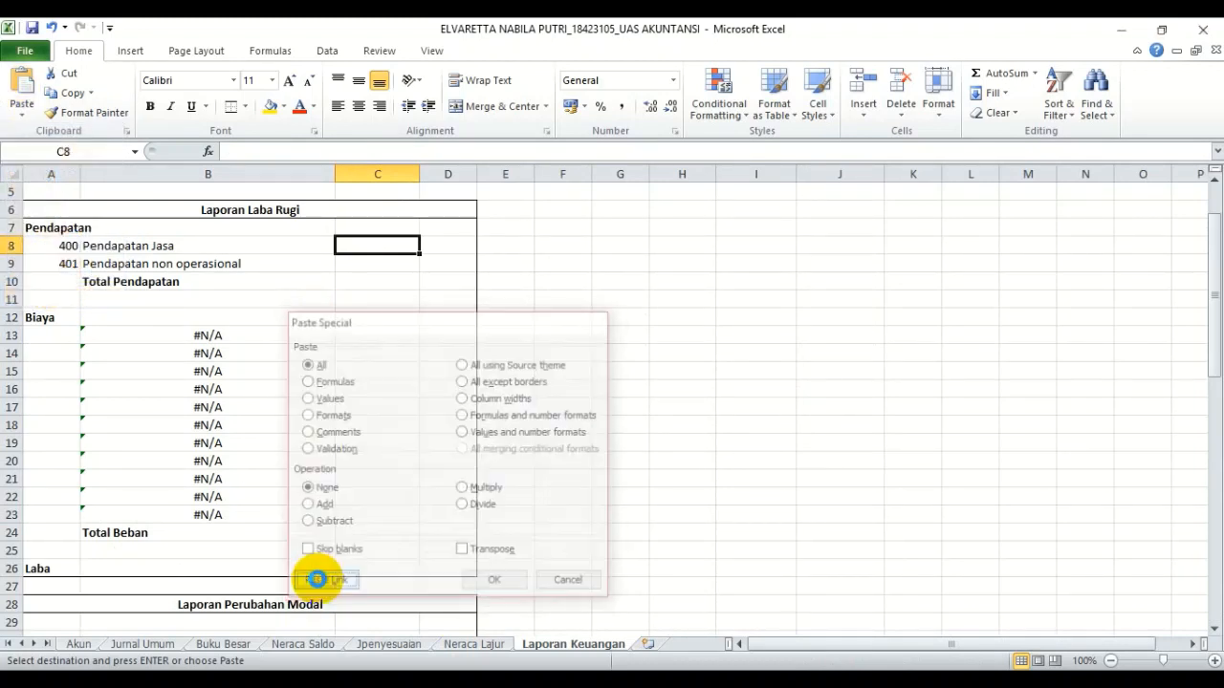
pyautogui.press('ctrl')
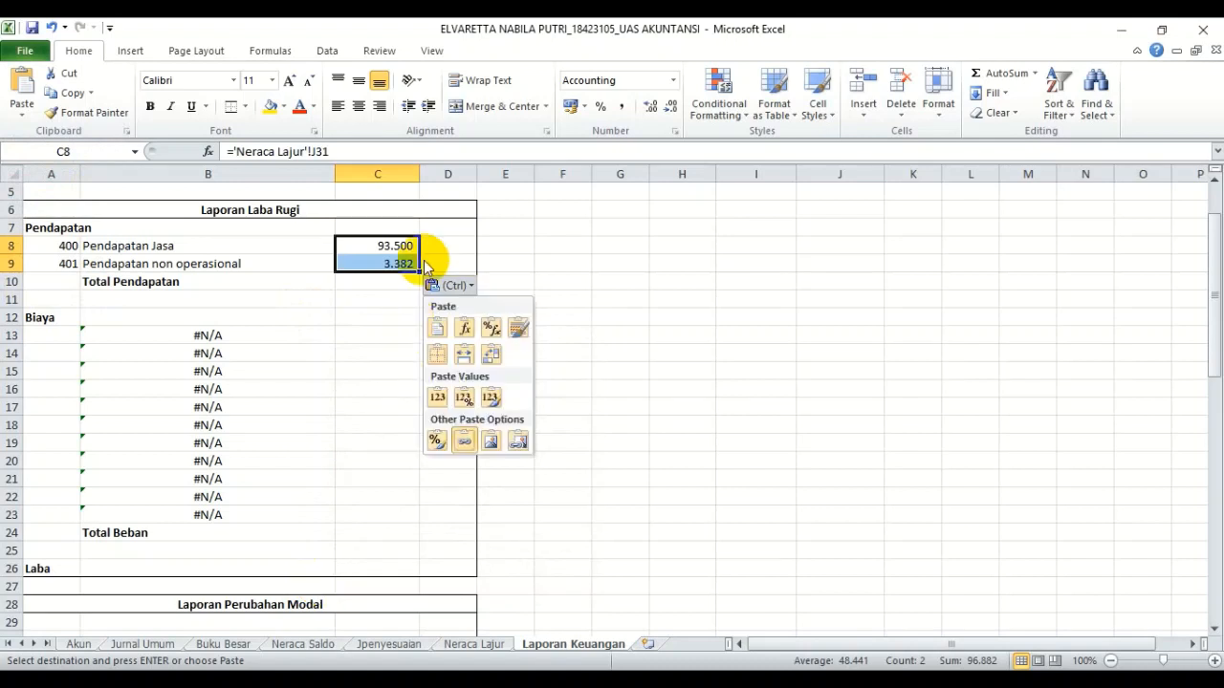
# Calculate Total Pendapatan in D10 with a SUM of C8:C9
pyautogui.click(386, 280)
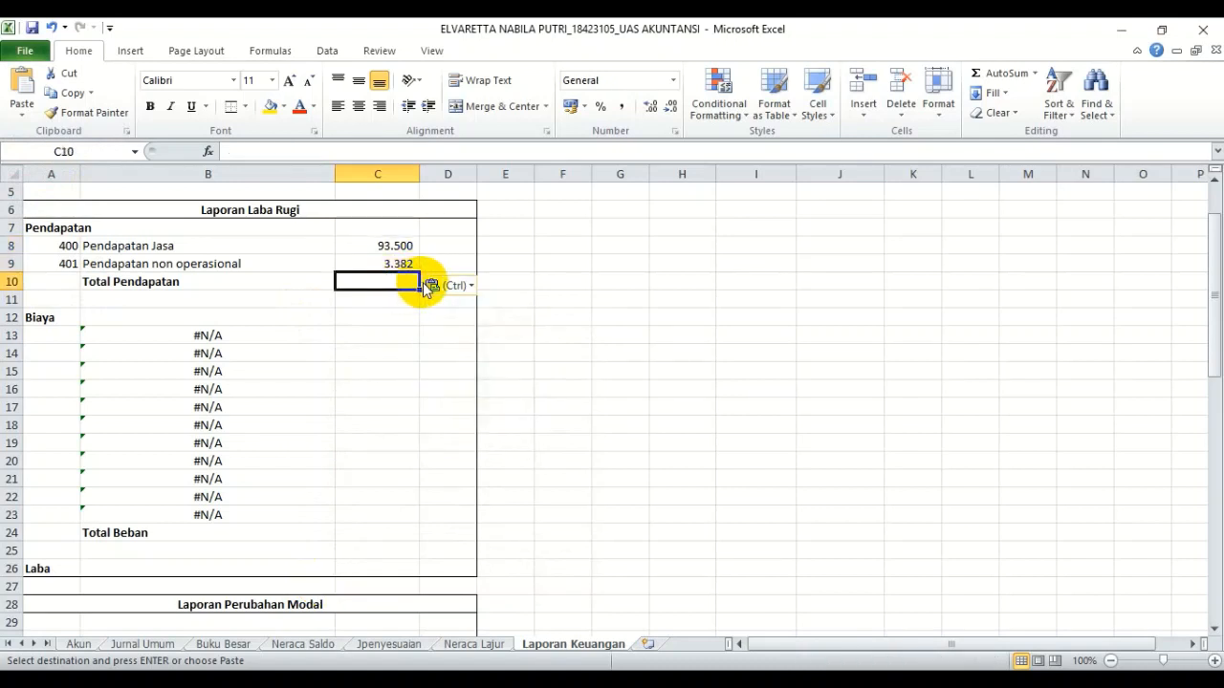
pyautogui.click(424, 283)
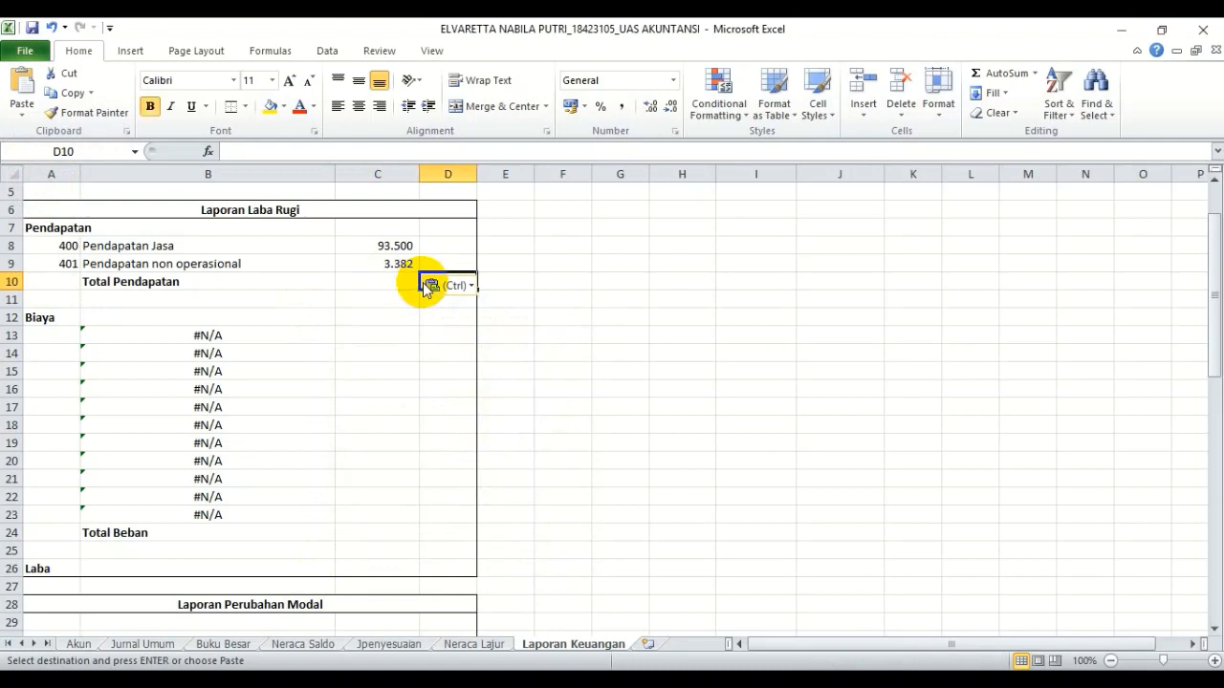
pyautogui.write('=su')
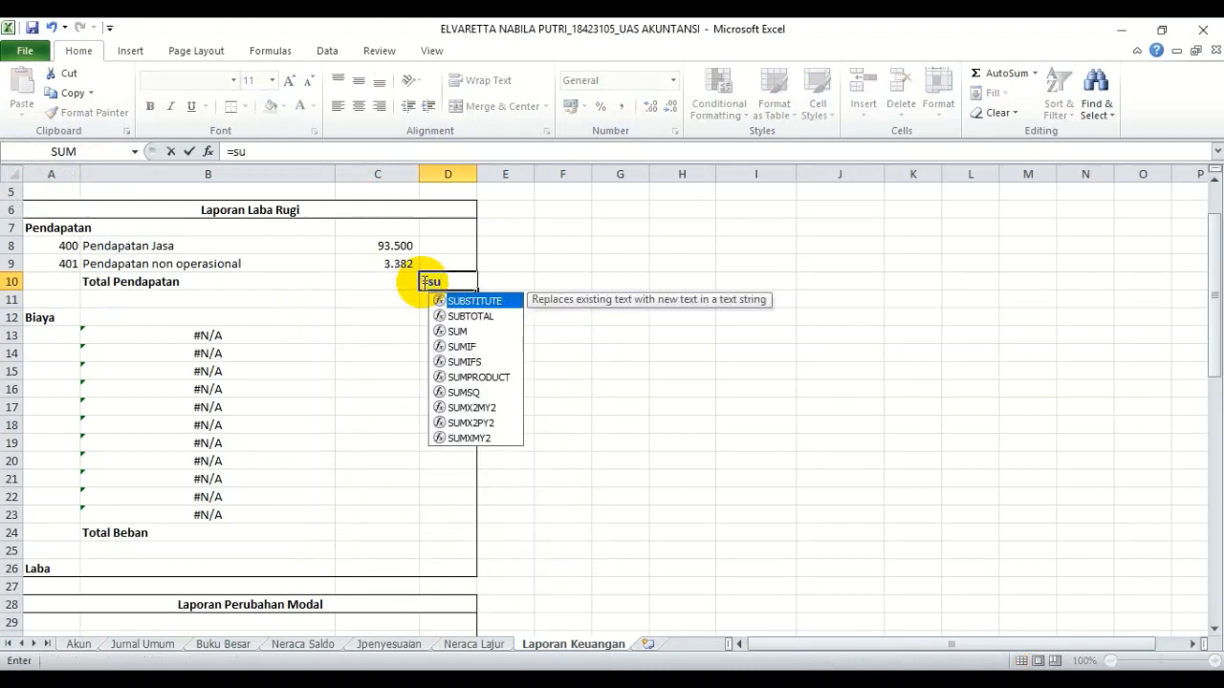
pyautogui.doubleClick(457, 331)
pyautogui.moveTo(390, 246); pyautogui.dragTo(392, 263)
pyautogui.press('Return')
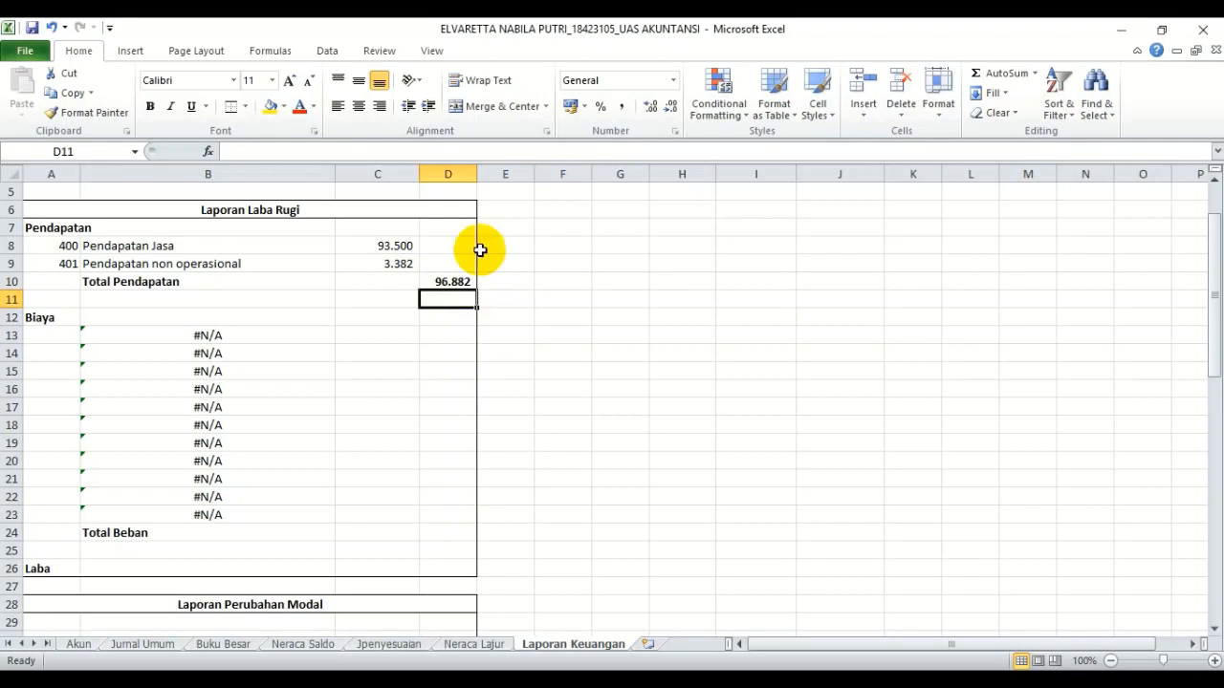
# Enter account codes 500, 501, 502, 503, 504 and 505 in A13 through A18 under Biaya
pyautogui.click(47, 339)
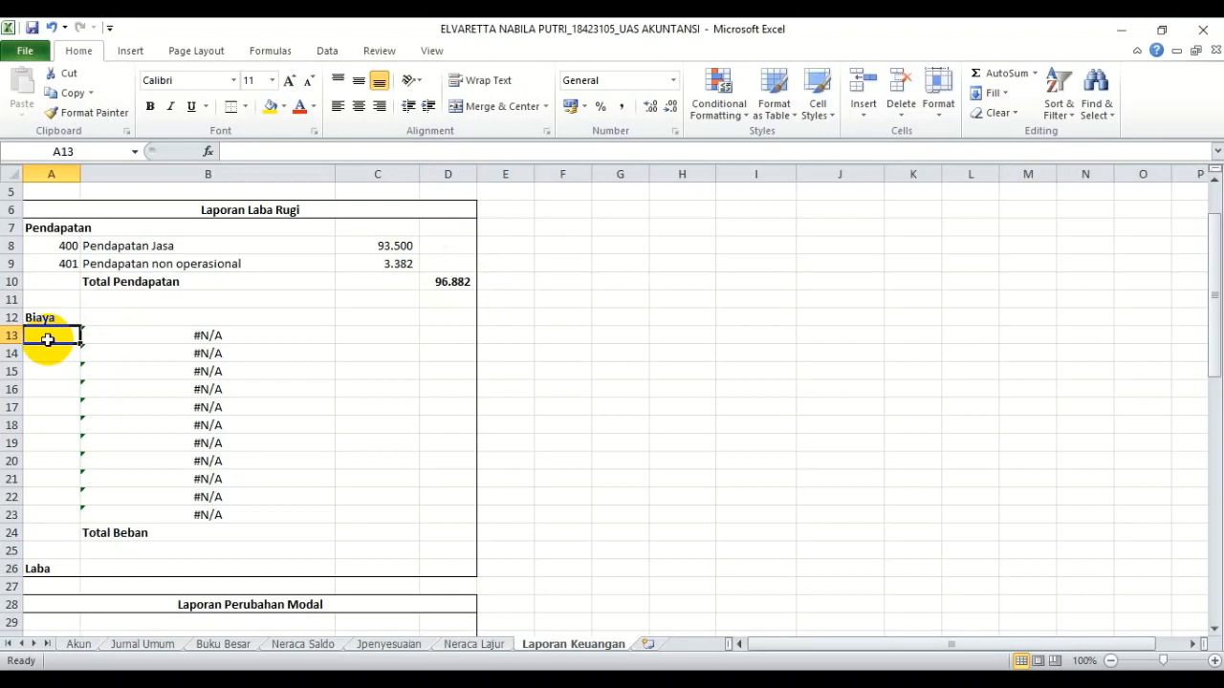
pyautogui.write('500')
pyautogui.press('Return')
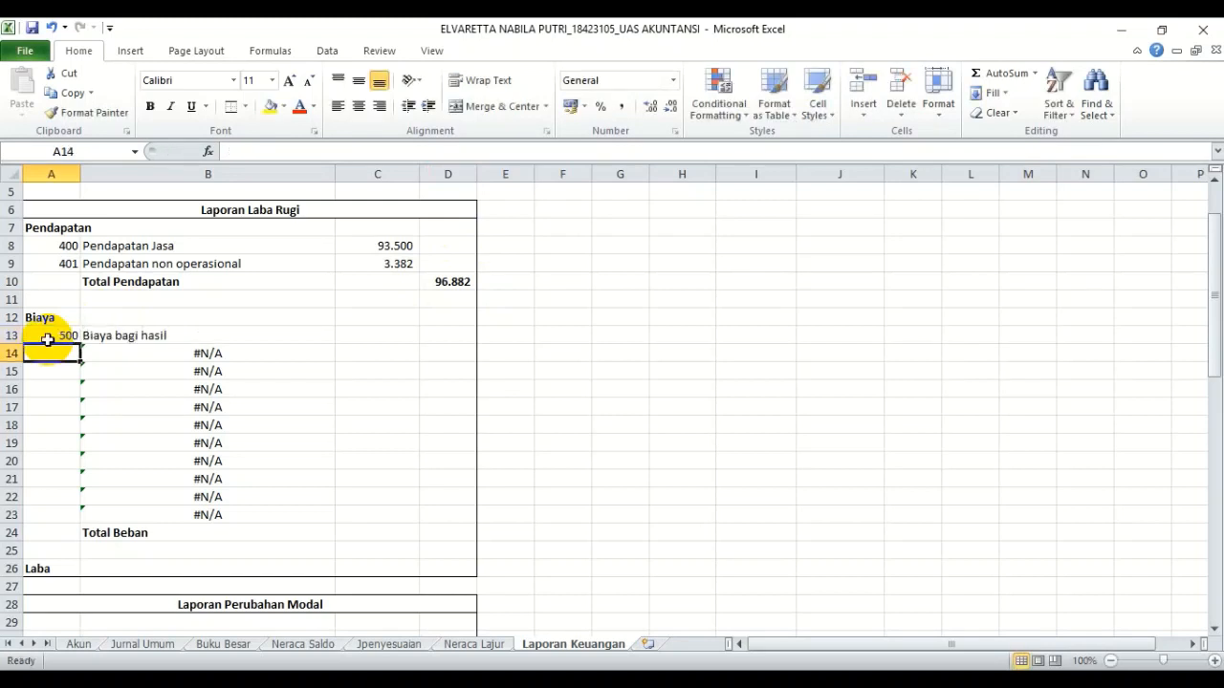
pyautogui.write('501')
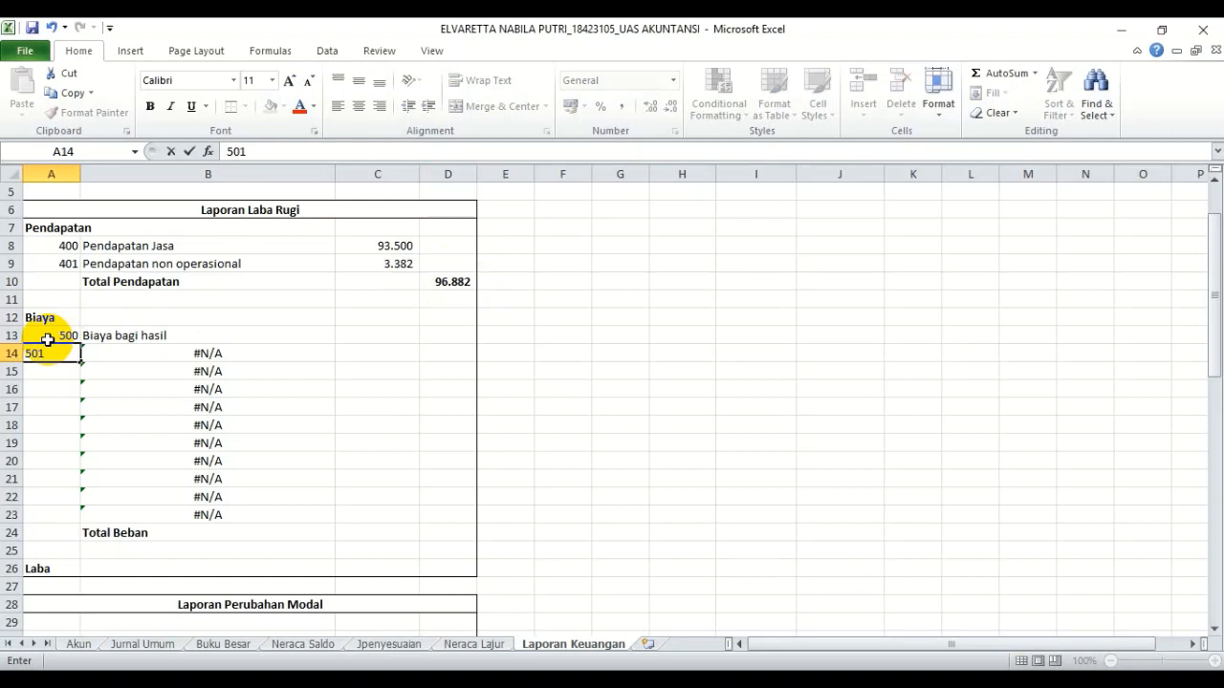
pyautogui.press('Return')
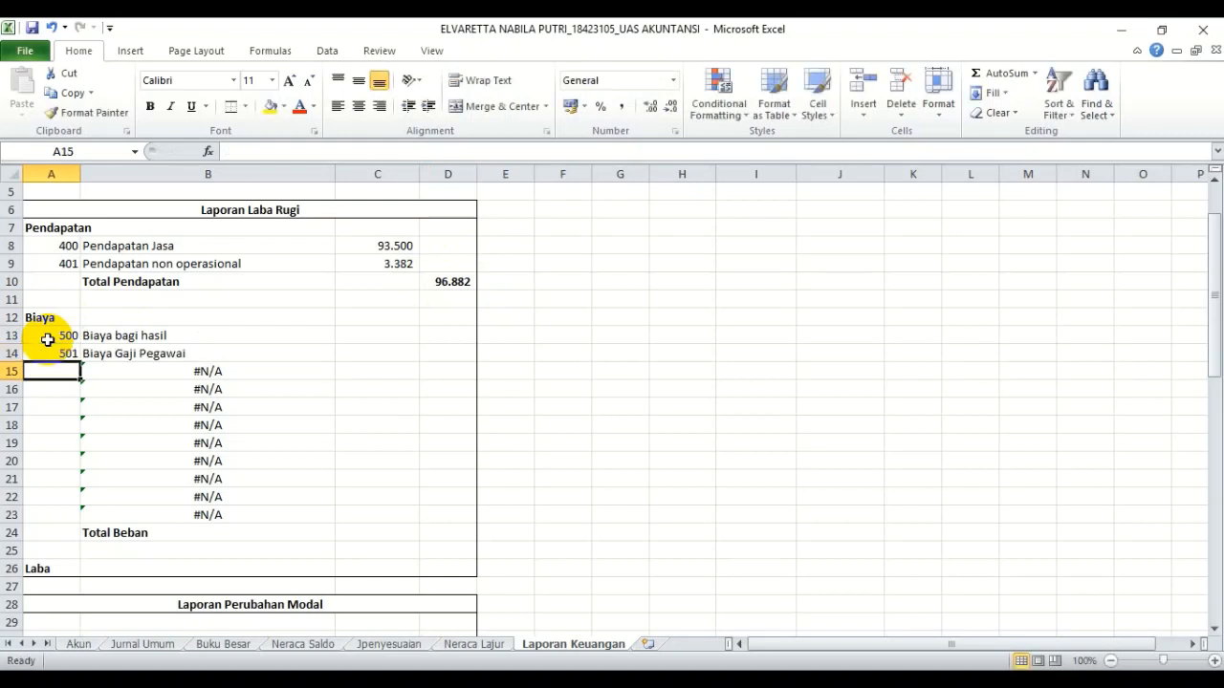
pyautogui.write('5')
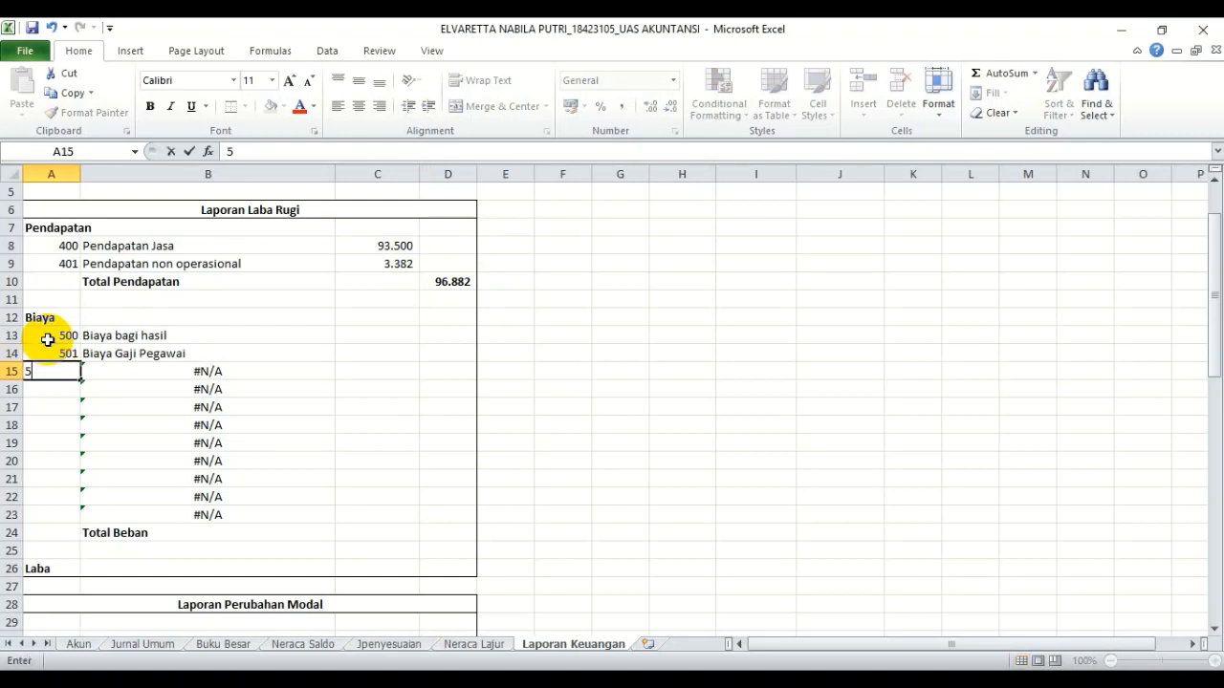
pyautogui.write('02')
pyautogui.press('Return')
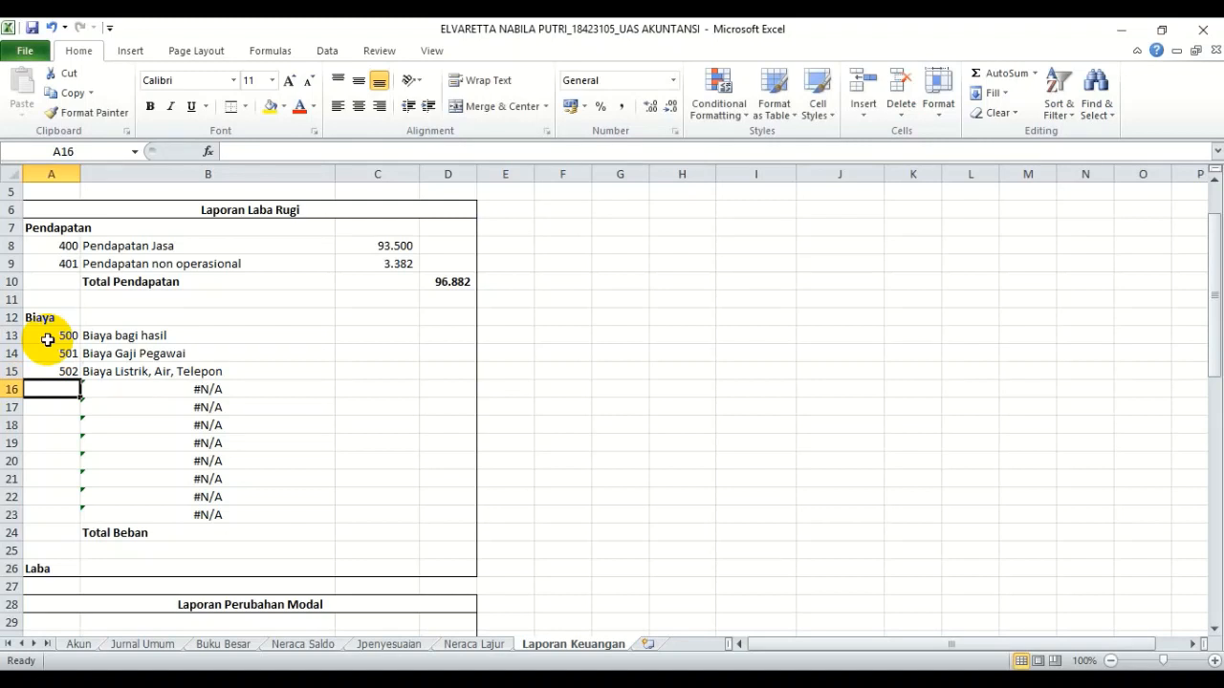
pyautogui.write('503')
pyautogui.press('Return')
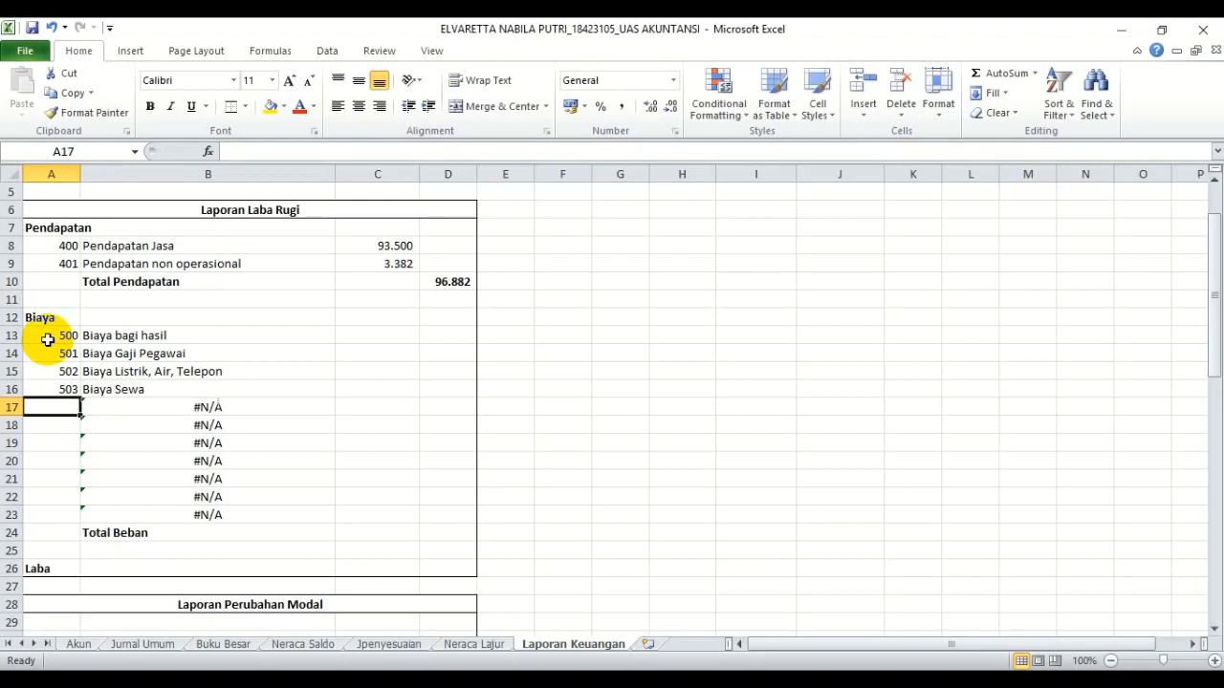
pyautogui.write('504')
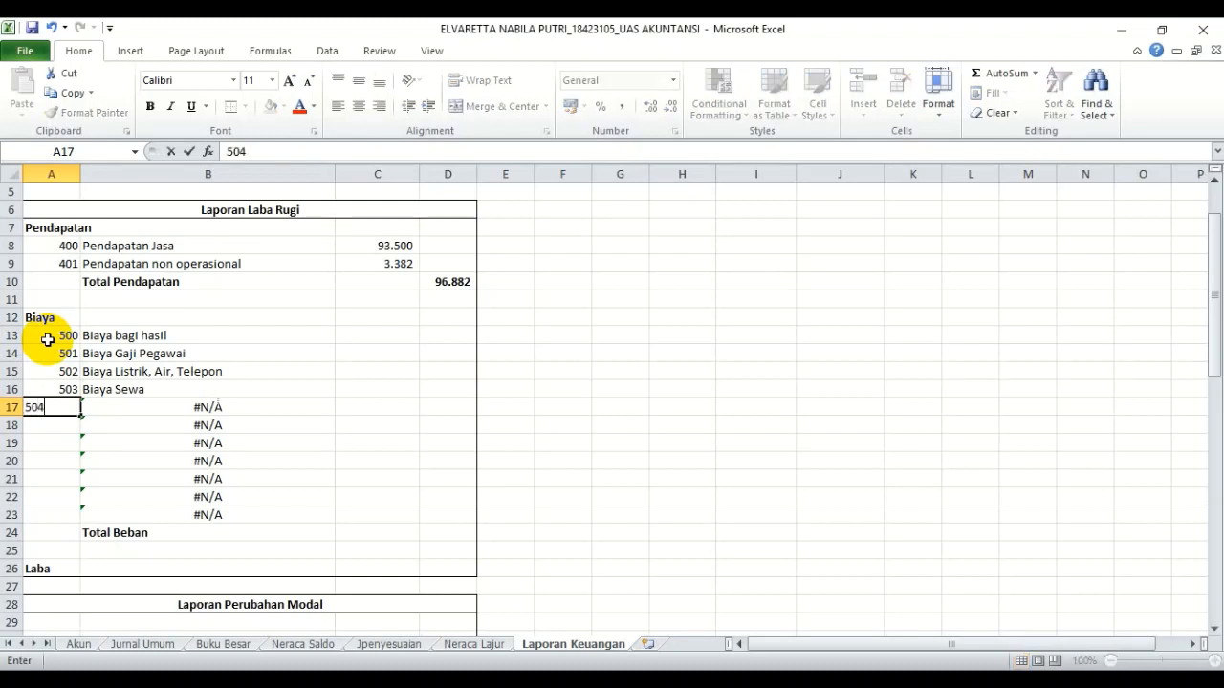
pyautogui.press('Return')
pyautogui.write('4')
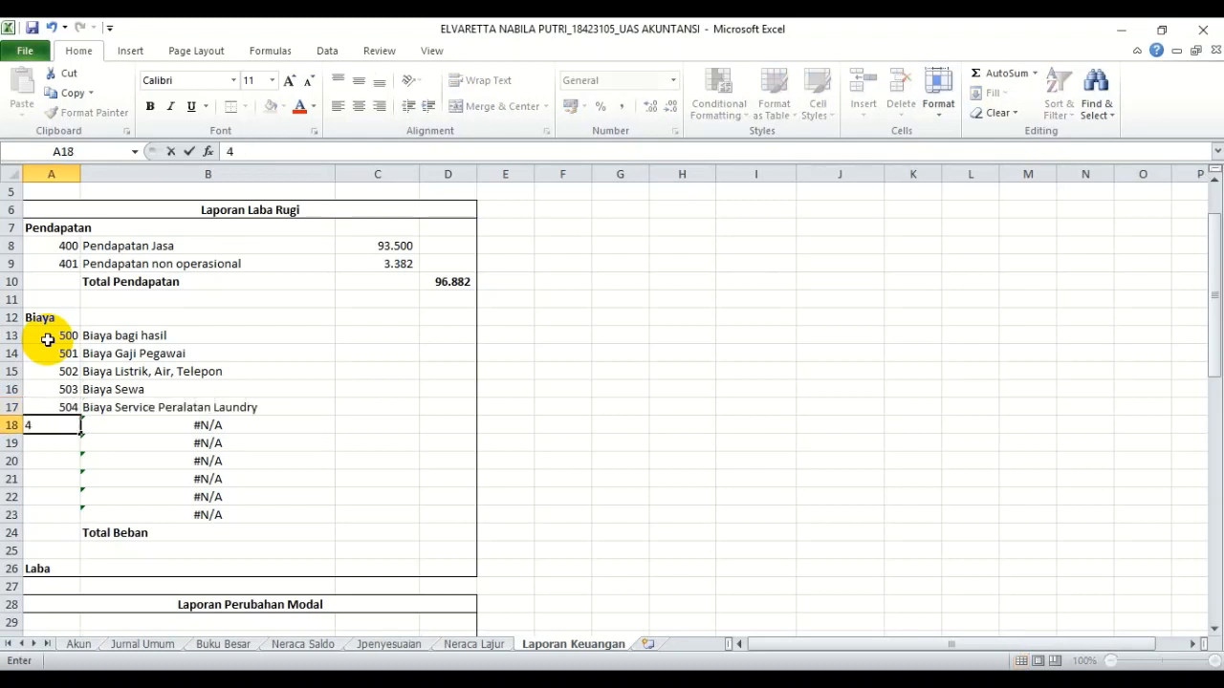
pyautogui.write('04')
pyautogui.press('BackSpace')
pyautogui.press('BackSpace')
pyautogui.press('BackSpace')
pyautogui.write('5050')
pyautogui.press('BackSpace')
pyautogui.press('Return')
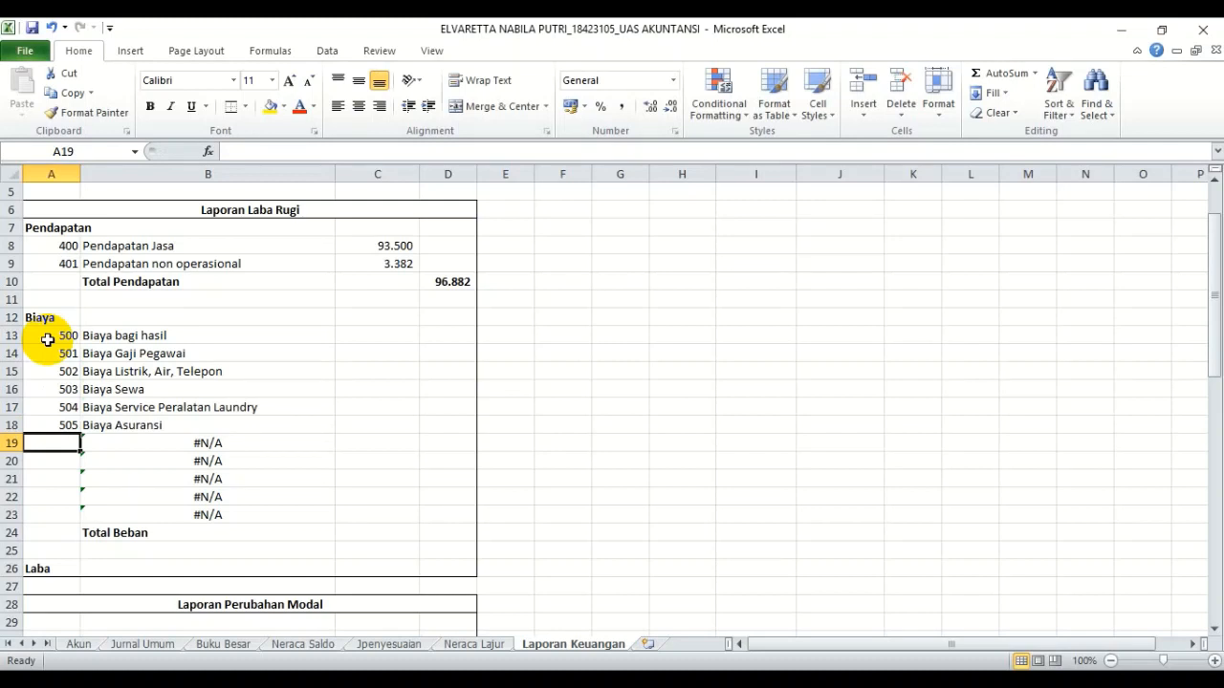
# Enter the remaining Biaya account codes 510, 511, 512, 515 and 520 in A19 through A23
pyautogui.write('510')
pyautogui.press('Return')
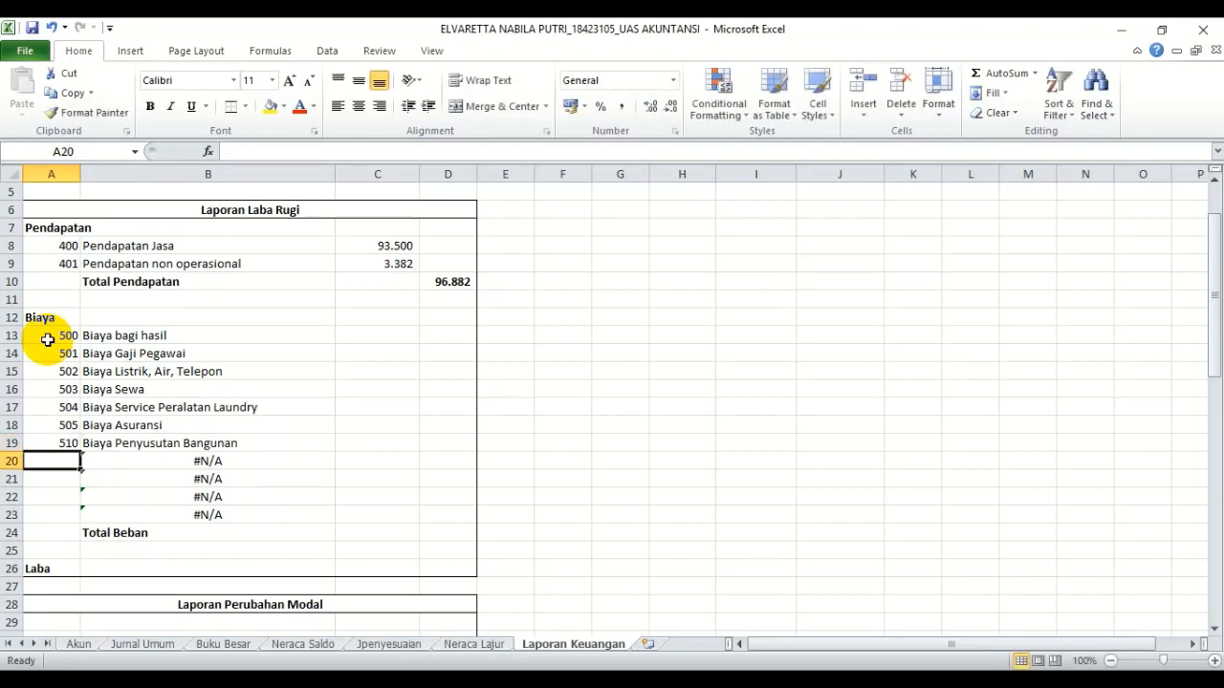
pyautogui.write('5')
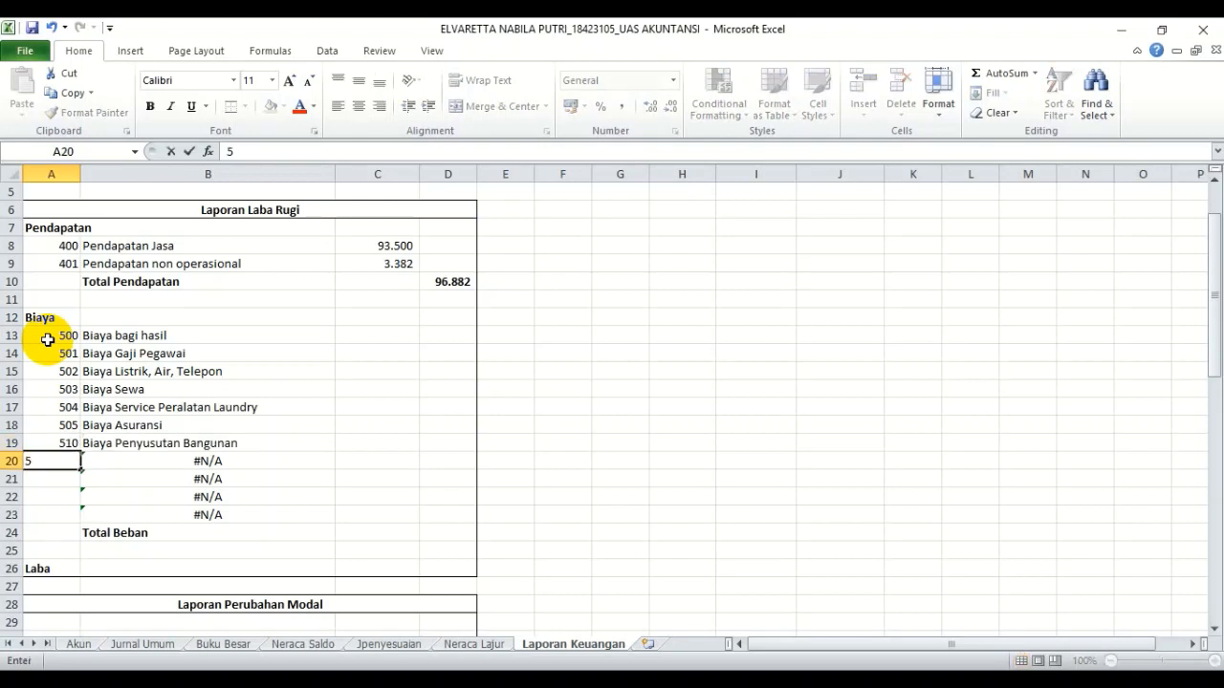
pyautogui.write('111')
pyautogui.press('BackSpace')
pyautogui.press('Return')
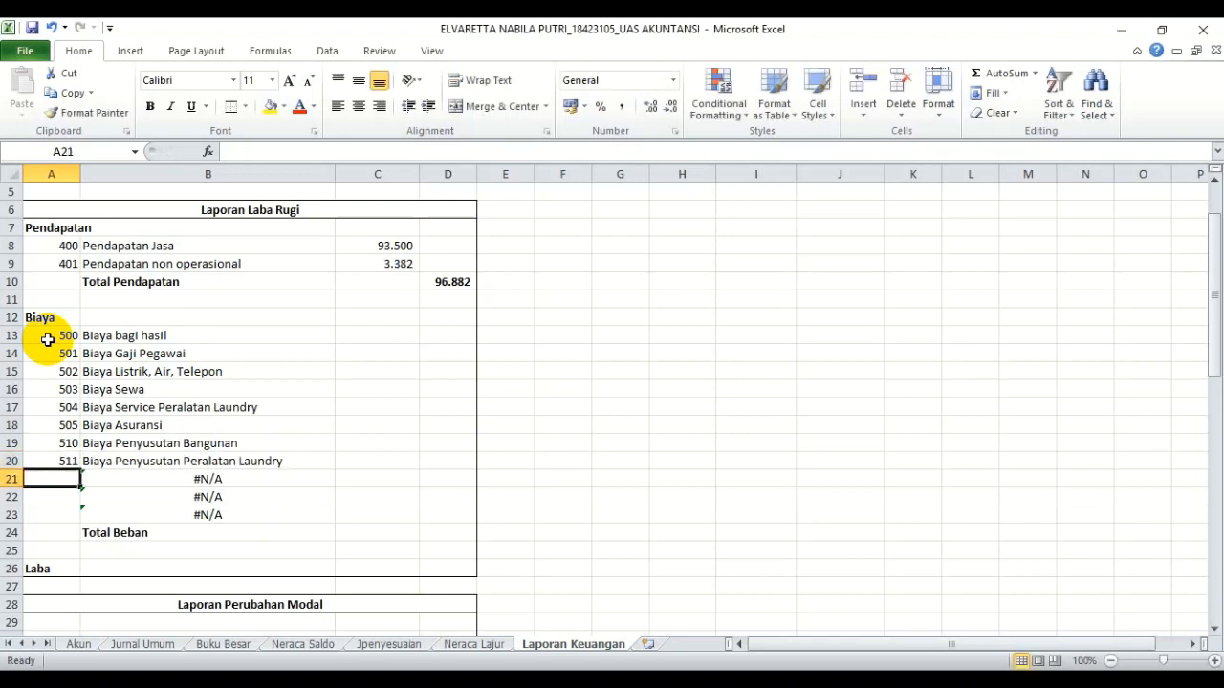
pyautogui.write('511')
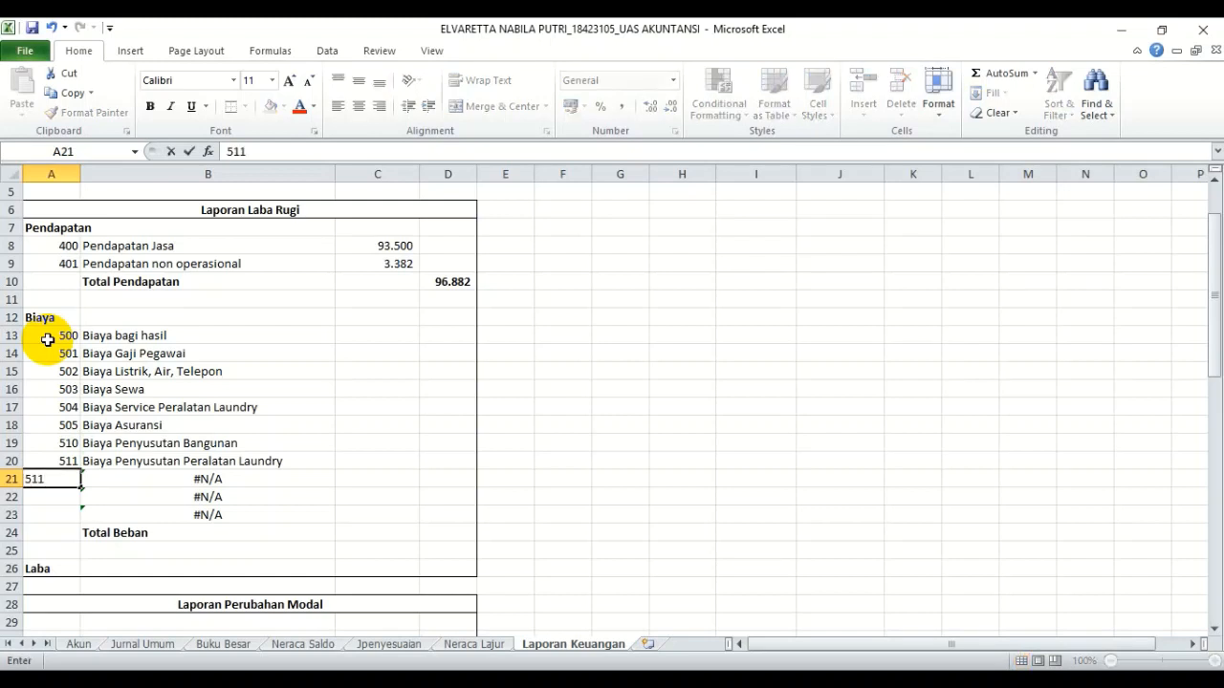
pyautogui.press('BackSpace')
pyautogui.write('2')
pyautogui.press('Return')
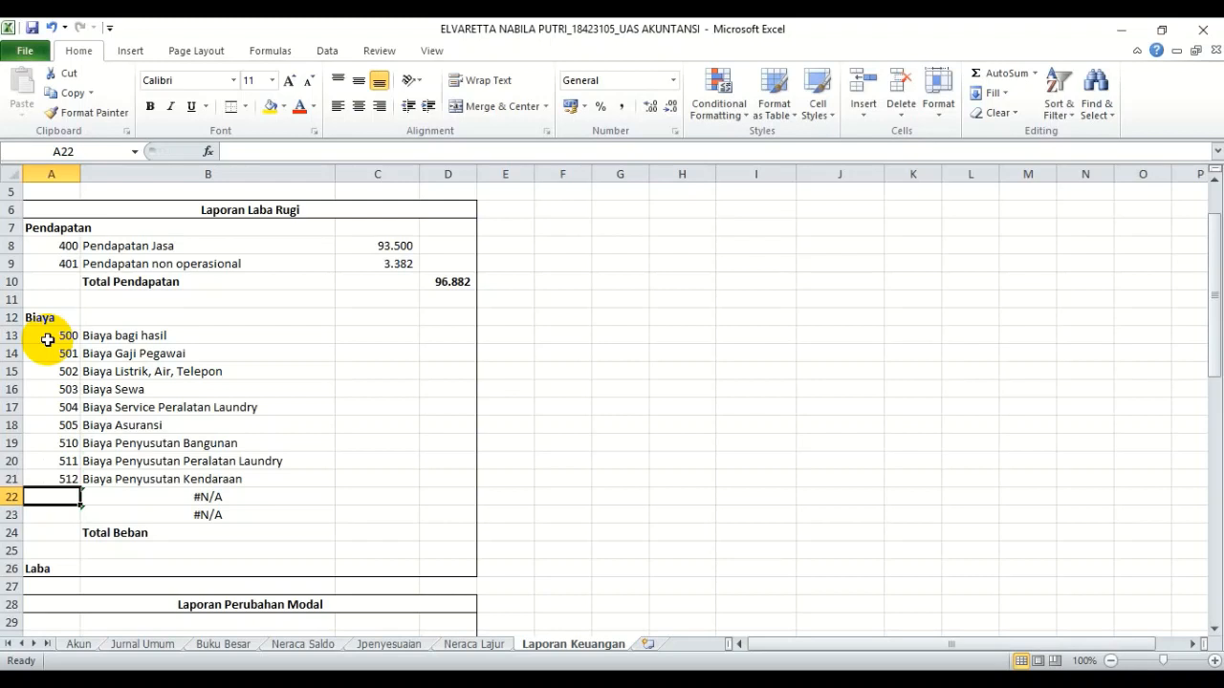
pyautogui.write('5')
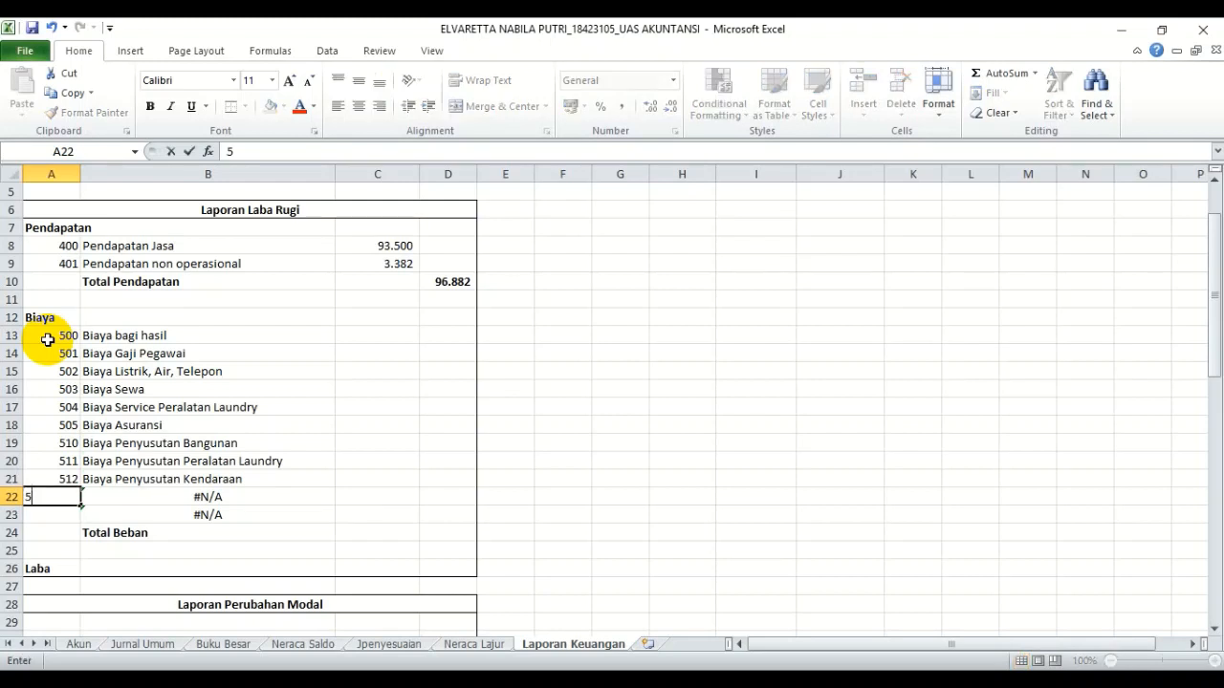
pyautogui.write('15')
pyautogui.press('Return')
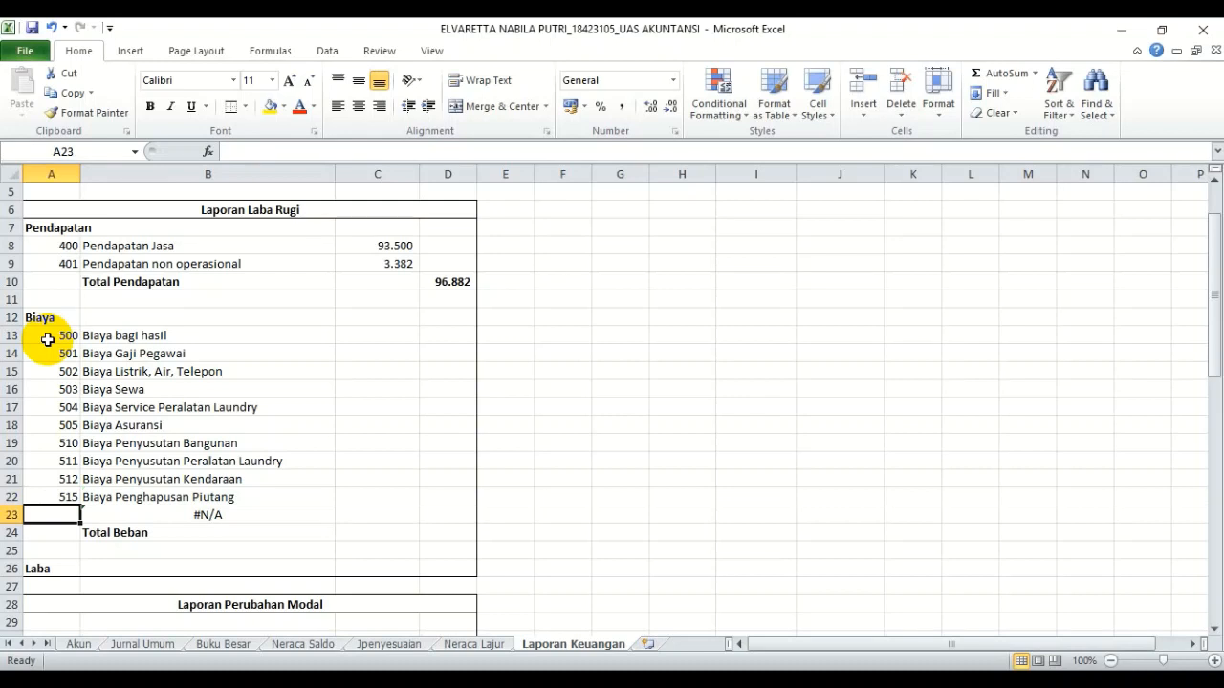
pyautogui.write('520')
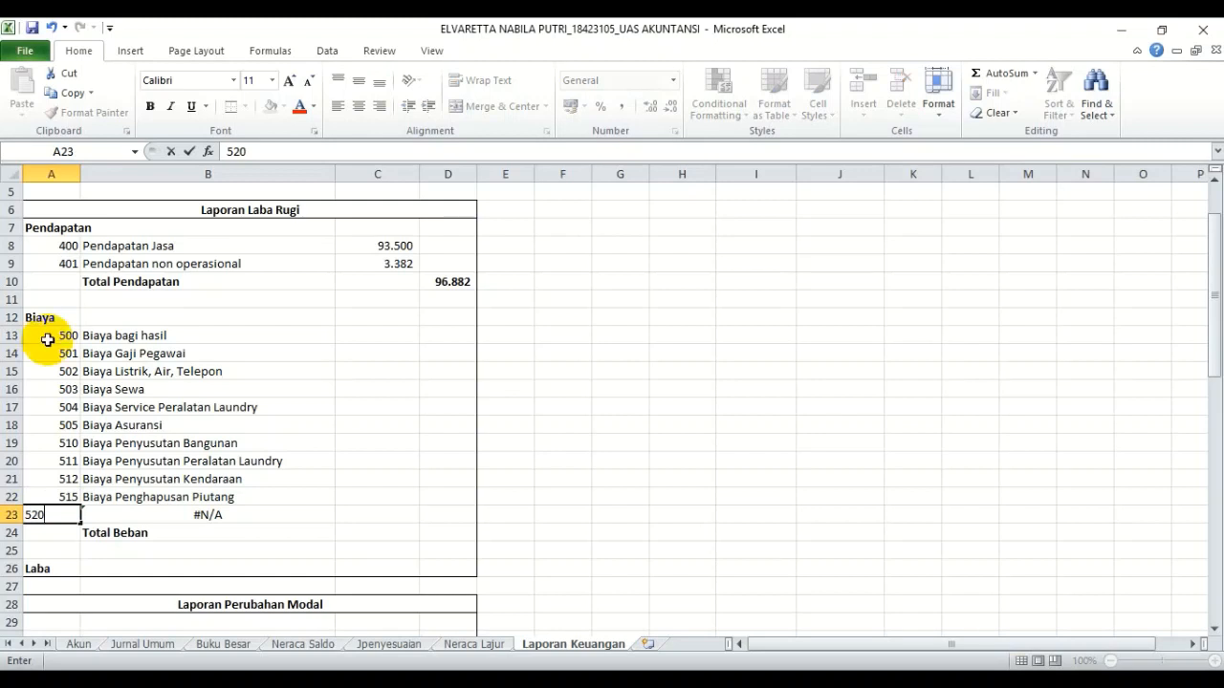
pyautogui.press('Tab')
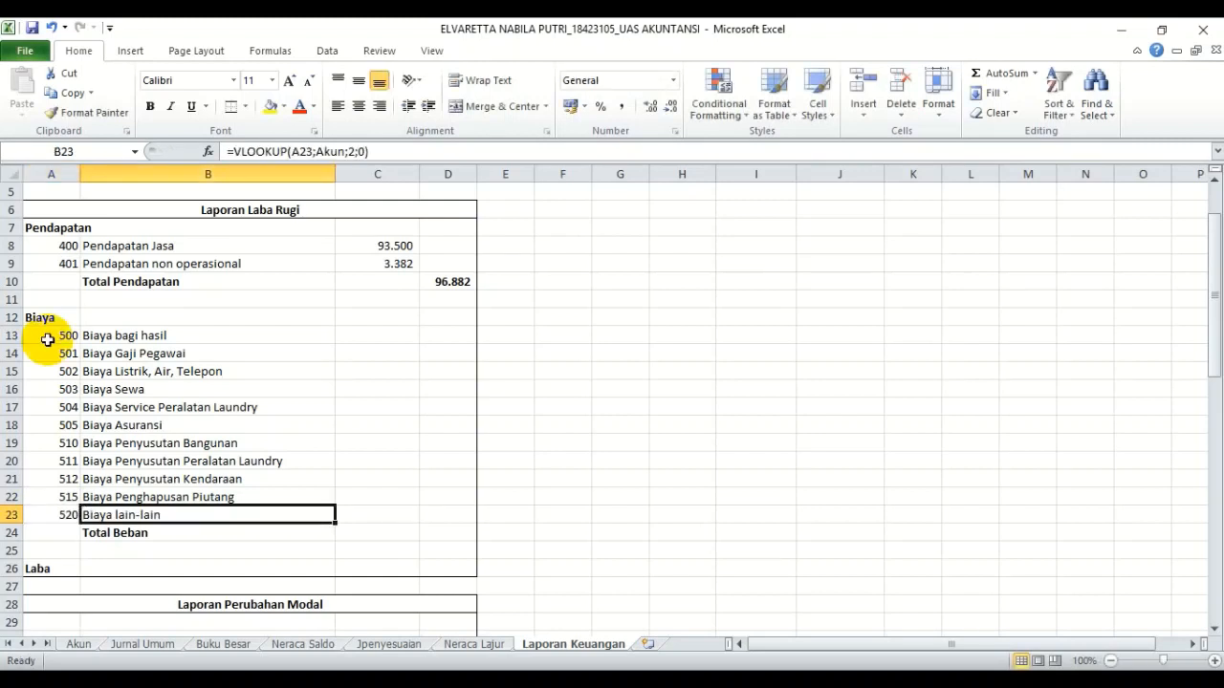
# Copy the expense amounts in I33:I43 of Neraca Lajur and paste them as links into C13:C23 of Laporan Keuangan
pyautogui.click(474, 645)
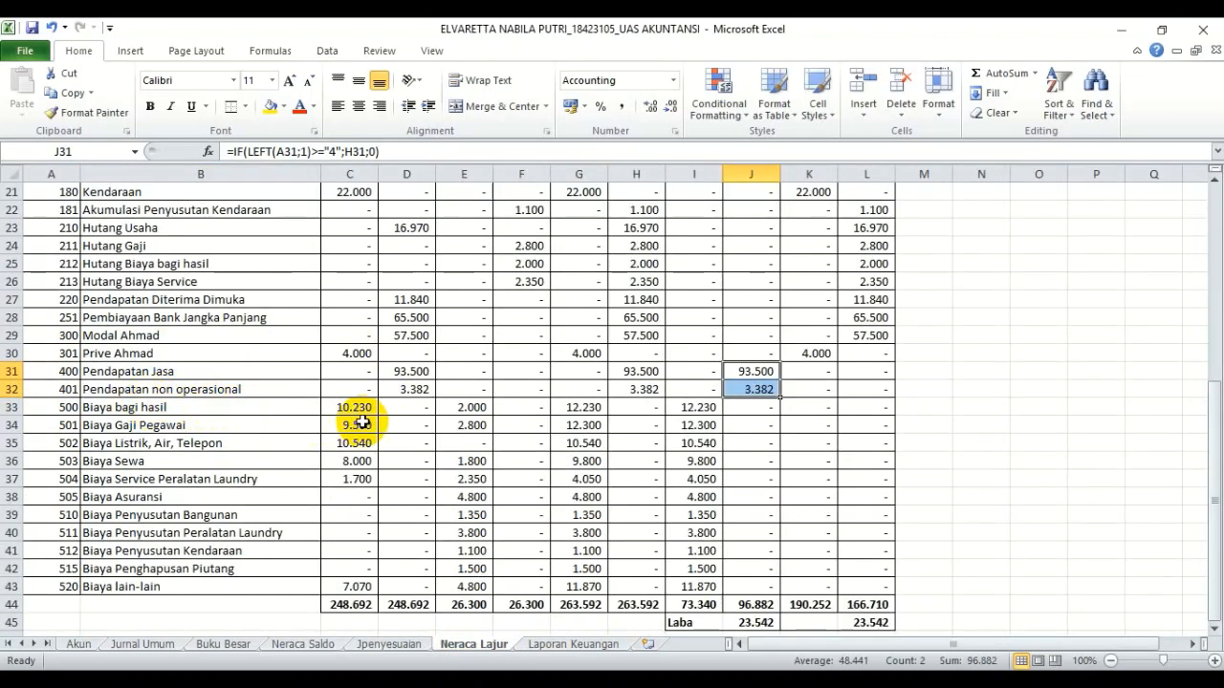
pyautogui.click(691, 406)
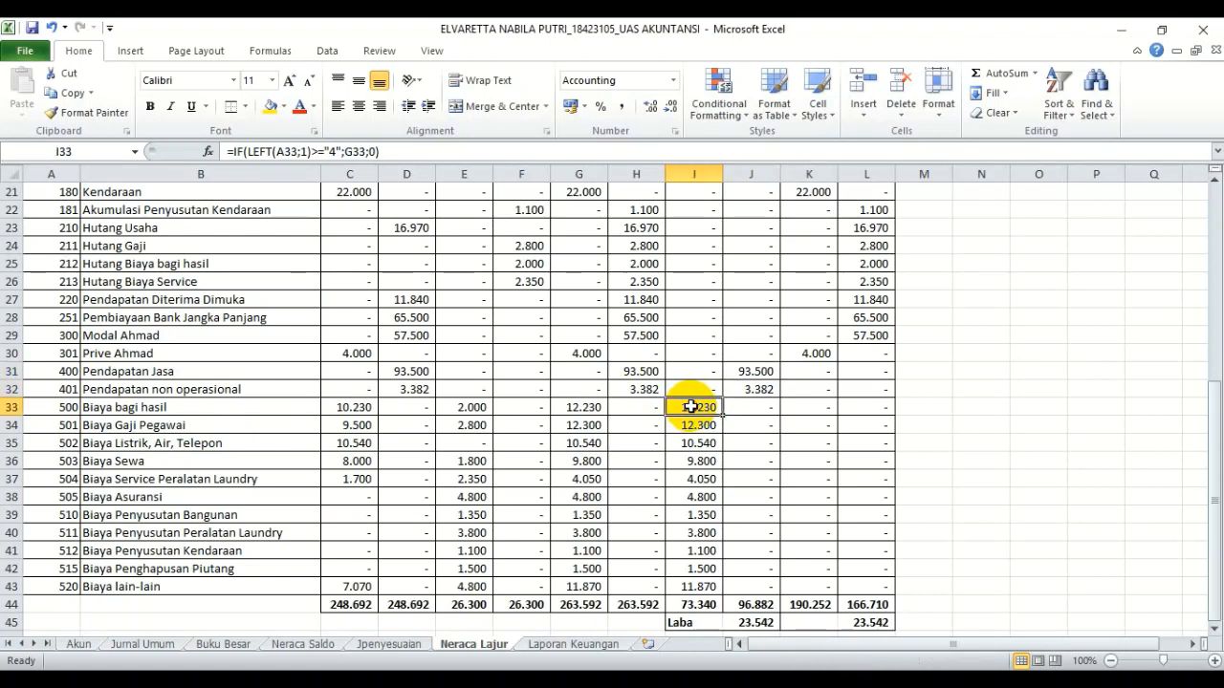
pyautogui.moveTo(690, 407); pyautogui.dragTo(699, 586)
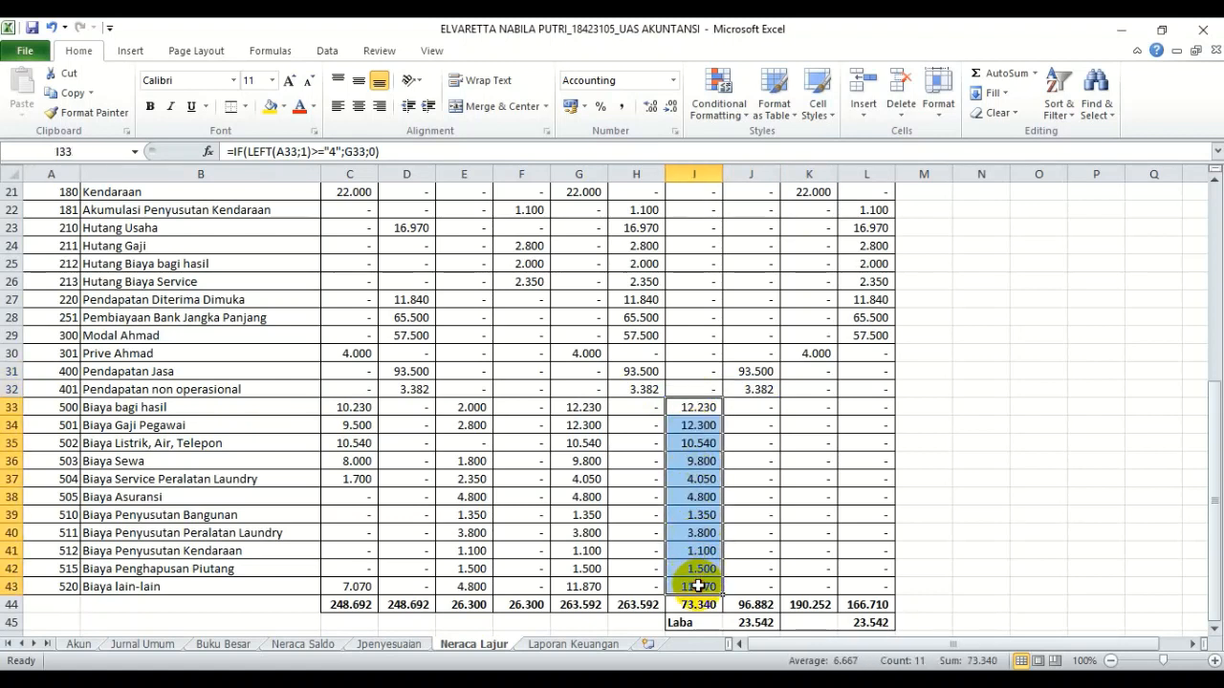
pyautogui.hotkey('ctrl', 'c')
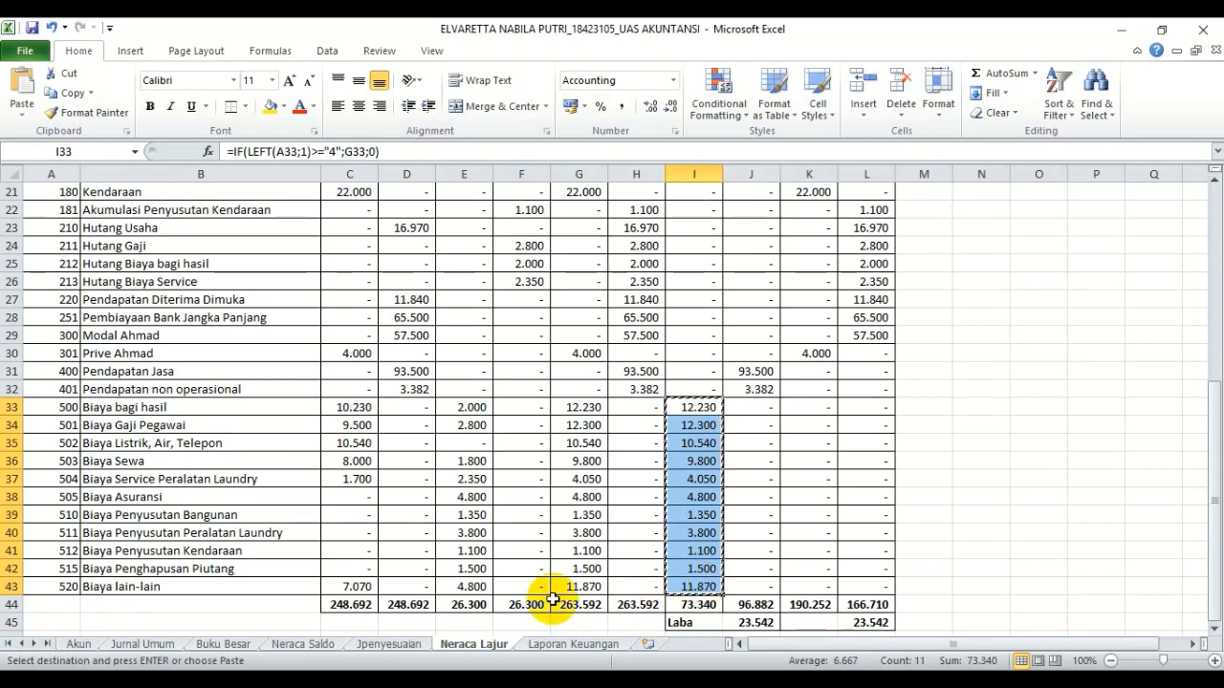
pyautogui.click(572, 644)
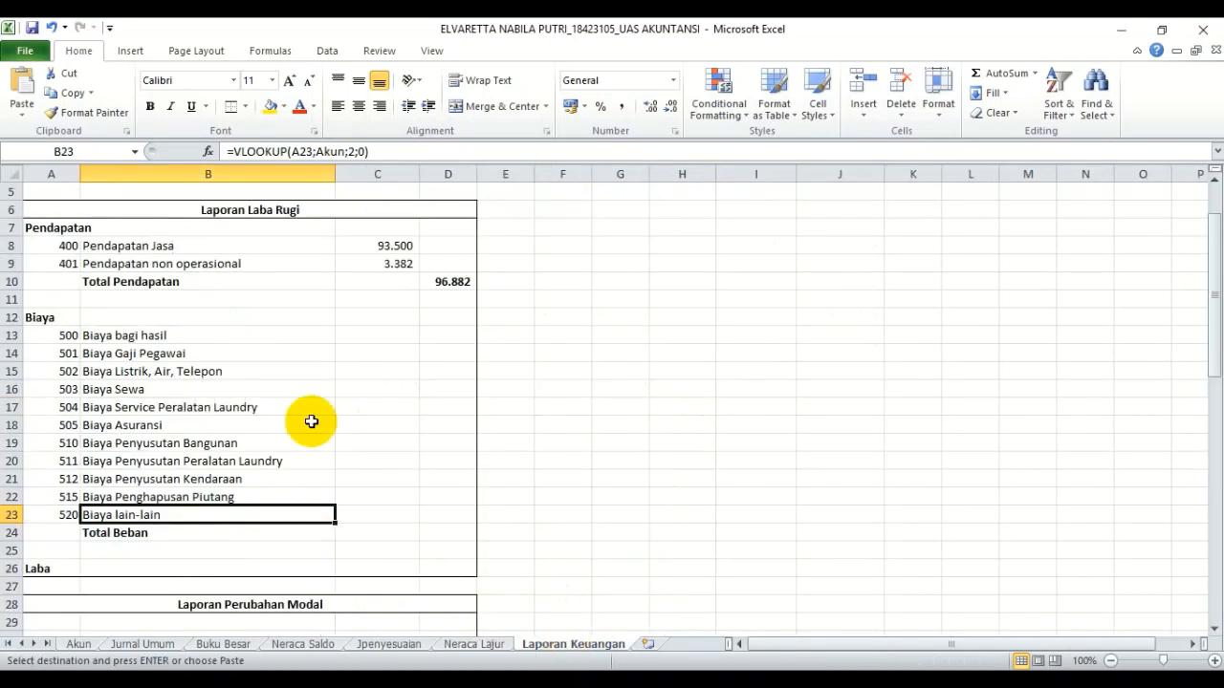
pyautogui.click(357, 334)
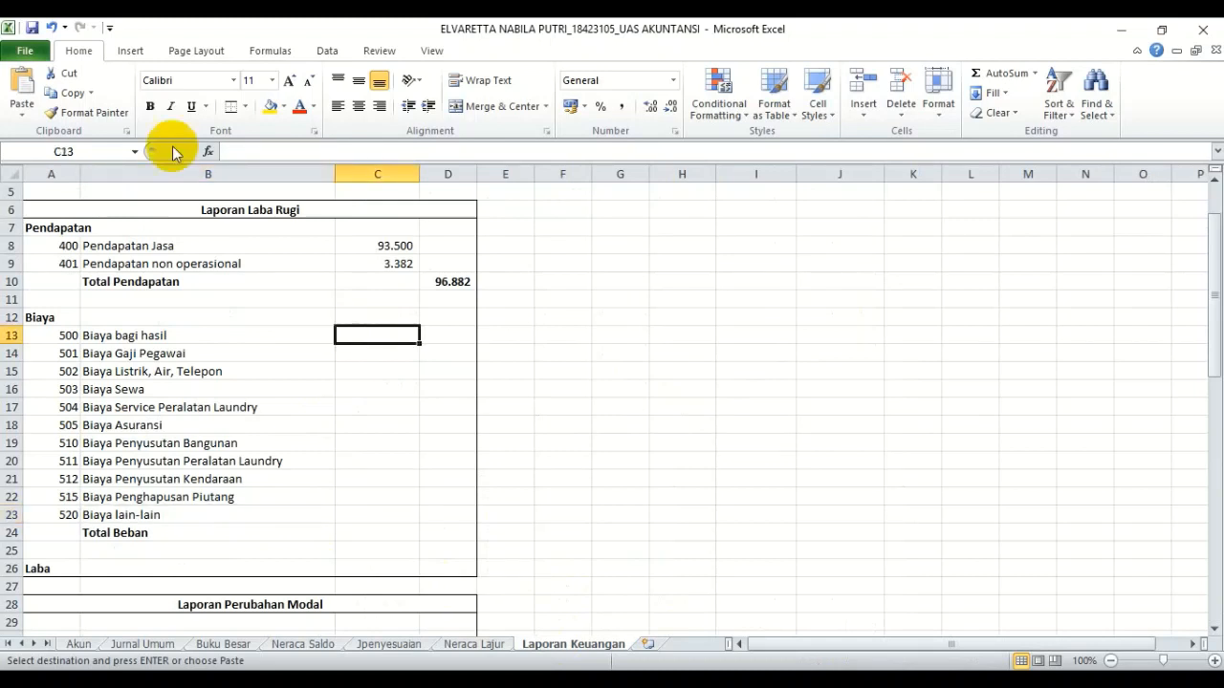
pyautogui.click(21, 107)
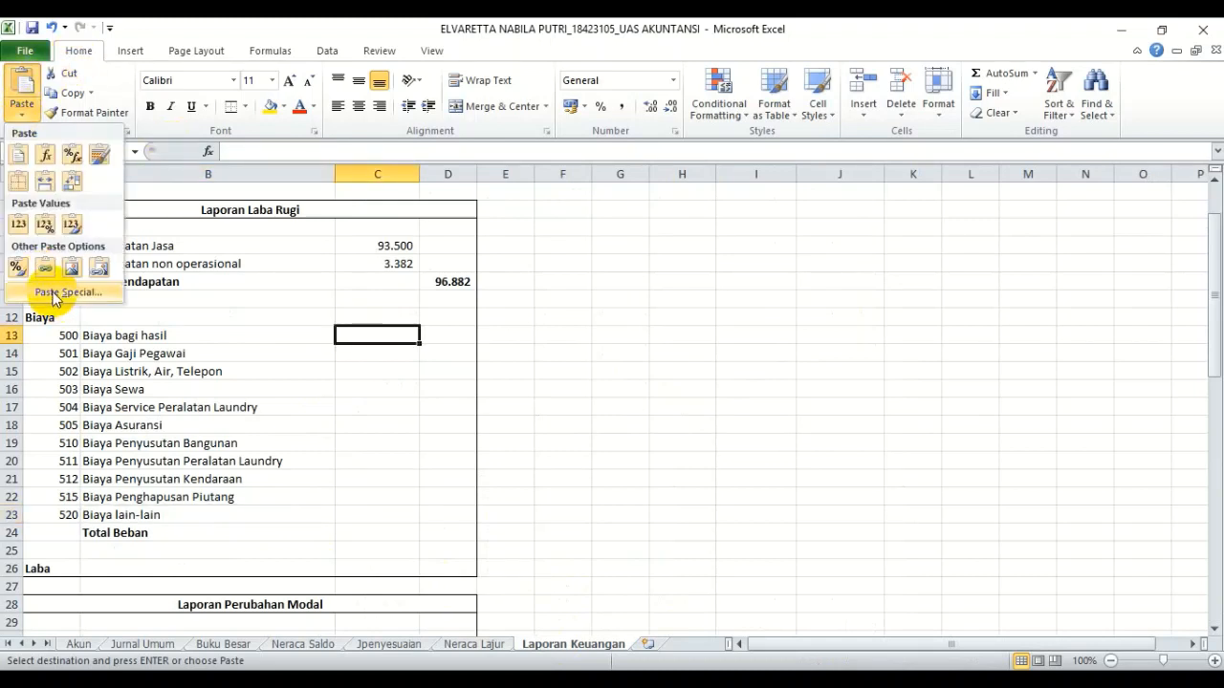
pyautogui.click(57, 297)
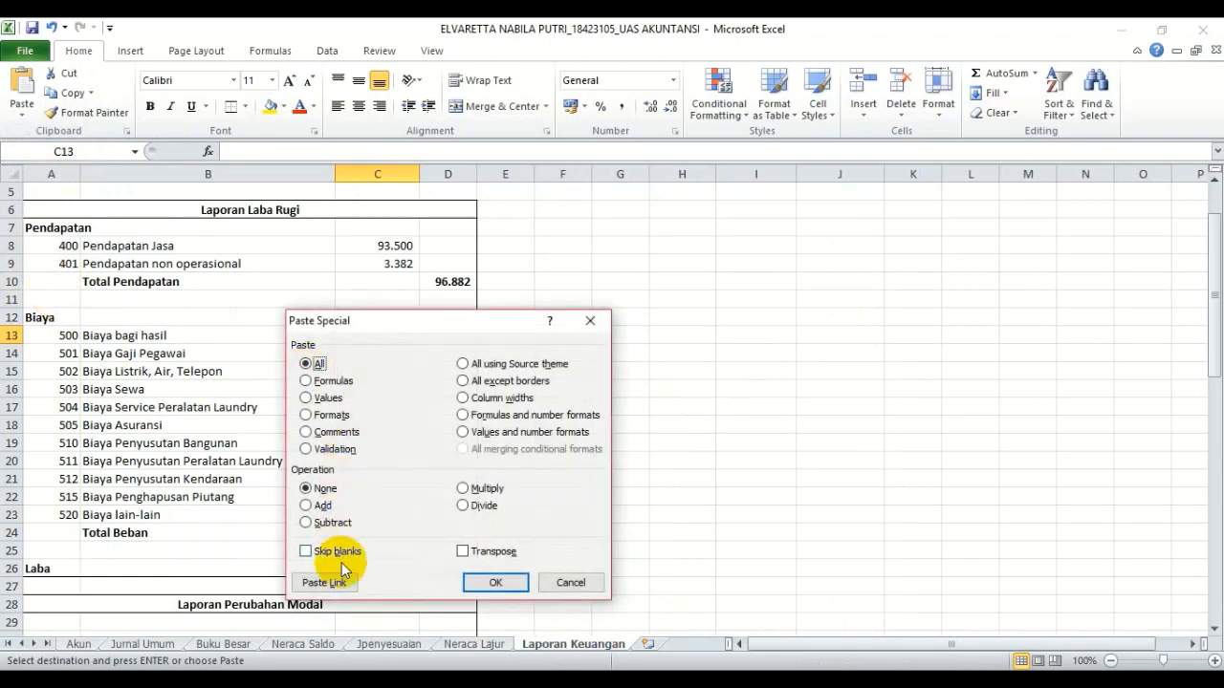
pyautogui.click(327, 582)
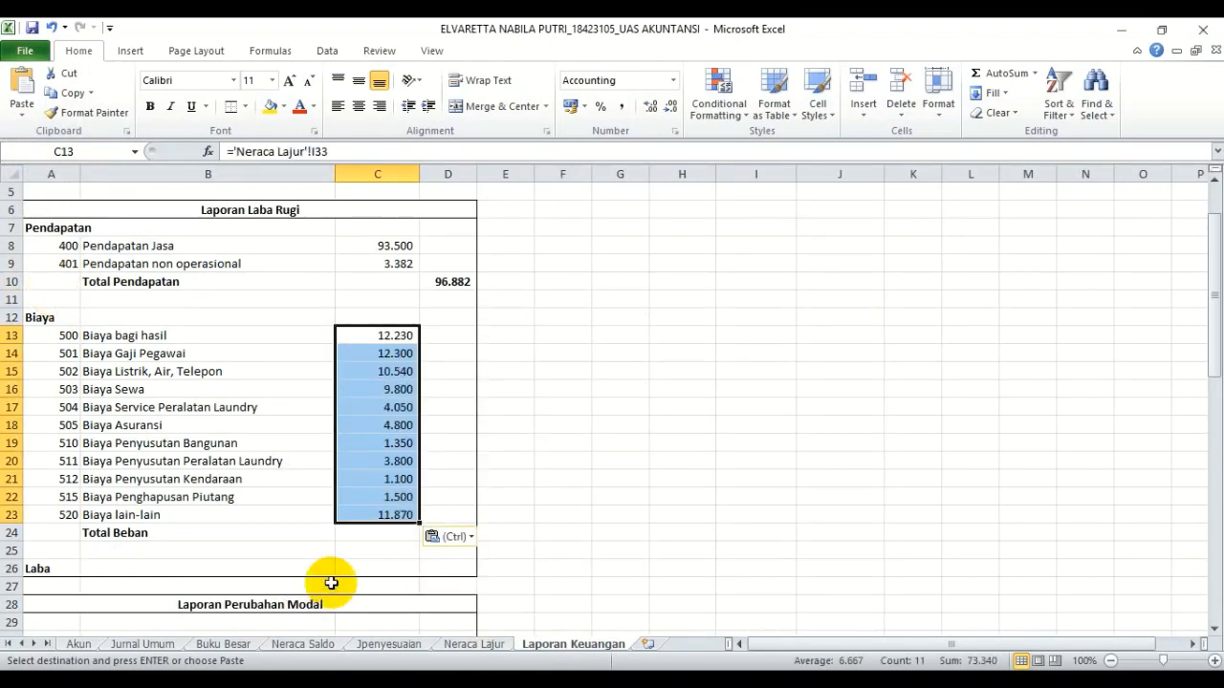
pyautogui.press('ctrl')
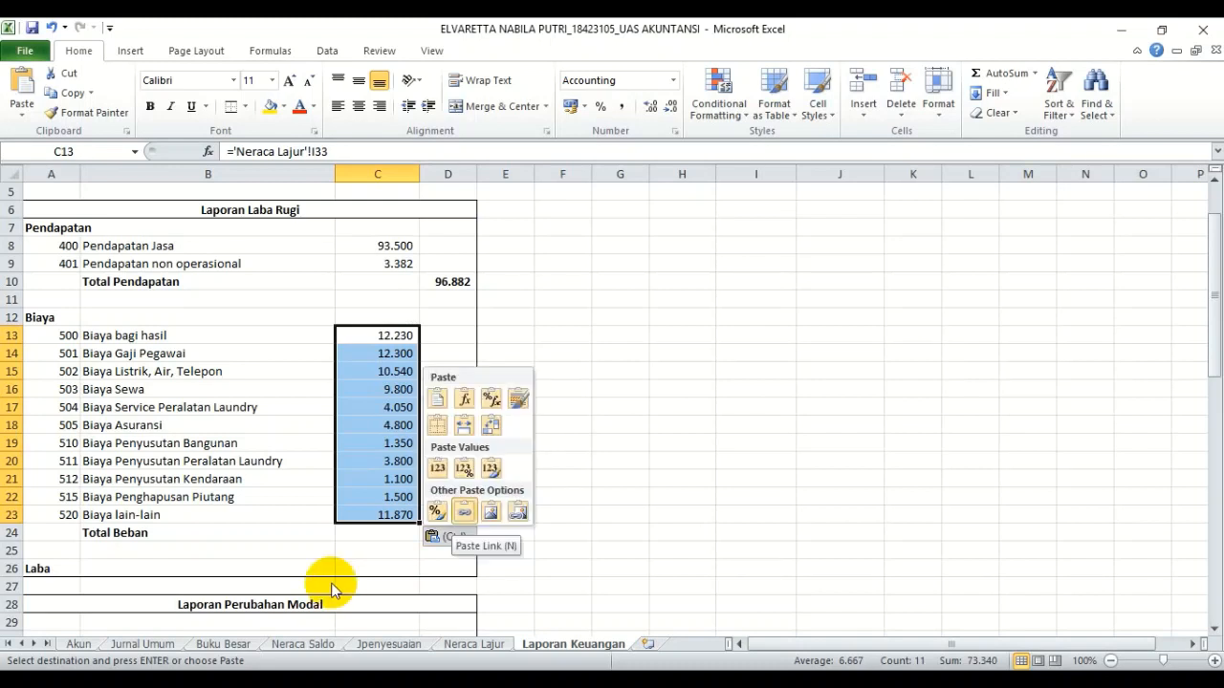
pyautogui.click(380, 533)
pyautogui.click(380, 534)
# Change the Total Beban label in B24 to Total Biaya
pyautogui.click(238, 535)
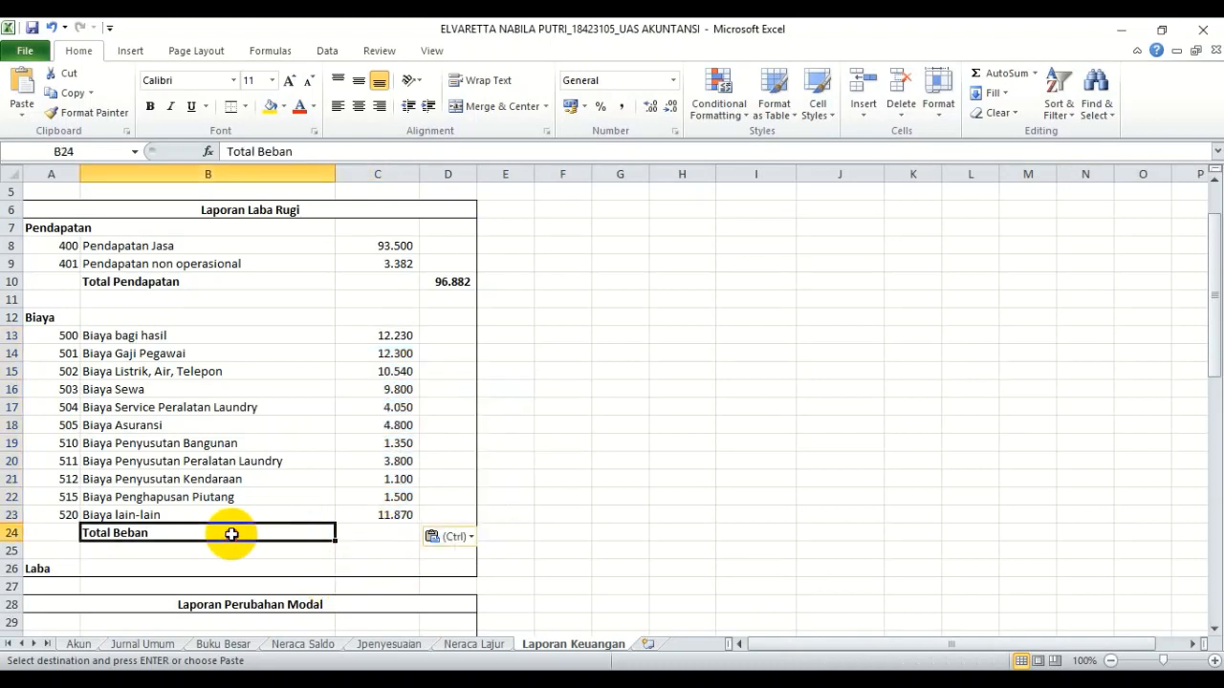
pyautogui.click(321, 151)
pyautogui.press('BackSpace')
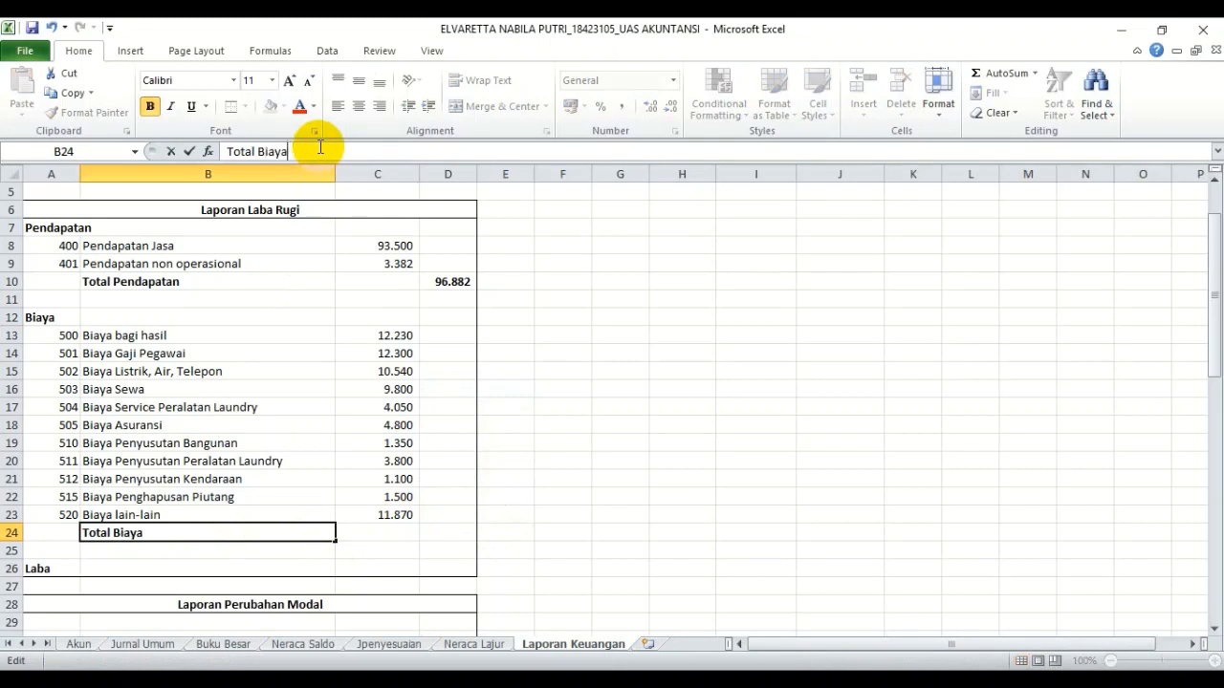
# Calculate Total Biaya in D24 with a SUM of C13:C23
pyautogui.click(438, 532)
pyautogui.write('=sum')
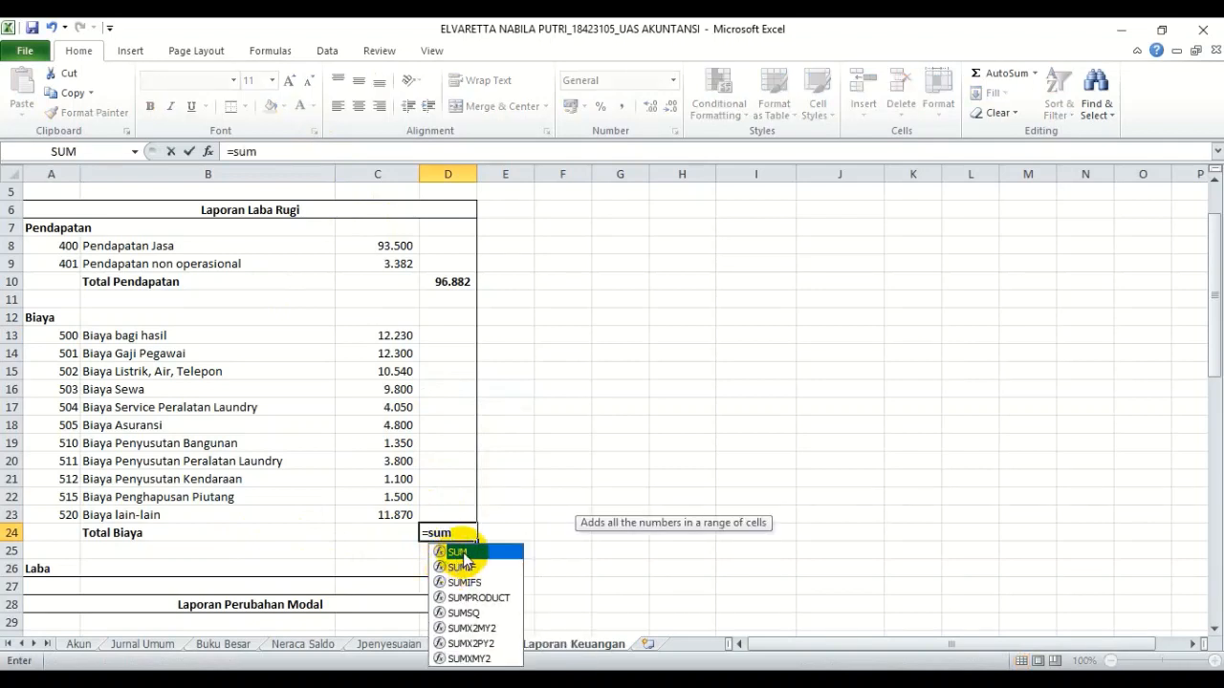
pyautogui.doubleClick(461, 552)
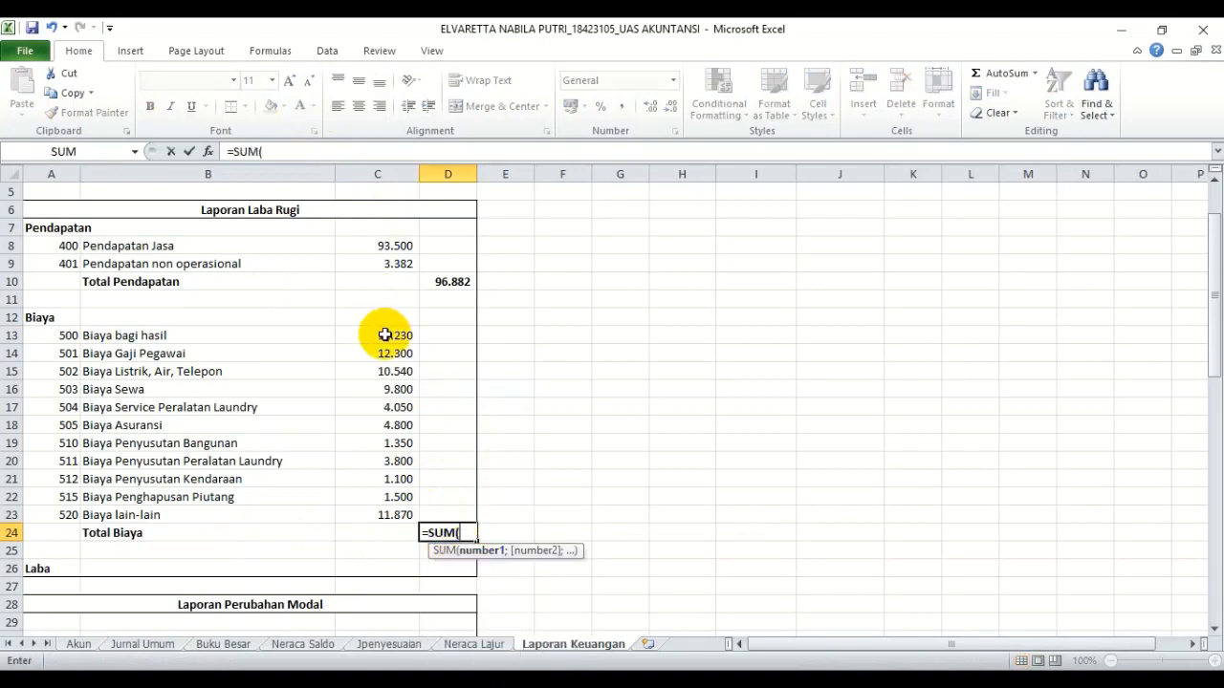
pyautogui.moveTo(380, 334); pyautogui.dragTo(373, 517)
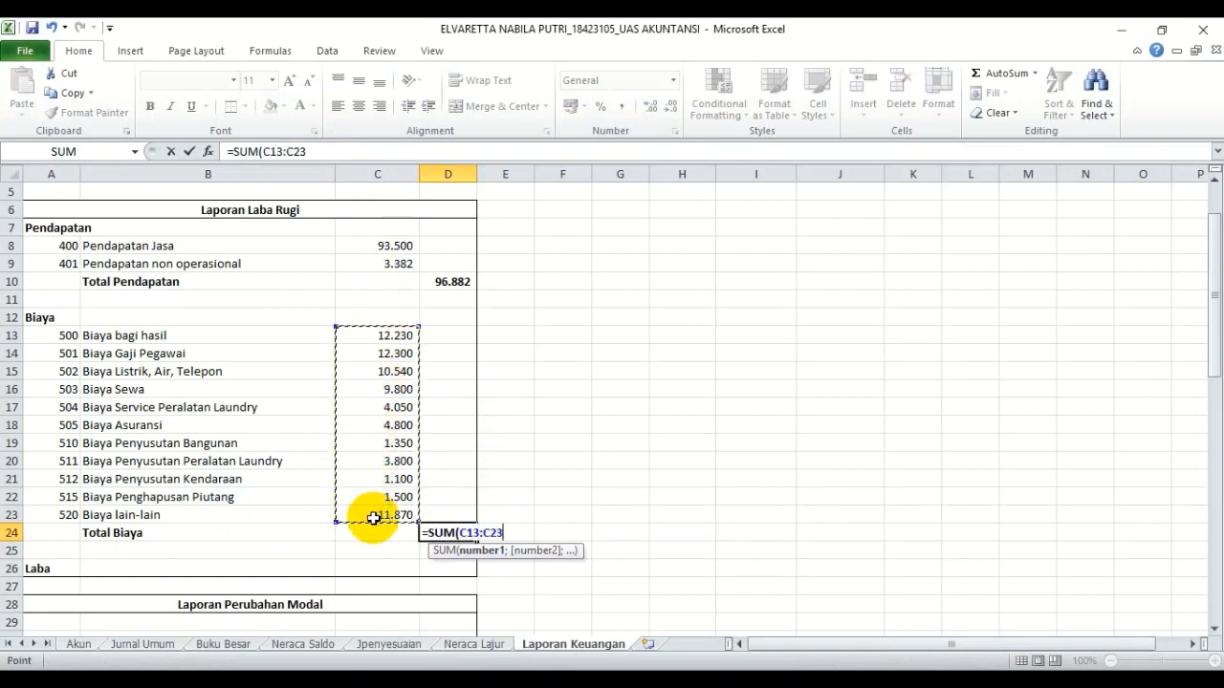
pyautogui.press('Return')
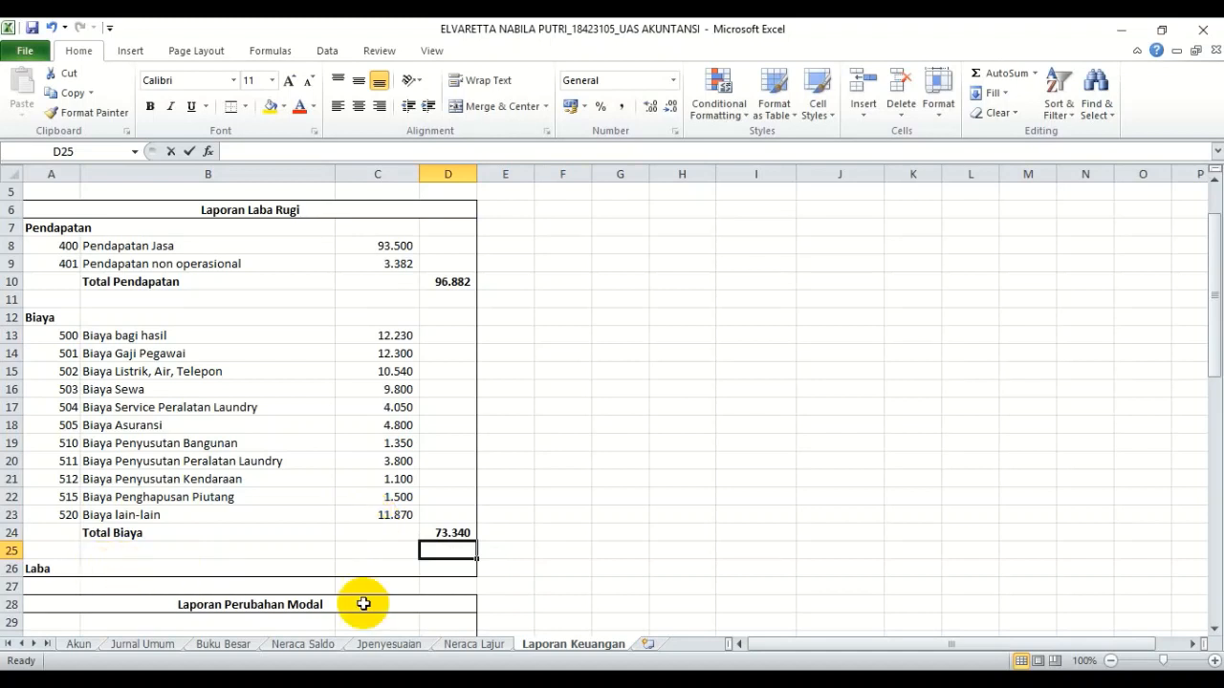
# Calculate Laba in D26 of Laporan Keuangan as Total Pendapatan minus Total Biaya with =D10-D24
pyautogui.click(441, 570)
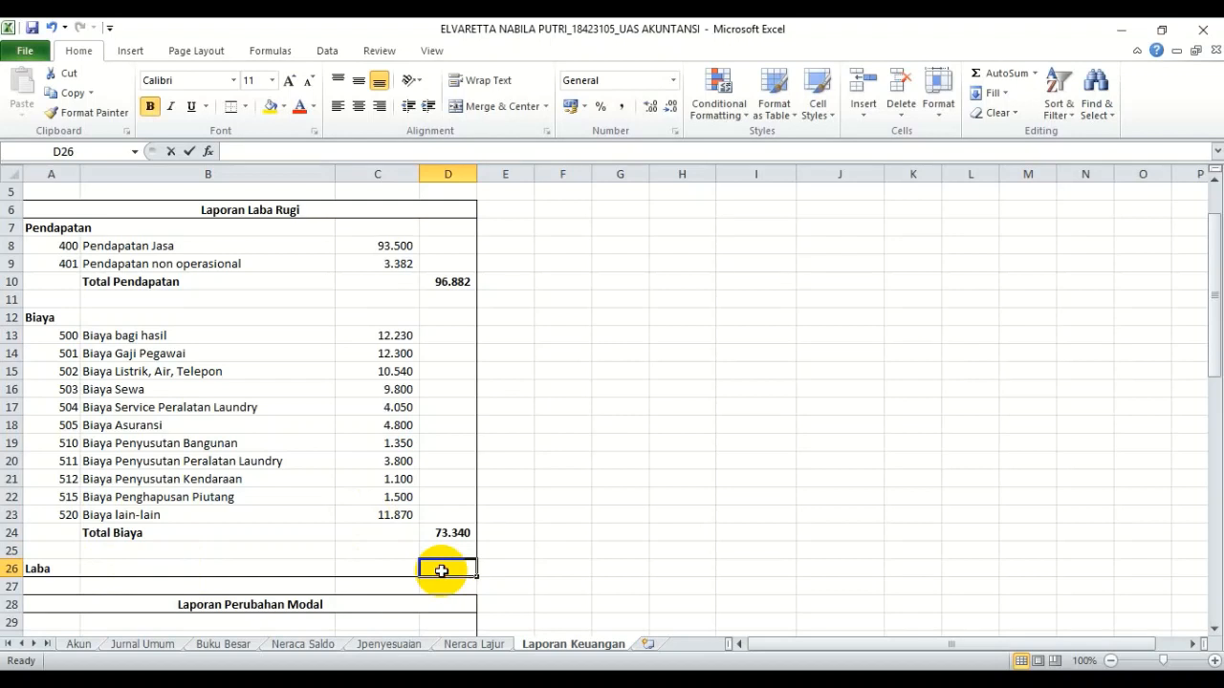
pyautogui.write('=')
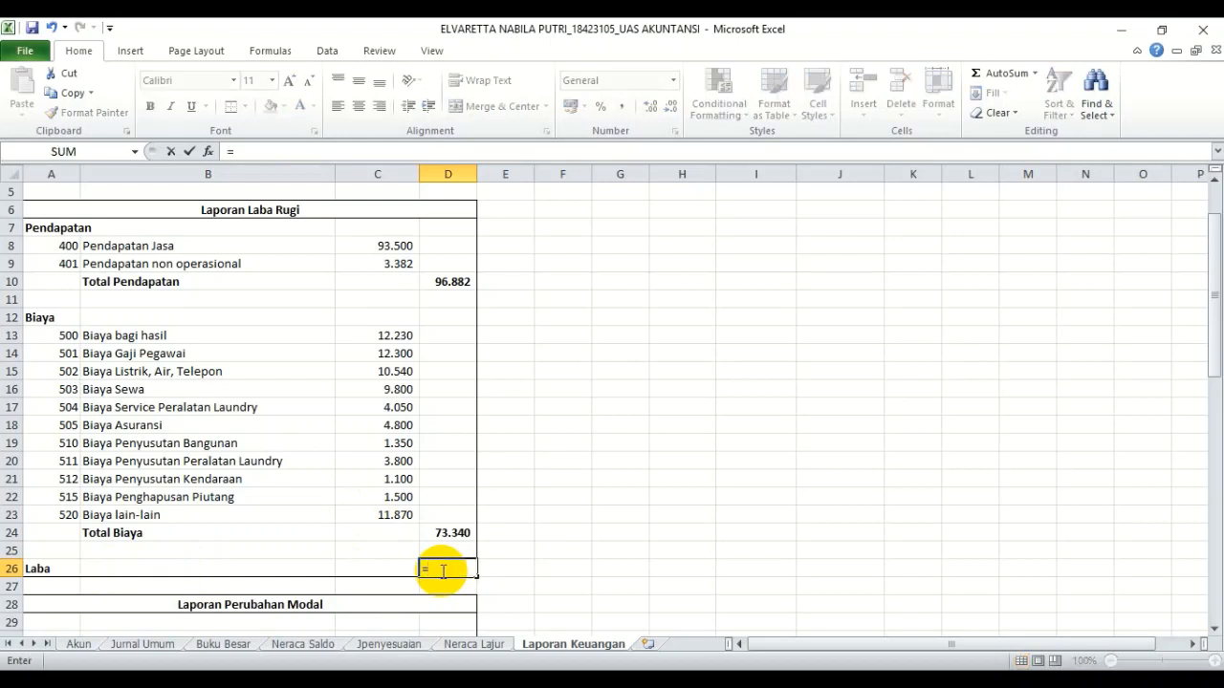
pyautogui.click(435, 278)
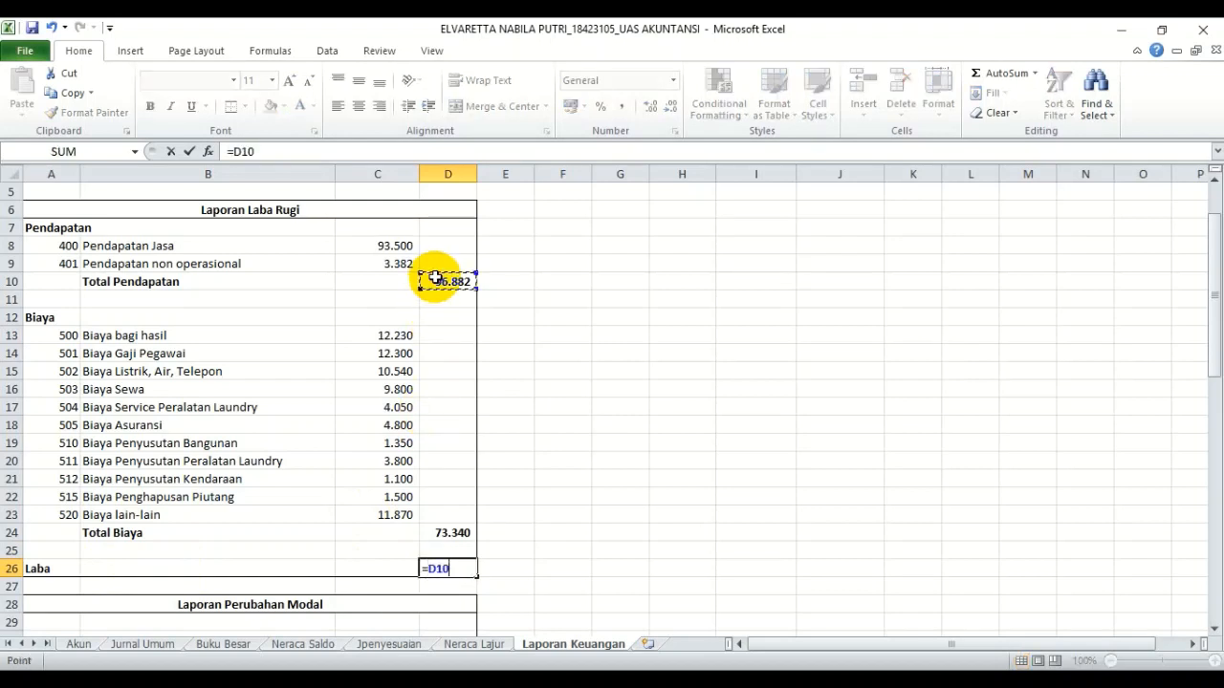
pyautogui.click(442, 529)
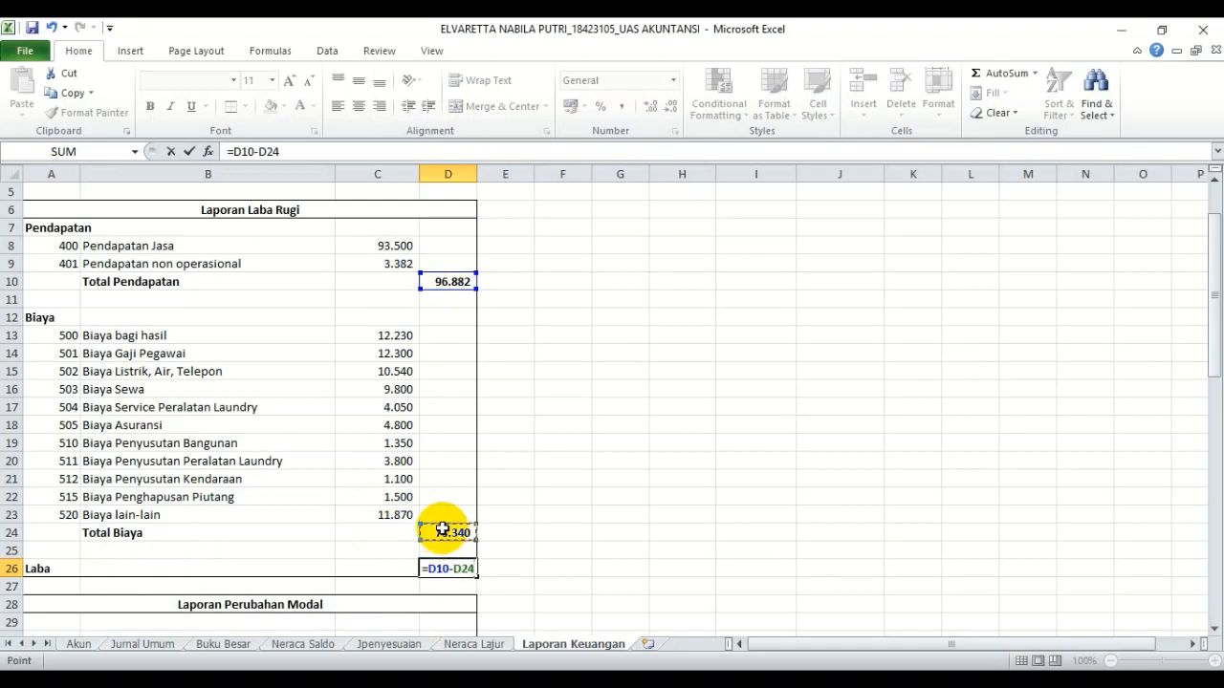
pyautogui.press('Return')
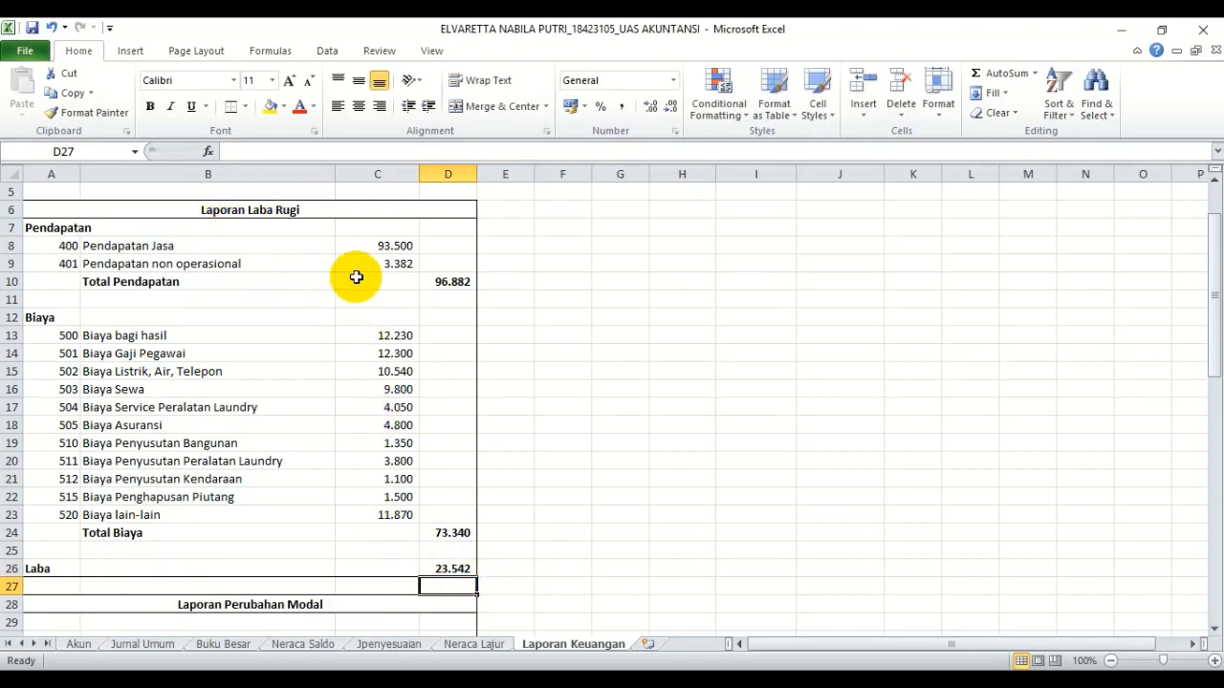
# Clear the Laba label in B31, above the first account row of Laporan Perubahan Modal
pyautogui.click(237, 623)
pyautogui.press('Down')
pyautogui.press('Down')
pyautogui.press('Down')
pyautogui.press('Down')
pyautogui.press('Down')
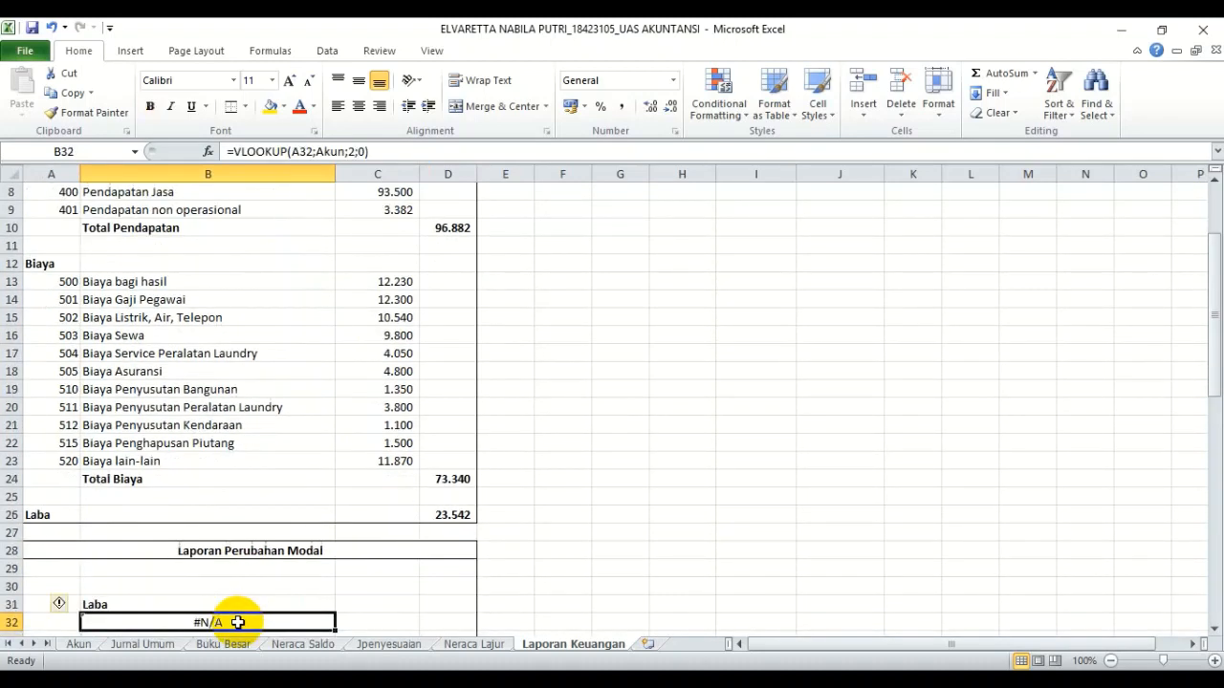
pyautogui.press('Down')
pyautogui.press('Up')
pyautogui.press('Up')
pyautogui.press('Up')
pyautogui.press('Up')
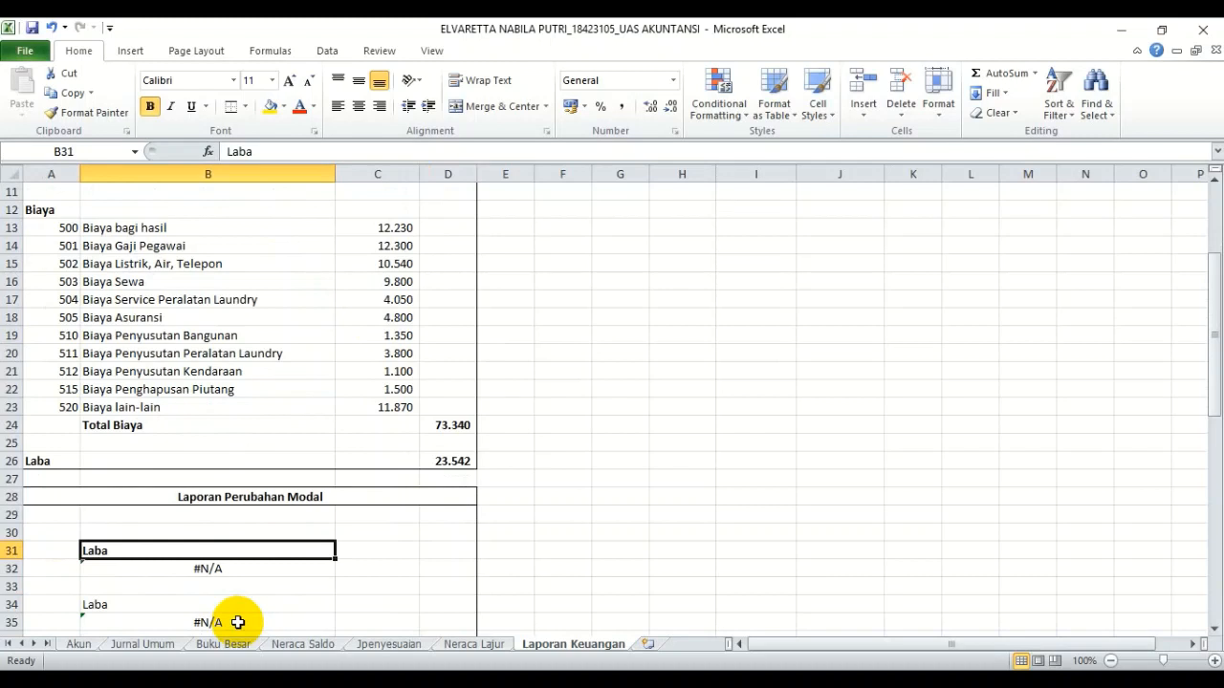
pyautogui.press('Left')
pyautogui.click(120, 552)
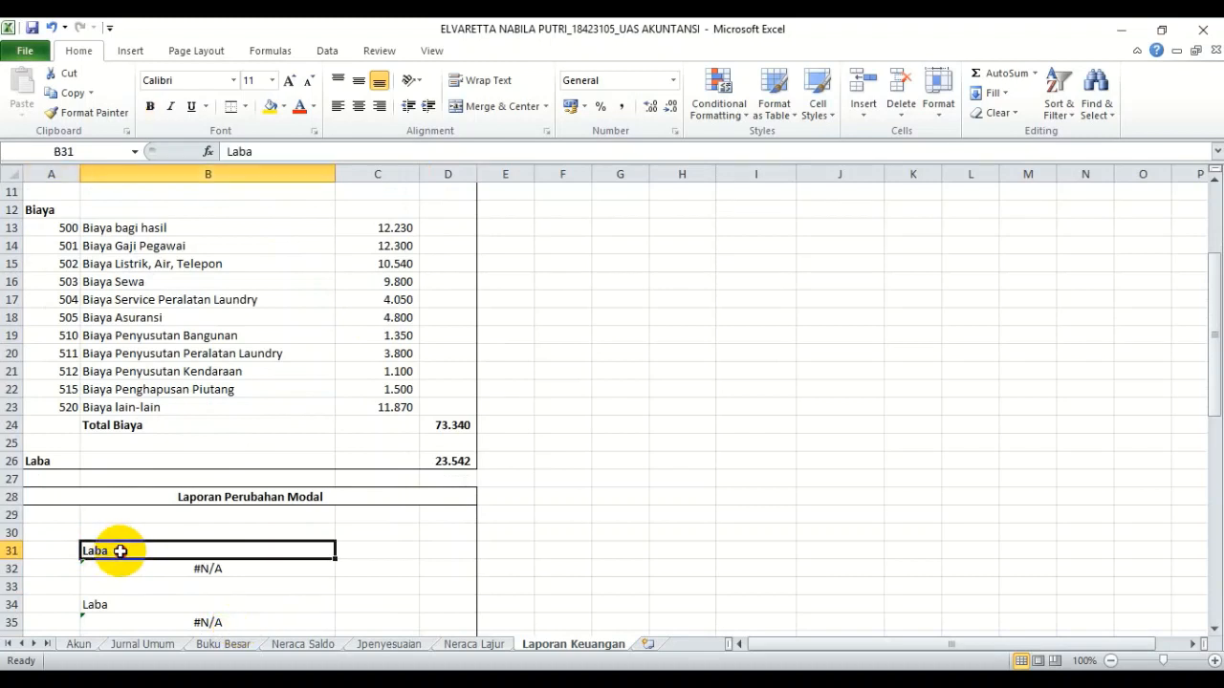
pyautogui.press('BackSpace')
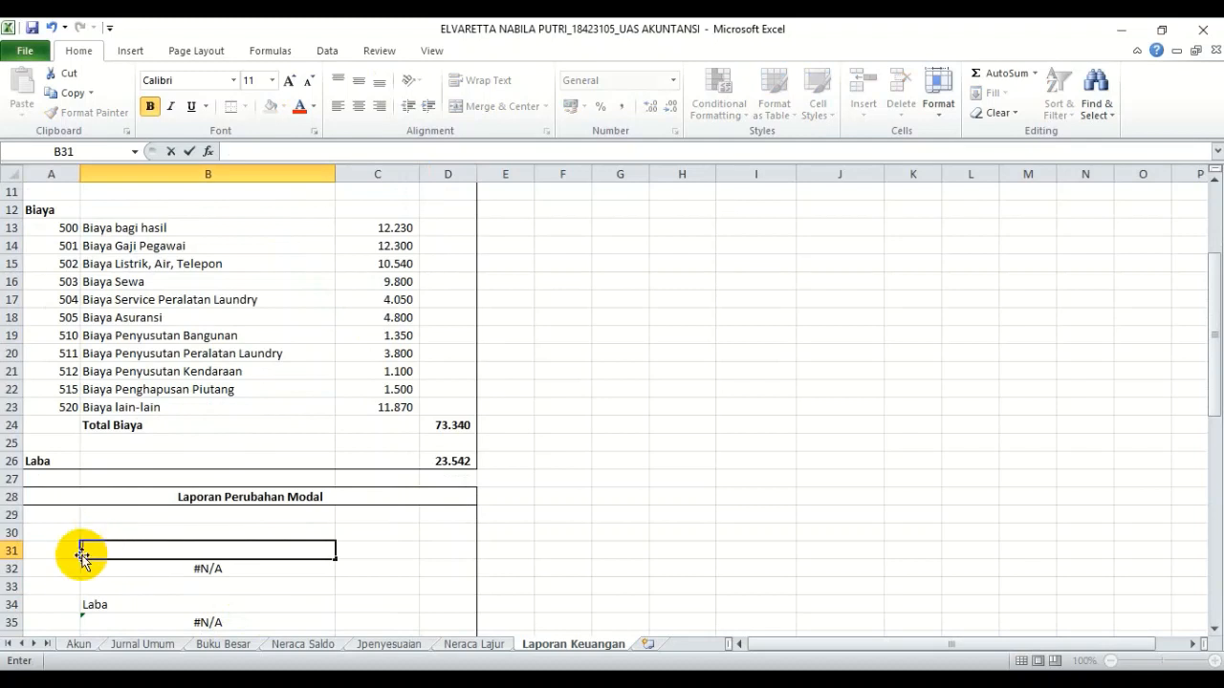
# Enter account code 300 in A32 and 301 in A35 of the Laporan Perubahan Modal section
pyautogui.click(59, 571)
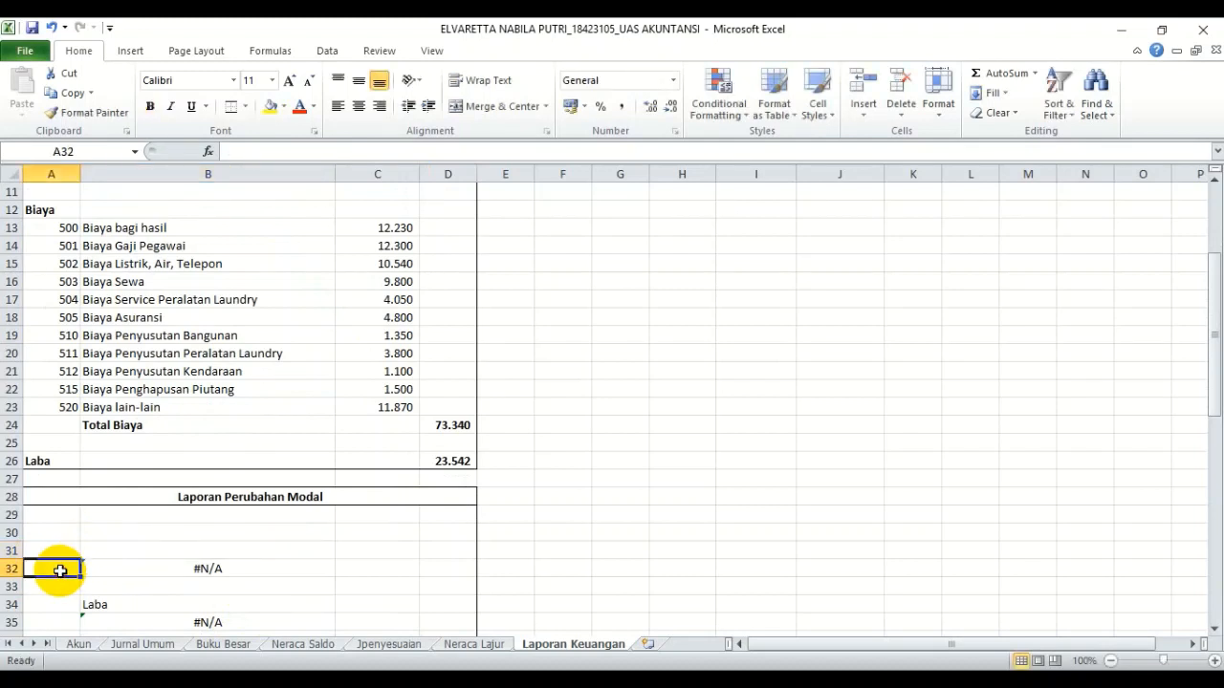
pyautogui.write('300')
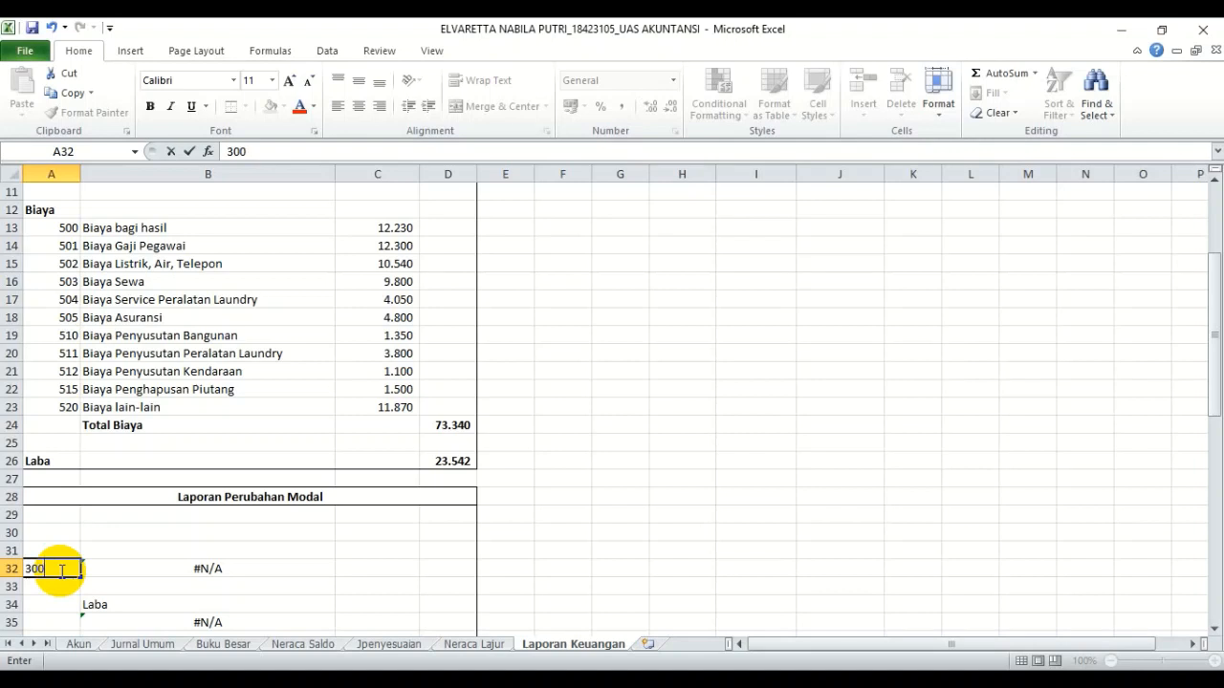
pyautogui.press('Return')
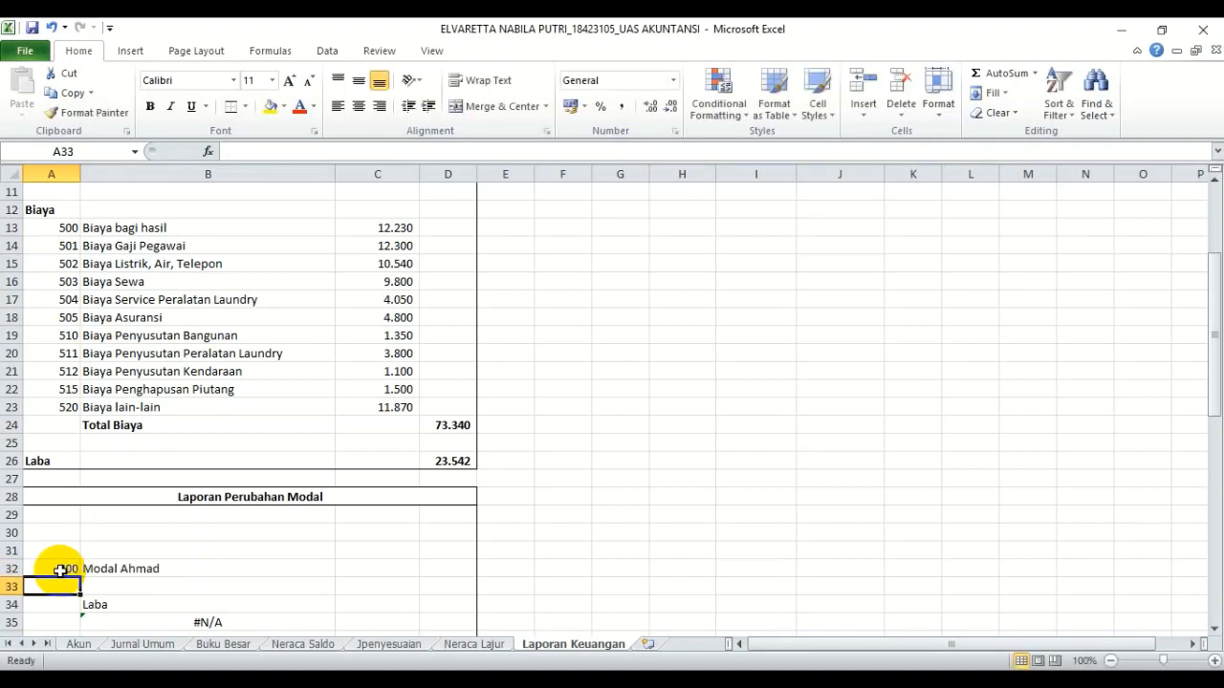
pyautogui.press('Down')
pyautogui.press('Down')
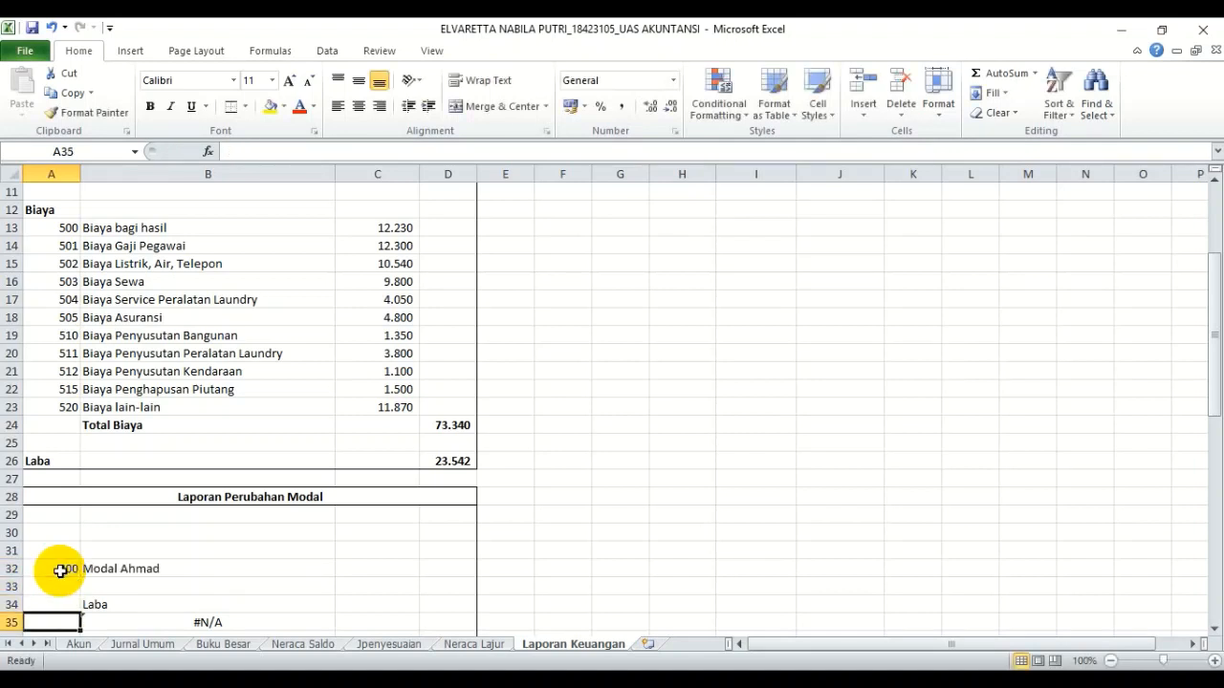
pyautogui.write('301')
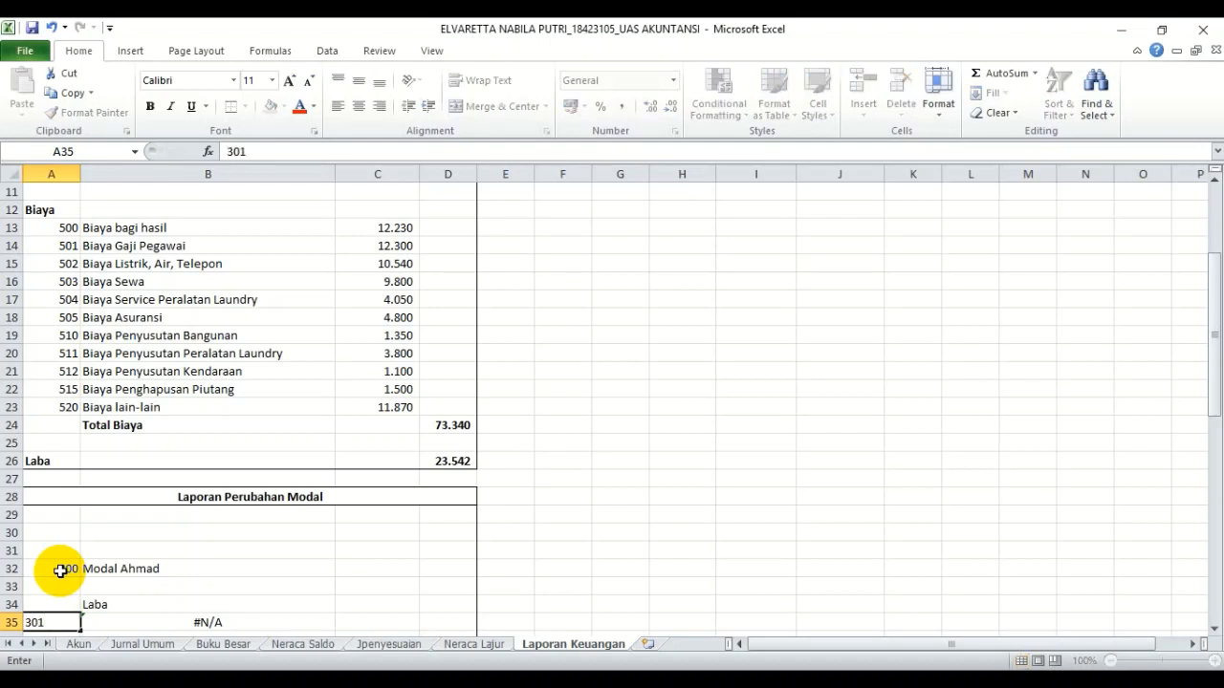
pyautogui.press('Return')
pyautogui.press('Up')
pyautogui.press('Up')
pyautogui.press('Up')
pyautogui.press('Up')
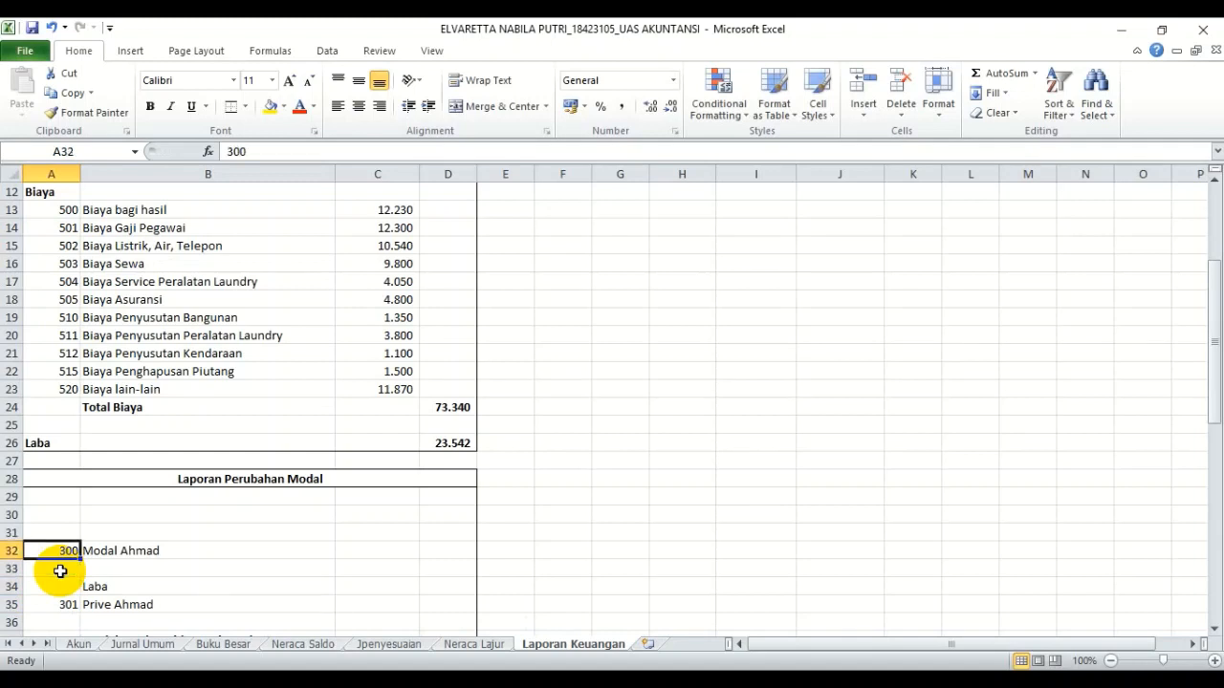
# Copy the account 300 capital amount in L29 of Neraca Lajur and paste it as a link into D32 of Laporan Keuangan
pyautogui.click(473, 645)
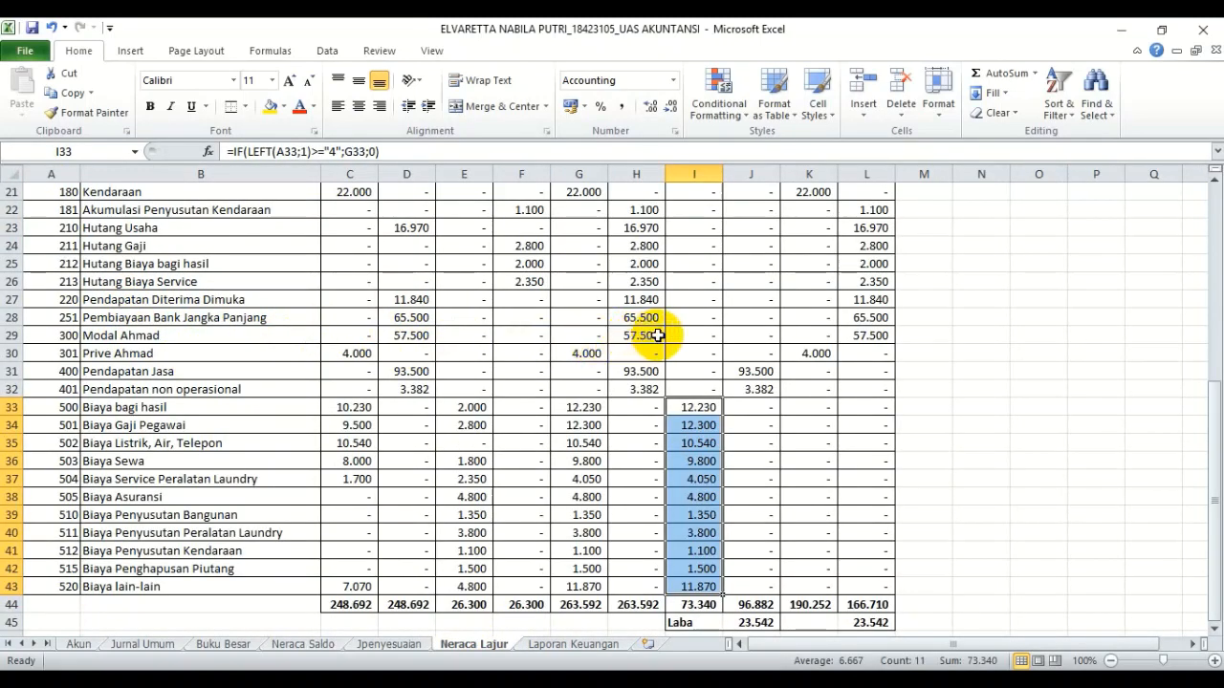
pyautogui.click(860, 336)
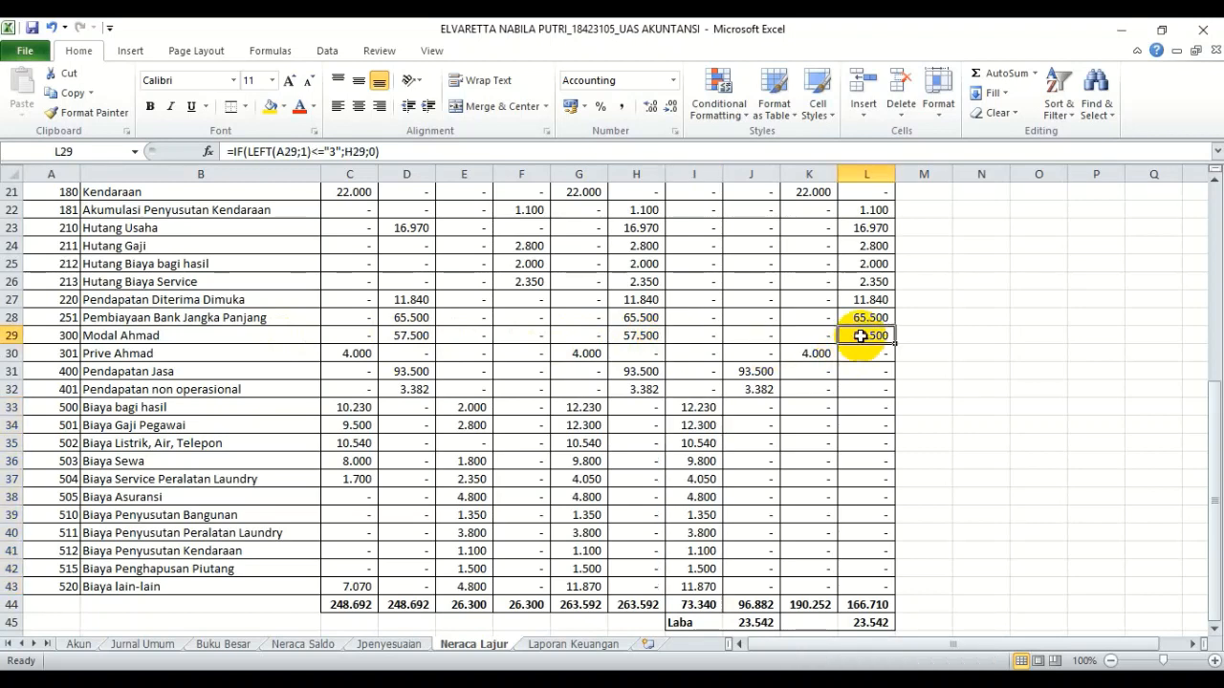
pyautogui.hotkey('ctrl', 'c')
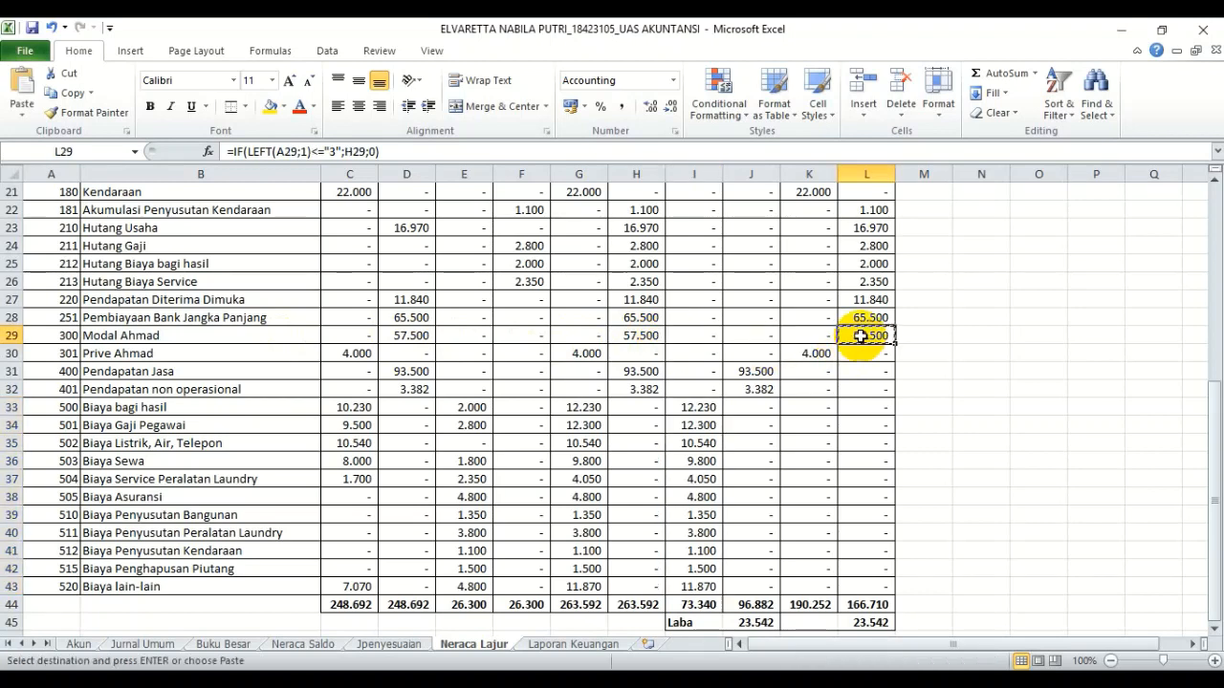
pyautogui.click(568, 645)
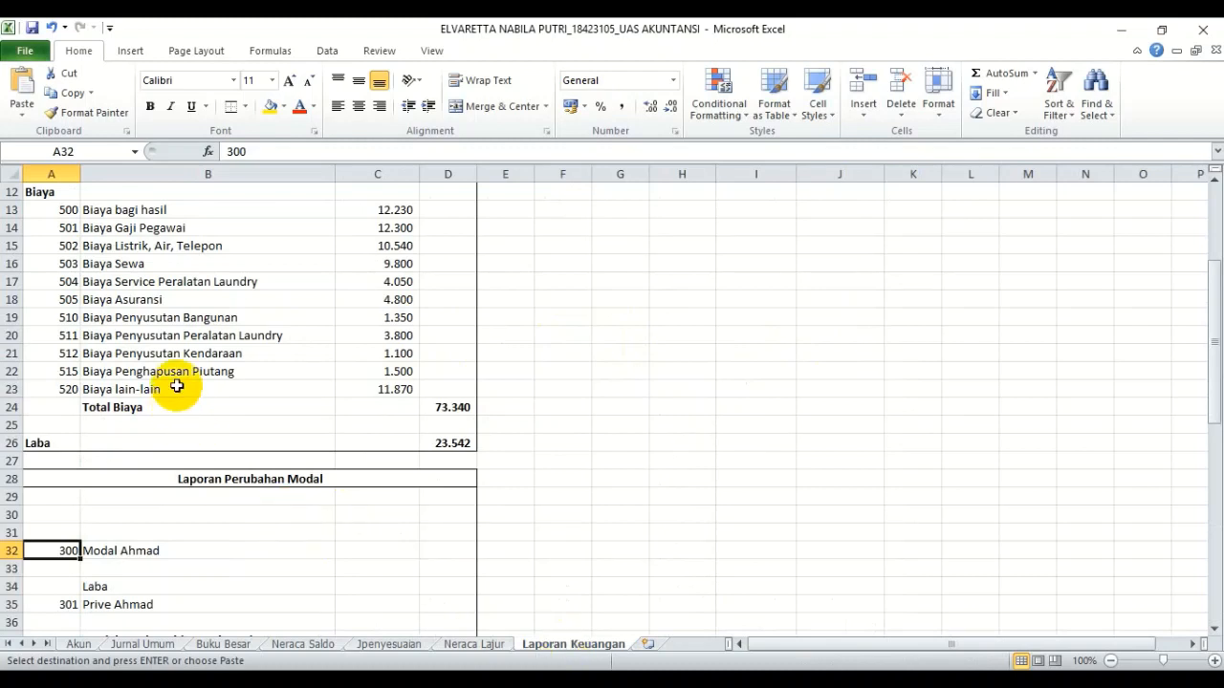
pyautogui.click(382, 554)
pyautogui.click(437, 555)
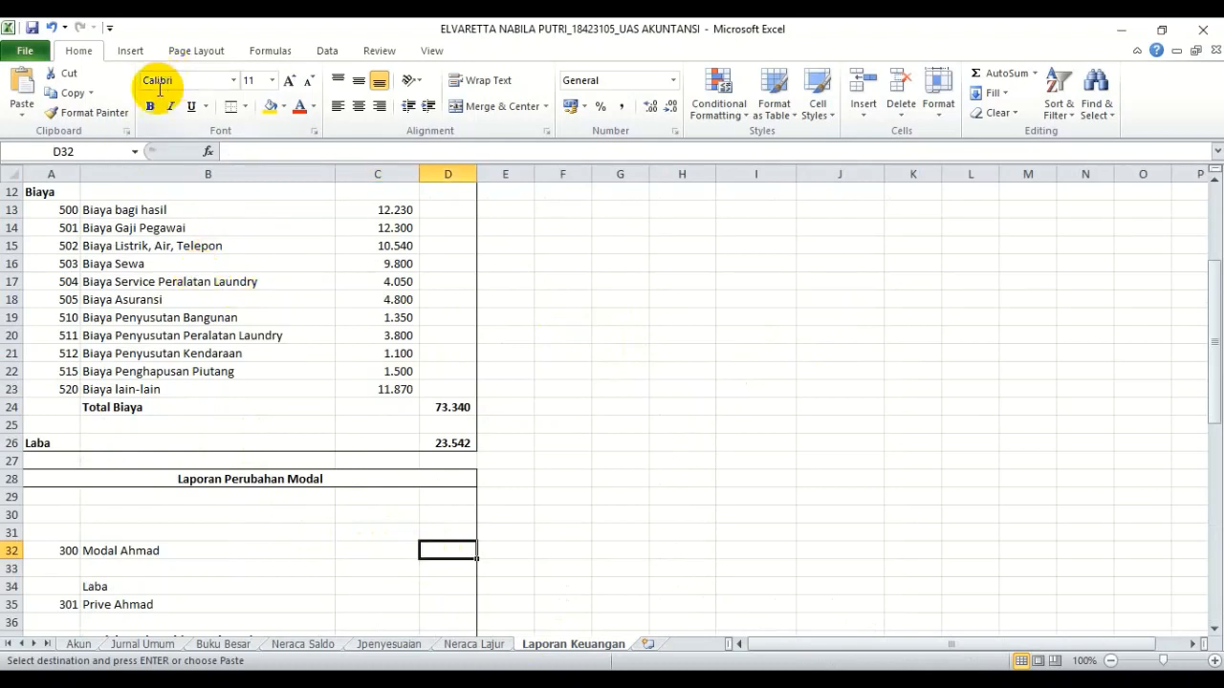
pyautogui.click(23, 114)
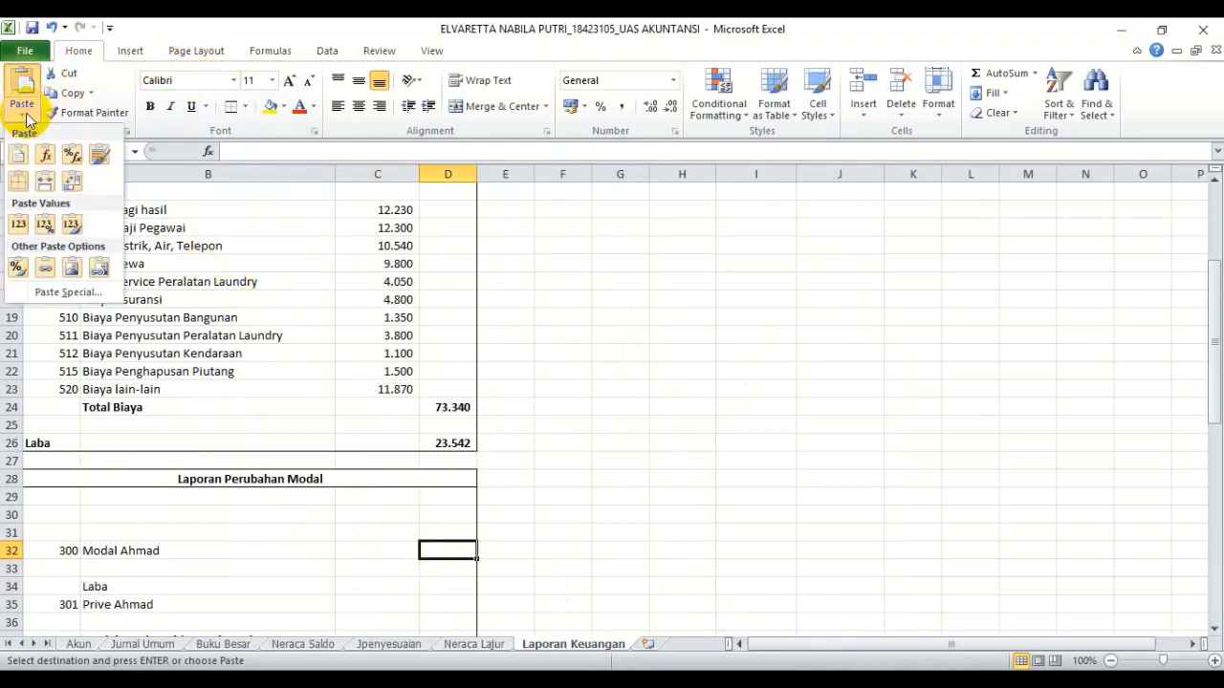
pyautogui.click(41, 285)
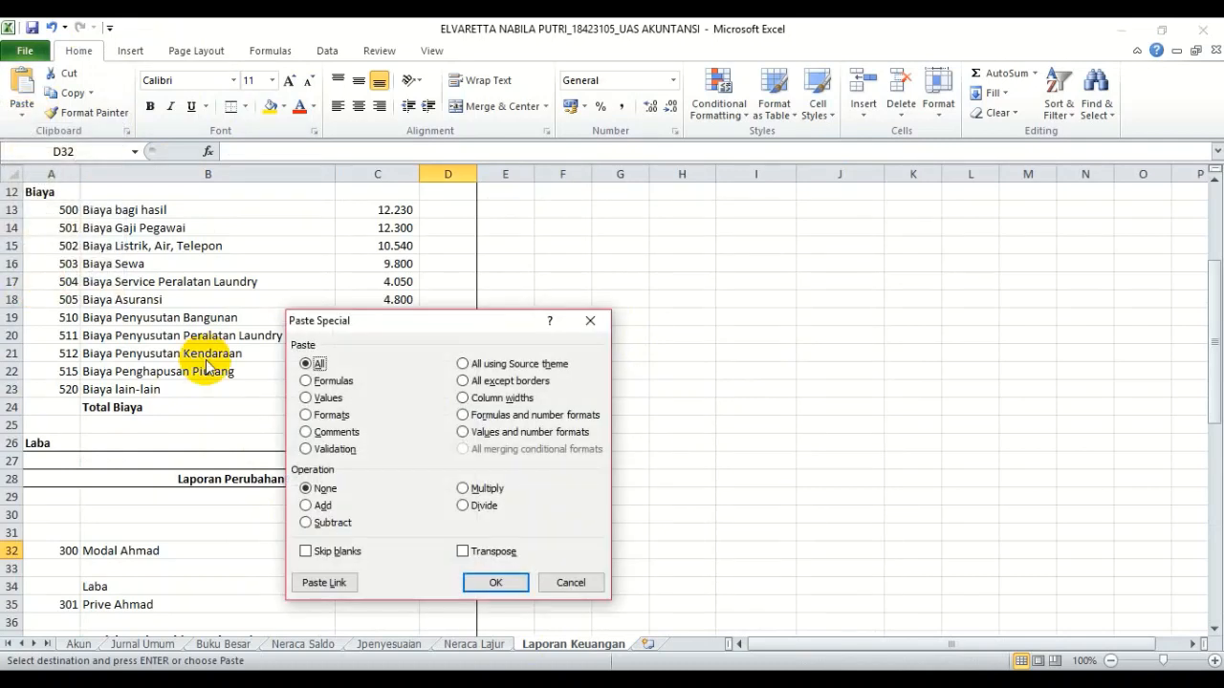
pyautogui.click(315, 585)
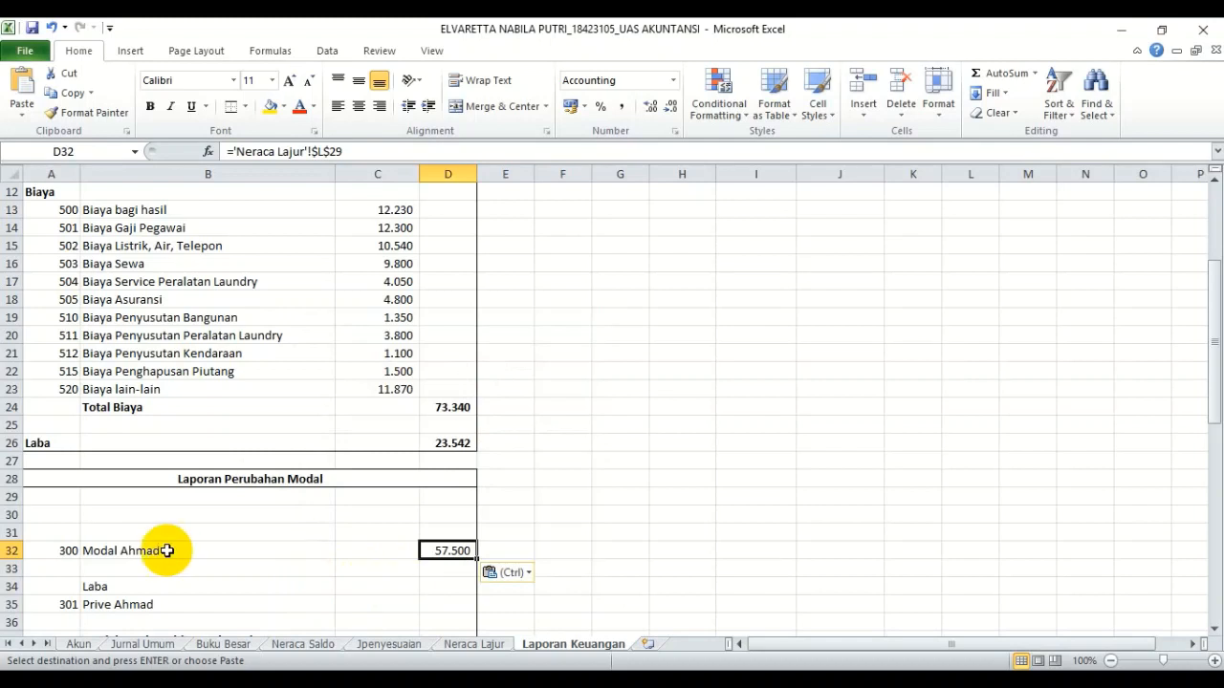
# Copy the Laba amount in D26 and paste it as a link into C34, beside the Laba label
pyautogui.click(140, 588)
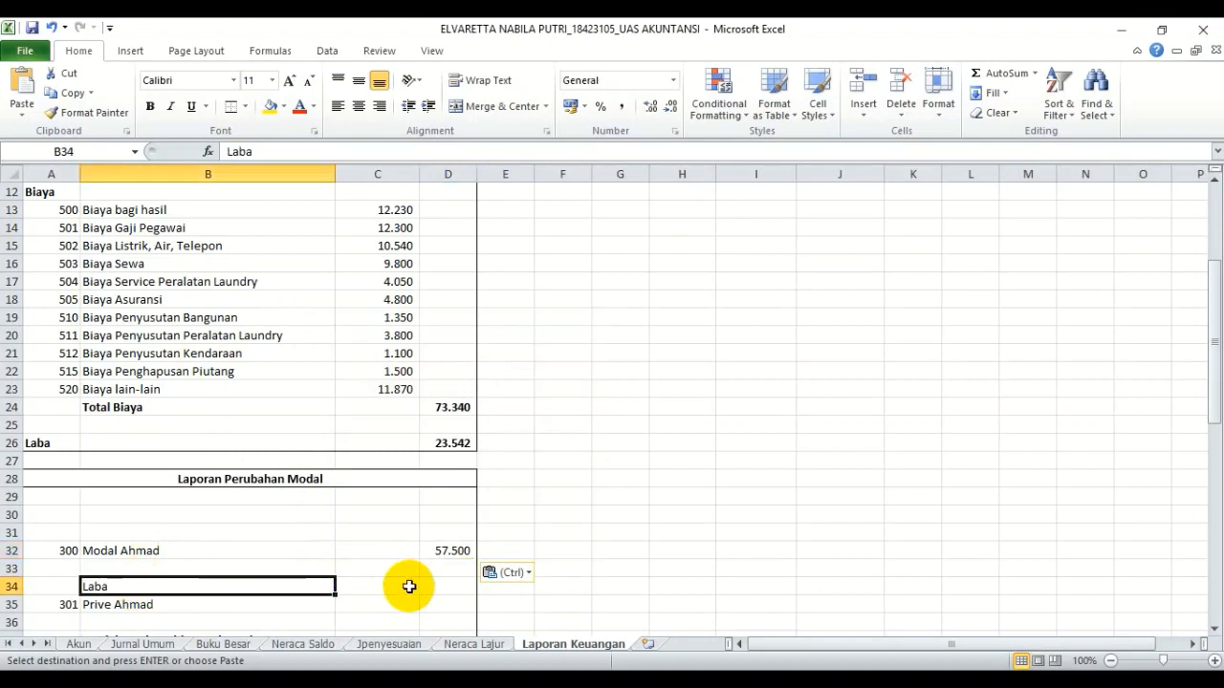
pyautogui.click(444, 443)
pyautogui.hotkey('ctrl', 'c')
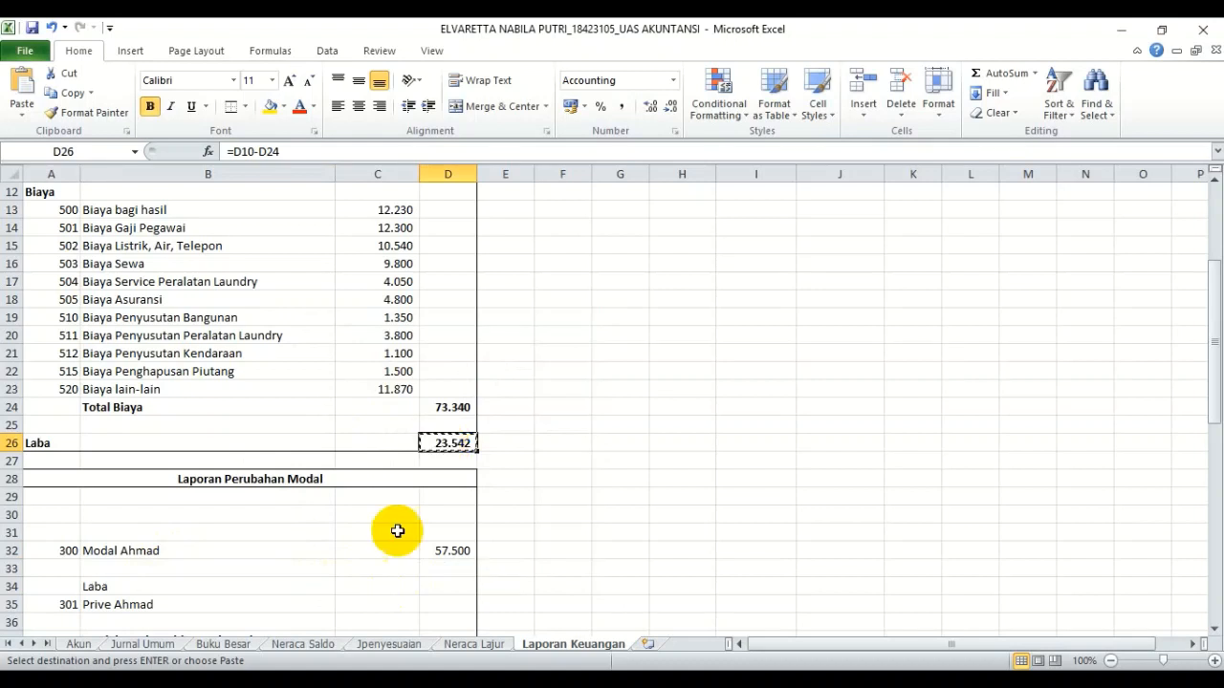
pyautogui.click(370, 587)
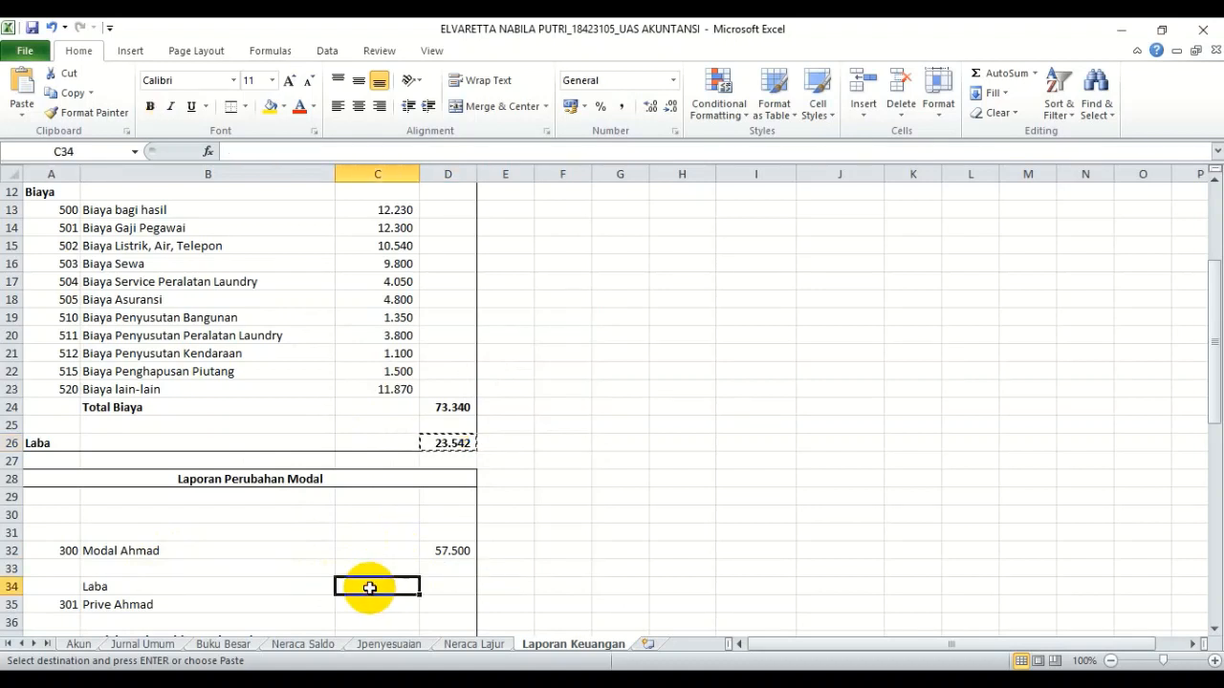
pyautogui.click(22, 107)
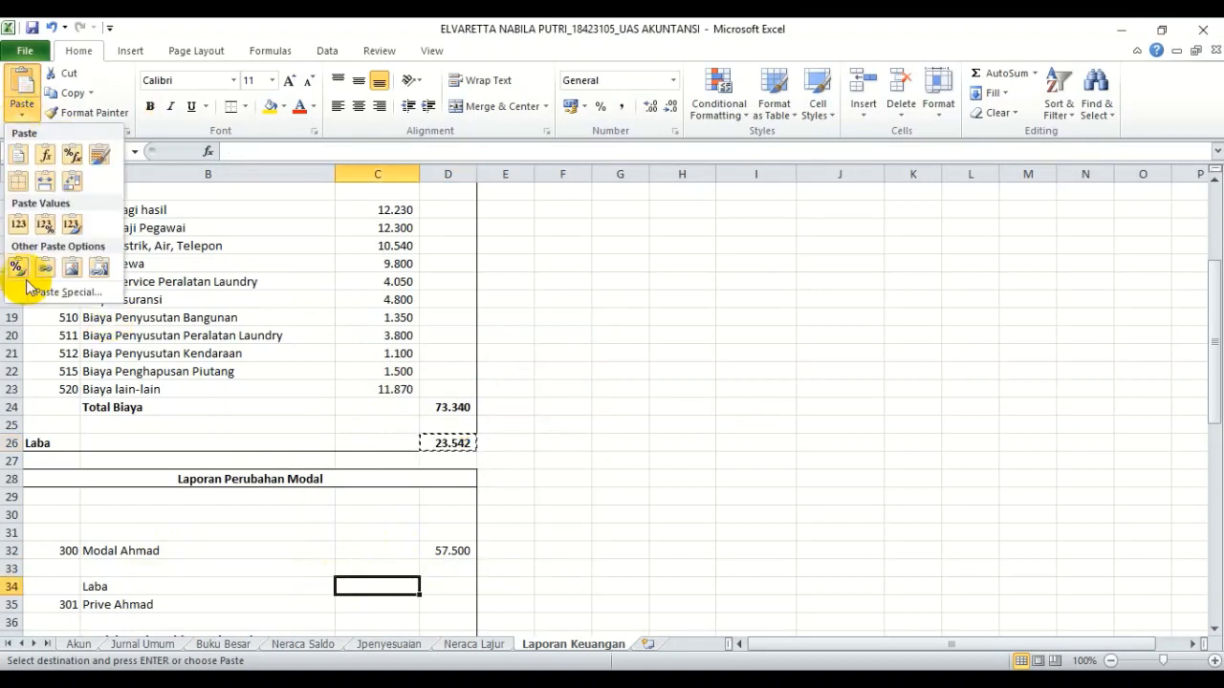
pyautogui.click(30, 290)
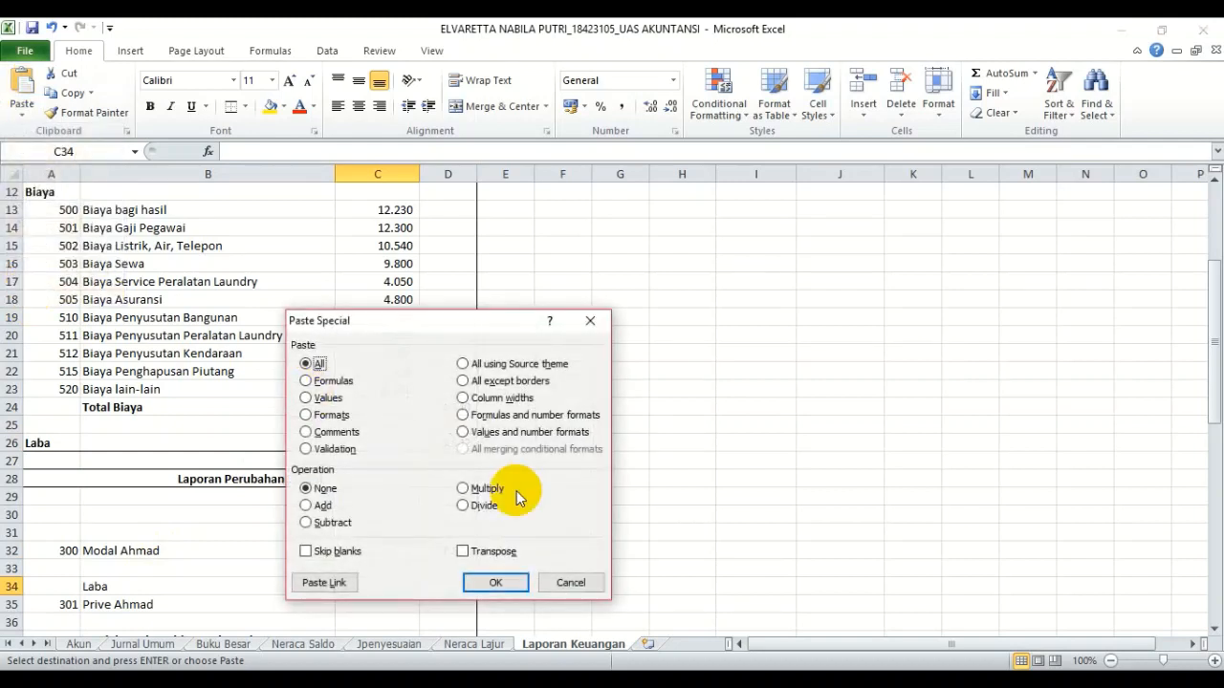
pyautogui.click(300, 582)
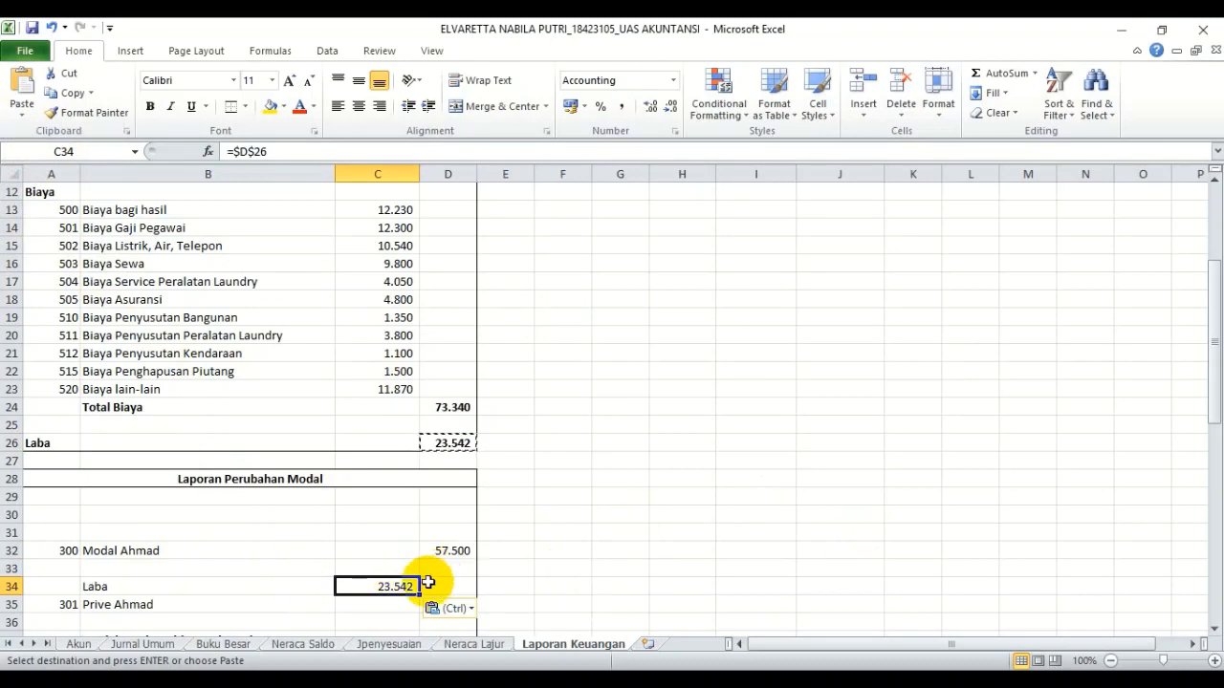
# Copy the account 301 Prive amount in K30 of Neraca Lajur and paste it as a link into C35 of Laporan Keuangan
pyautogui.click(497, 648)
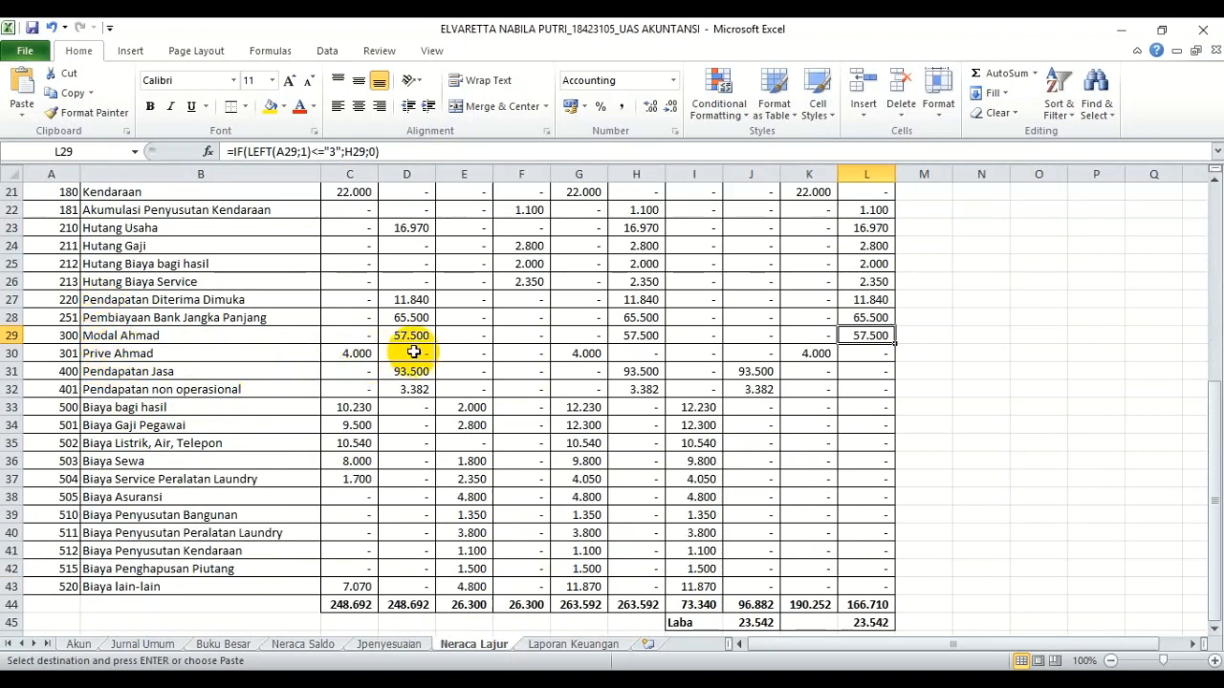
pyautogui.click(812, 353)
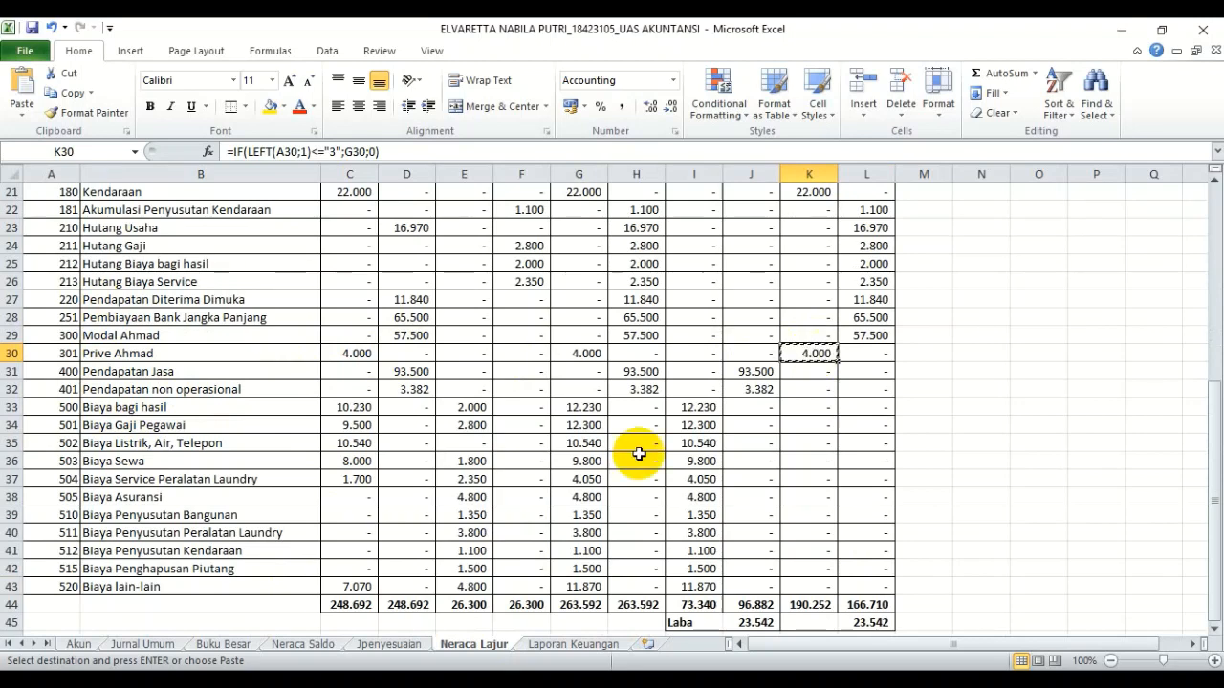
pyautogui.click(594, 649)
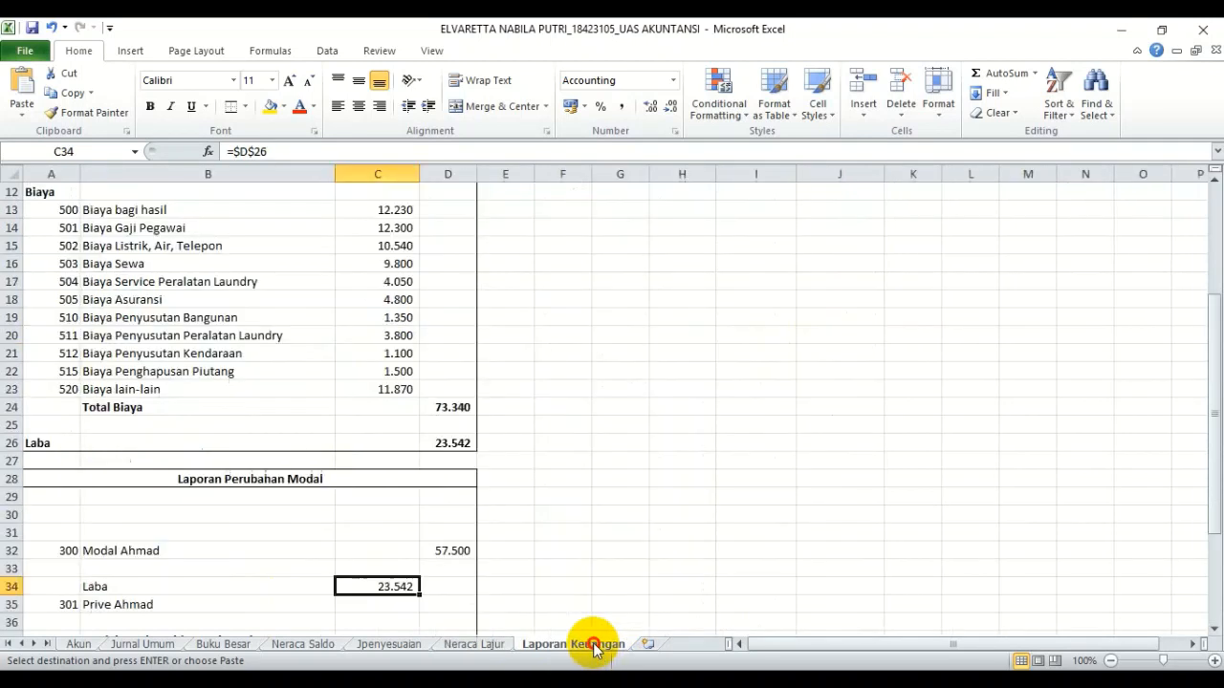
pyautogui.moveTo(1212, 335); pyautogui.dragTo(1212, 354)
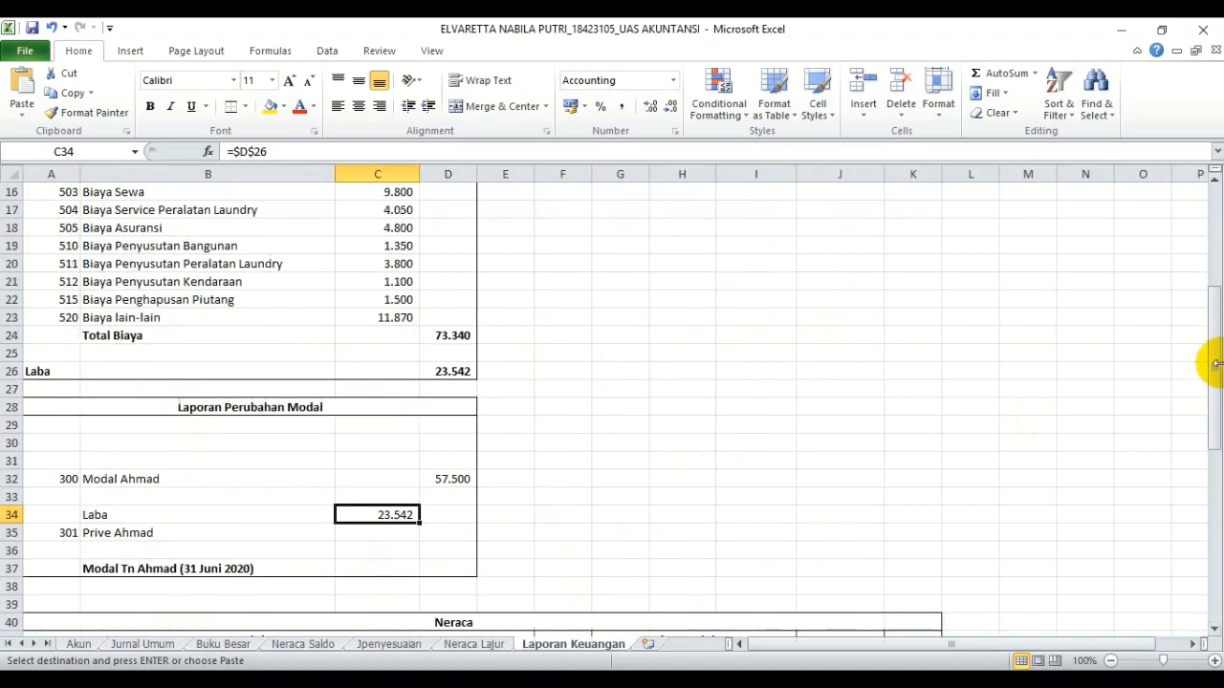
pyautogui.click(378, 532)
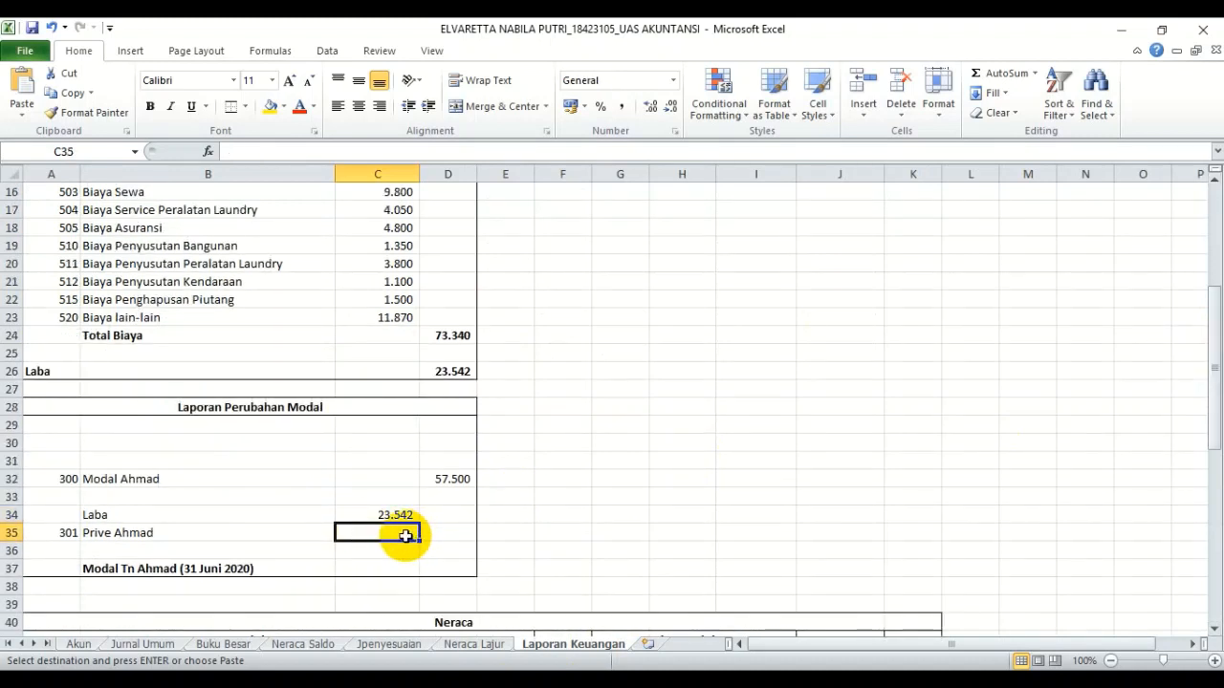
pyautogui.click(21, 105)
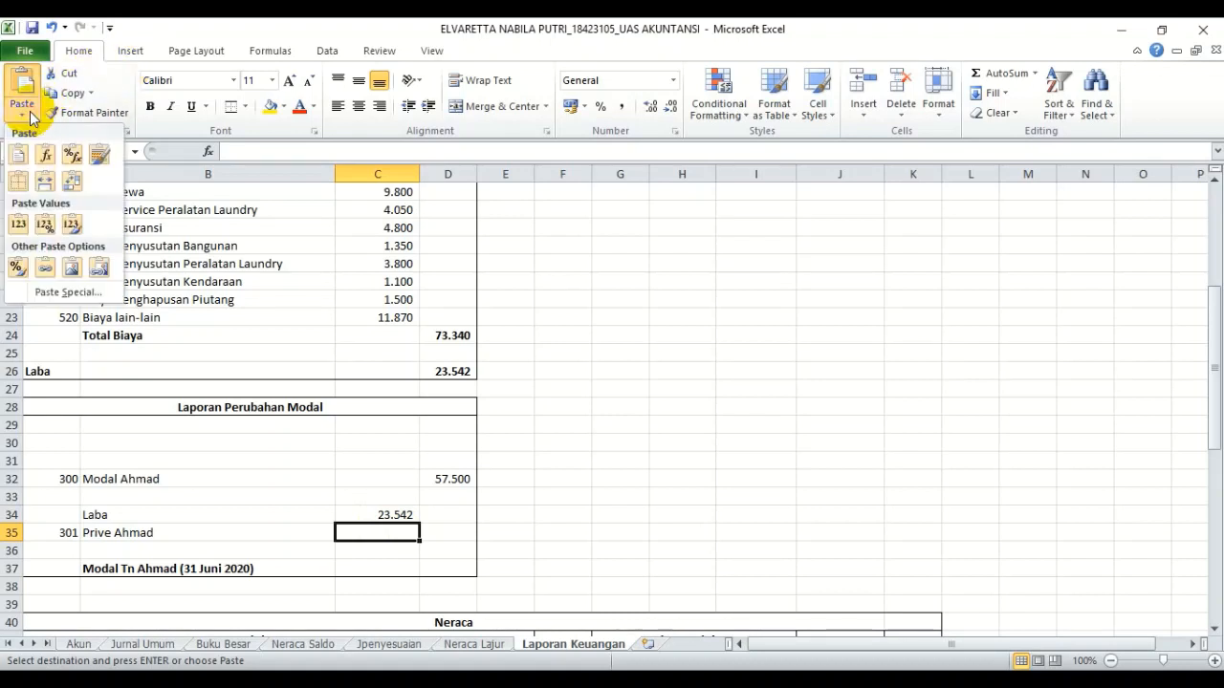
pyautogui.click(58, 292)
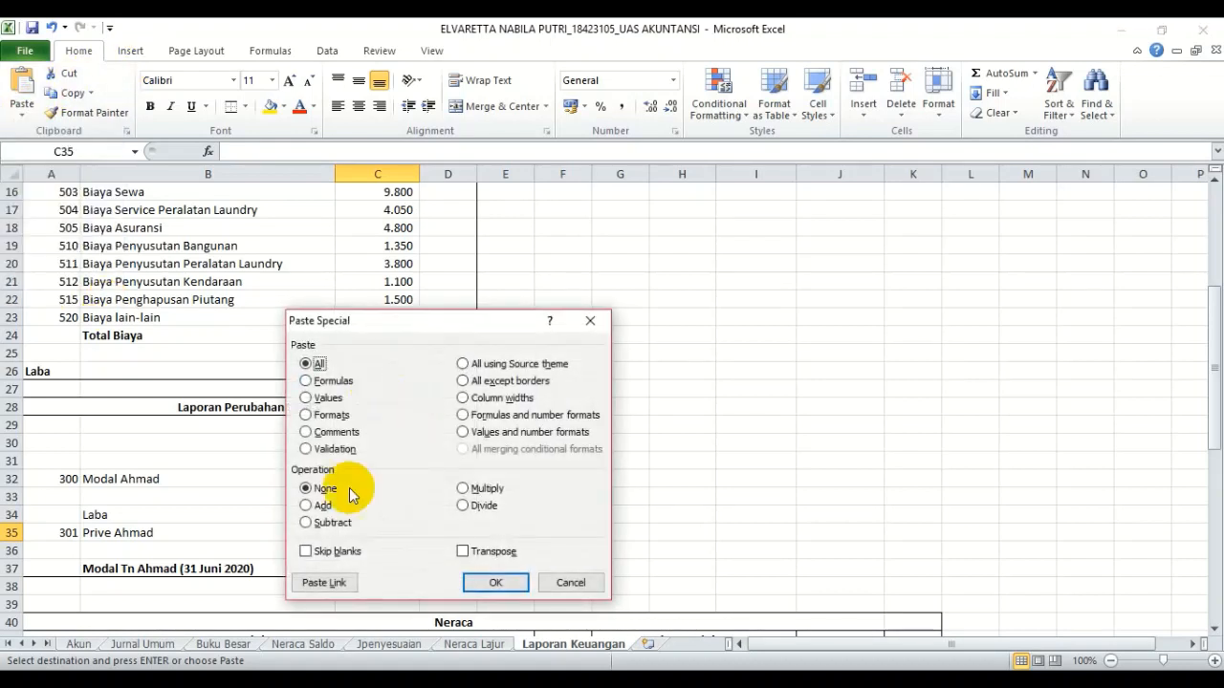
pyautogui.click(323, 582)
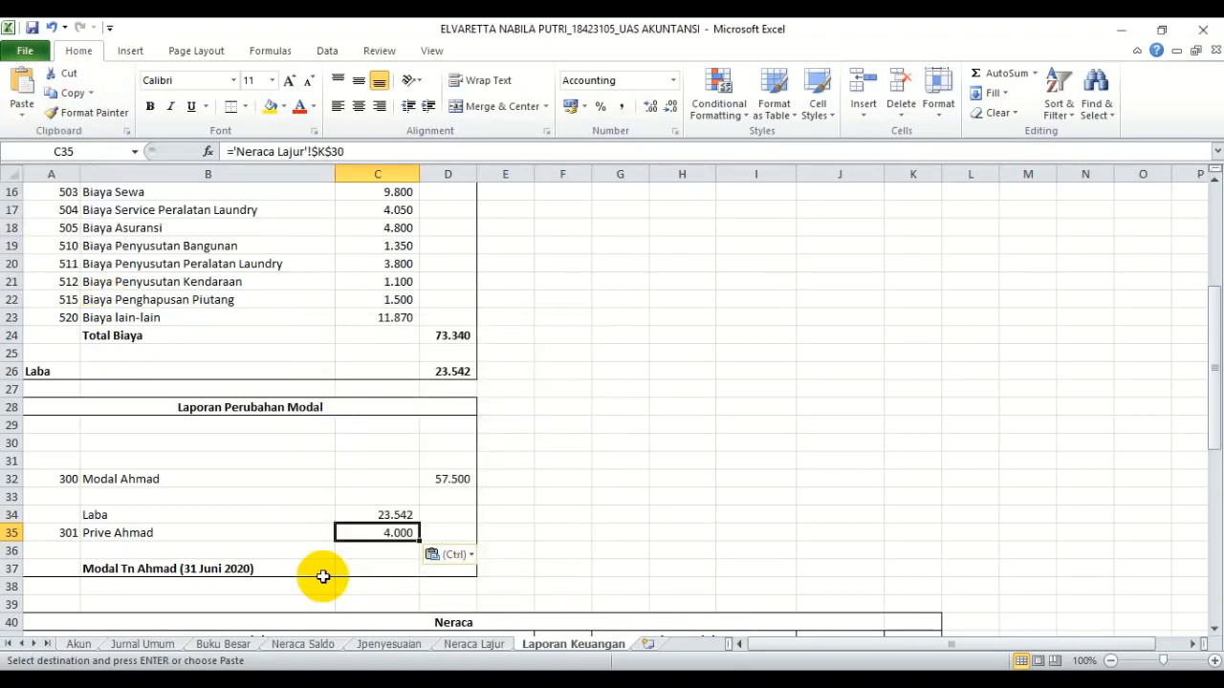
pyautogui.press('ctrl')
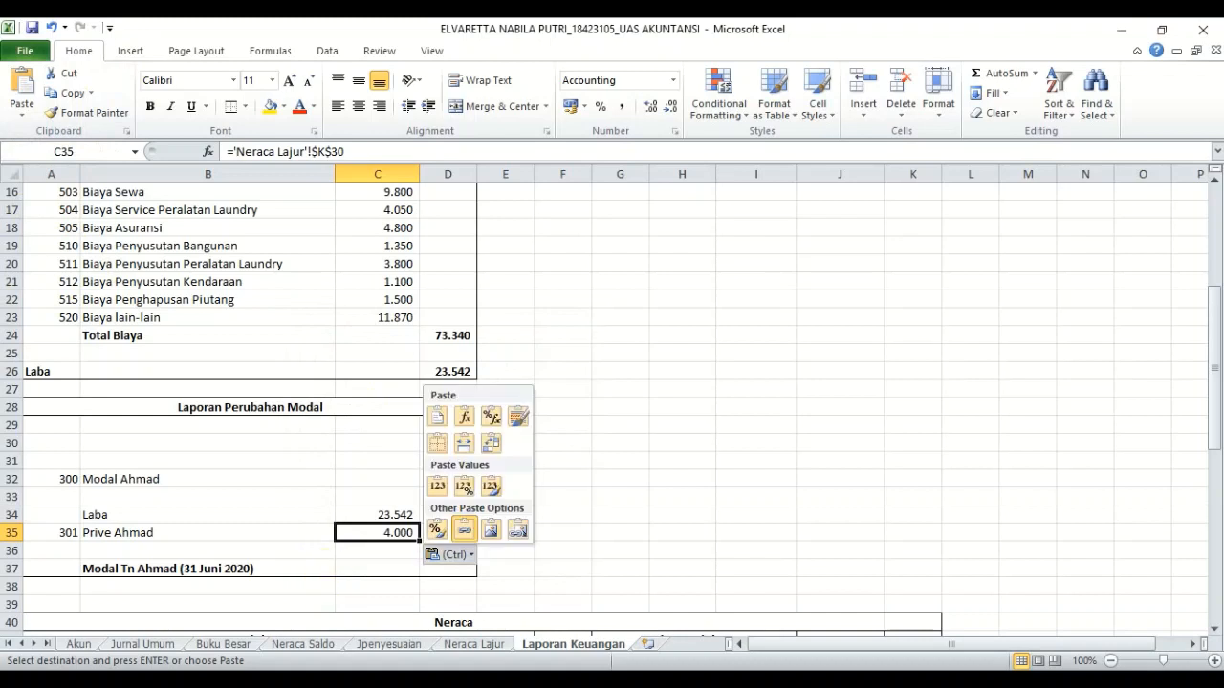
# Enter the formula =C34-C35 in D36 to subtract Prive from Laba
pyautogui.click(388, 560)
pyautogui.click(383, 550)
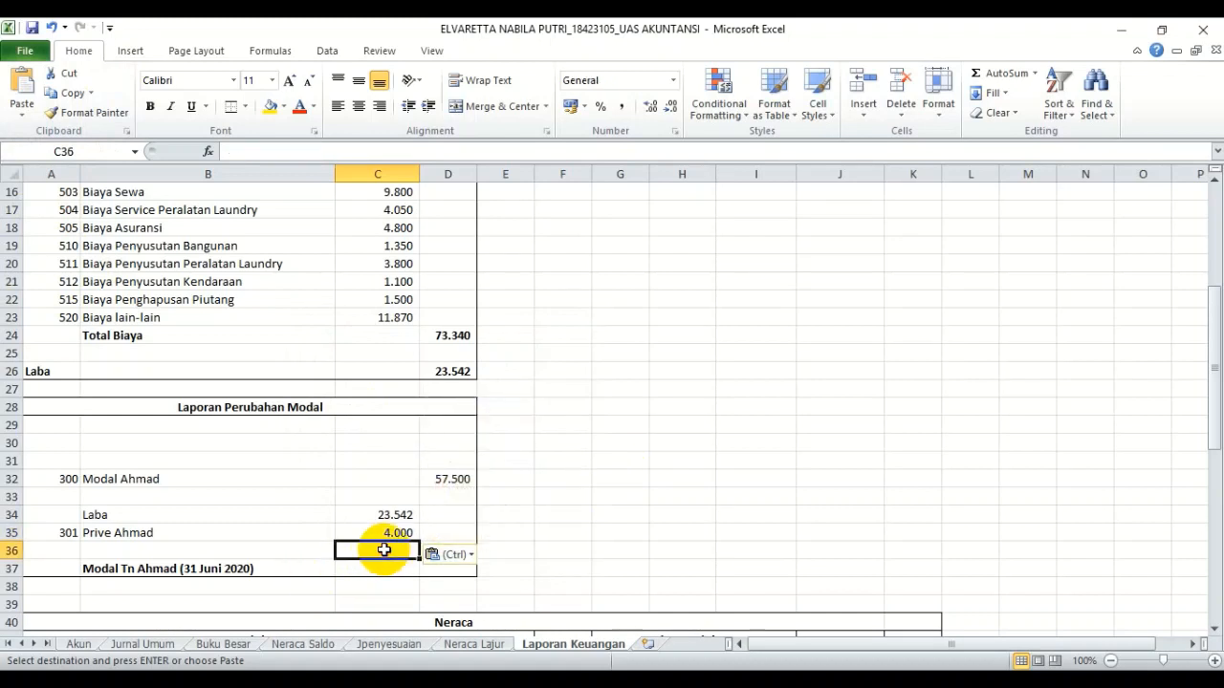
pyautogui.press('Right')
pyautogui.write('=')
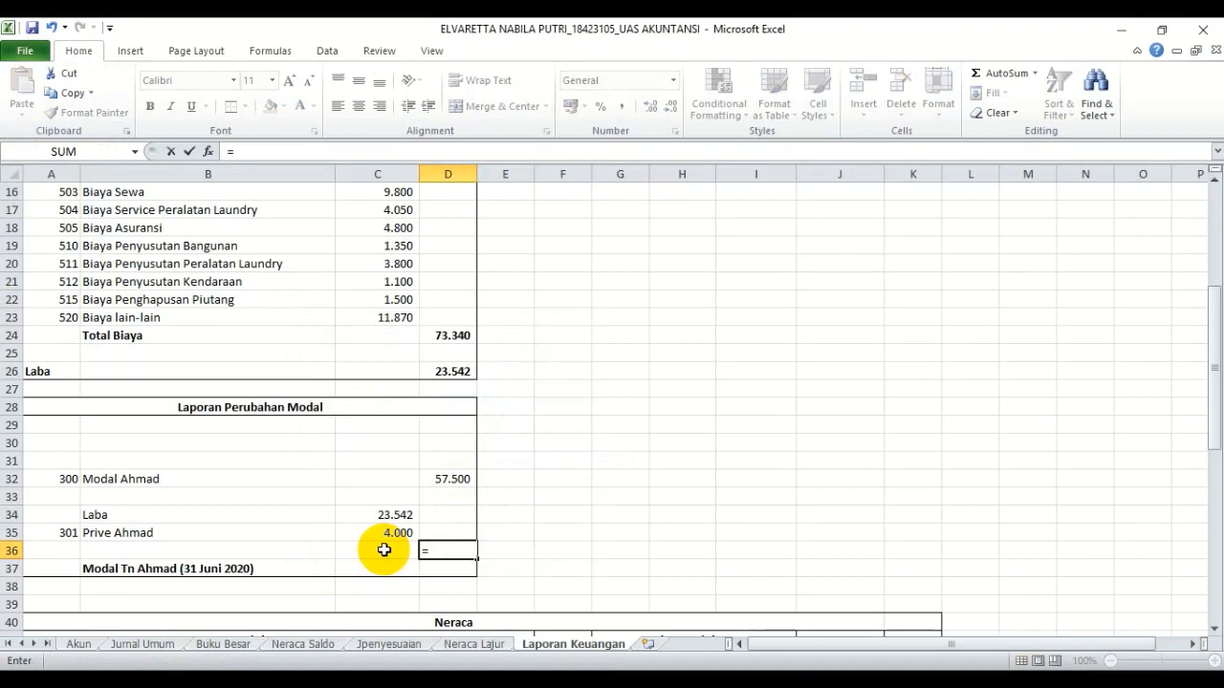
pyautogui.click(384, 516)
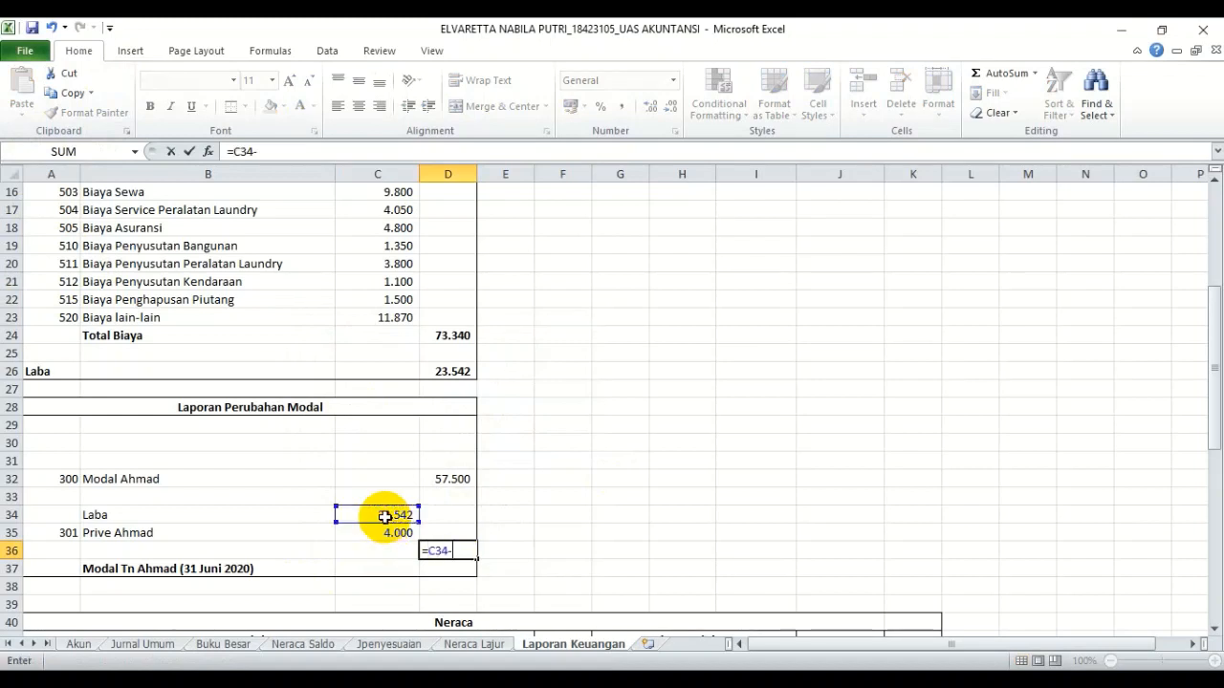
pyautogui.write('-')
pyautogui.click(384, 533)
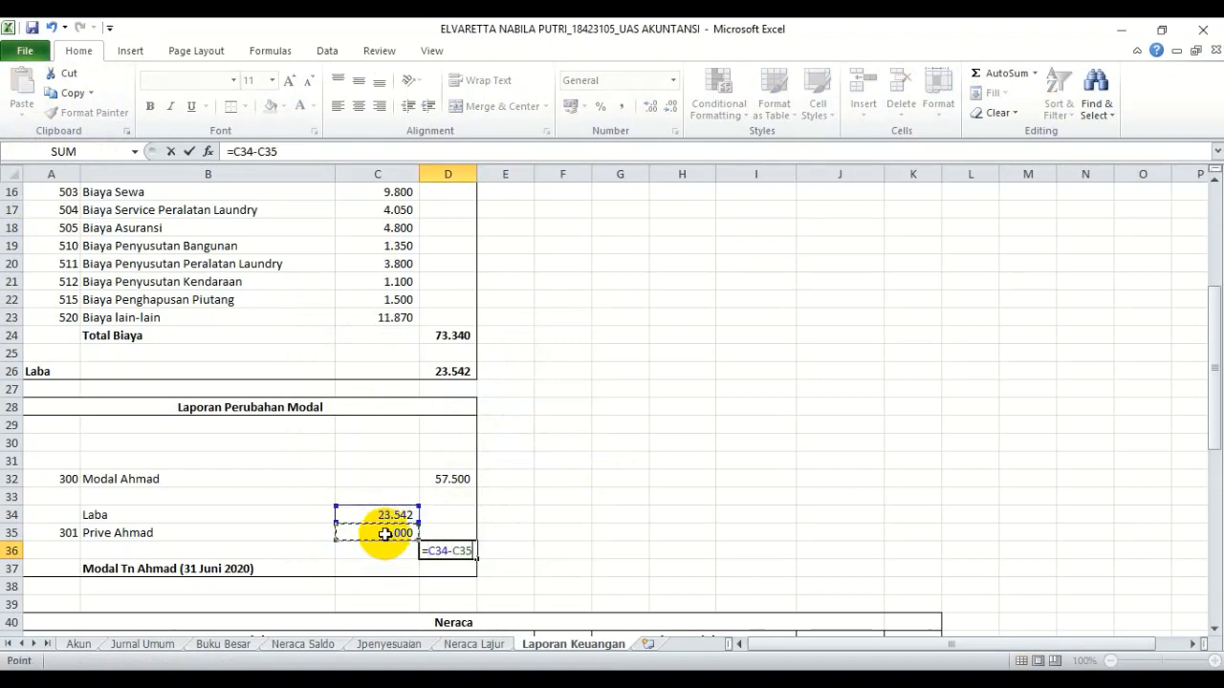
pyautogui.press('Return')
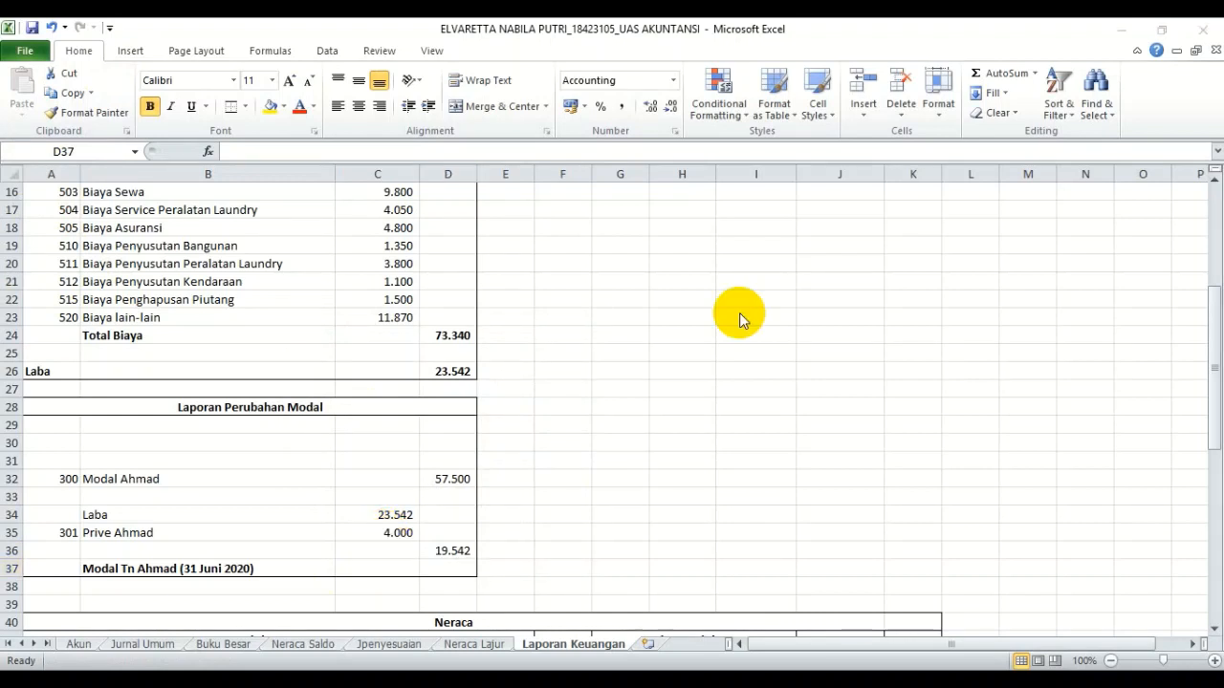
# Calculate the ending capital (31 Juni 2020) in D37 with a SUM of D32 through D36
pyautogui.click(447, 569)
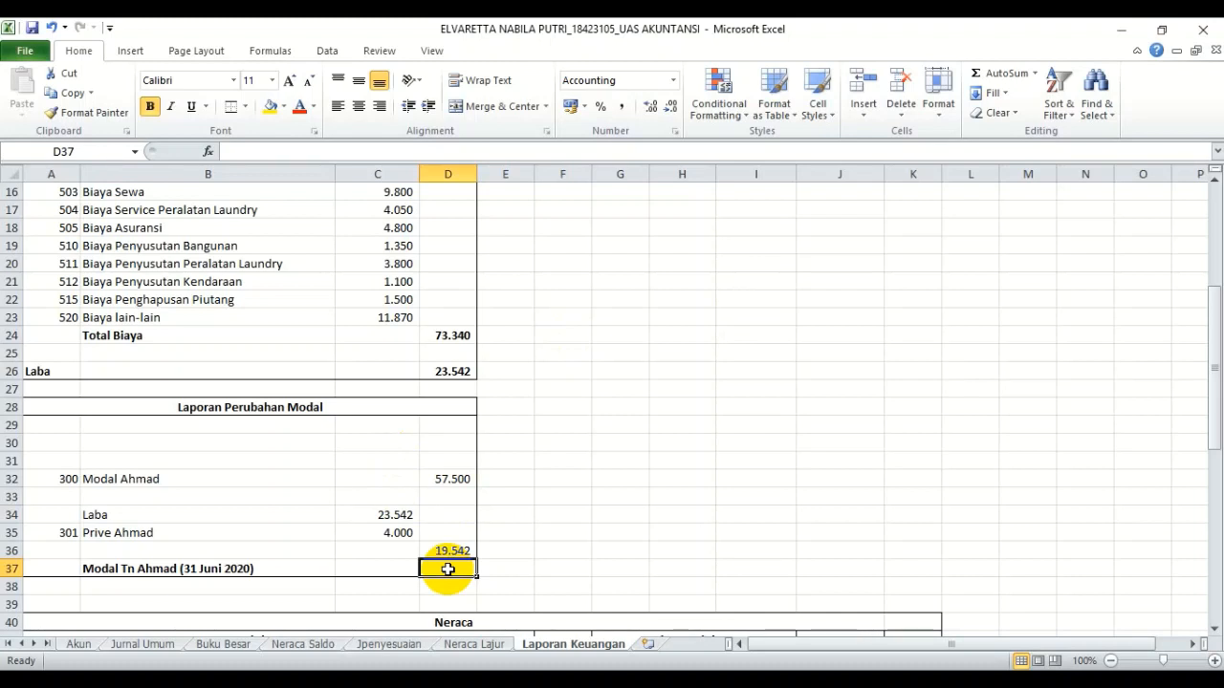
pyautogui.write('=')
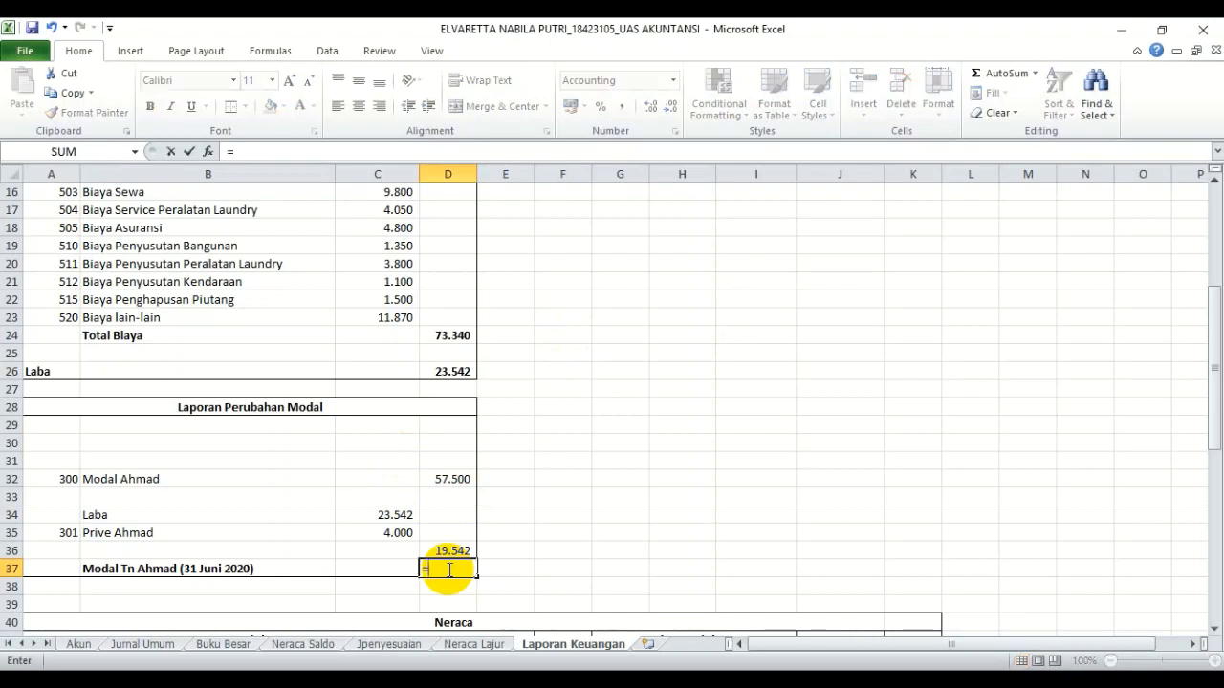
pyautogui.write('um')
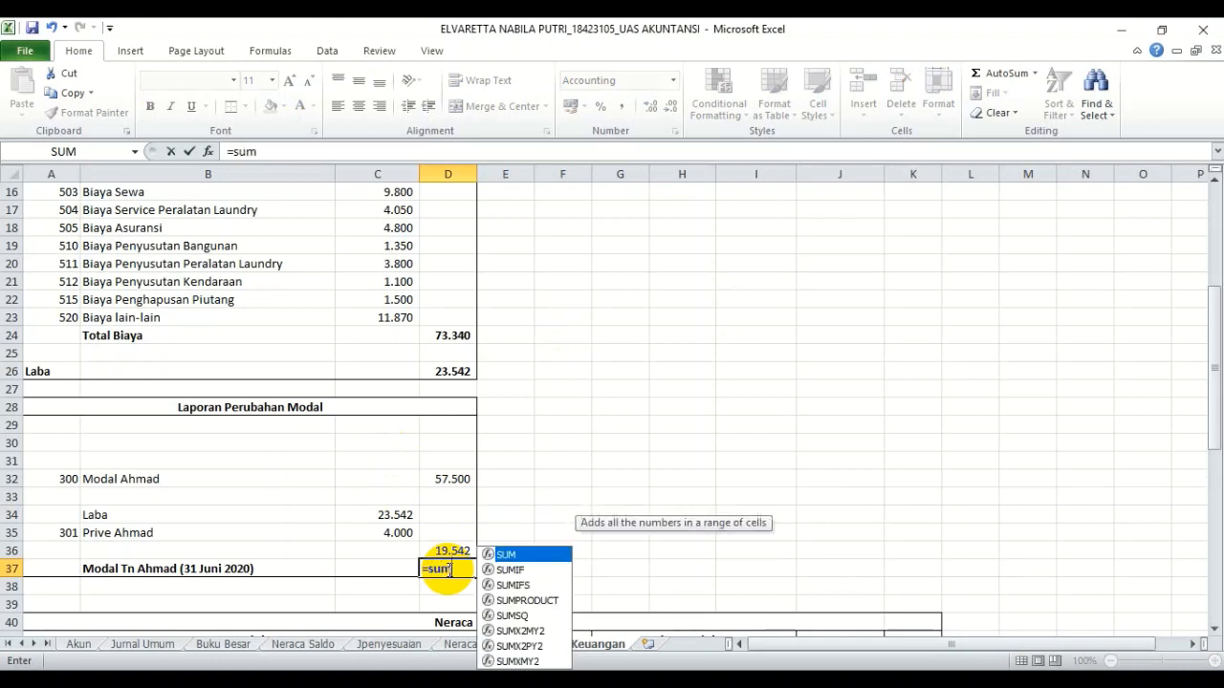
pyautogui.doubleClick(516, 555)
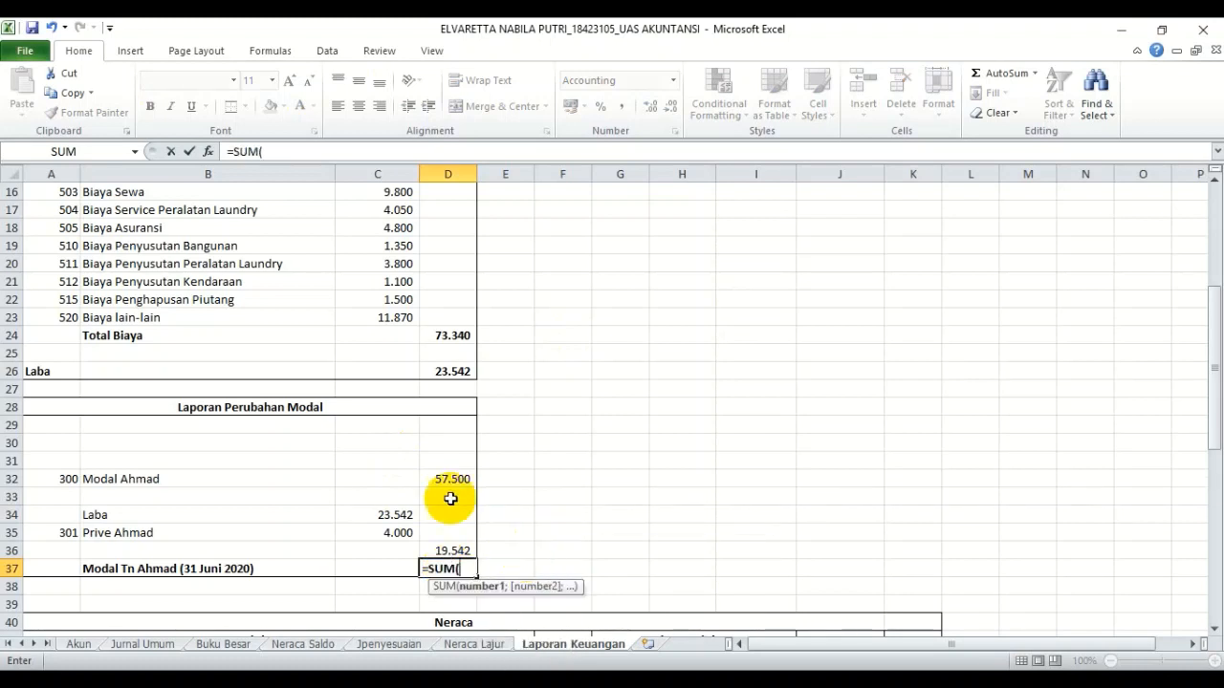
pyautogui.moveTo(441, 482); pyautogui.dragTo(450, 544)
pyautogui.press('Return')
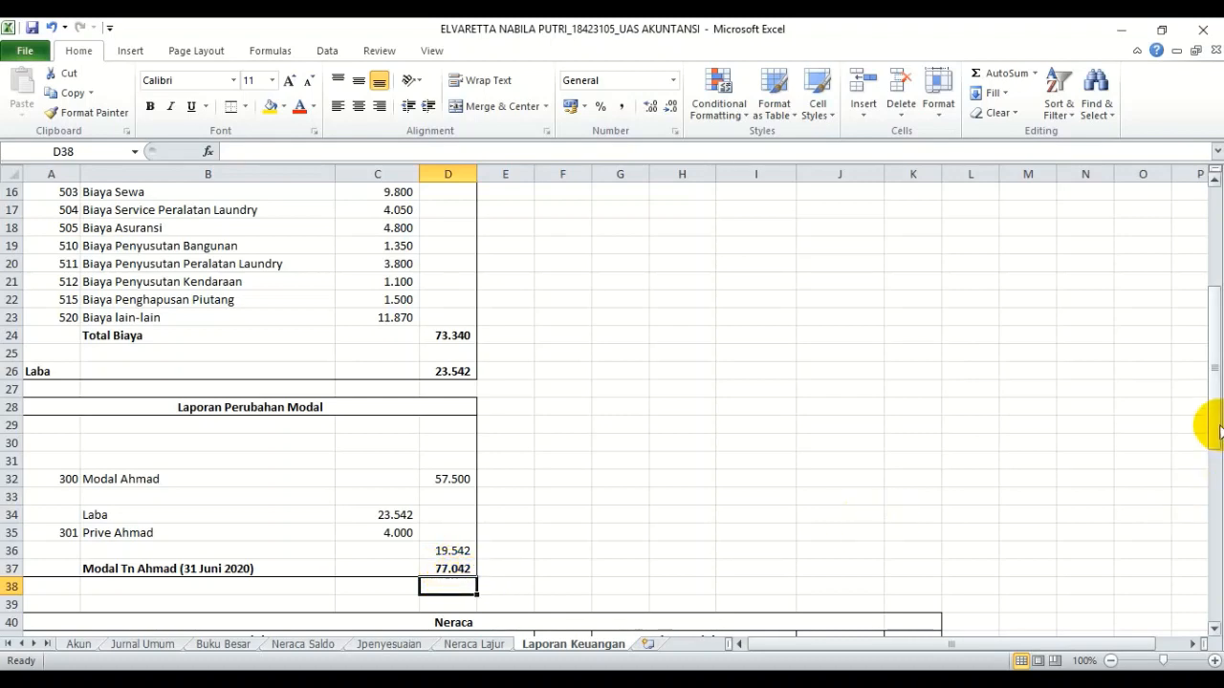
# Enter account codes 110, 111, 120 and 121 in A42 to A45 under Aktiva Lancar of the Neraca section
pyautogui.moveTo(1217, 430); pyautogui.dragTo(1217, 453)
pyautogui.click(761, 323)
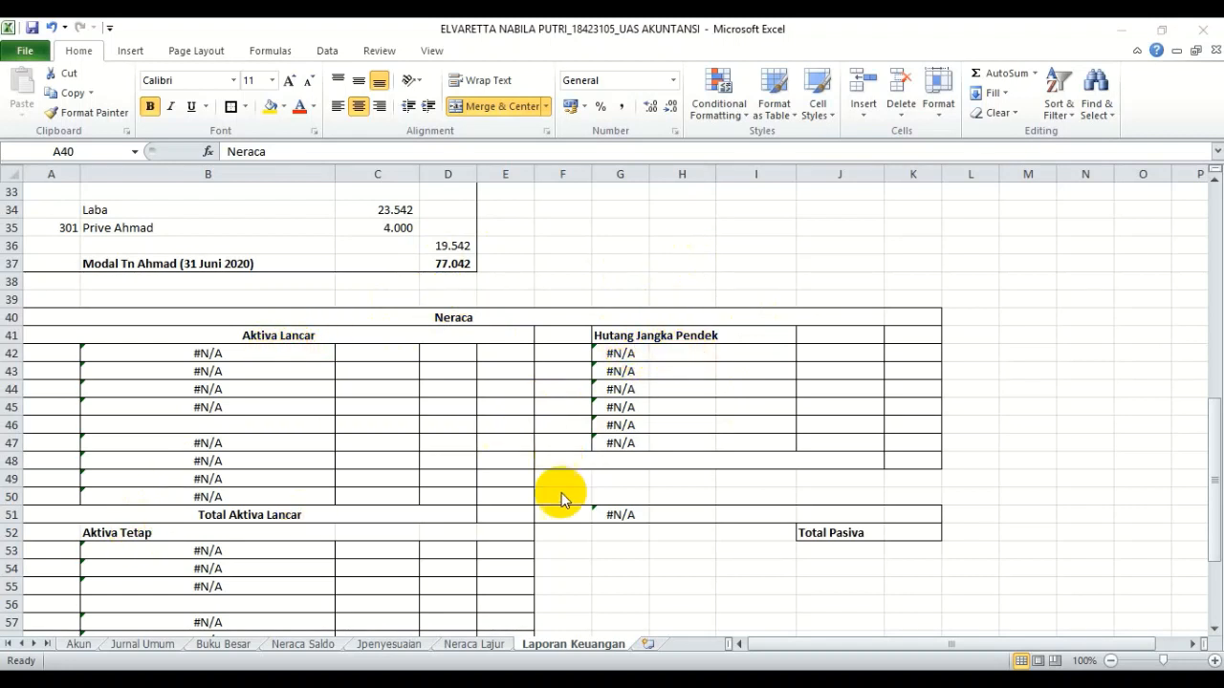
pyautogui.click(57, 351)
pyautogui.click(57, 351)
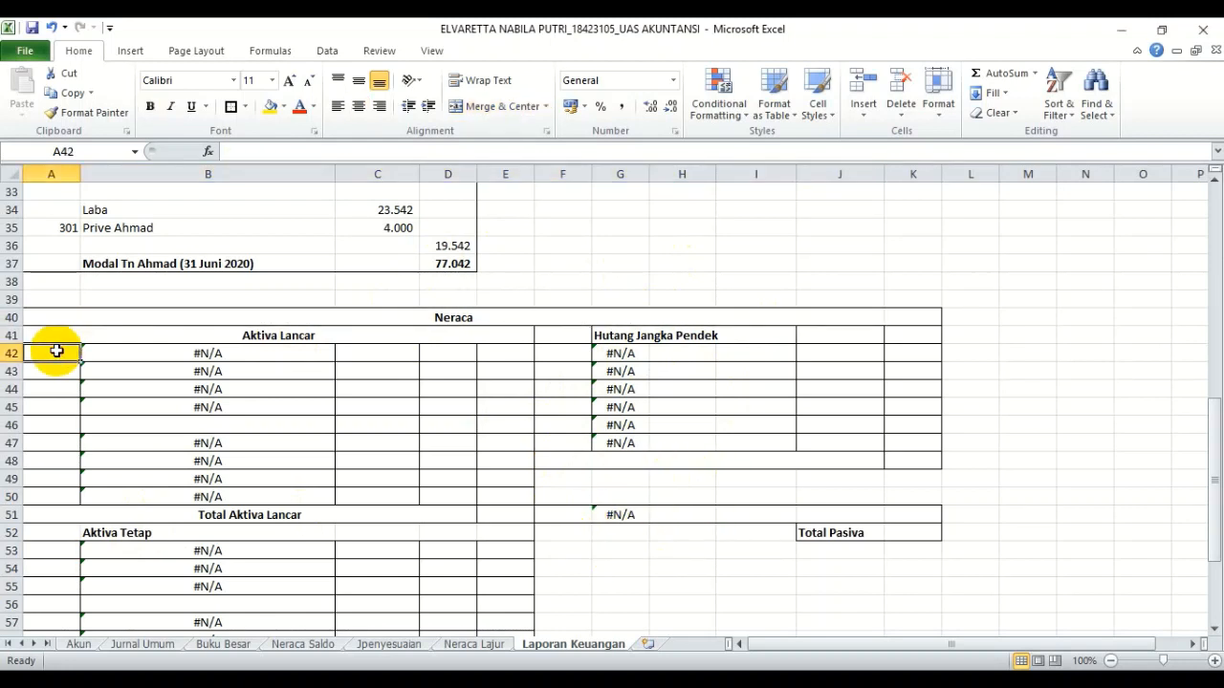
pyautogui.write('110')
pyautogui.press('Return')
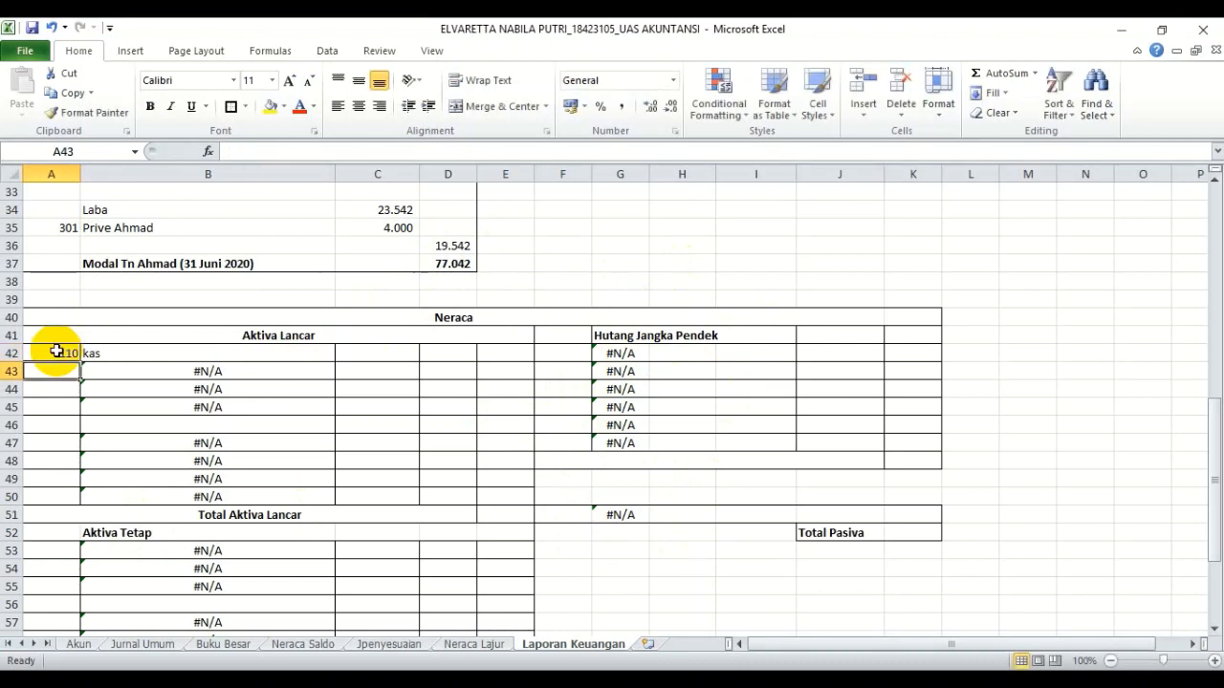
pyautogui.write('111')
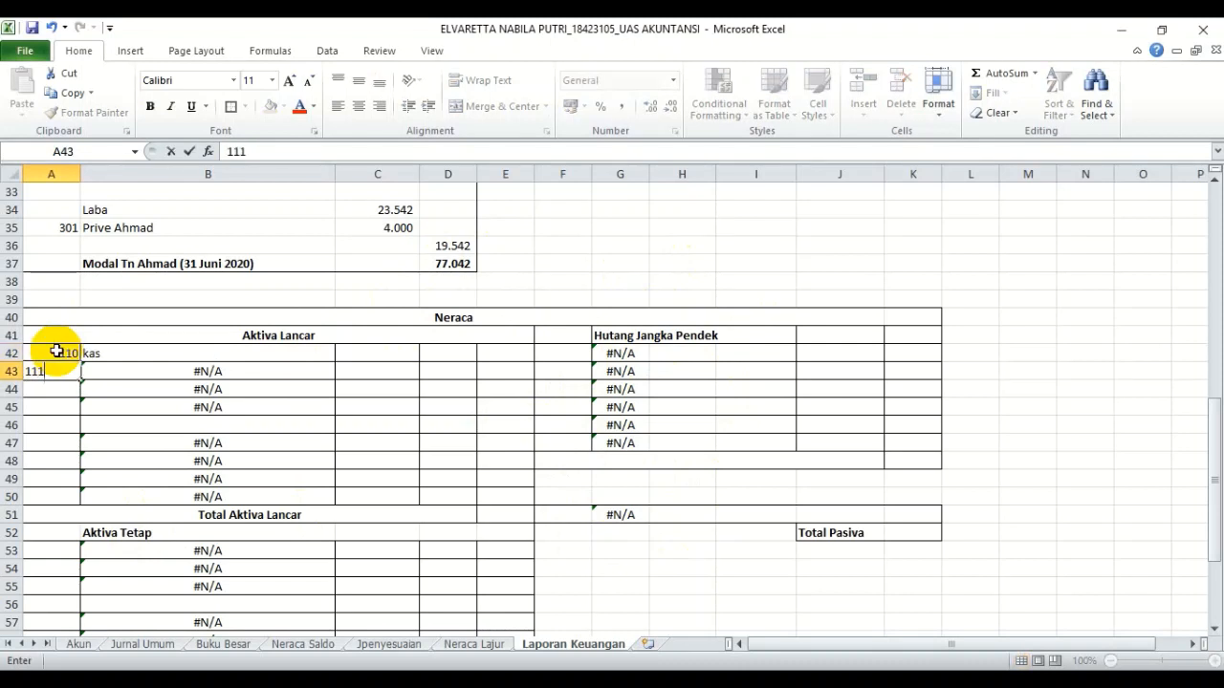
pyautogui.press('Return')
pyautogui.write('120')
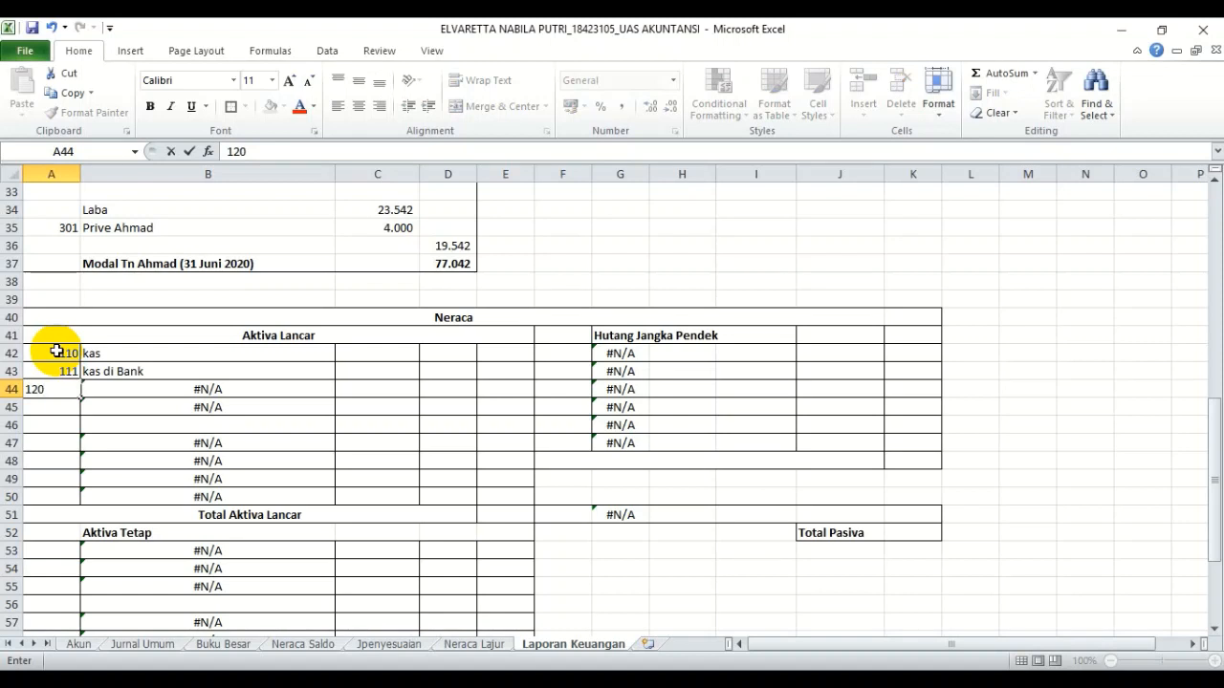
pyautogui.press('Return')
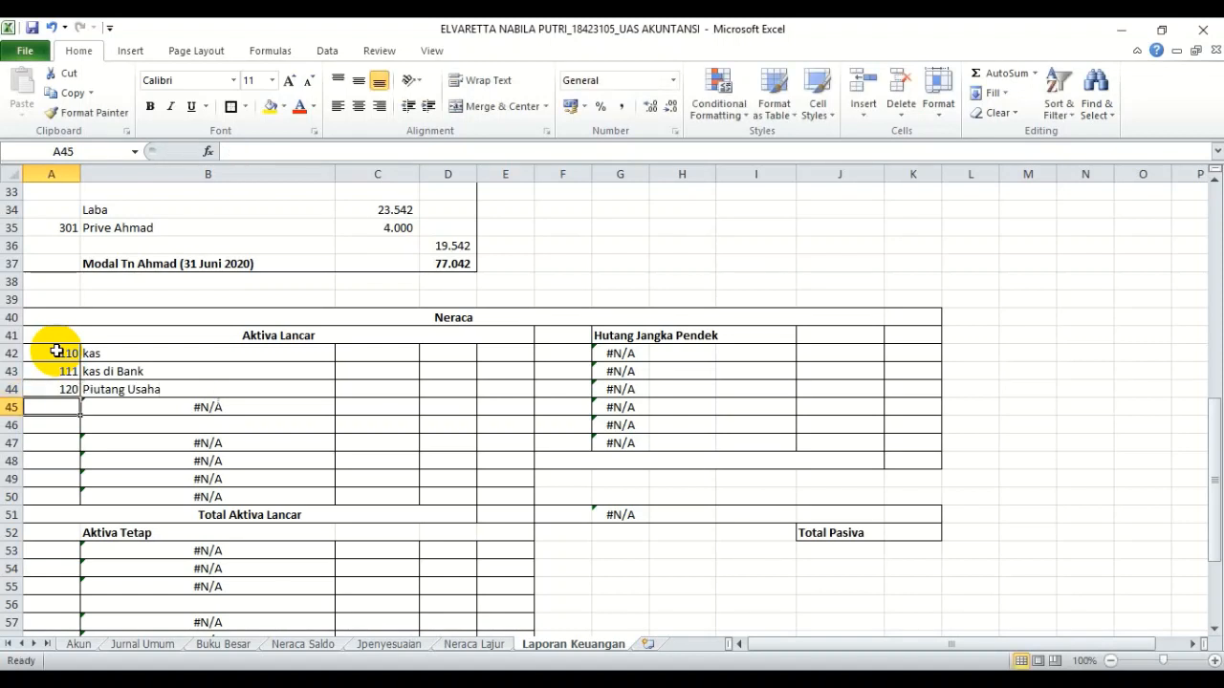
pyautogui.write('1')
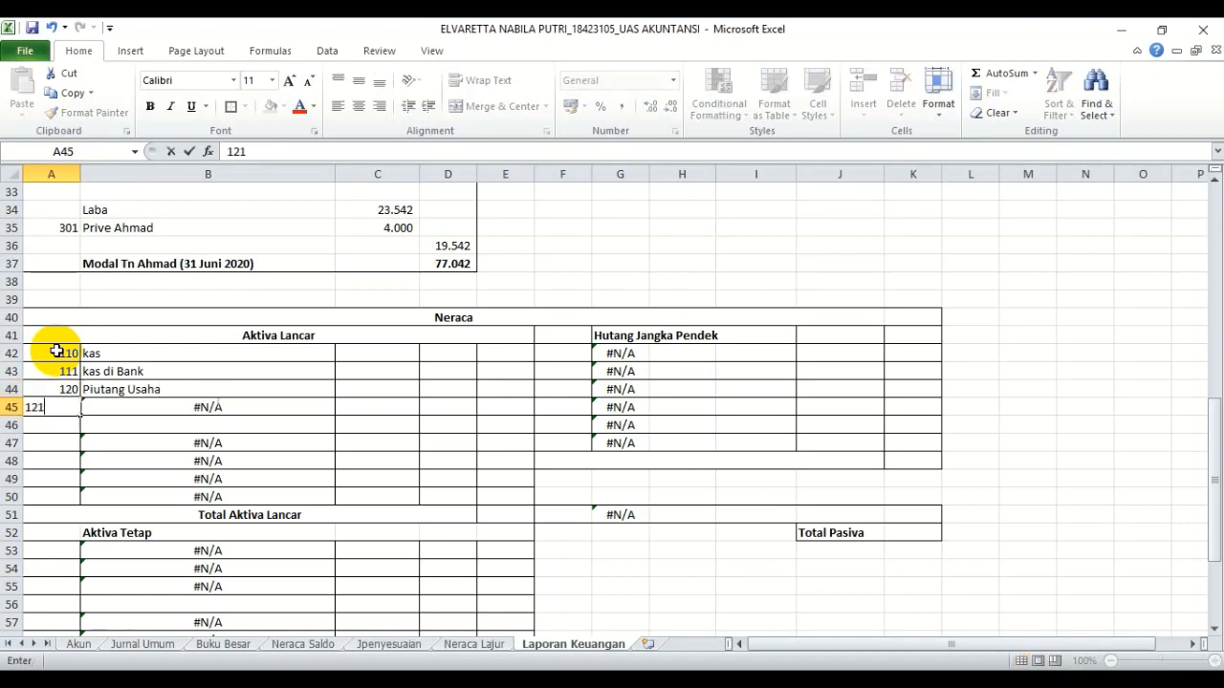
pyautogui.write('21')
pyautogui.press('Return')
pyautogui.press('Return')
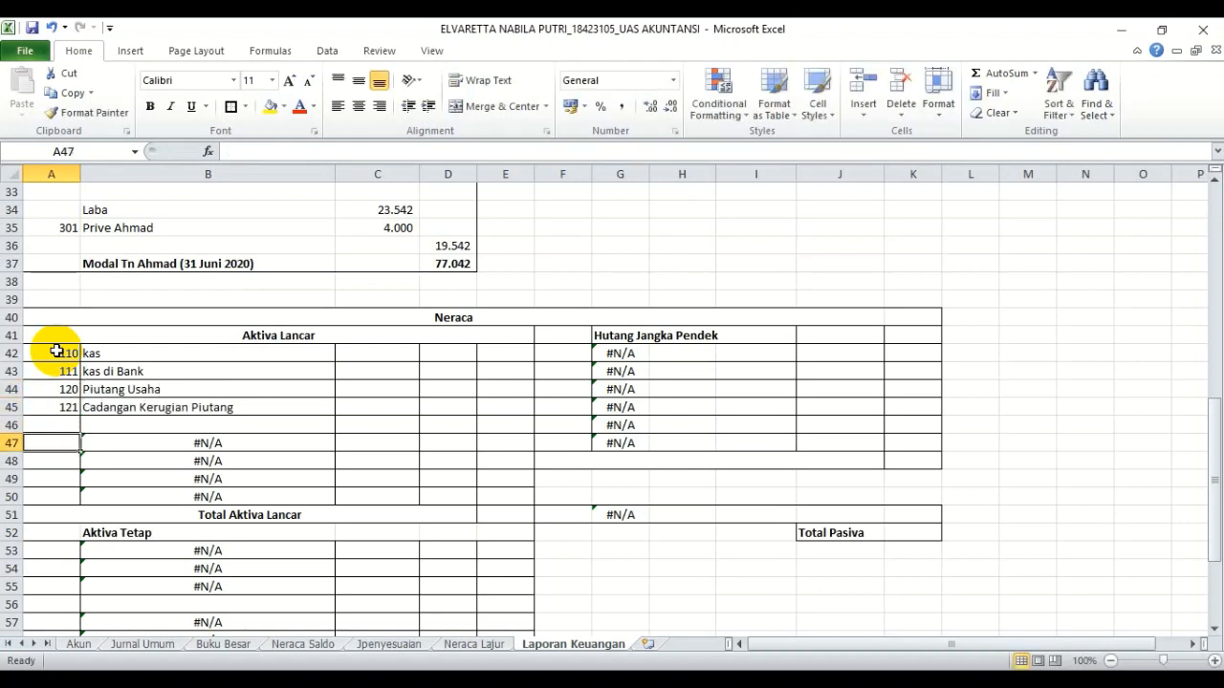
# Enter account codes 124, 125, 130 and 131 in A47 to A50 to complete the Aktiva Lancar accounts
pyautogui.write('124')
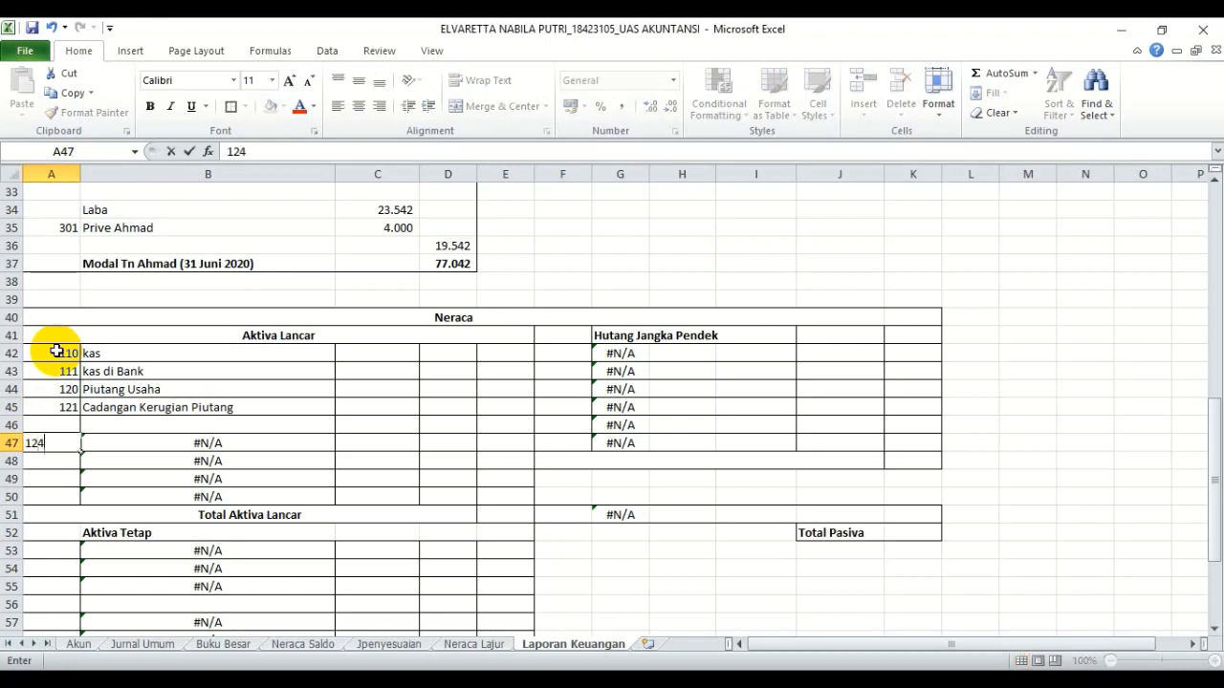
pyautogui.press('Return')
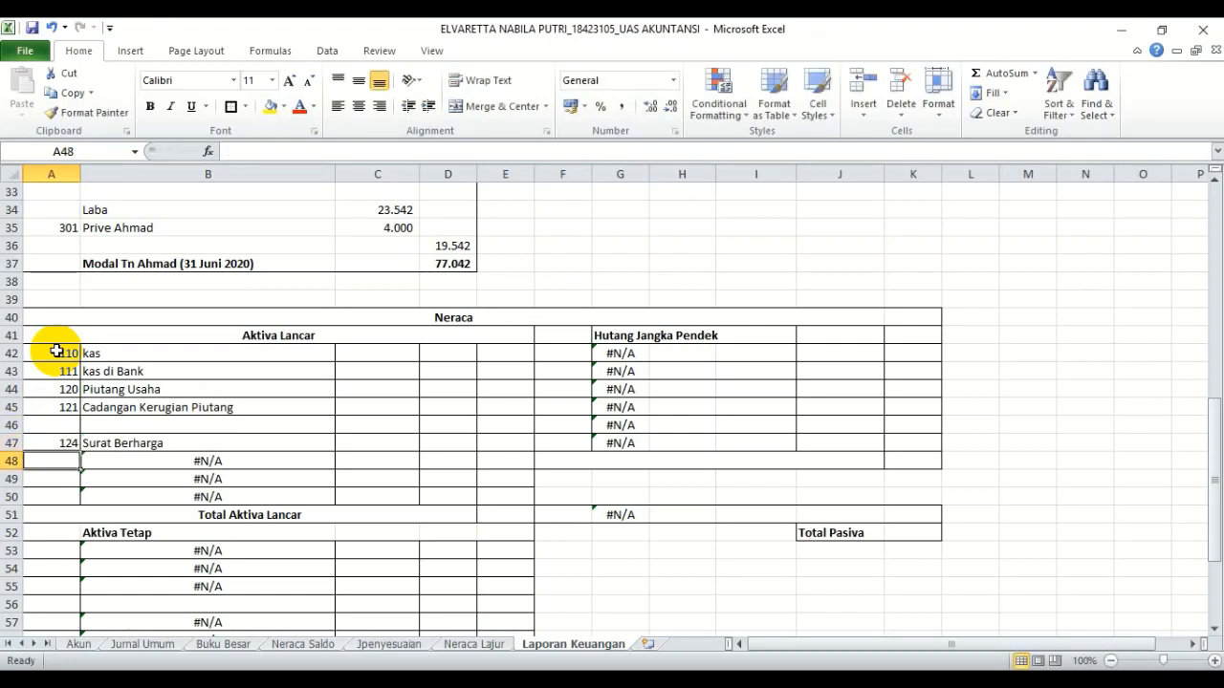
pyautogui.write('125')
pyautogui.press('Return')
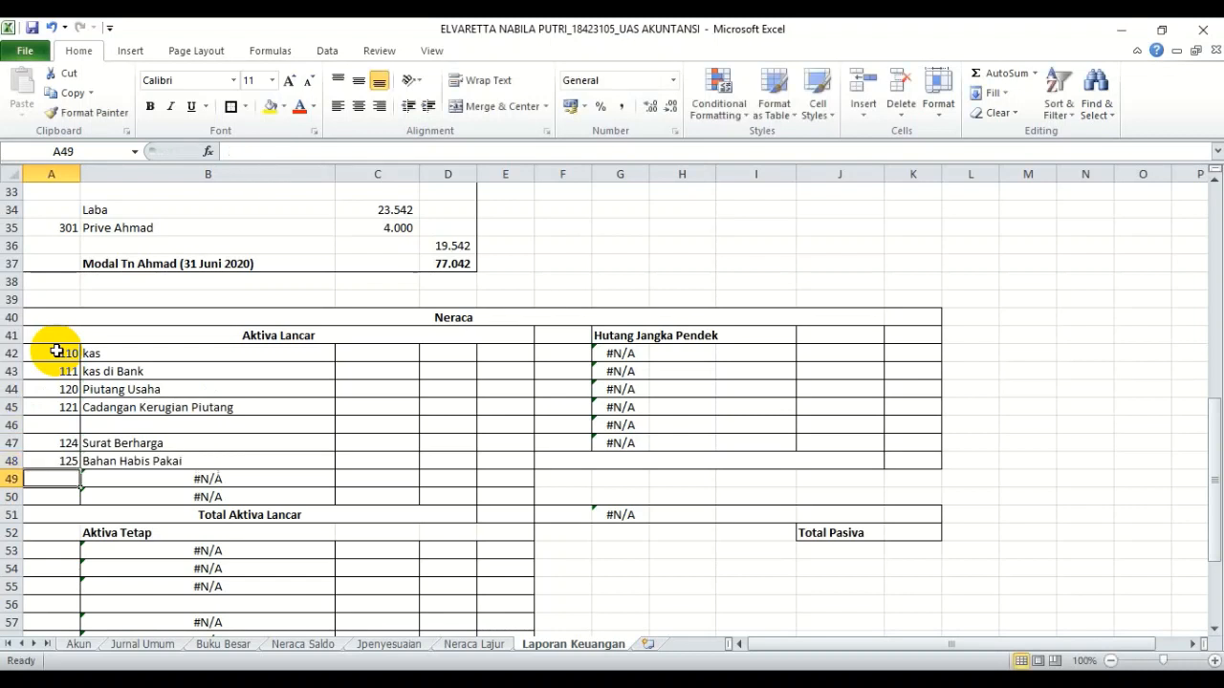
pyautogui.write('1')
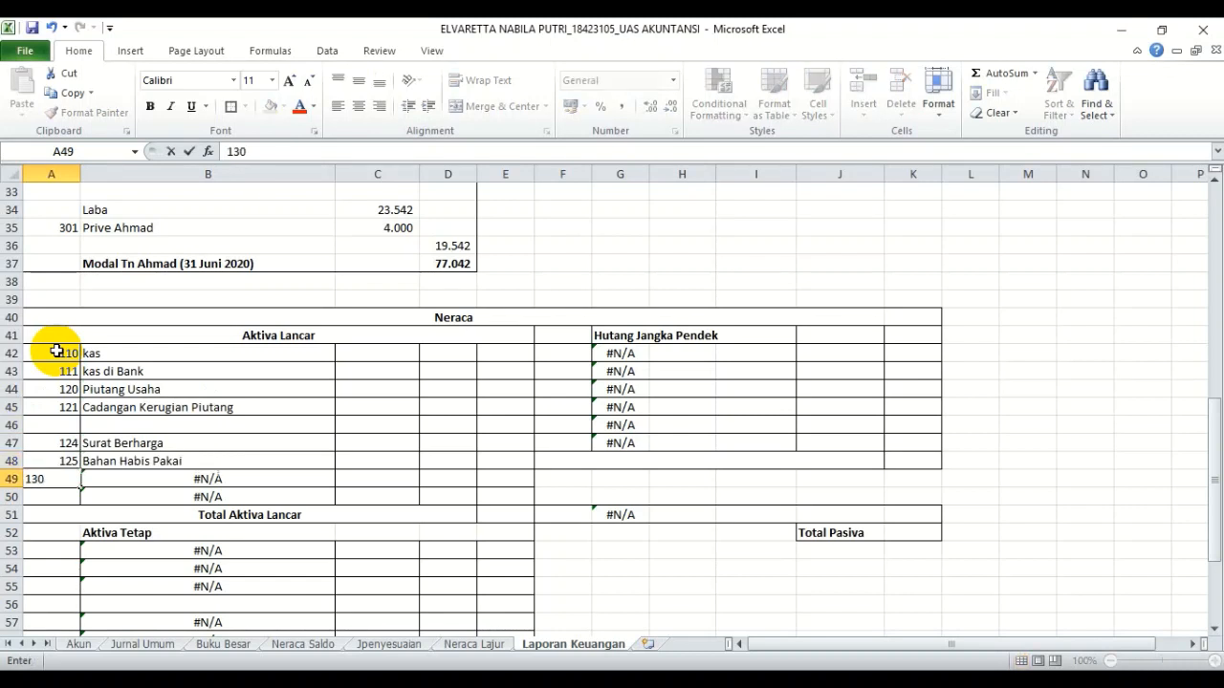
pyautogui.write('30')
pyautogui.press('Return')
pyautogui.write('1')
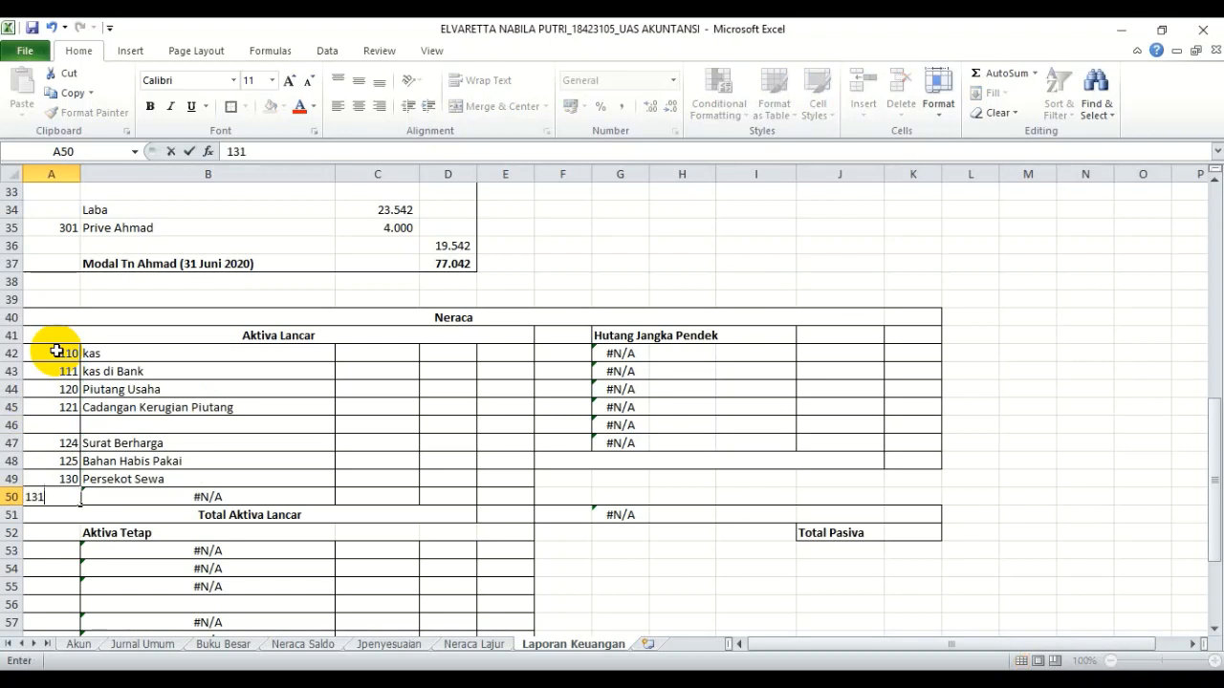
pyautogui.write('31')
pyautogui.press('Up')
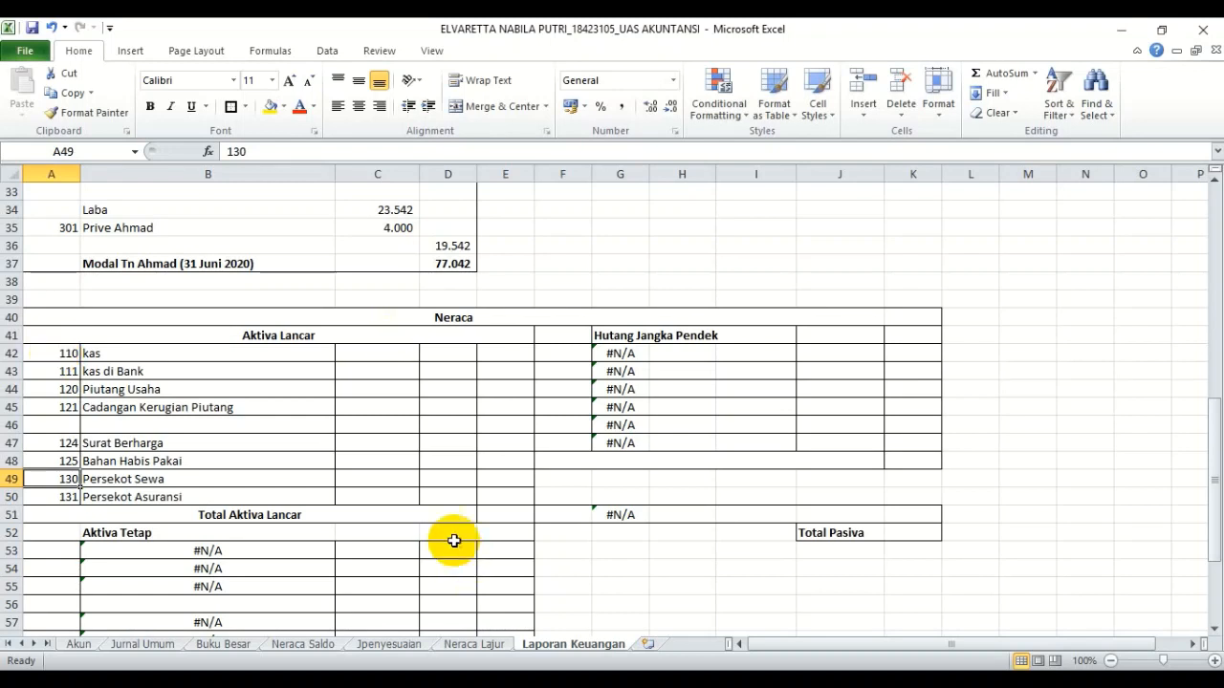
# Paste the Neraca debit amounts of kas and kas di Bank (Neraca Lajur K8:K9) as links into D42:D43 of Laporan Keuangan
pyautogui.click(494, 651)
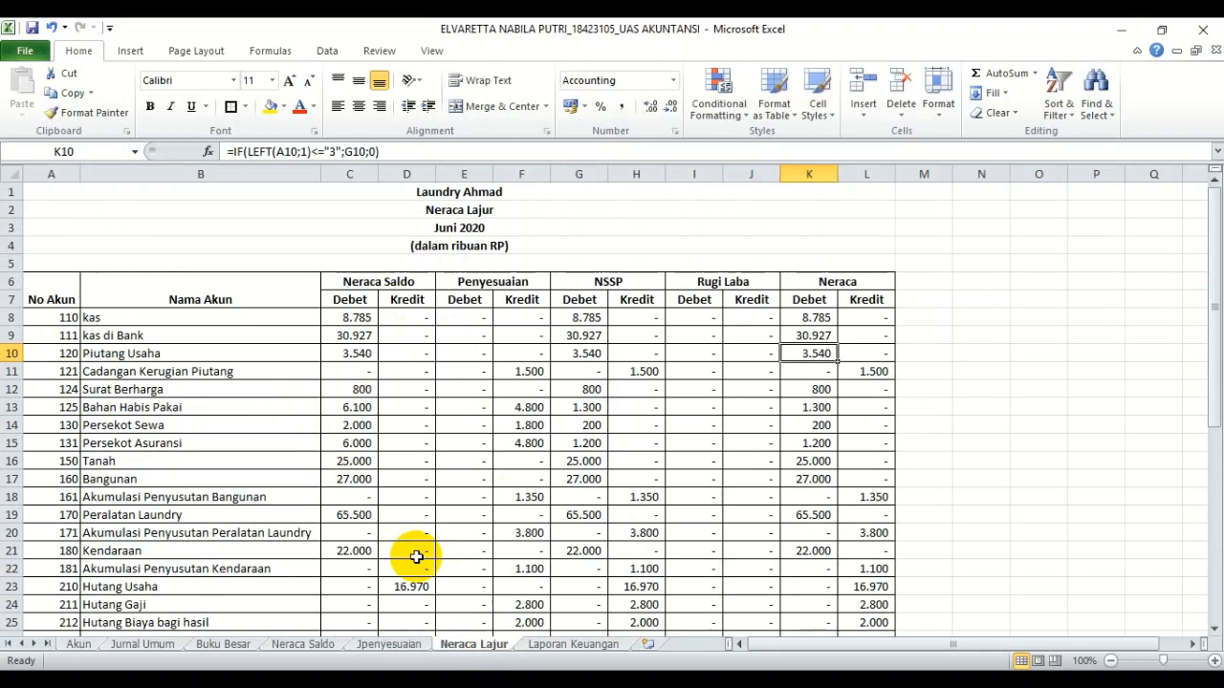
pyautogui.click(810, 316)
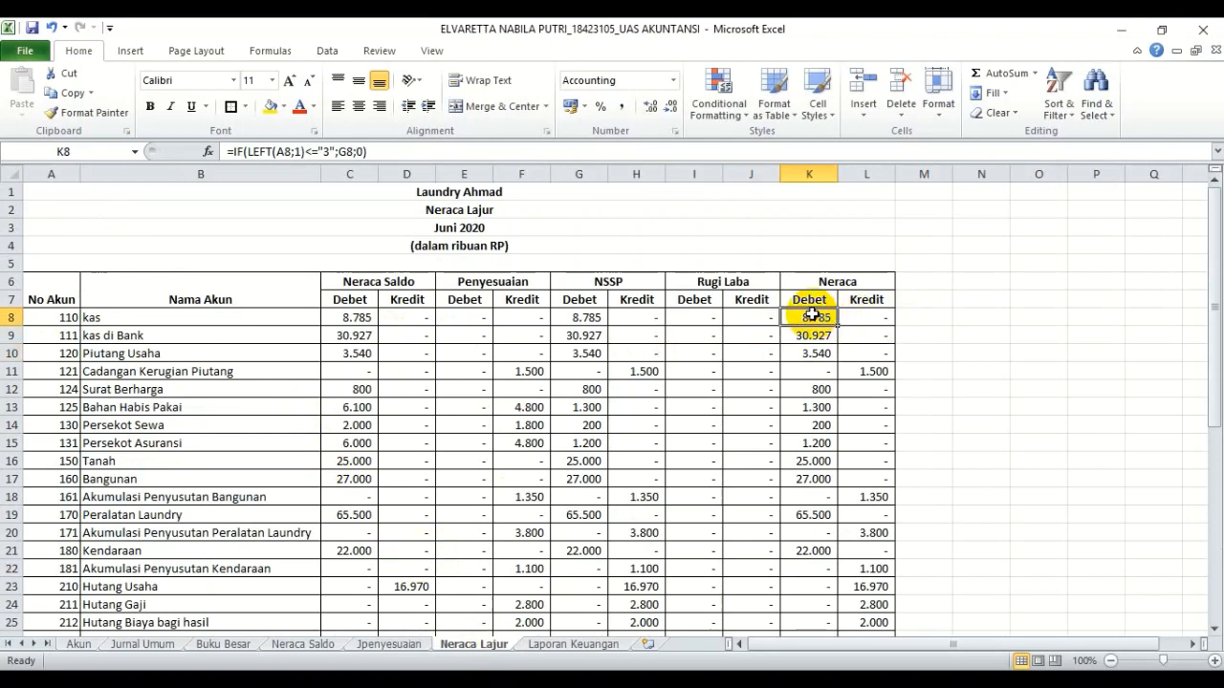
pyautogui.moveTo(811, 314); pyautogui.dragTo(817, 339)
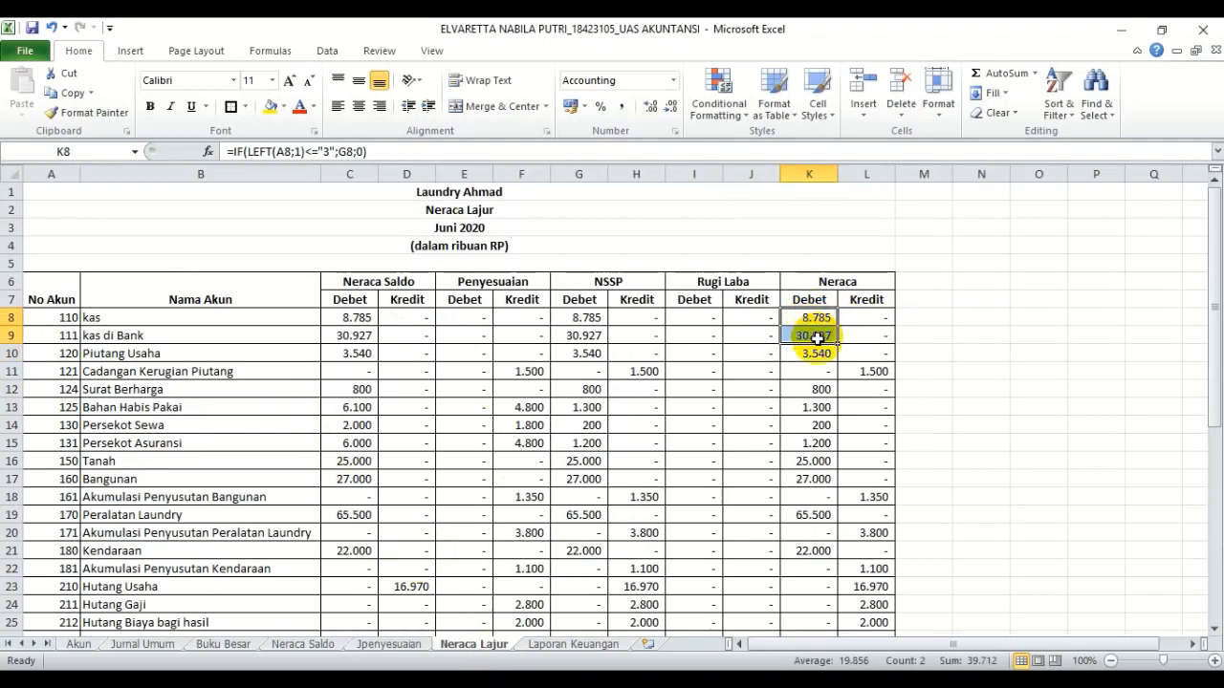
pyautogui.hotkey('ctrl', 'c')
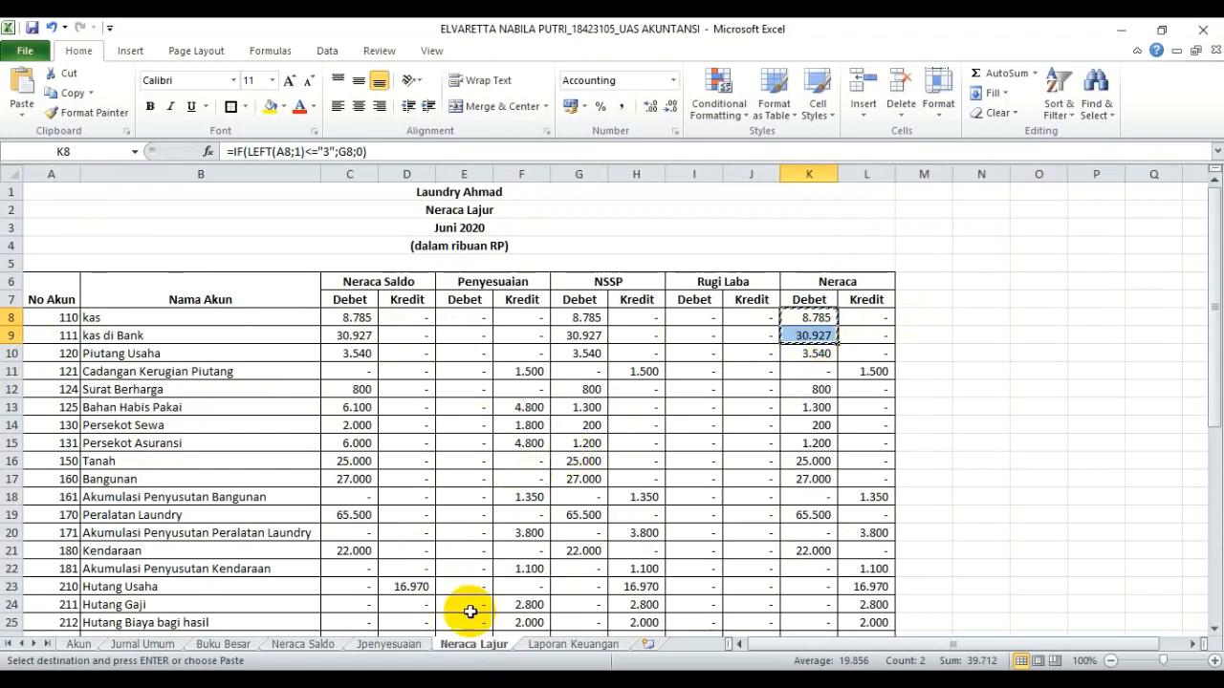
pyautogui.click(574, 644)
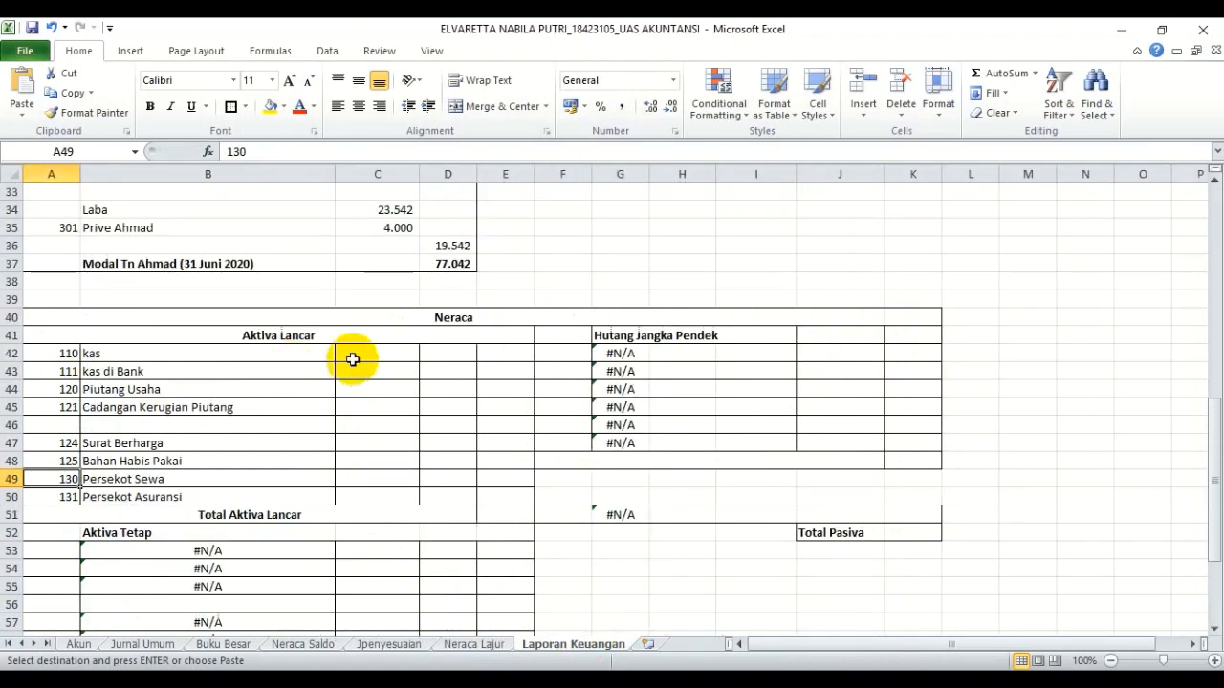
pyautogui.click(456, 353)
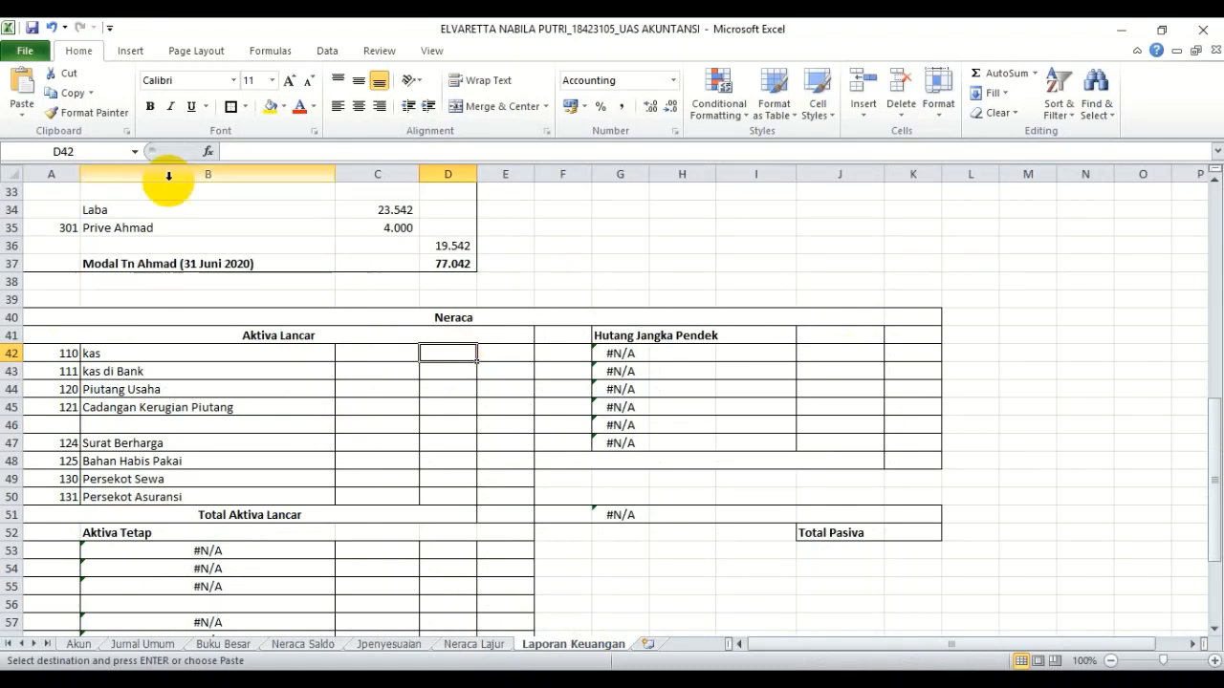
pyautogui.click(21, 113)
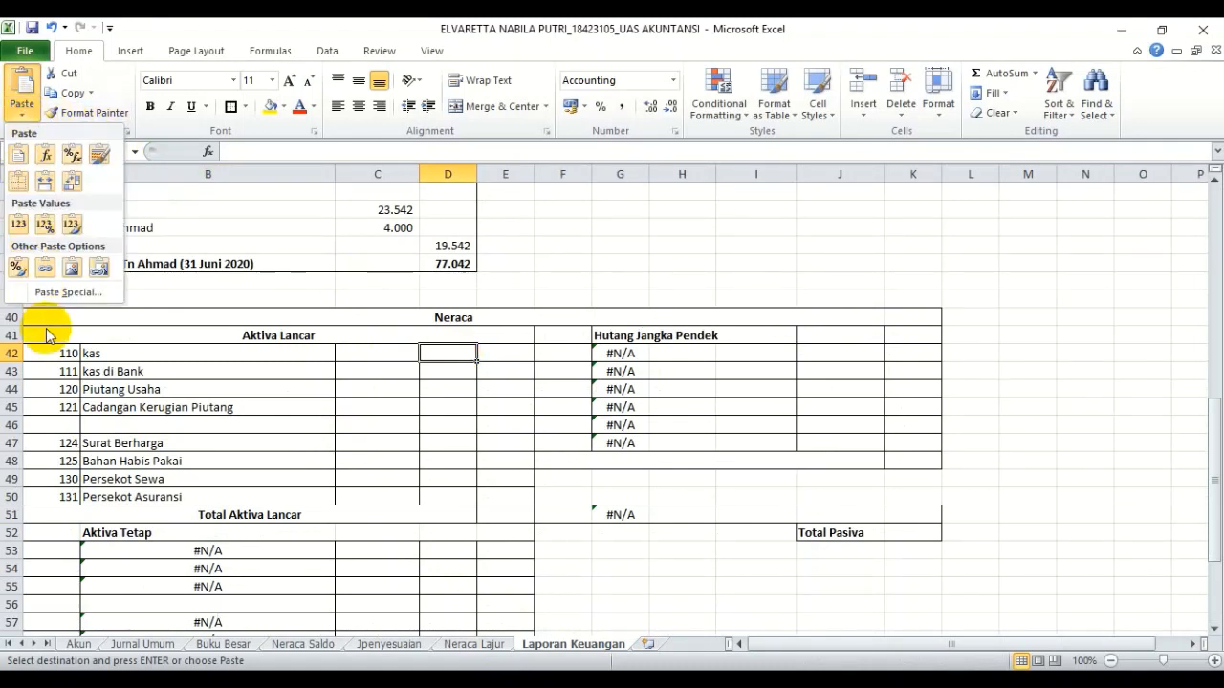
pyautogui.click(59, 295)
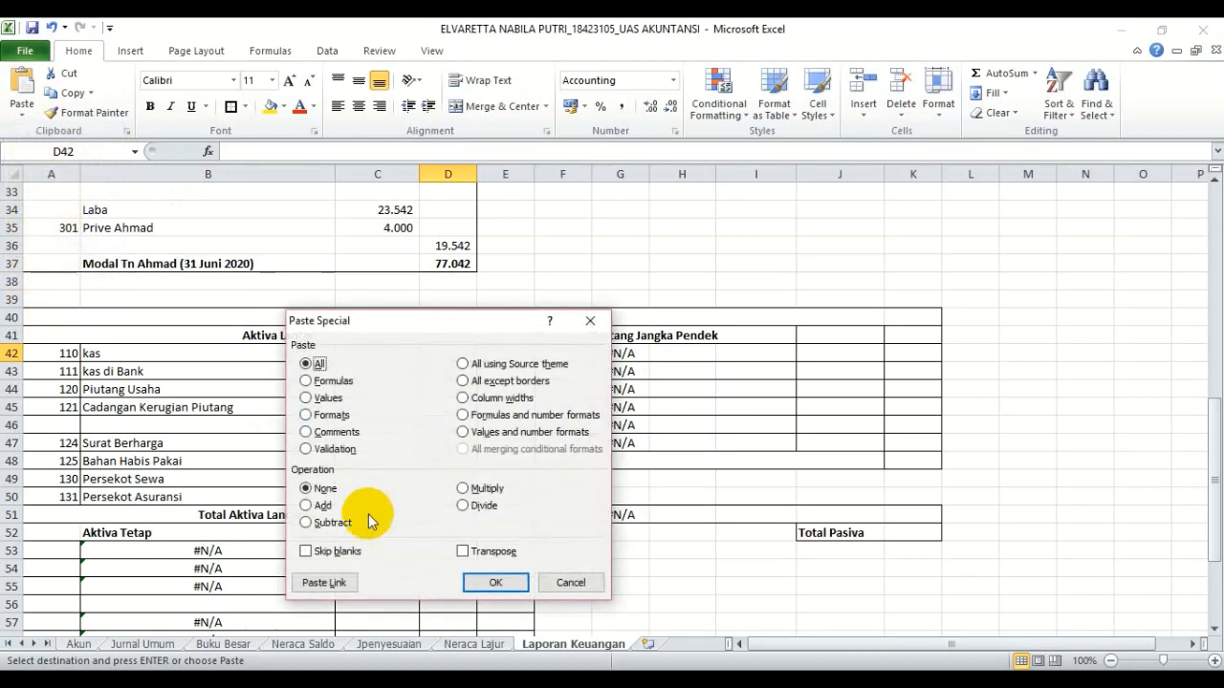
pyautogui.click(325, 581)
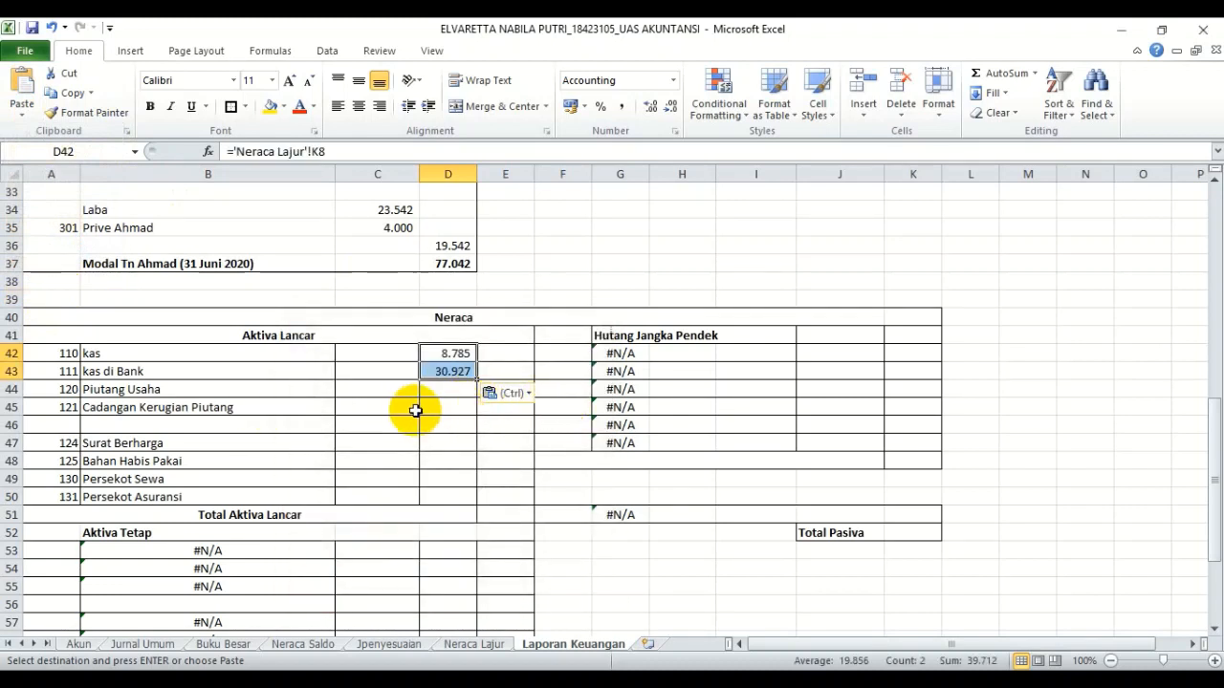
# Paste the Piutang Usaha debit amount from Neraca Lajur K10 as a link into E44 of Laporan Keuangan
pyautogui.click(447, 396)
pyautogui.press('Right')
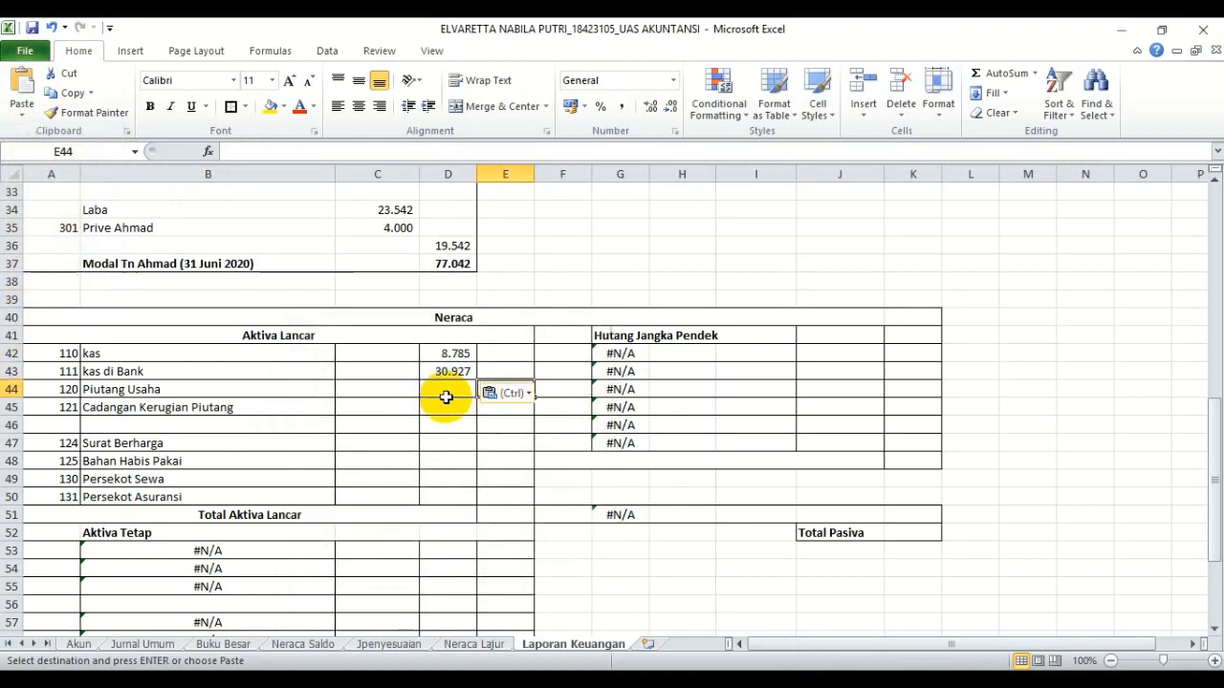
pyautogui.click(475, 646)
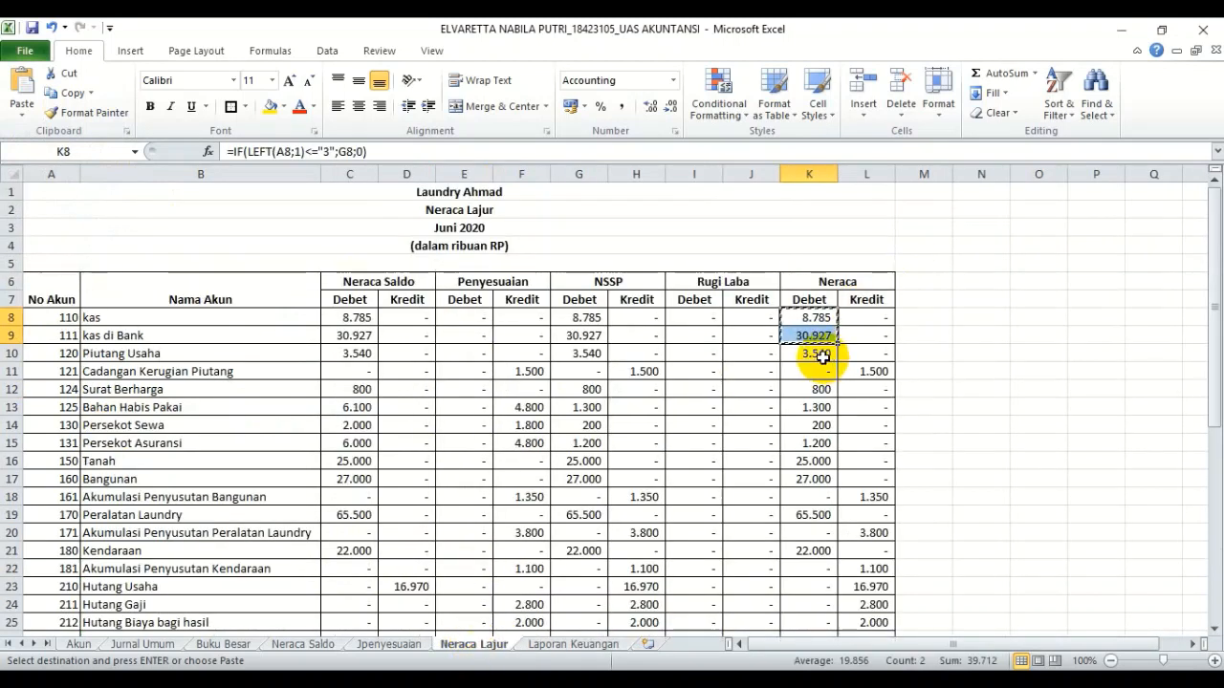
pyautogui.click(823, 356)
pyautogui.hotkey('ctrl', 'c')
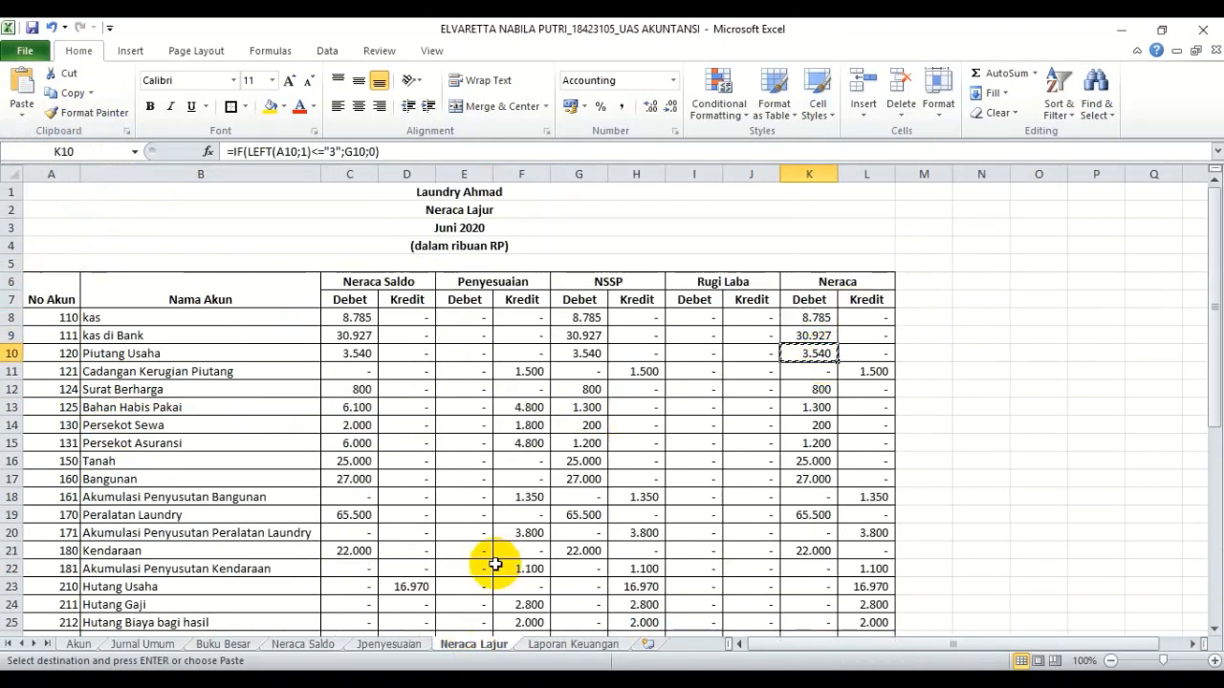
pyautogui.click(557, 635)
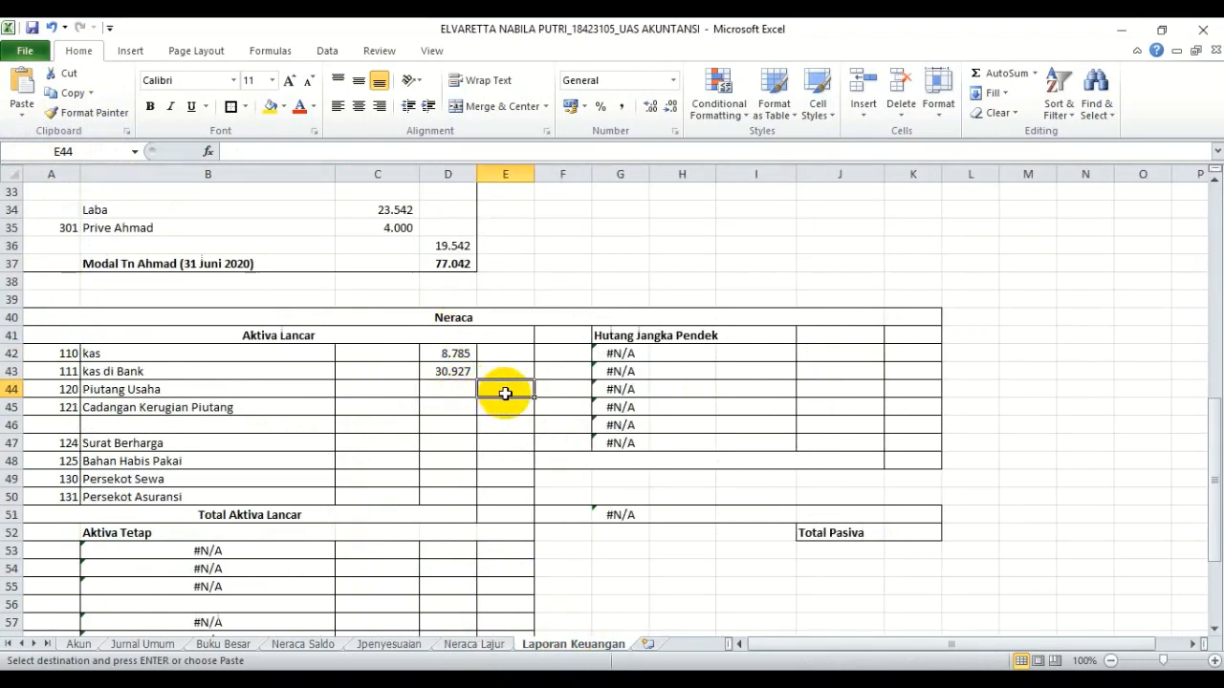
pyautogui.click(19, 113)
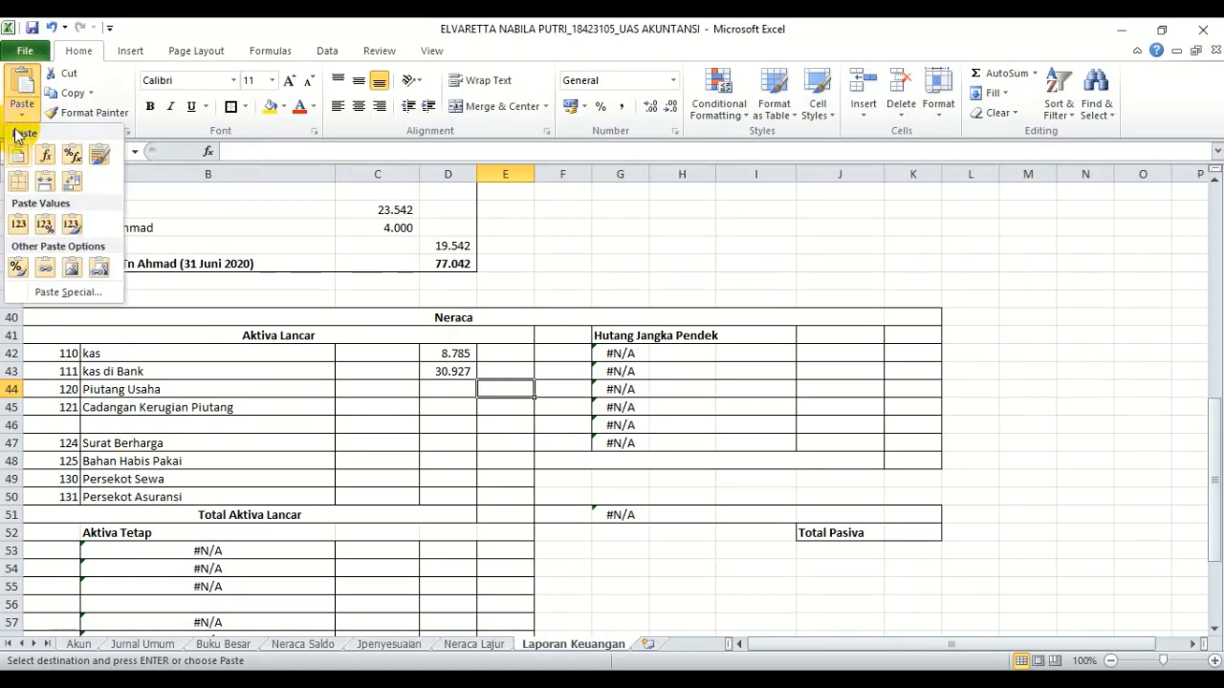
pyautogui.click(62, 293)
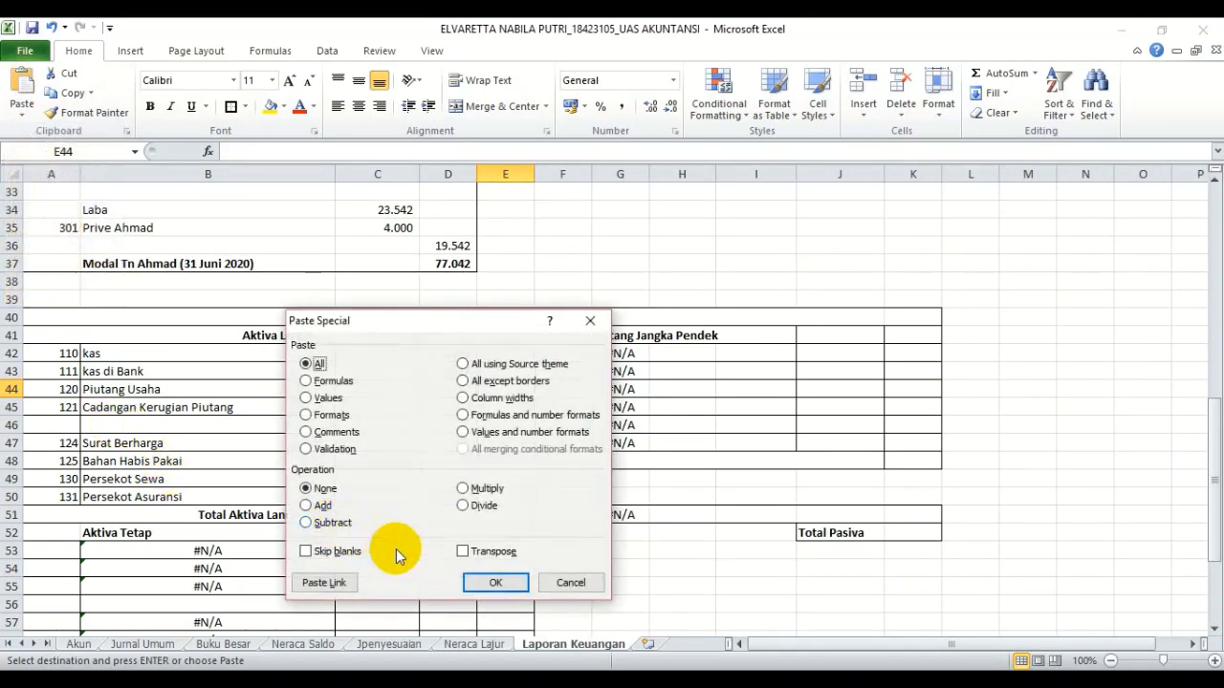
pyautogui.click(345, 583)
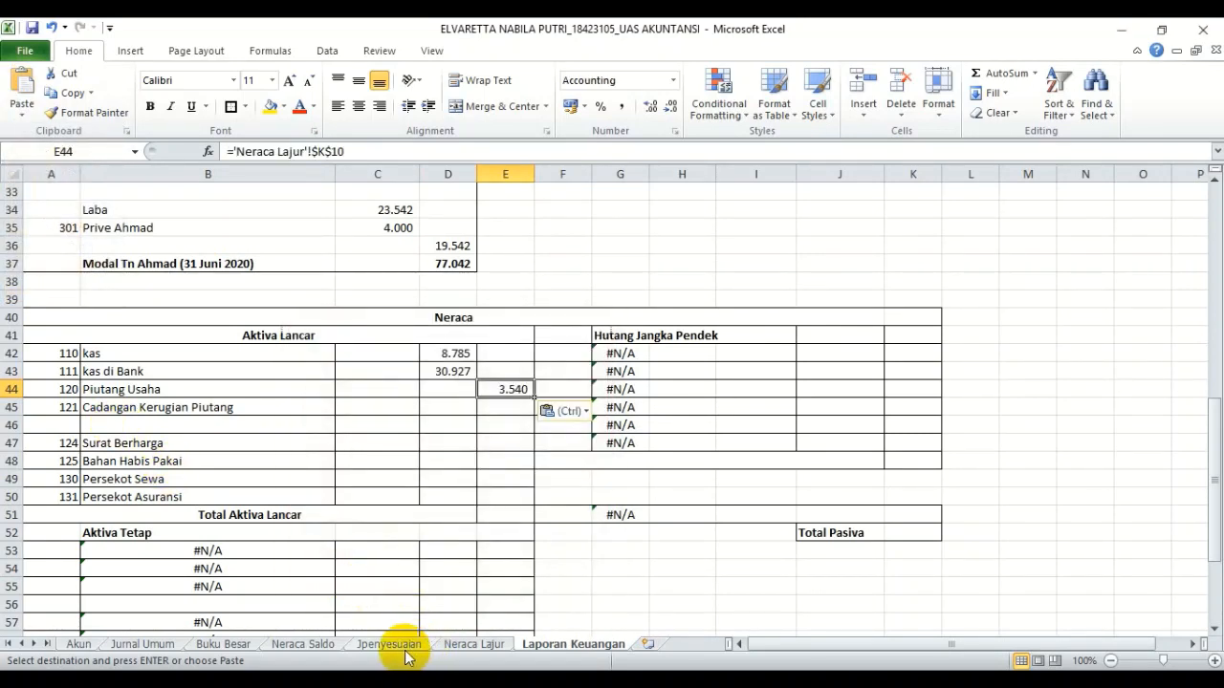
# Paste the Cadangan Kerugian Piutang credit amount from Neraca Lajur L11 as a link into E45 of Laporan Keuangan
pyautogui.click(476, 645)
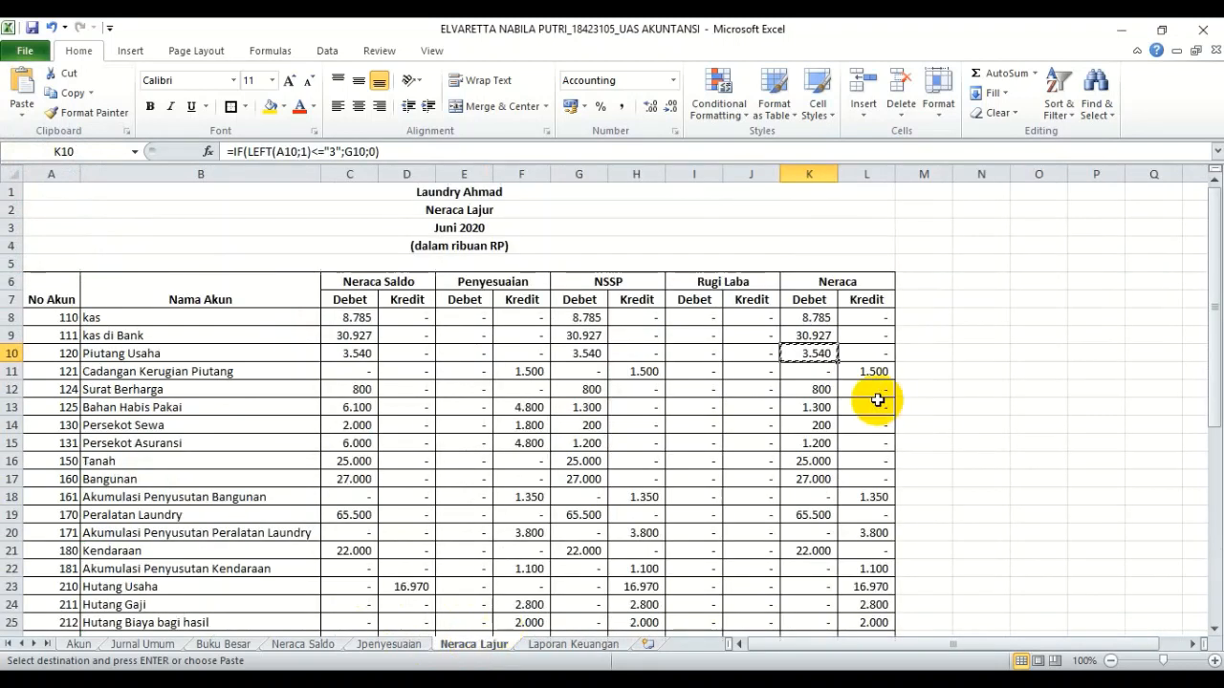
pyautogui.click(876, 371)
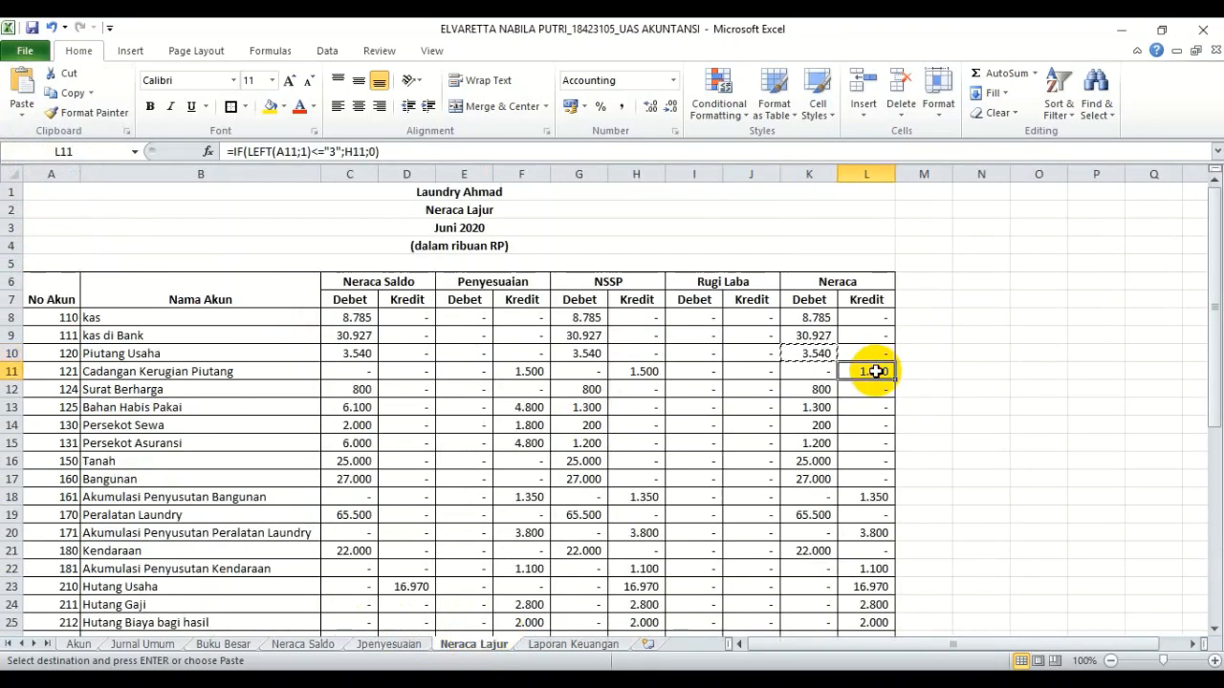
pyautogui.hotkey('ctrl', 'c')
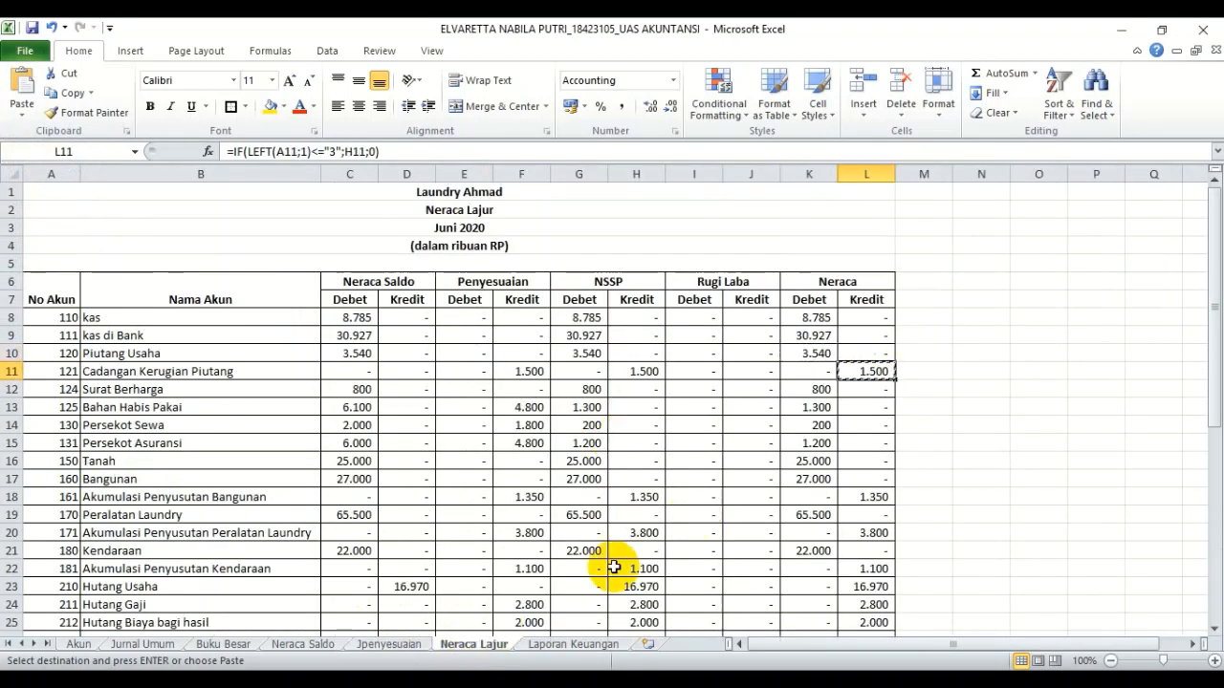
pyautogui.click(598, 646)
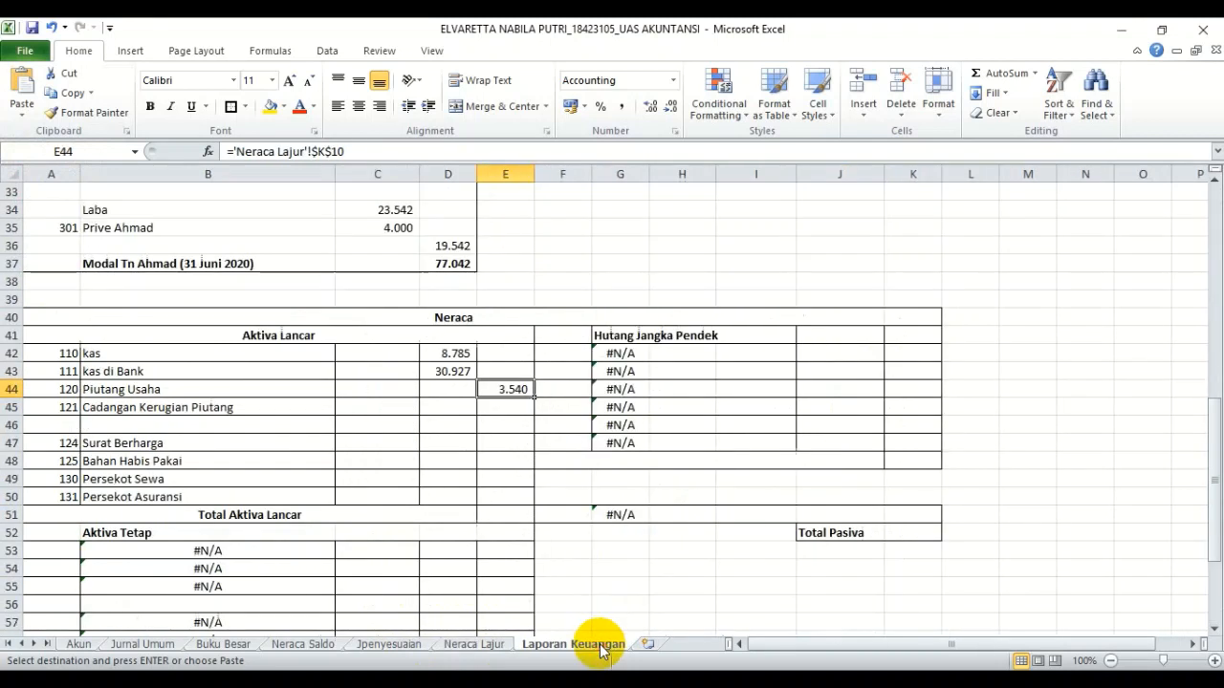
pyautogui.click(520, 408)
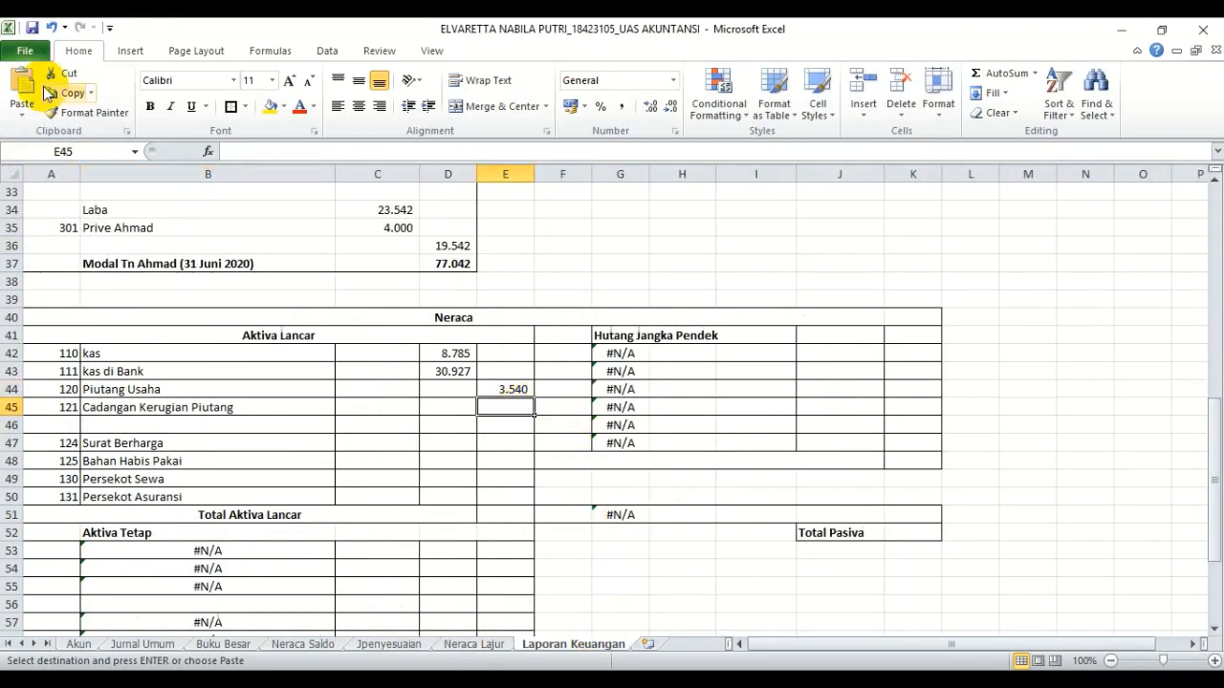
pyautogui.click(30, 113)
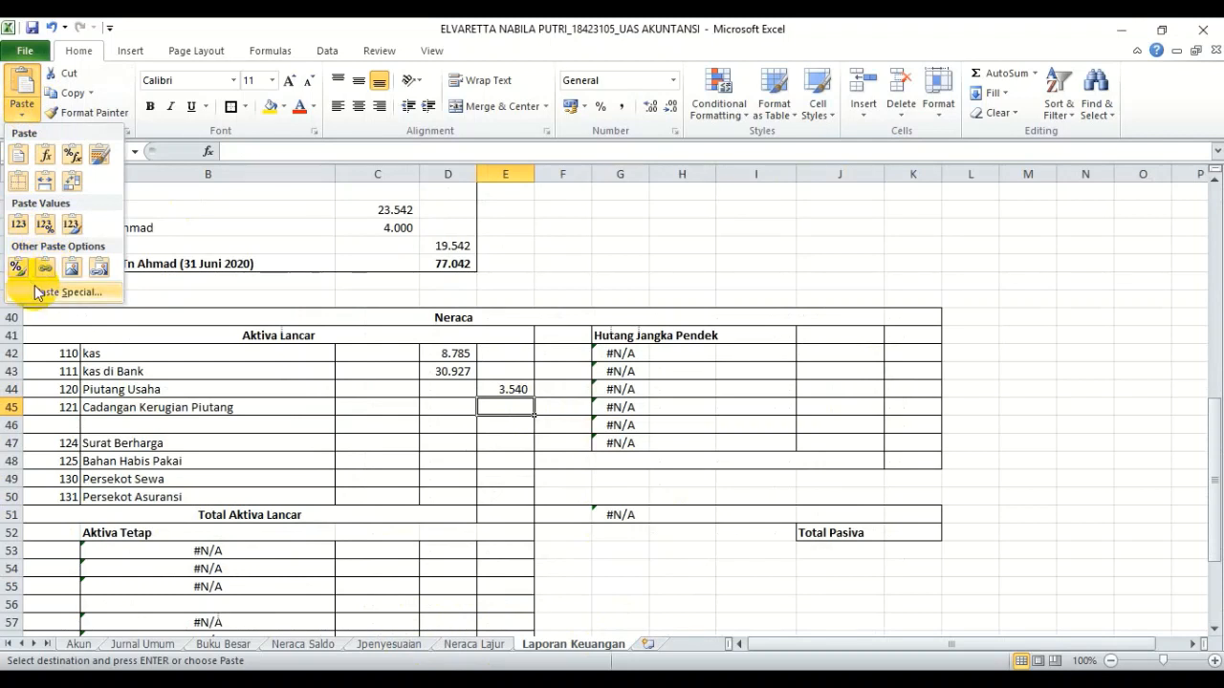
pyautogui.click(65, 291)
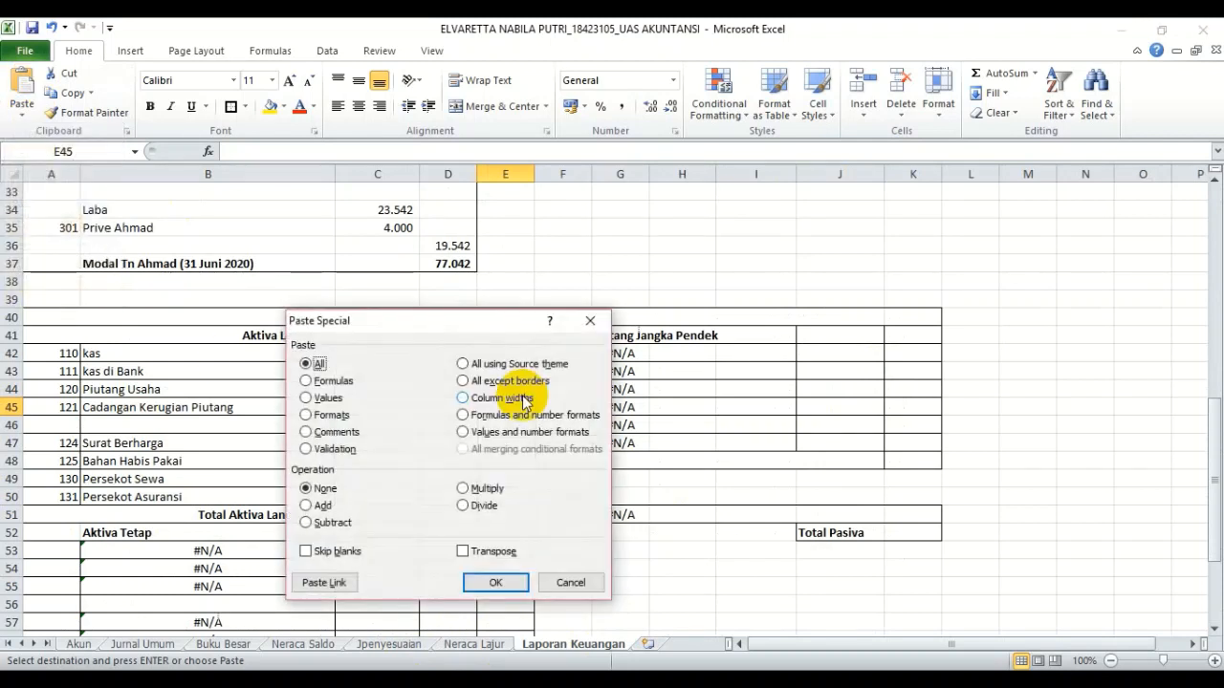
pyautogui.click(321, 583)
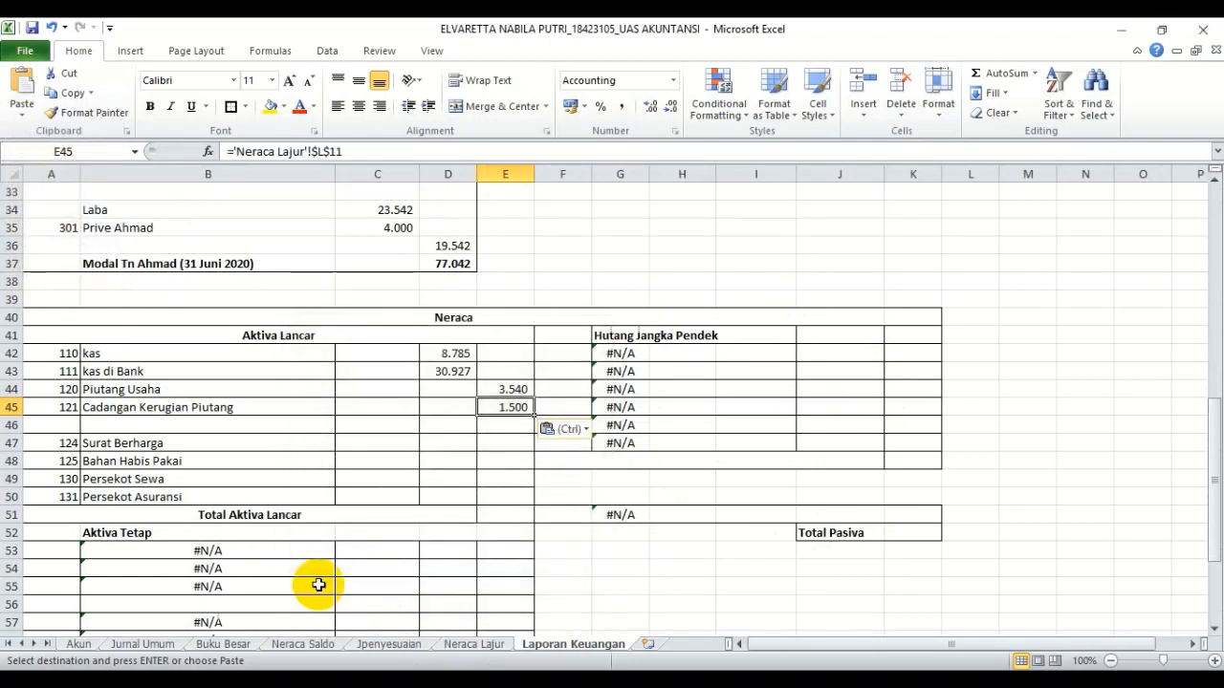
# Enter the formula =E44-E45 in D46 to subtract Cadangan Kerugian Piutang from Piutang Usaha
pyautogui.click(446, 423)
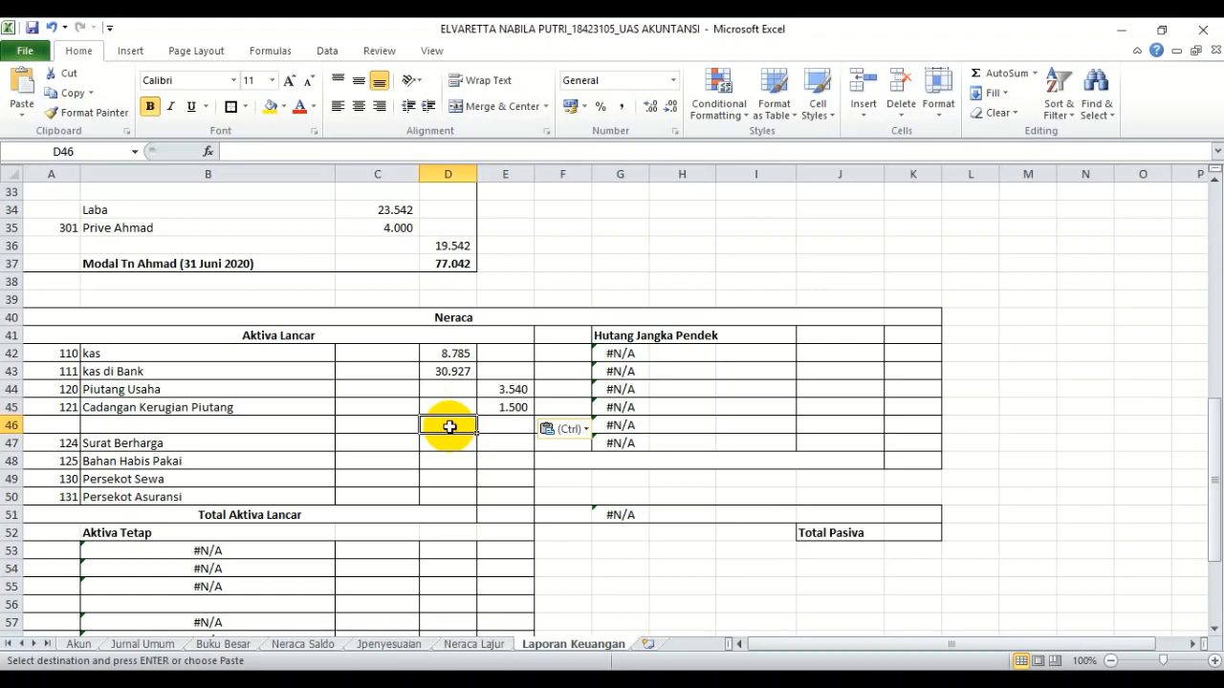
pyautogui.click(514, 390)
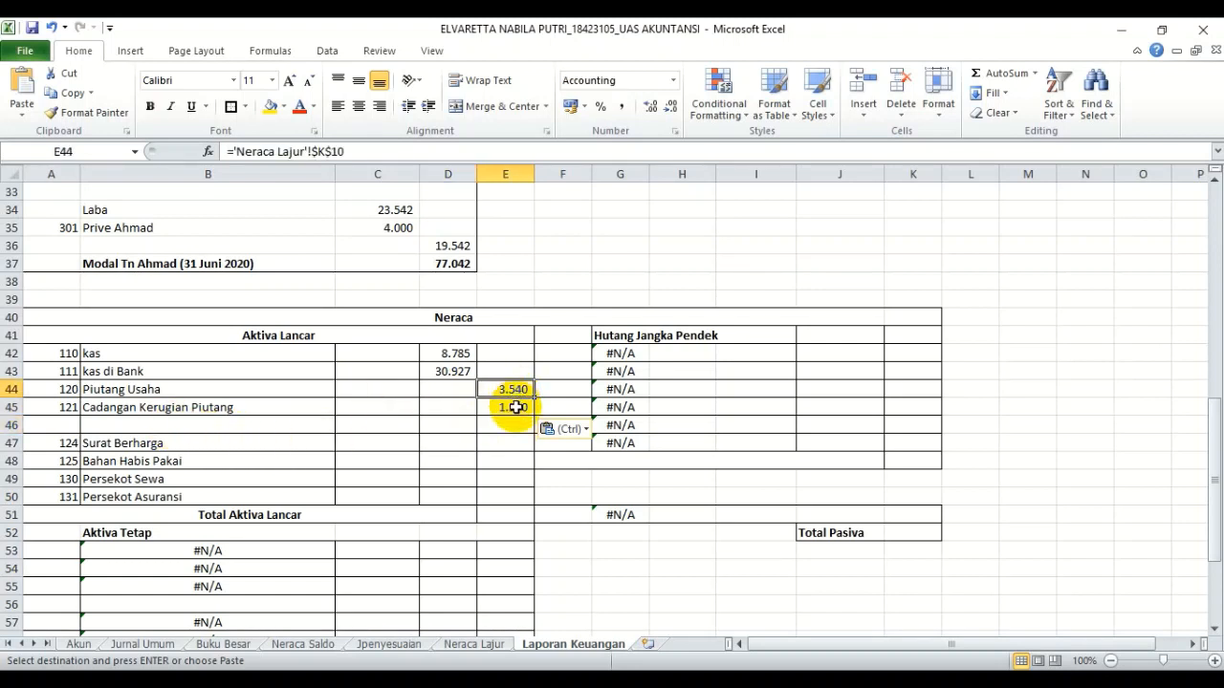
pyautogui.click(516, 407)
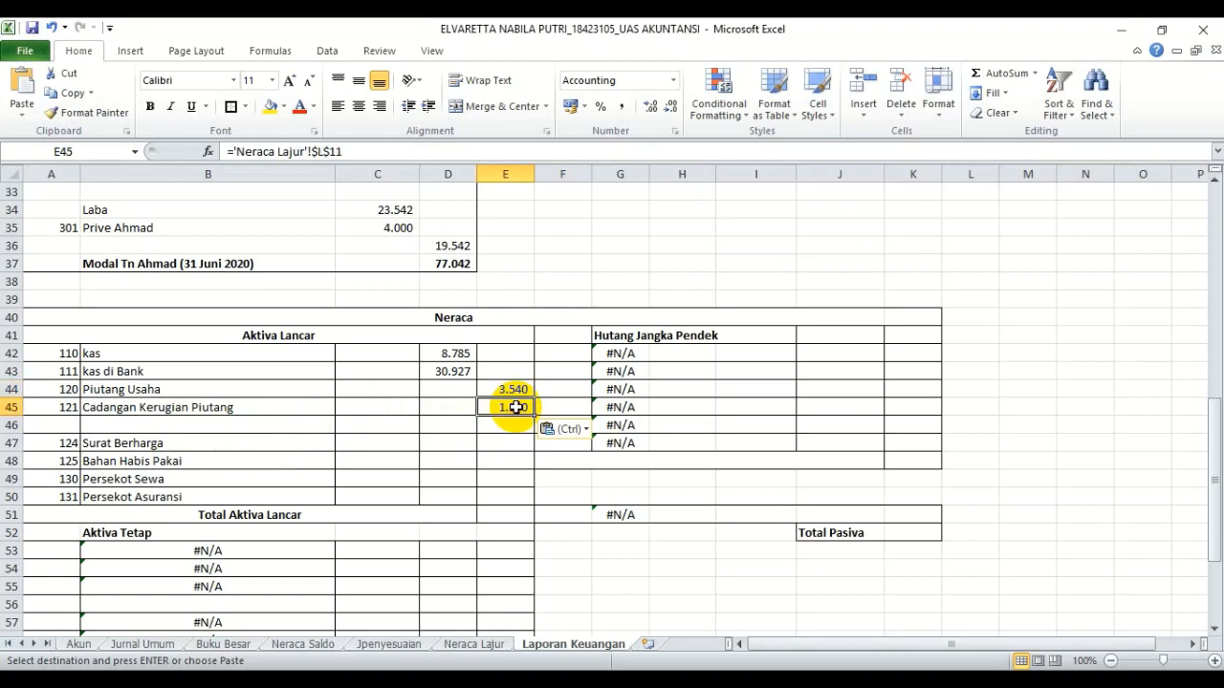
pyautogui.click(444, 433)
pyautogui.write('=')
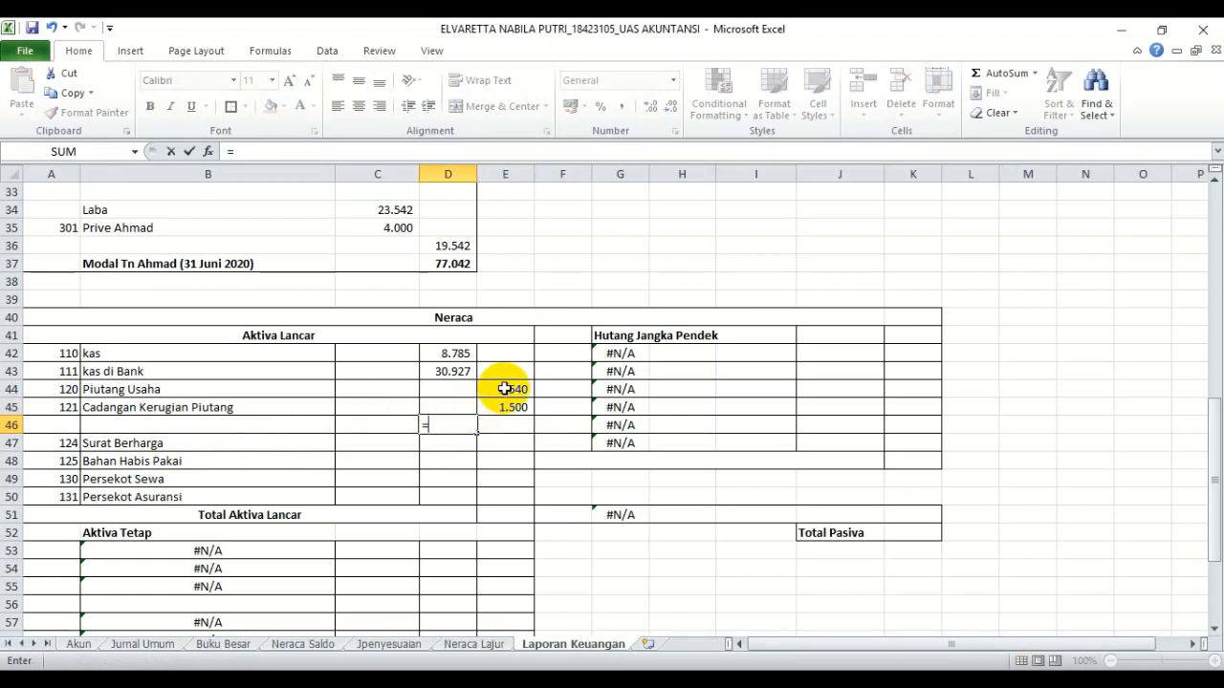
pyautogui.click(504, 389)
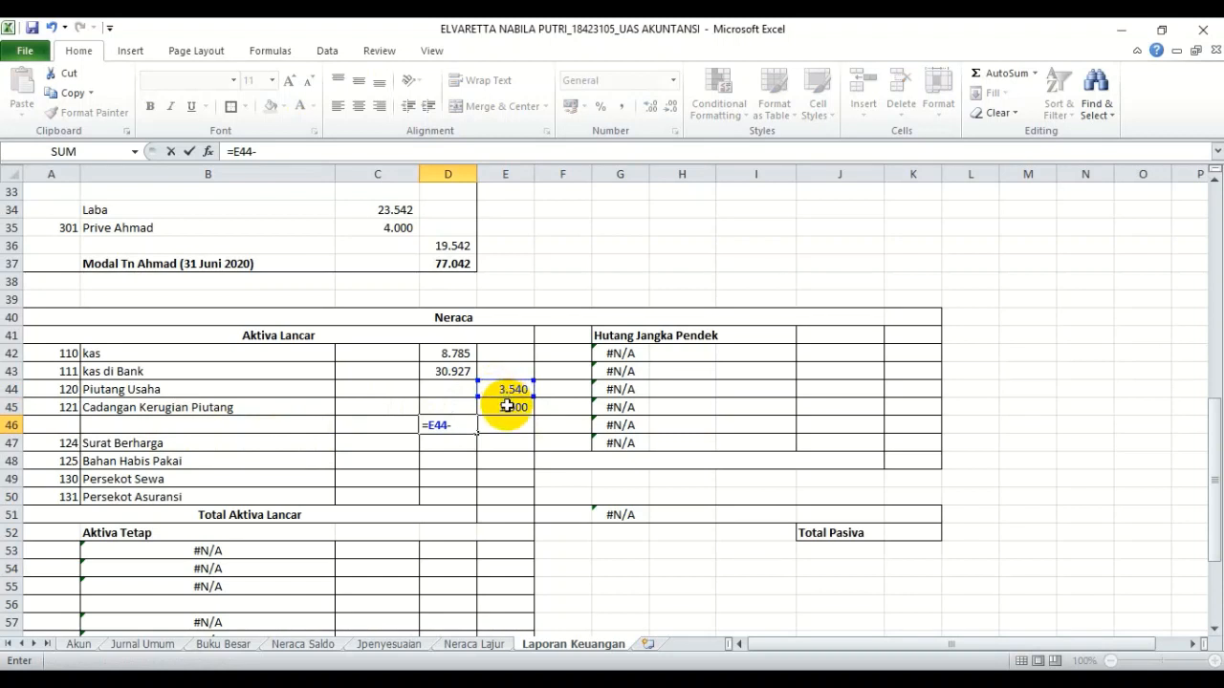
pyautogui.click(506, 406)
pyautogui.press('Return')
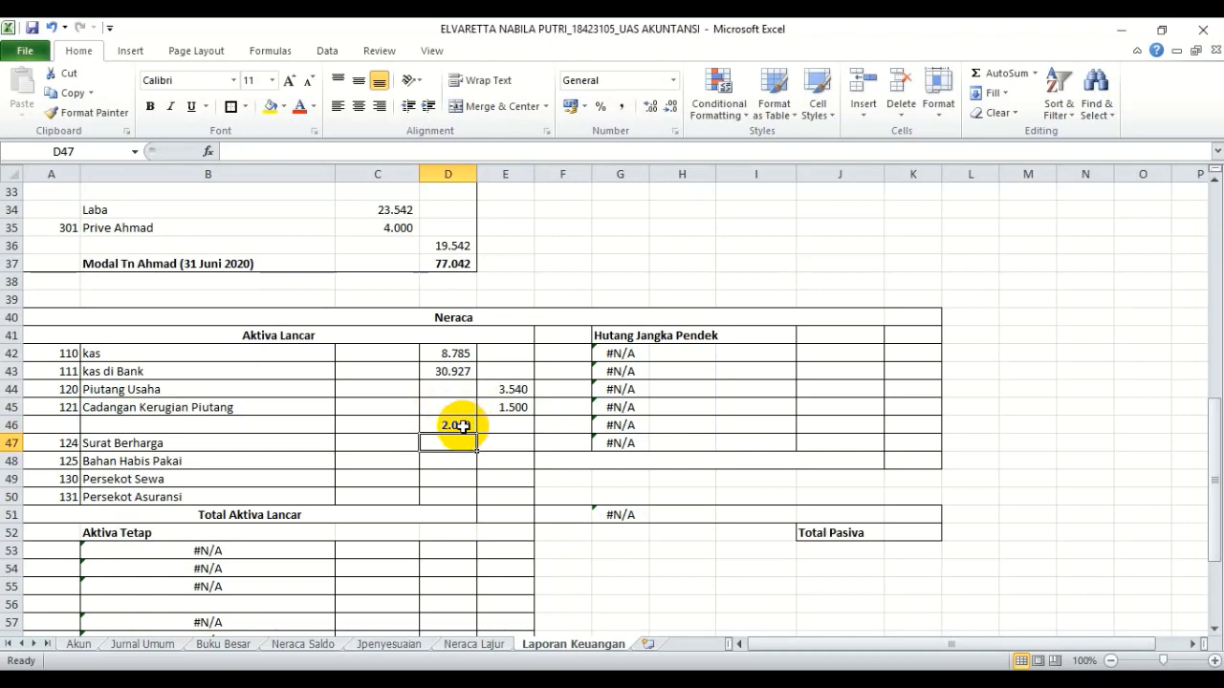
# Paste the Neraca debit amounts of Surat Berharga through Persekot Asuransi (Neraca Lajur K12:K15) as links into D47:D50 of Laporan Keuangan
pyautogui.click(471, 645)
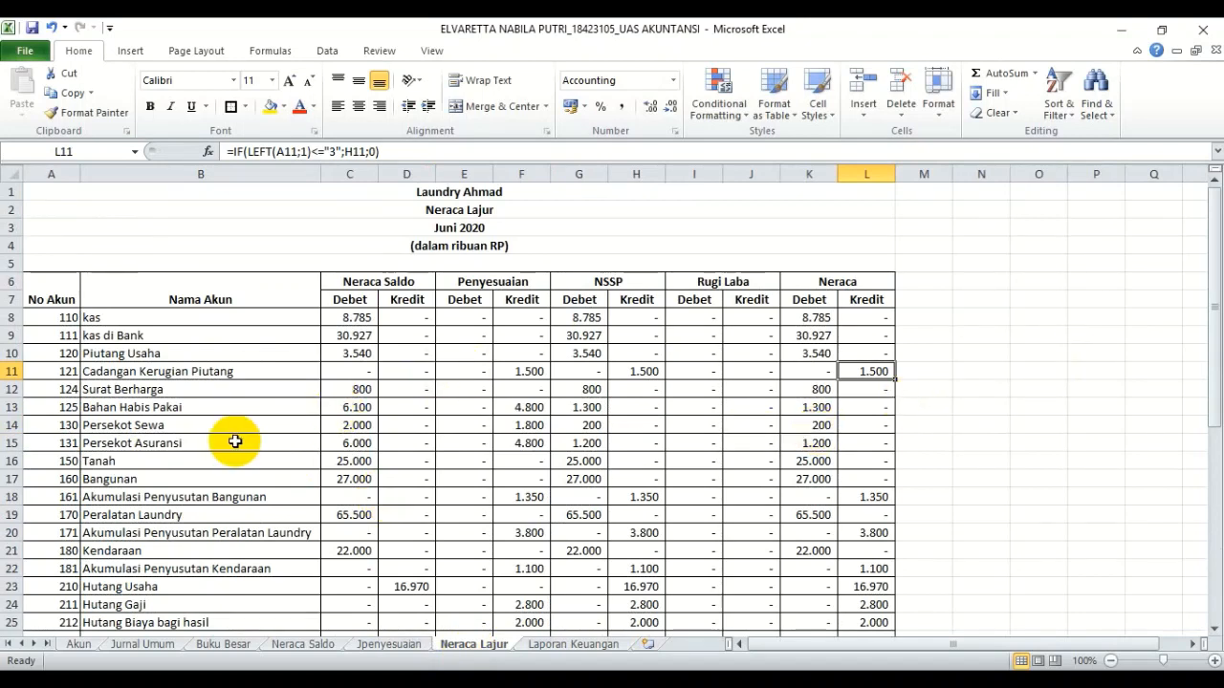
pyautogui.moveTo(1215, 283); pyautogui.dragTo(1215, 292)
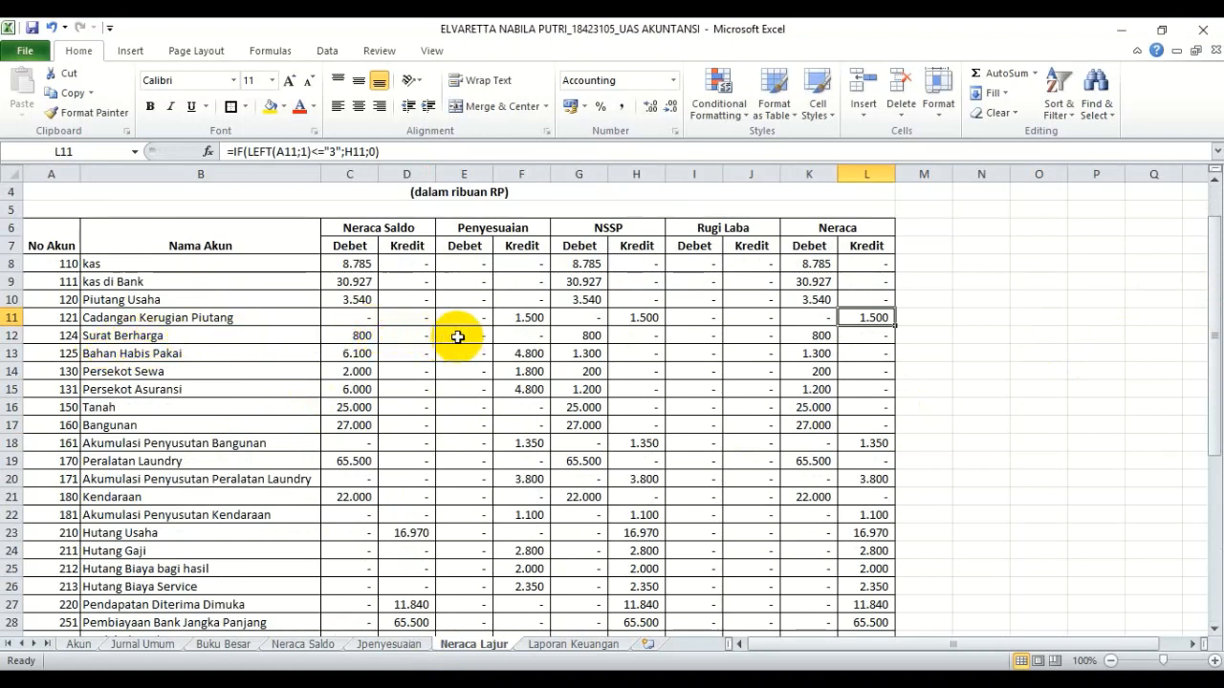
pyautogui.click(806, 335)
pyautogui.moveTo(807, 336); pyautogui.dragTo(818, 395)
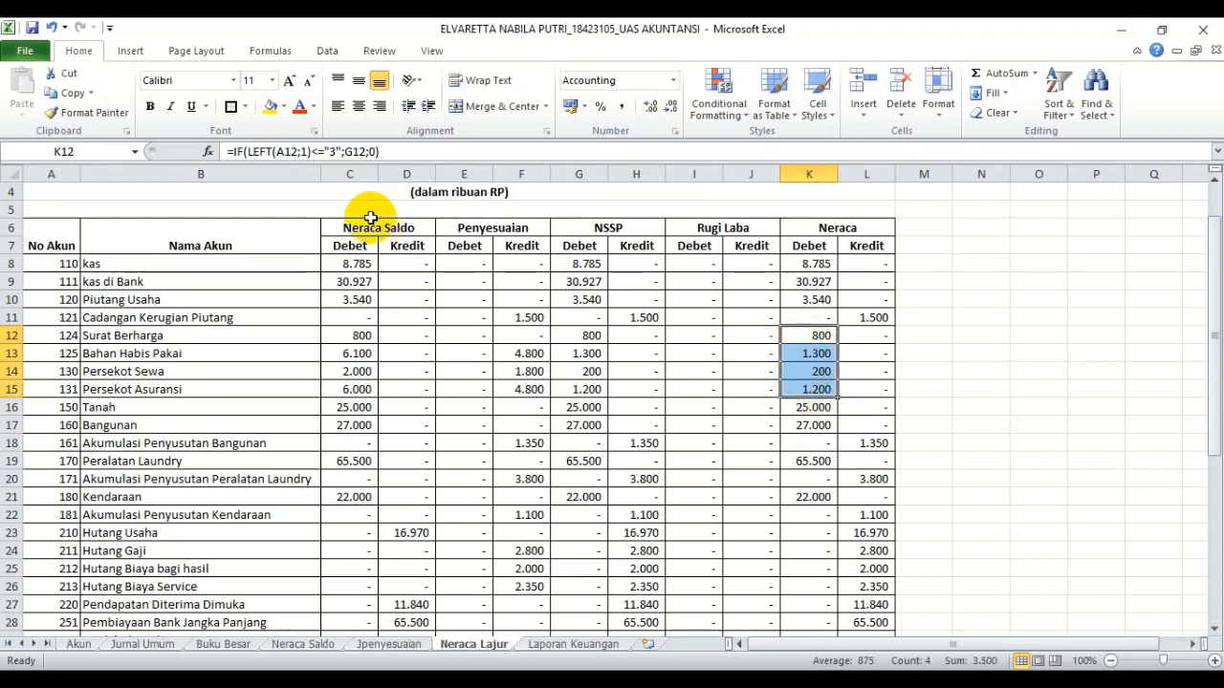
pyautogui.hotkey('ctrl', 'c')
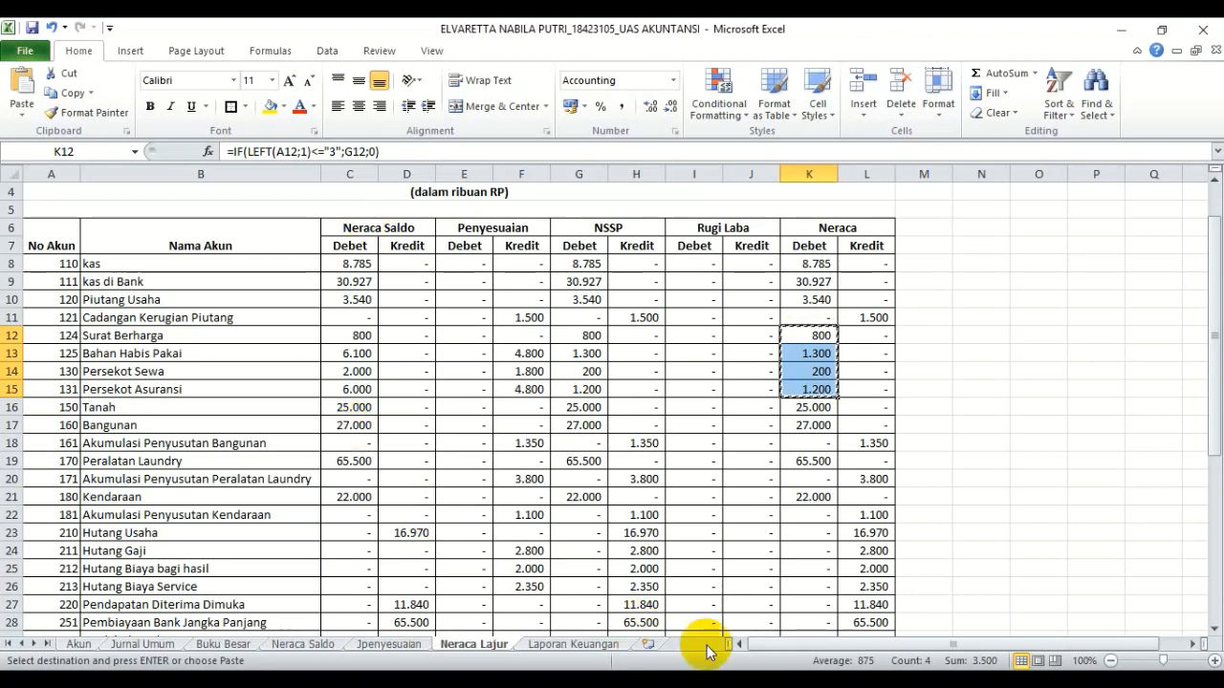
pyautogui.click(587, 646)
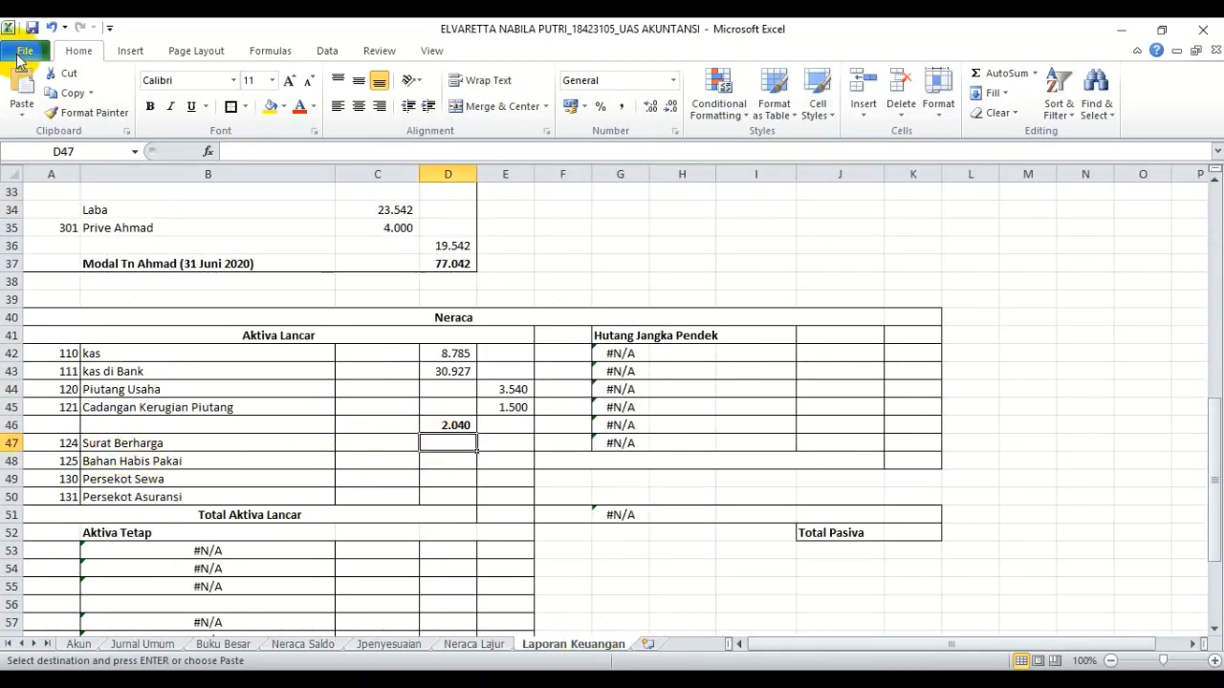
pyautogui.click(22, 113)
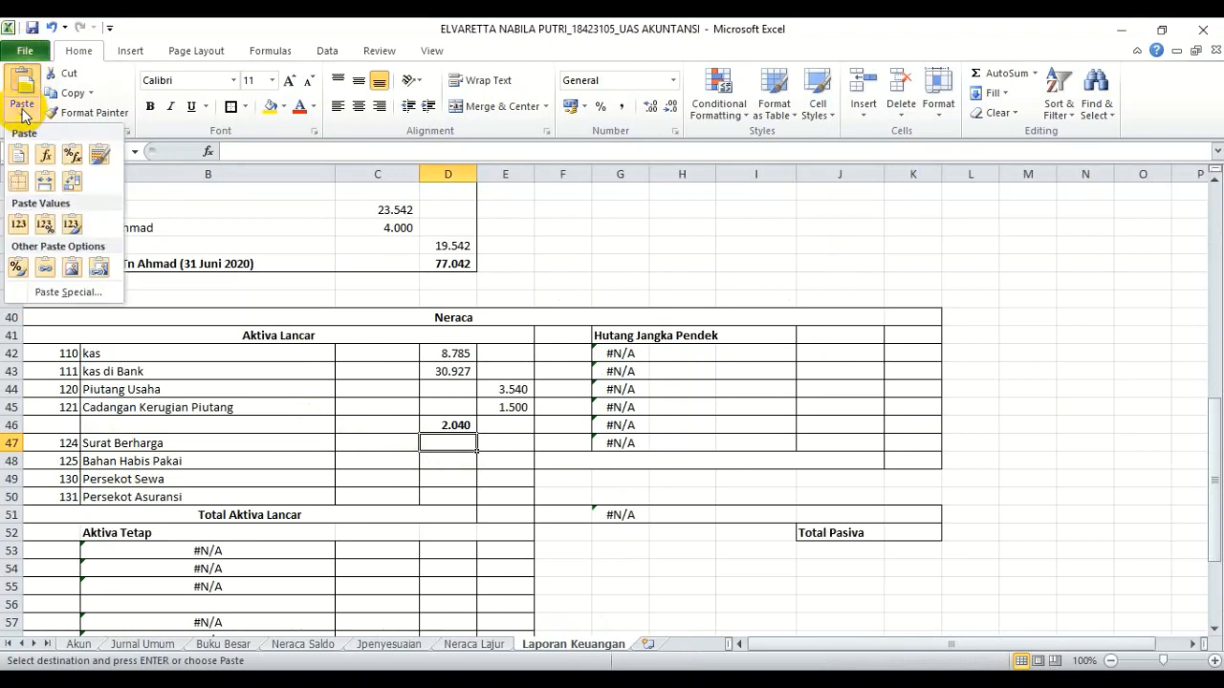
pyautogui.click(35, 294)
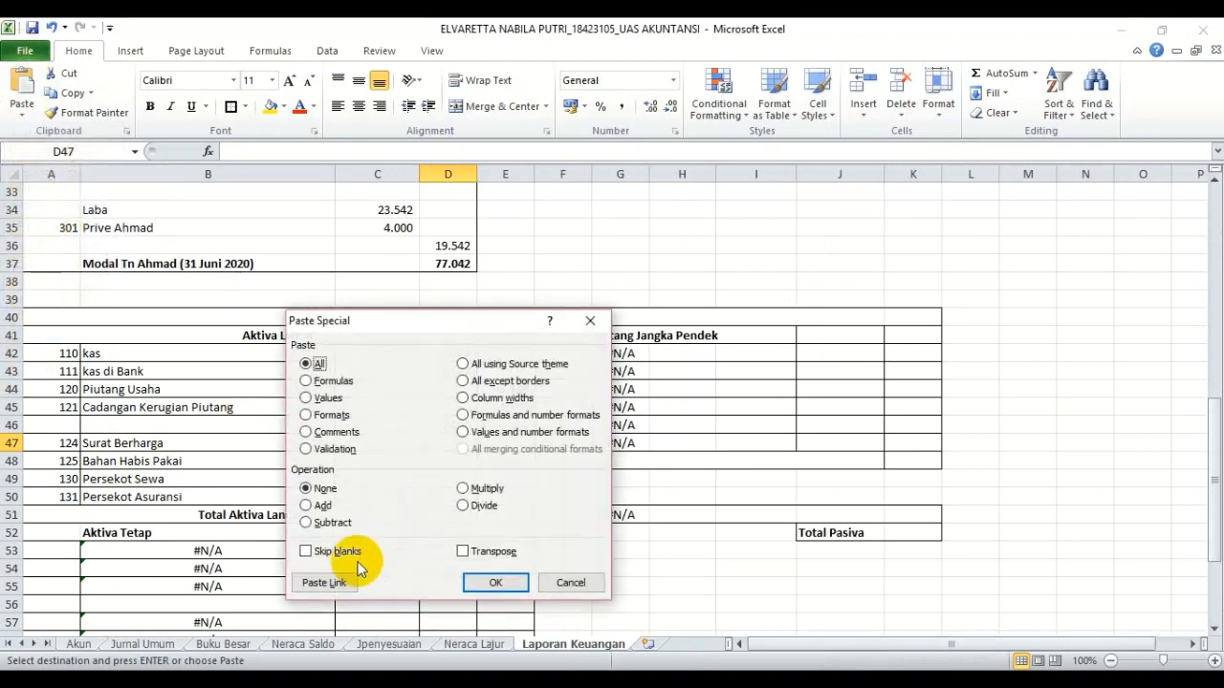
pyautogui.click(322, 583)
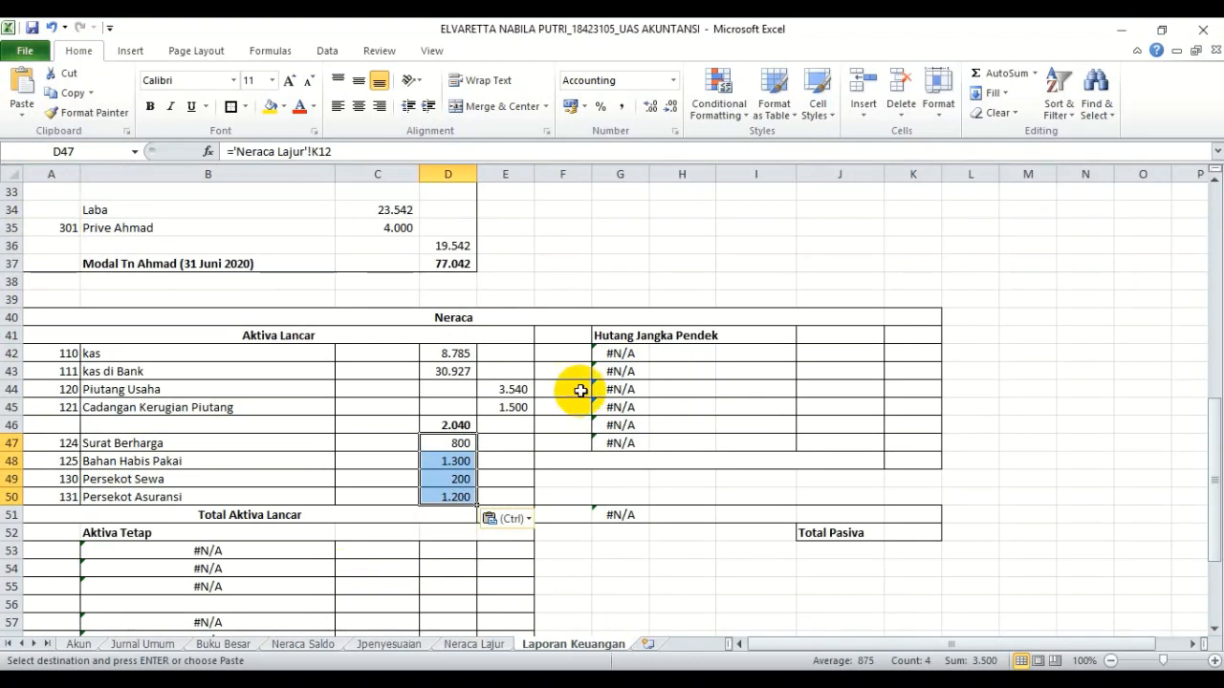
pyautogui.click(463, 511)
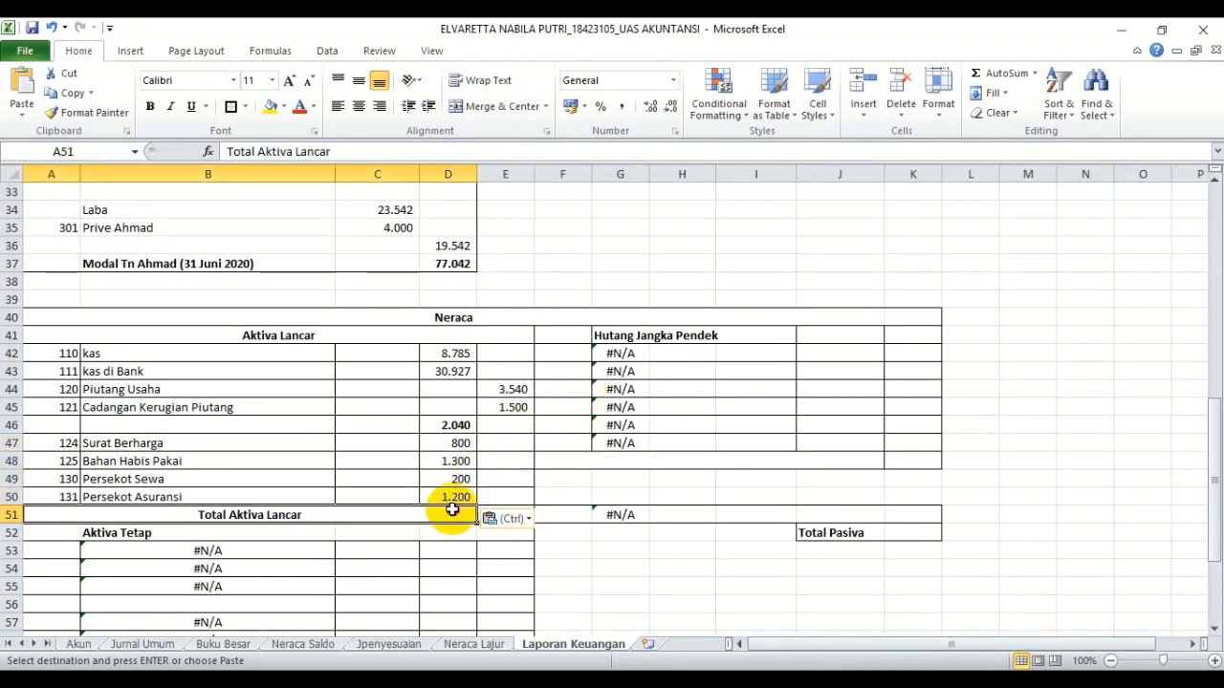
pyautogui.click(488, 518)
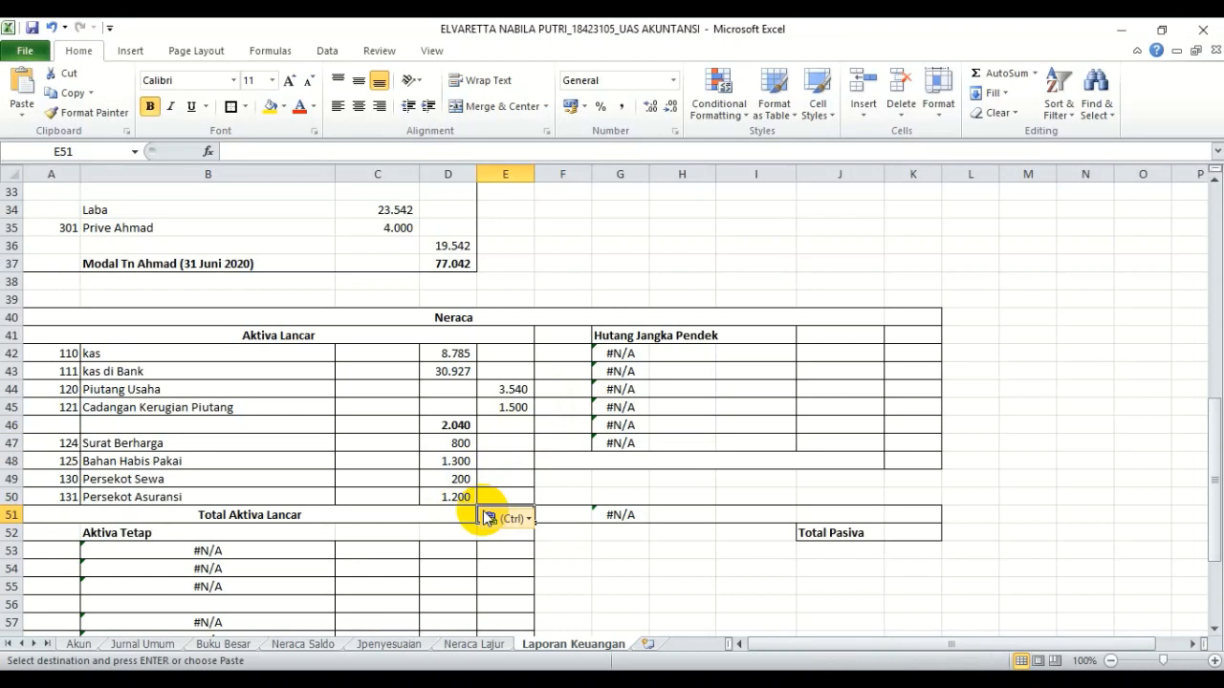
pyautogui.write('=')
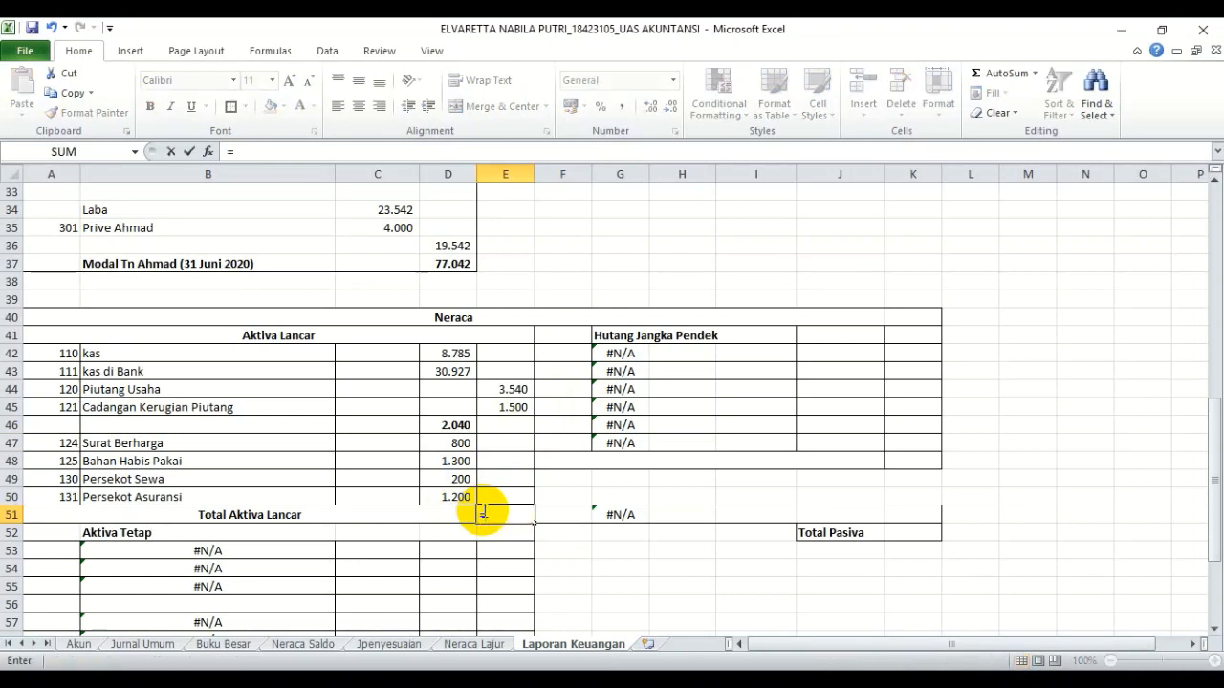
pyautogui.write('su')
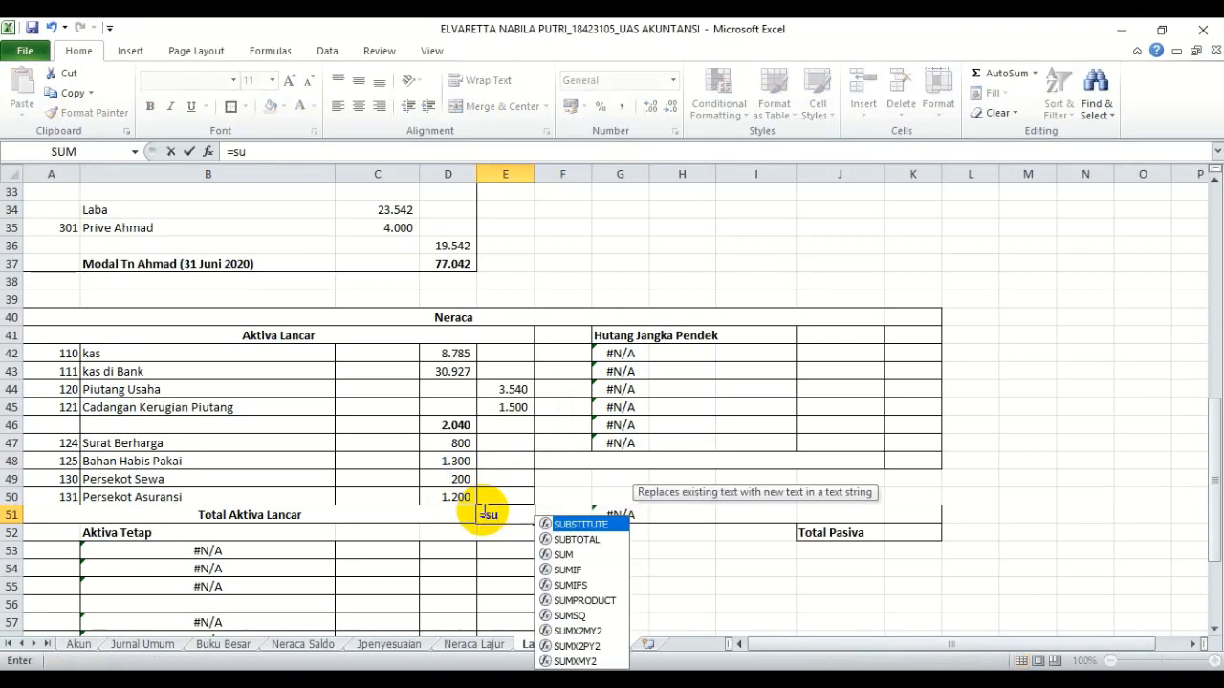
pyautogui.write('m')
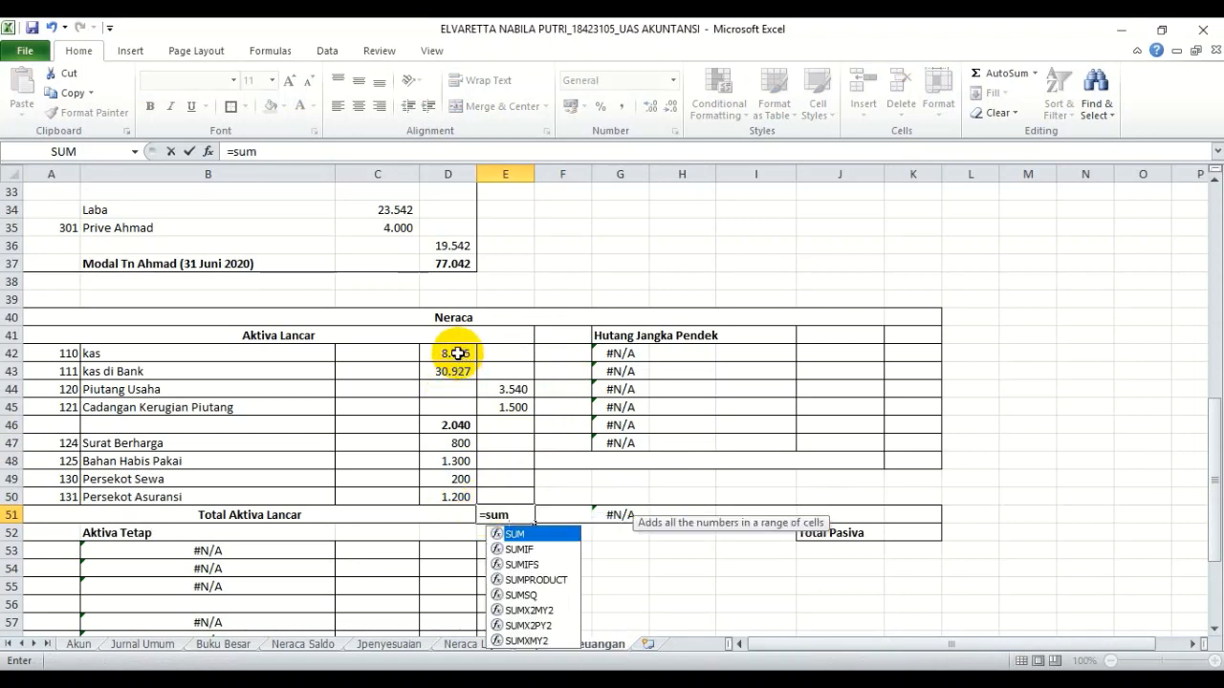
pyautogui.moveTo(458, 353)
pyautogui.mouseDown()
pyautogui.moveTo(454, 496)
pyautogui.moveTo(456, 372)
pyautogui.mouseUp()
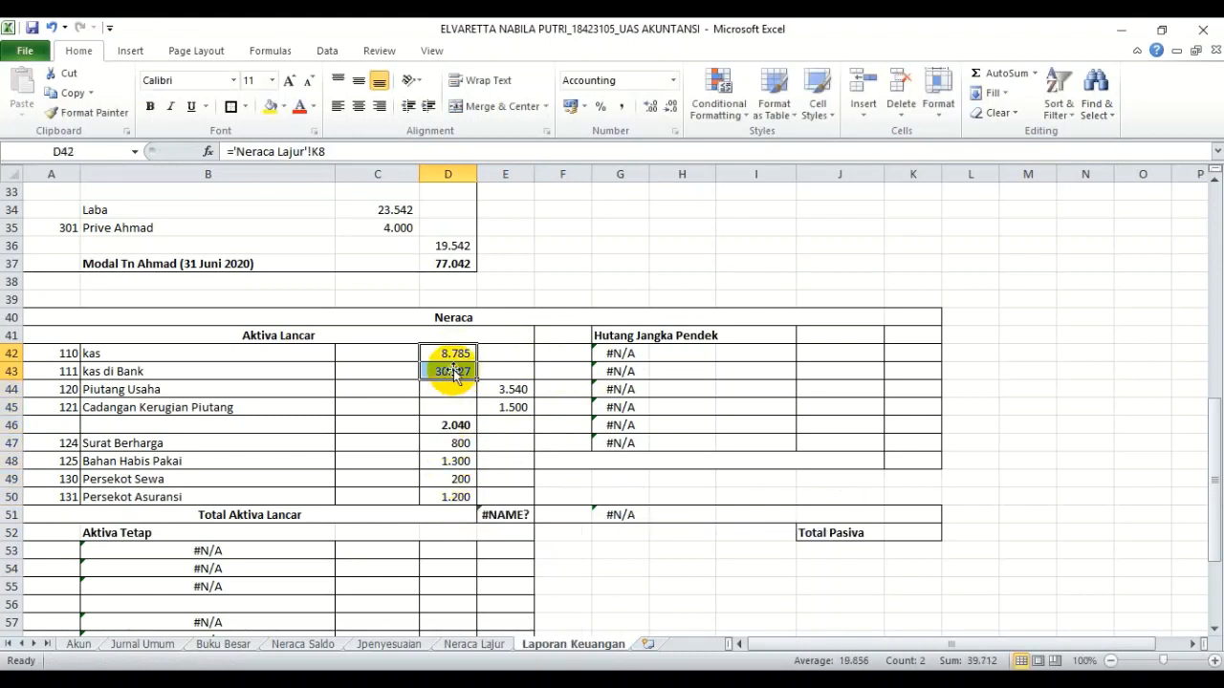
# Enter a SUM formula over D42:D50 in E51 for Total Aktiva Lancar, replacing the cell's faulty entry
pyautogui.click(527, 517)
pyautogui.press('BackSpace')
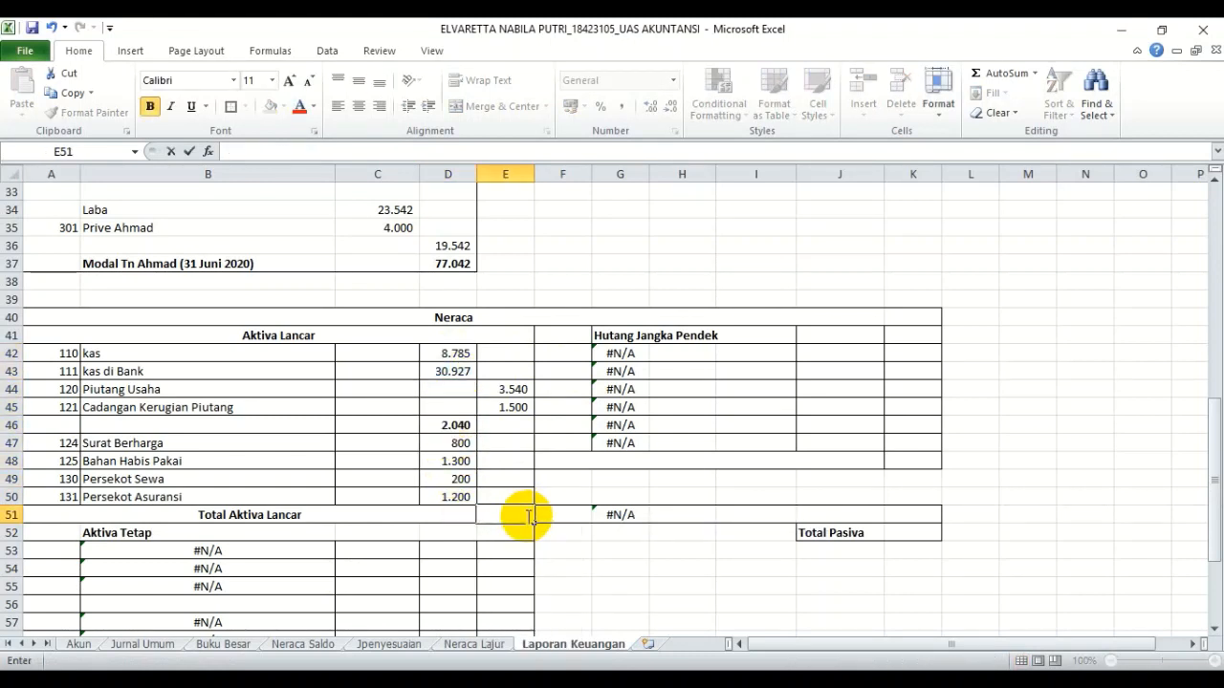
pyautogui.write('=sum')
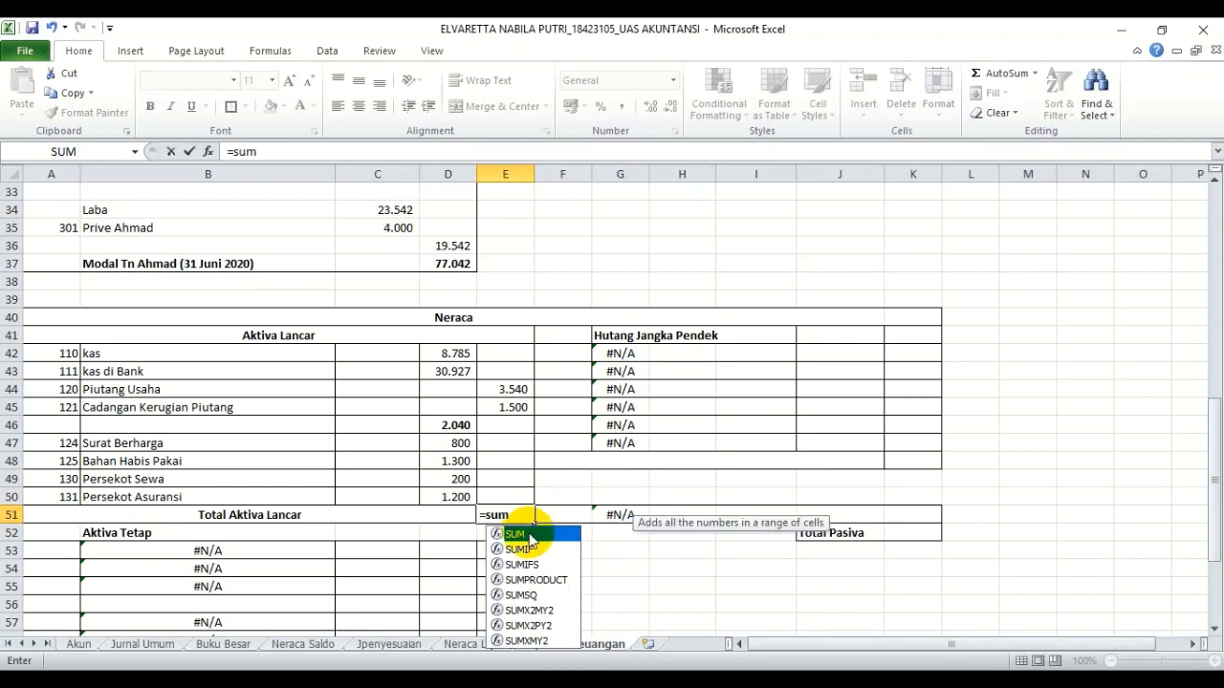
pyautogui.doubleClick(531, 536)
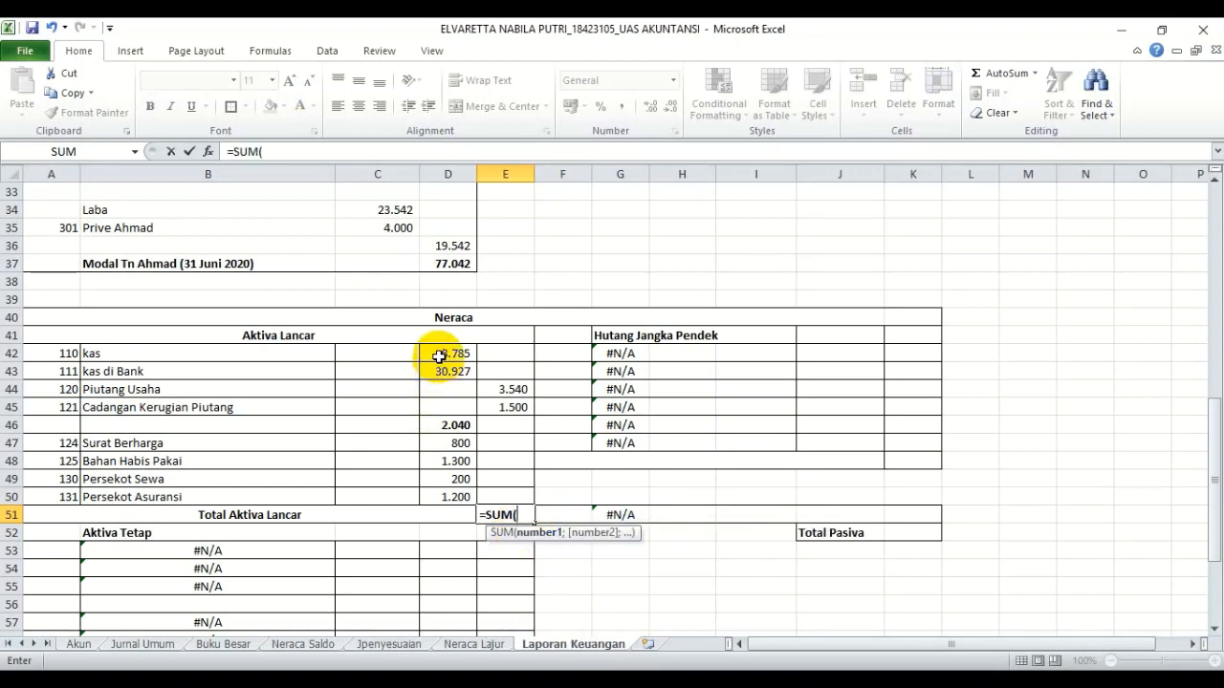
pyautogui.moveTo(439, 357); pyautogui.dragTo(449, 498)
pyautogui.press('Return')
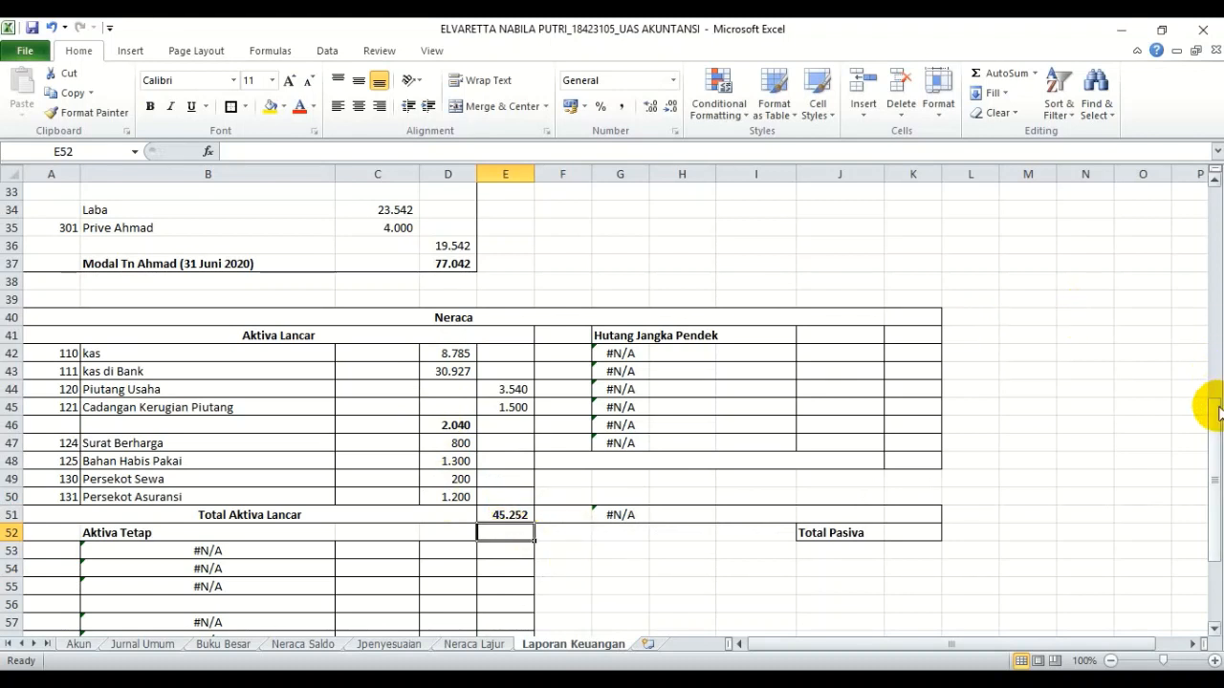
# Enter account codes 150, 160 and 161 in A53:A55 under Aktiva Tetap for Tanah, Bangunan and Akumulasi Penyusutan Bangunan
pyautogui.moveTo(1213, 407); pyautogui.dragTo(1212, 440)
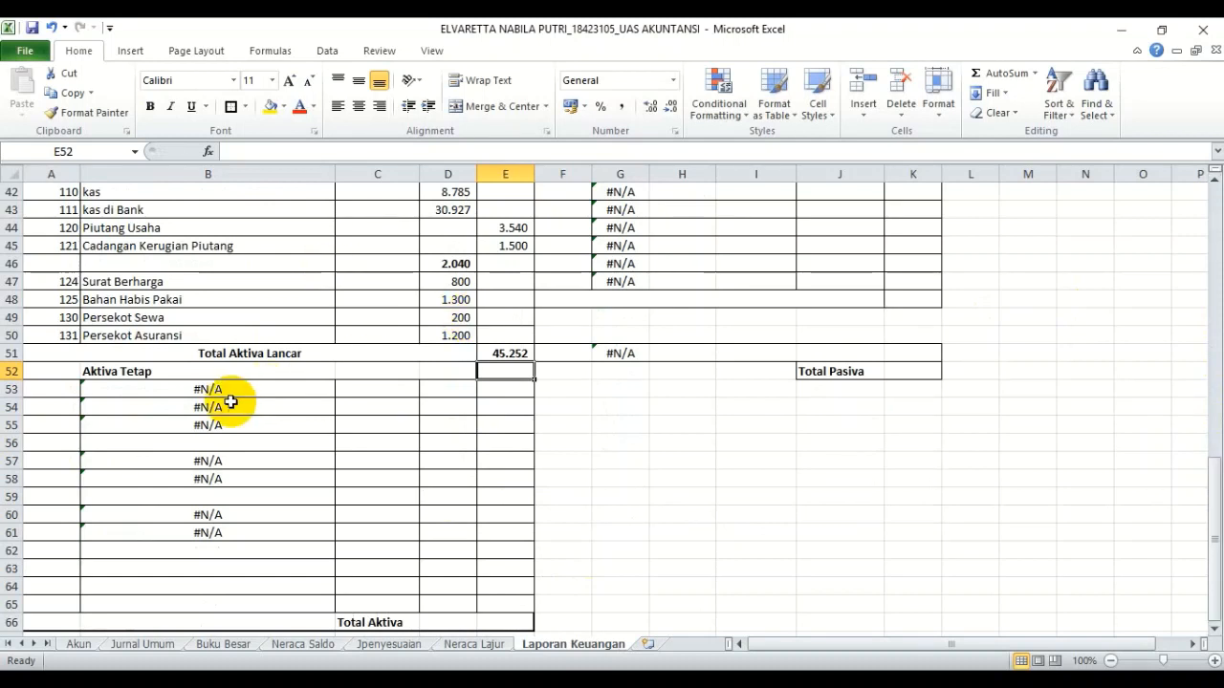
pyautogui.click(55, 393)
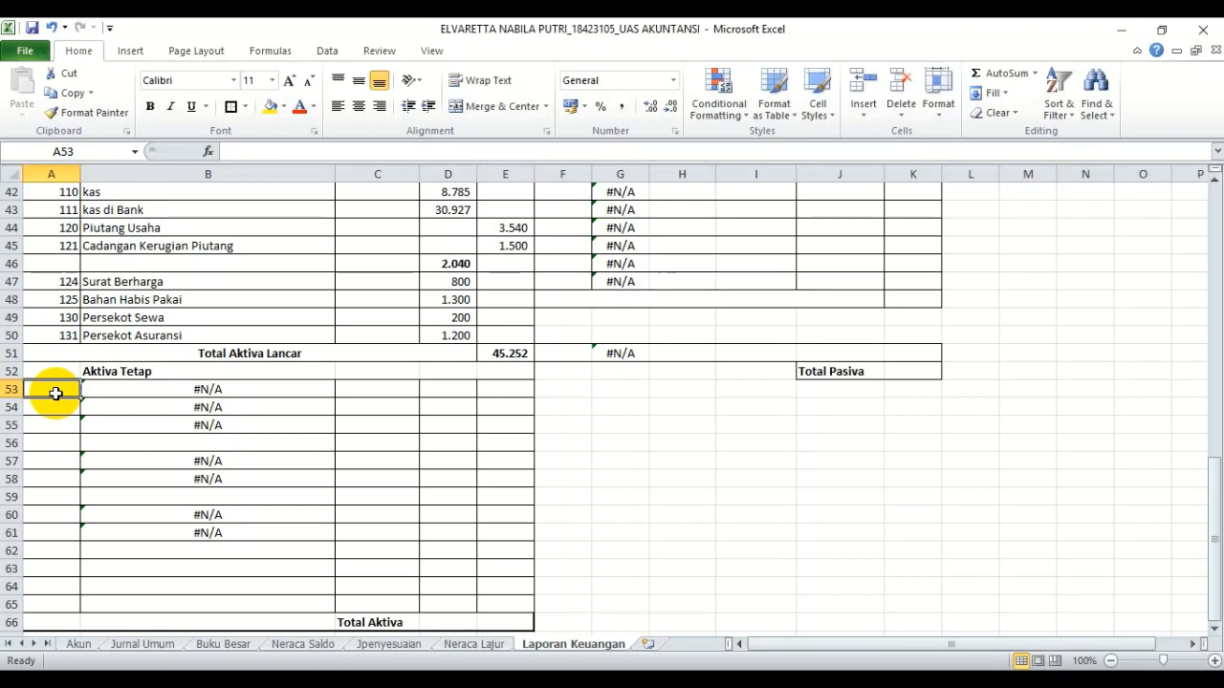
pyautogui.write('150')
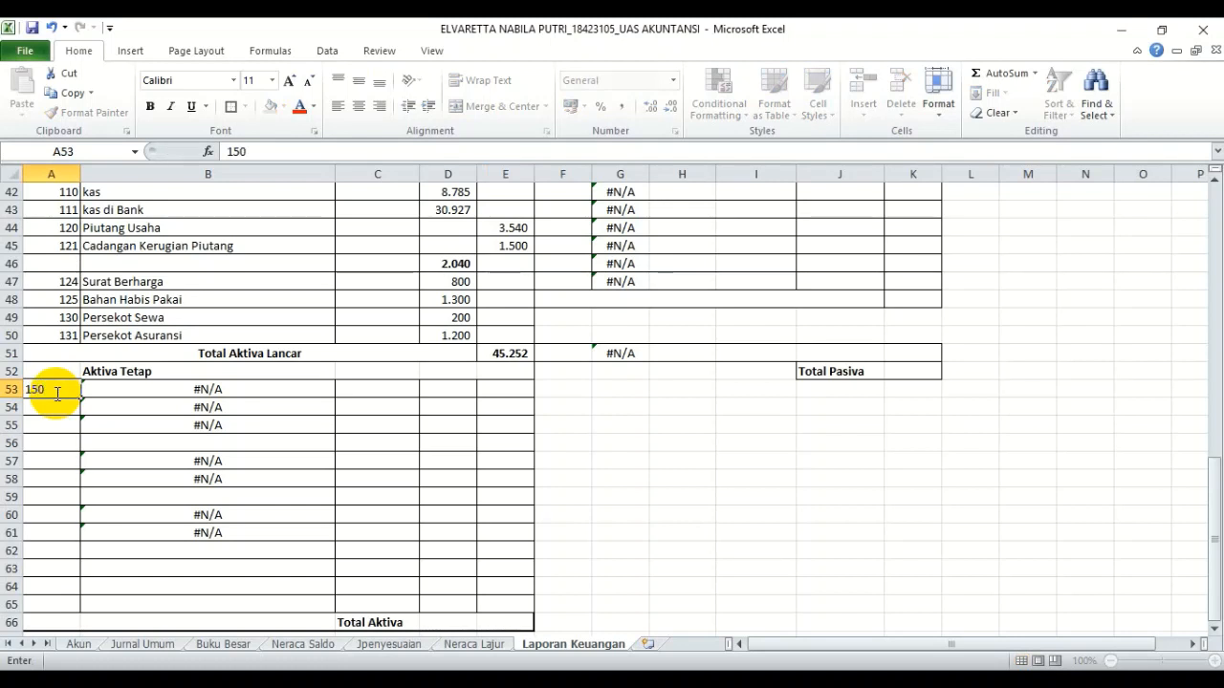
pyautogui.press('Return')
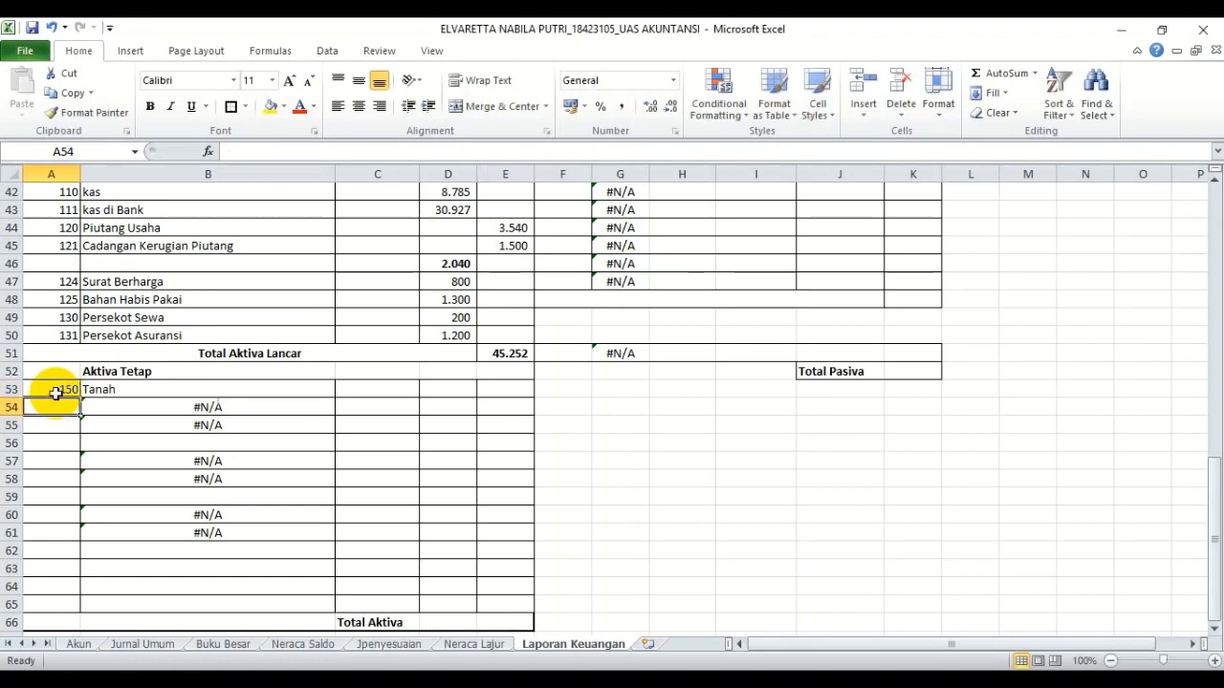
pyautogui.write('160')
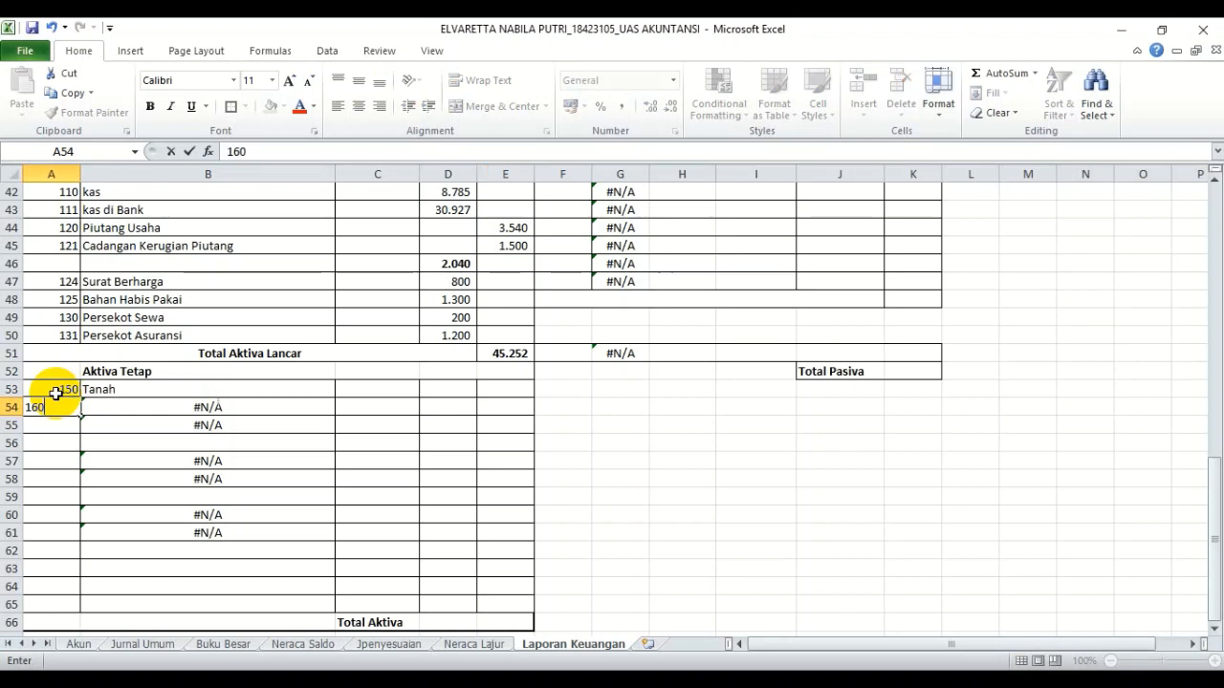
pyautogui.press('Return')
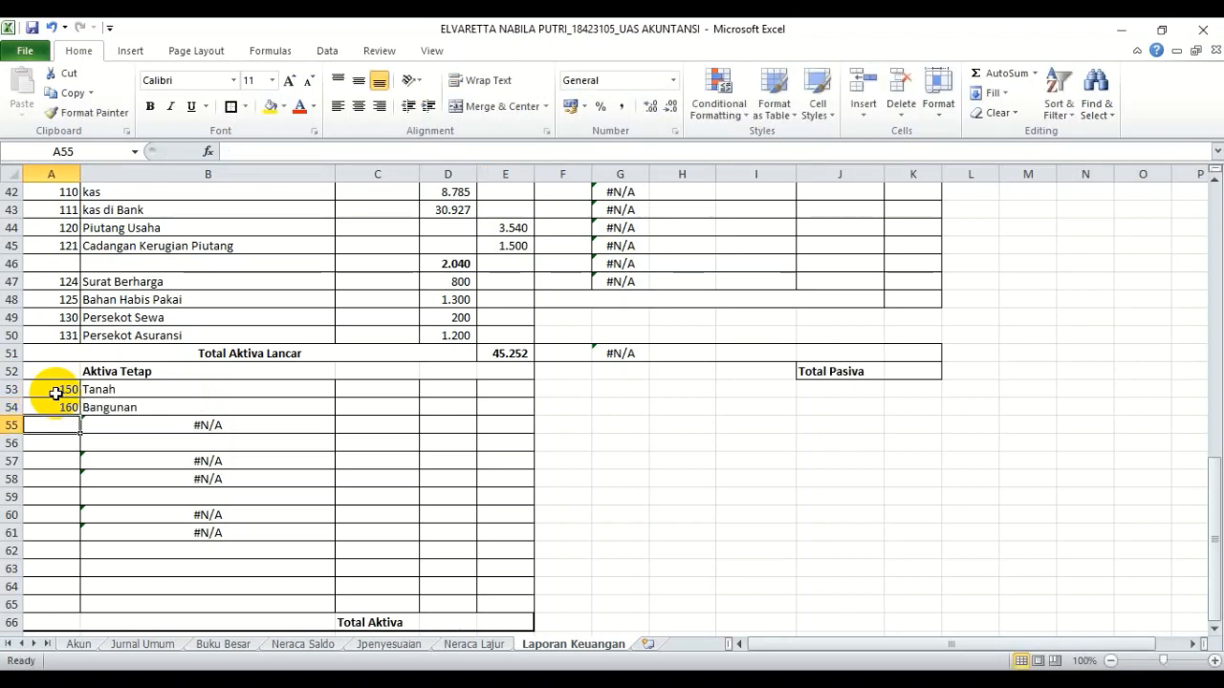
pyautogui.write('161')
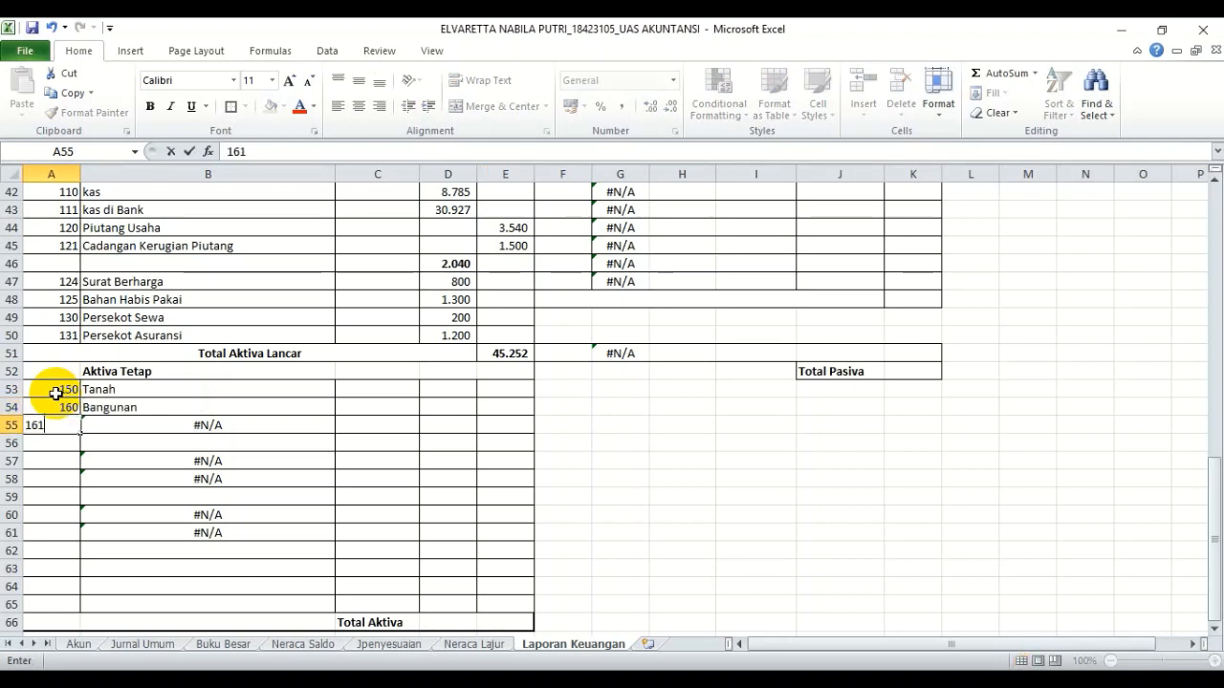
pyautogui.press('Return')
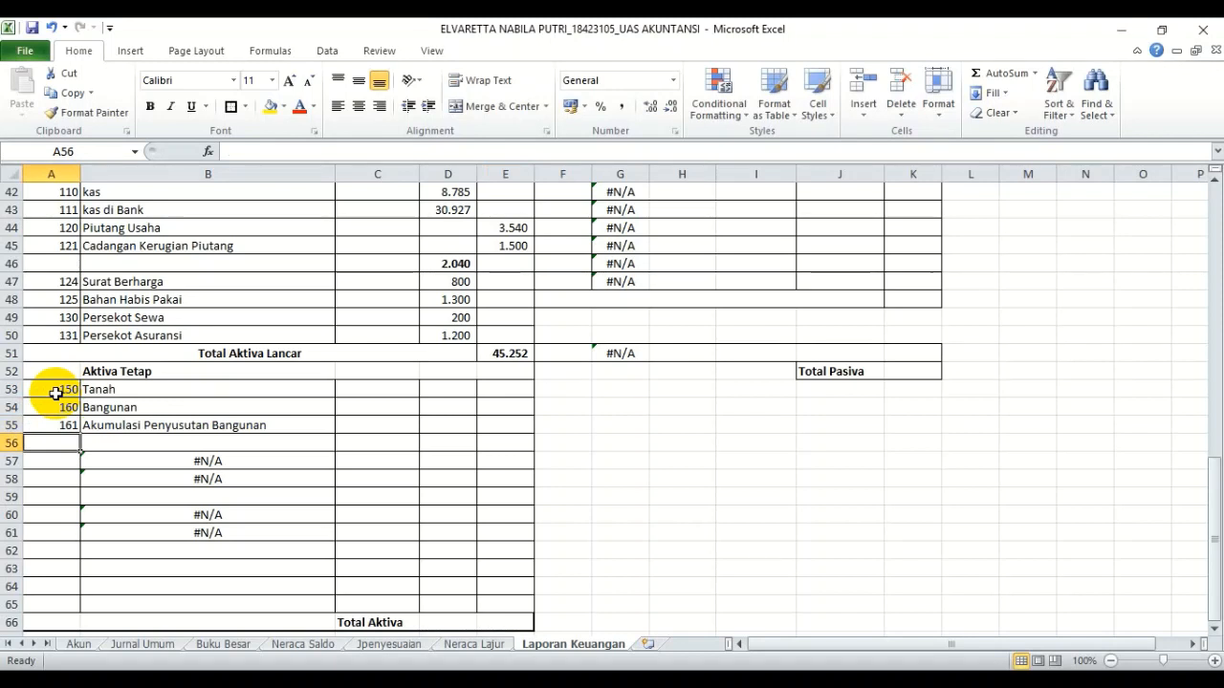
# Enter account codes 170 and 171 in A57:A58 for Peralatan Laundry and its Akumulasi Penyusutan
pyautogui.press('Down')
pyautogui.write('1')
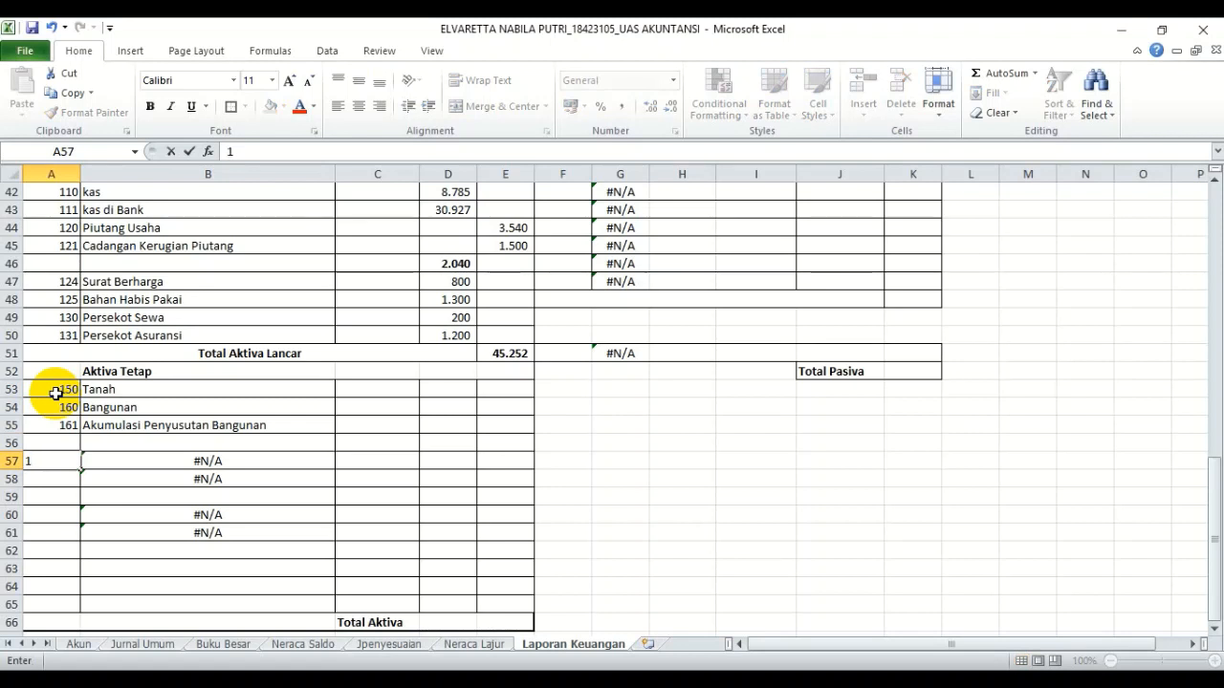
pyautogui.write('70')
pyautogui.press('Return')
pyautogui.write('171')
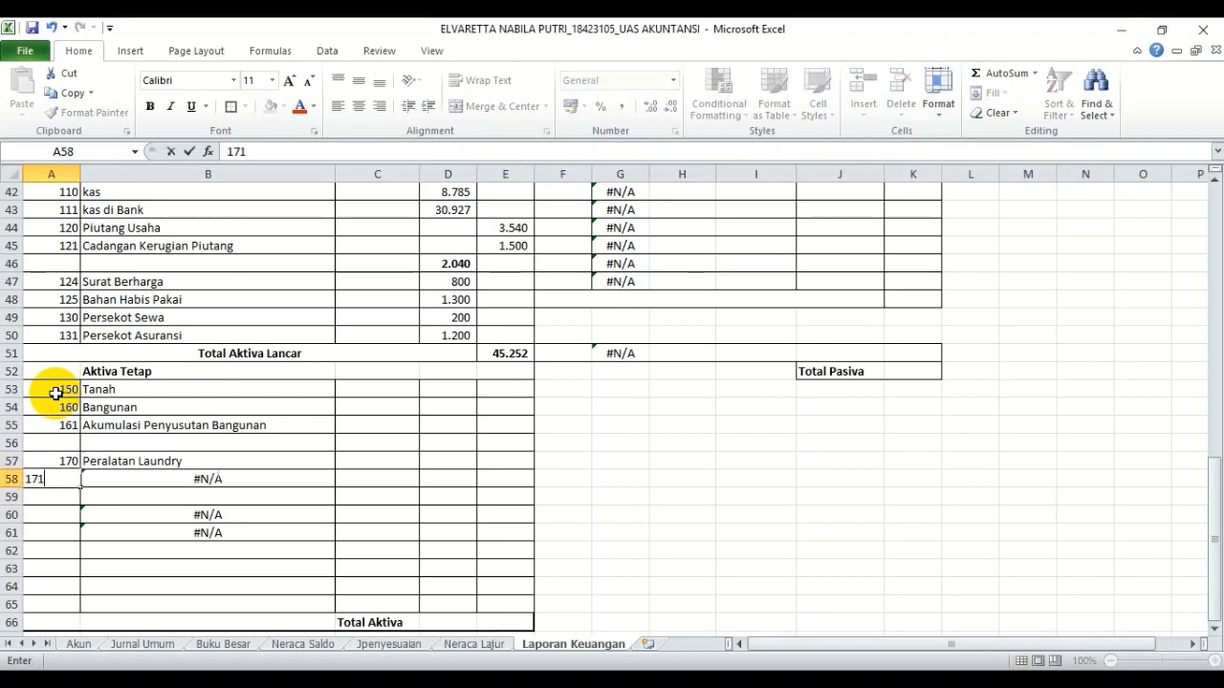
pyautogui.press('Return')
pyautogui.press('Return')
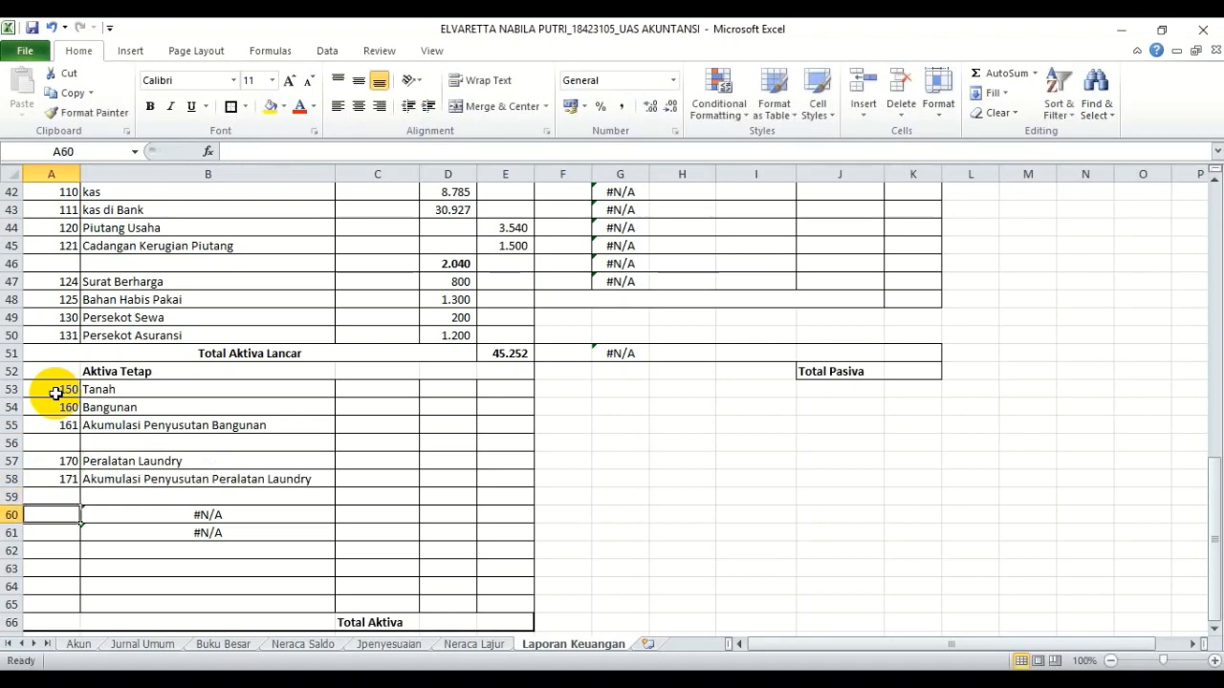
# Enter account codes 180 and 181 in A60:A61 for Kendaraan and Akumulasi Penyusutan Kendaraan
pyautogui.write('180')
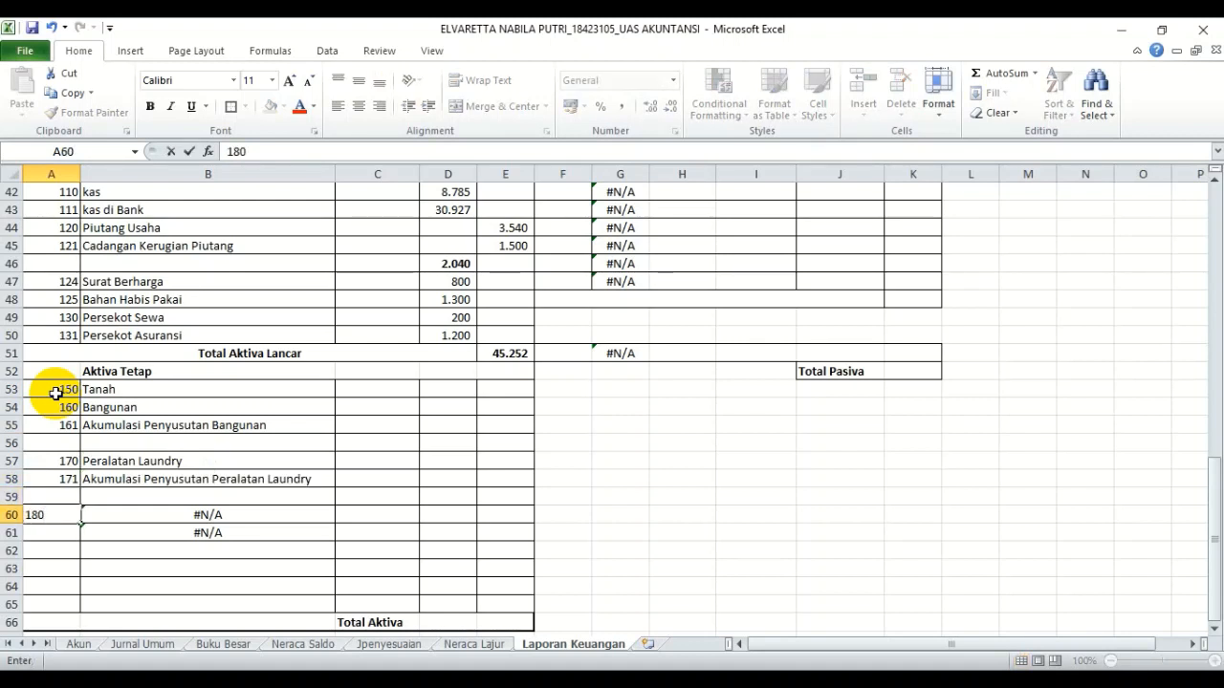
pyautogui.press('Return')
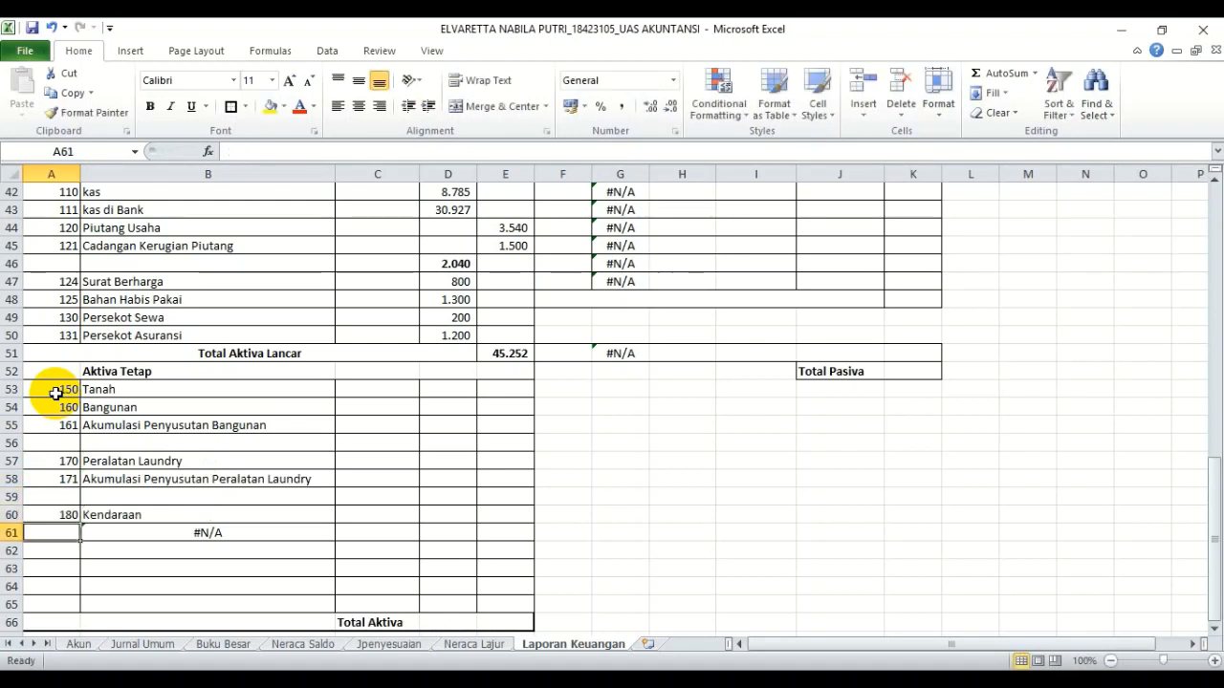
pyautogui.write('1')
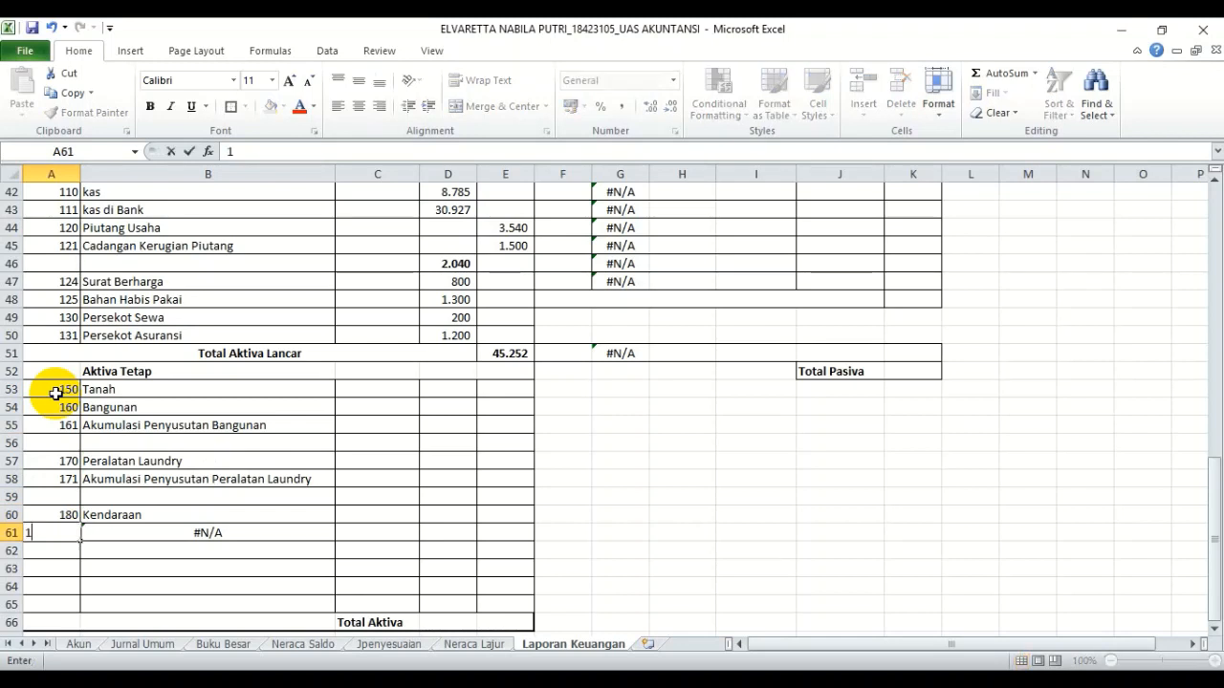
pyautogui.write('81')
pyautogui.press('Tab')
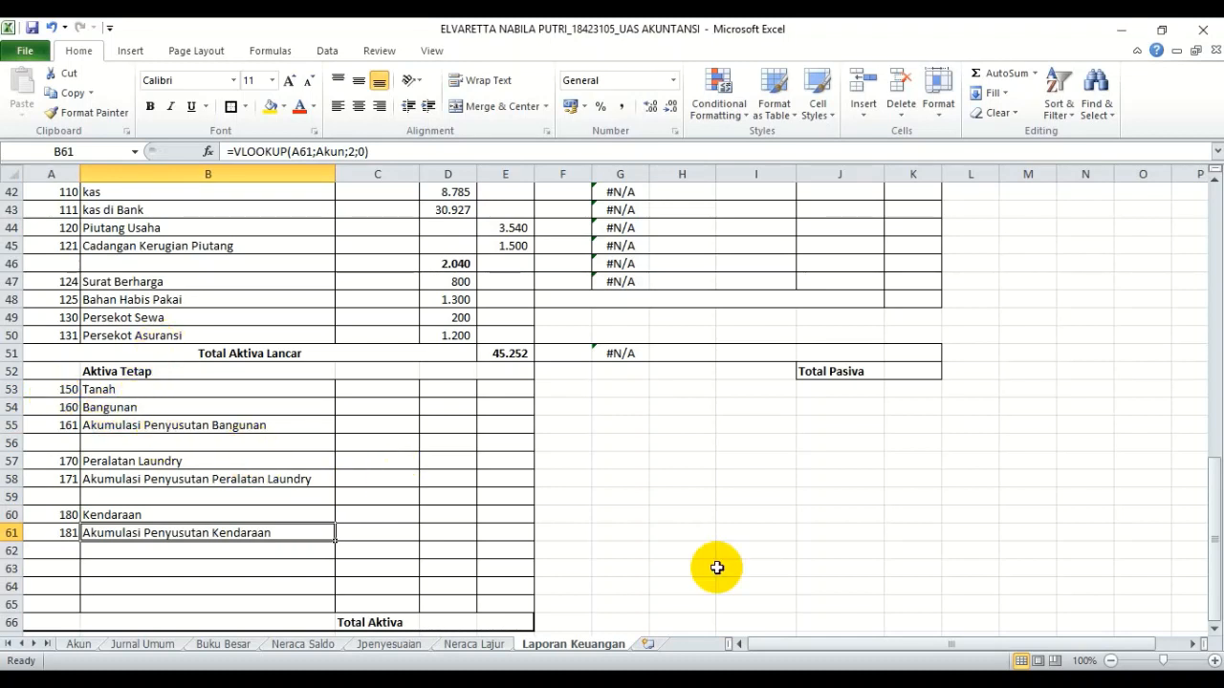
# Try to copy Tanah's Neraca debit balance from K16 of Neraca Lajur into D53 using Paste Special with All
pyautogui.click(483, 645)
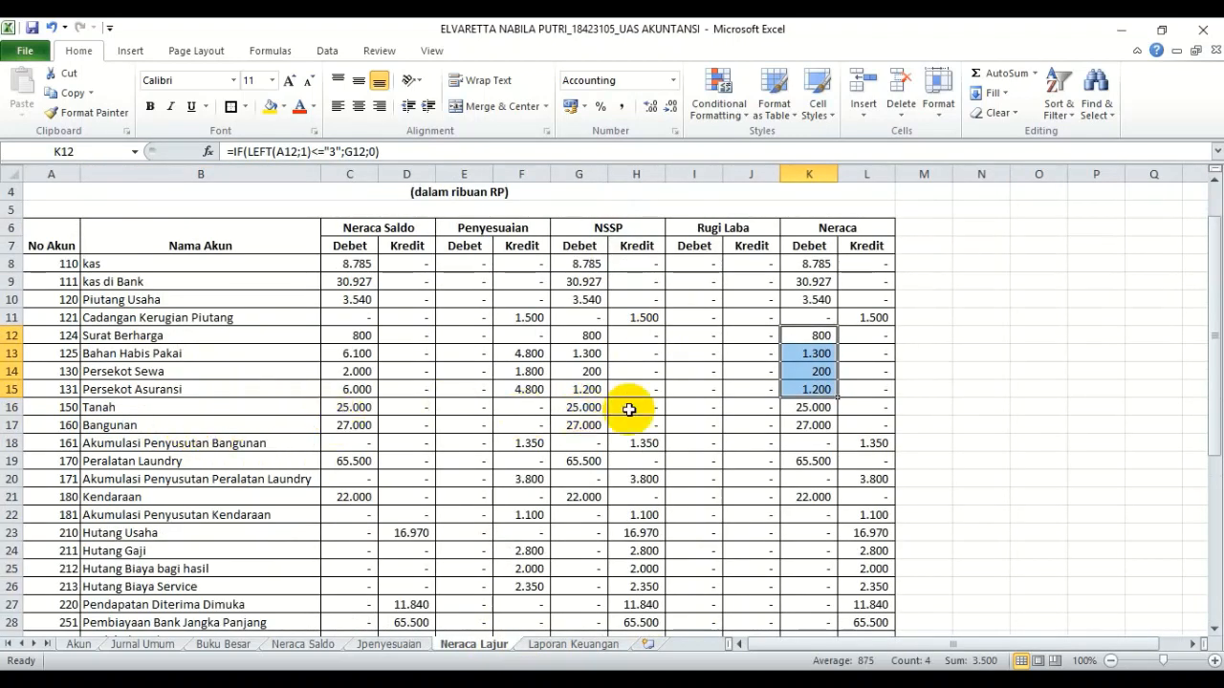
pyautogui.click(797, 408)
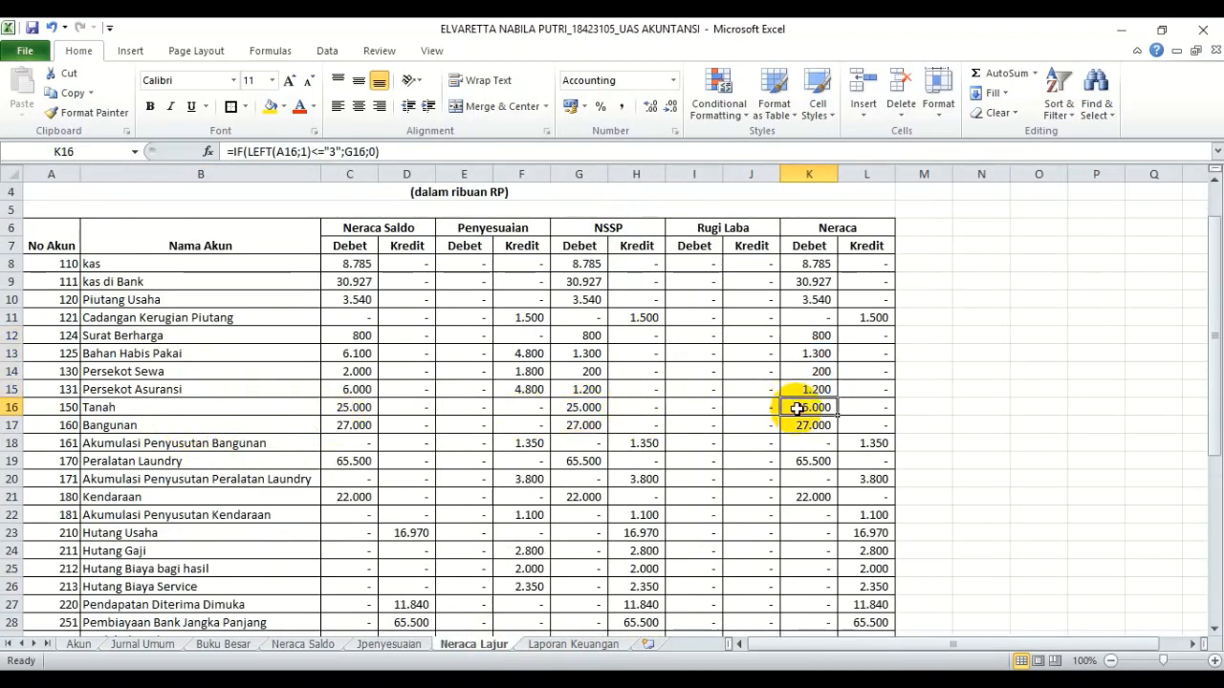
pyautogui.hotkey('ctrl', 'c')
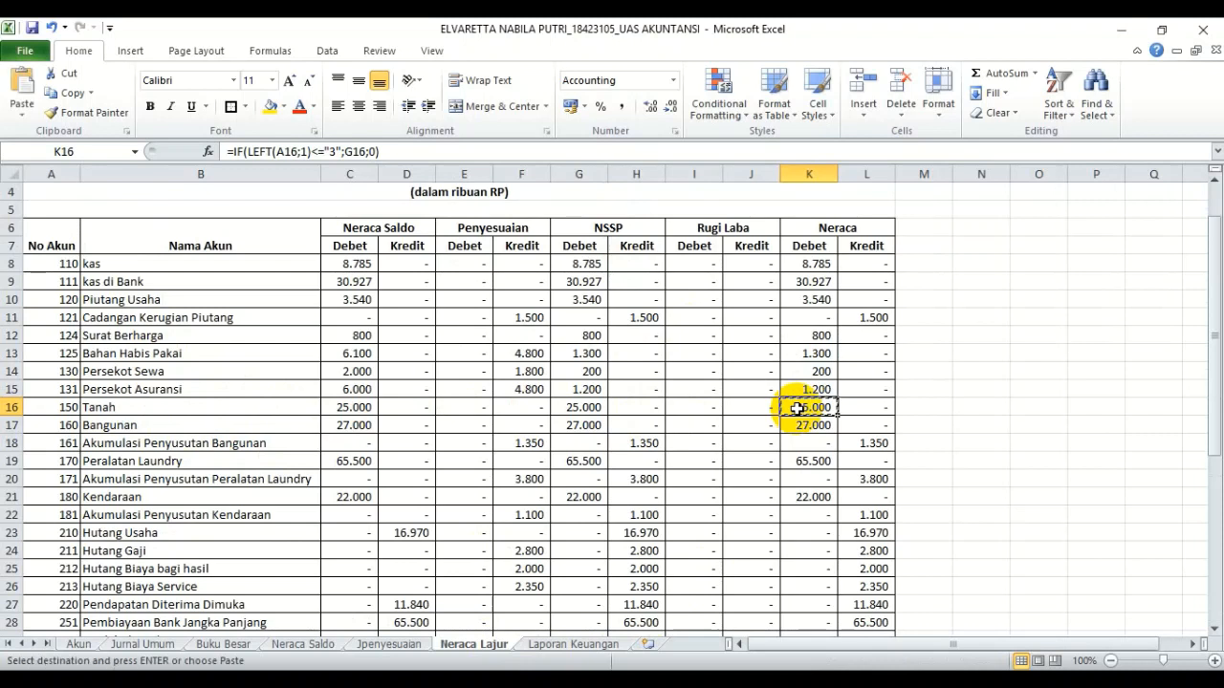
pyautogui.click(597, 647)
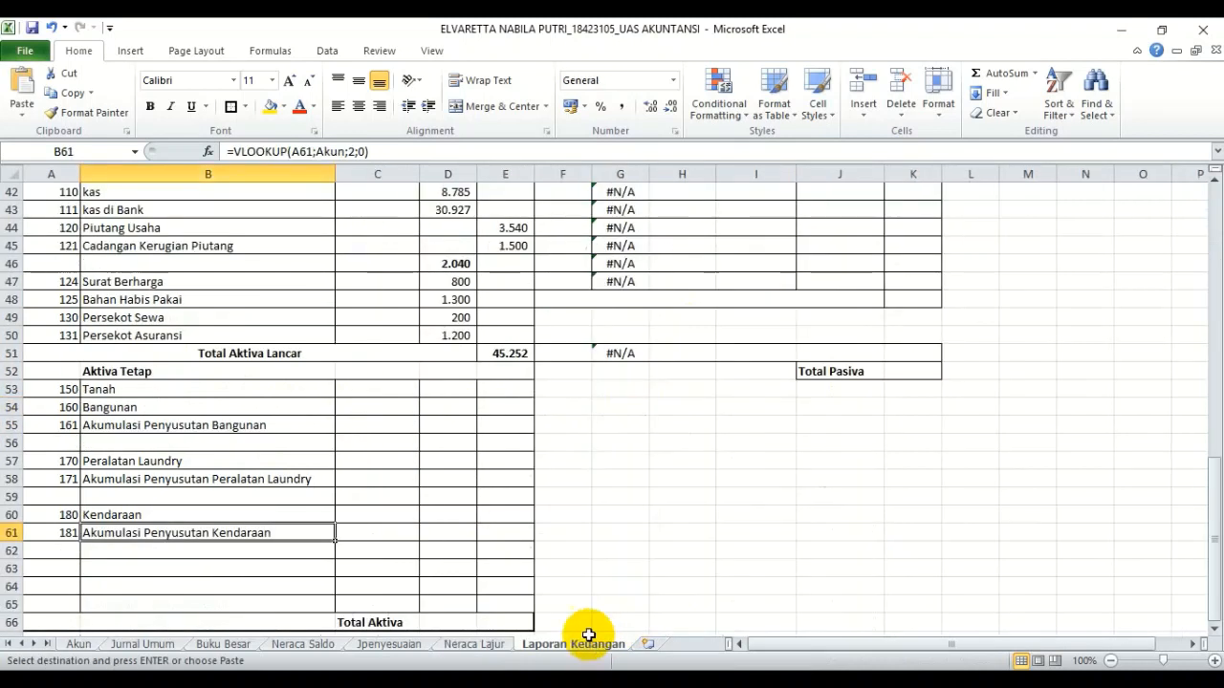
pyautogui.click(451, 407)
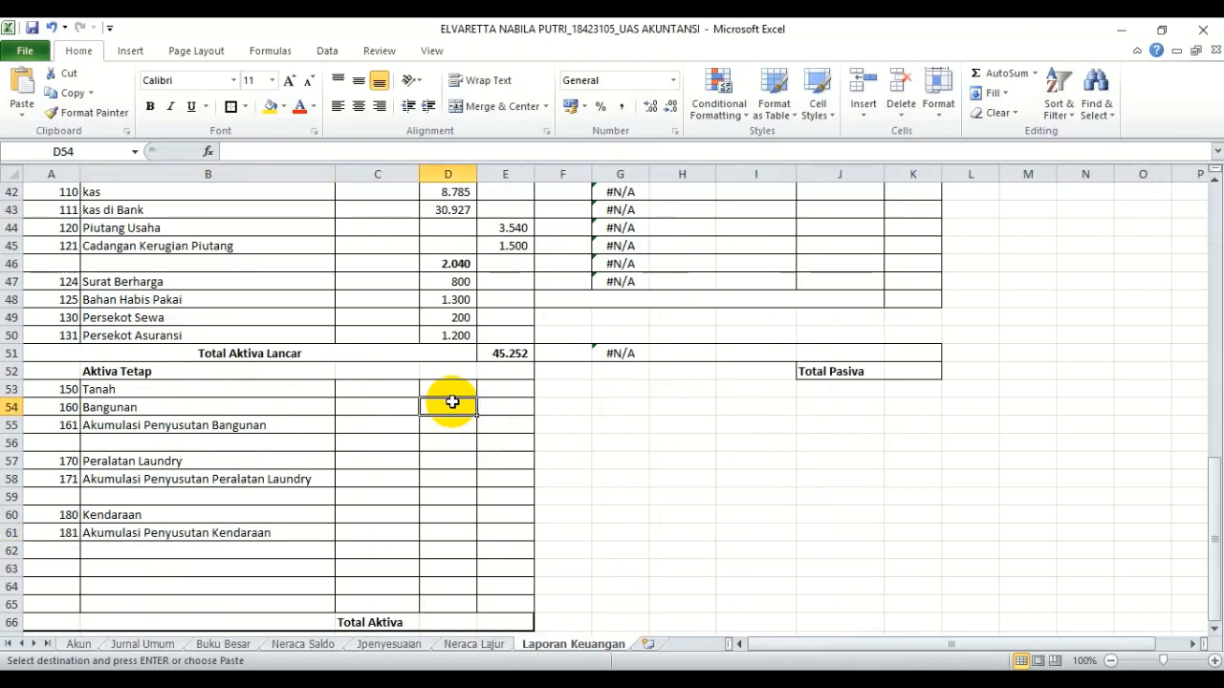
pyautogui.click(453, 395)
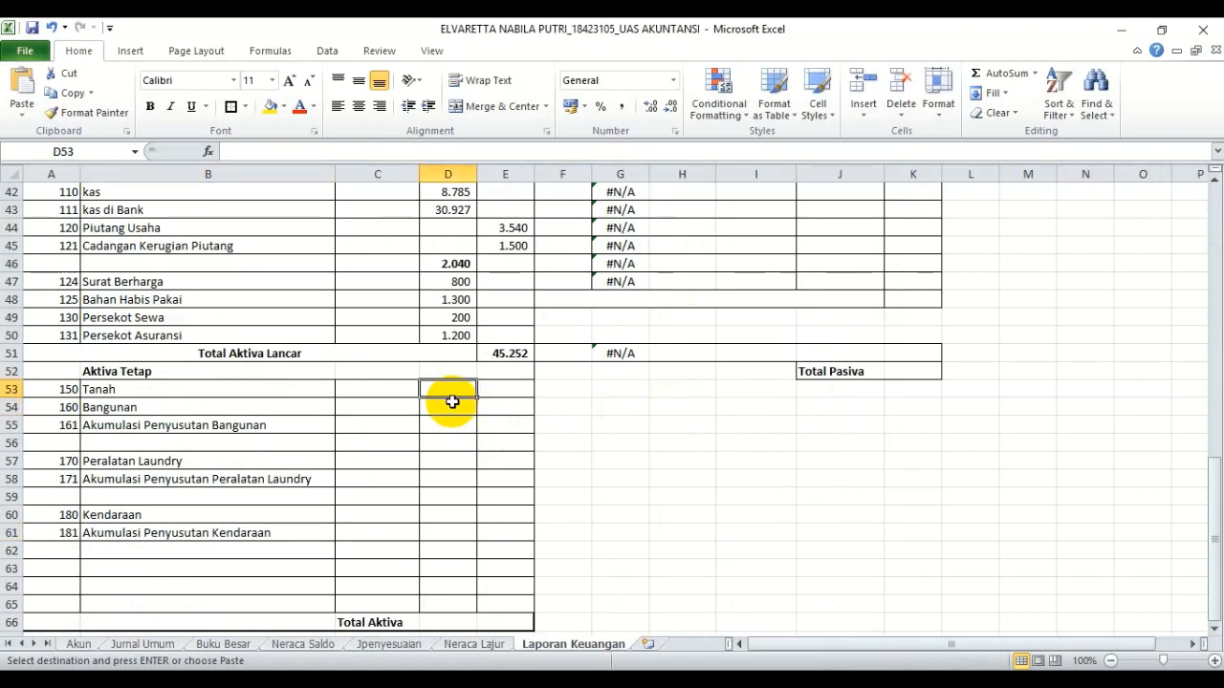
pyautogui.click(23, 117)
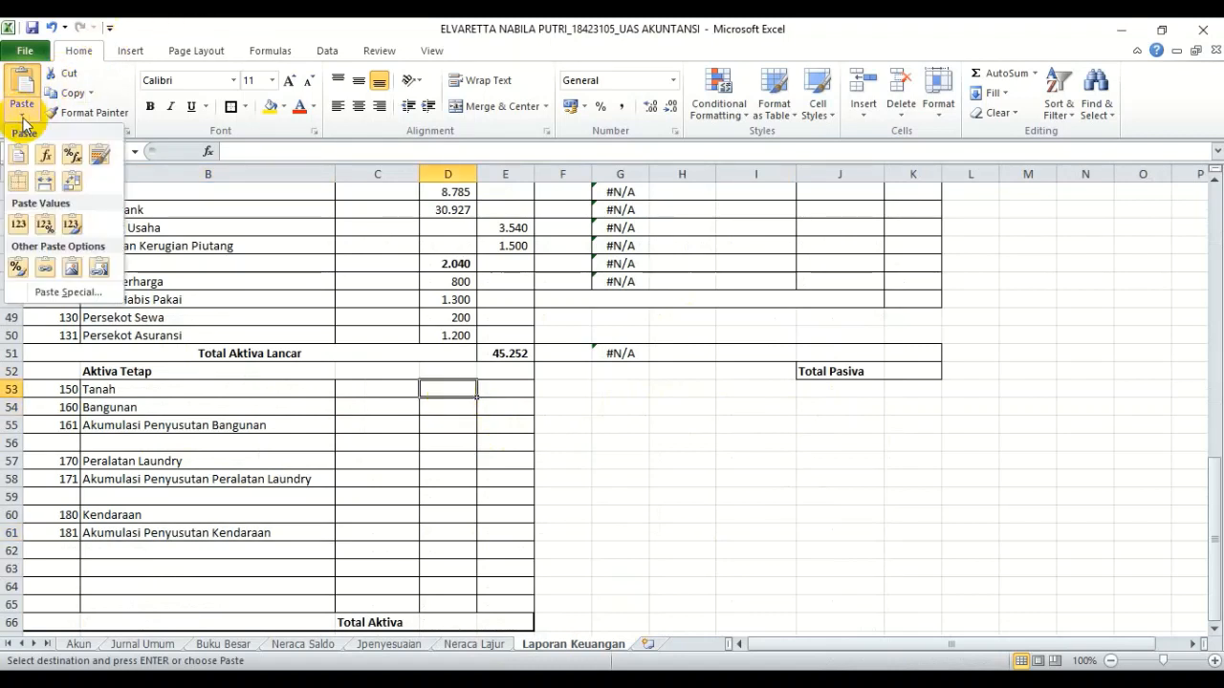
pyautogui.click(32, 292)
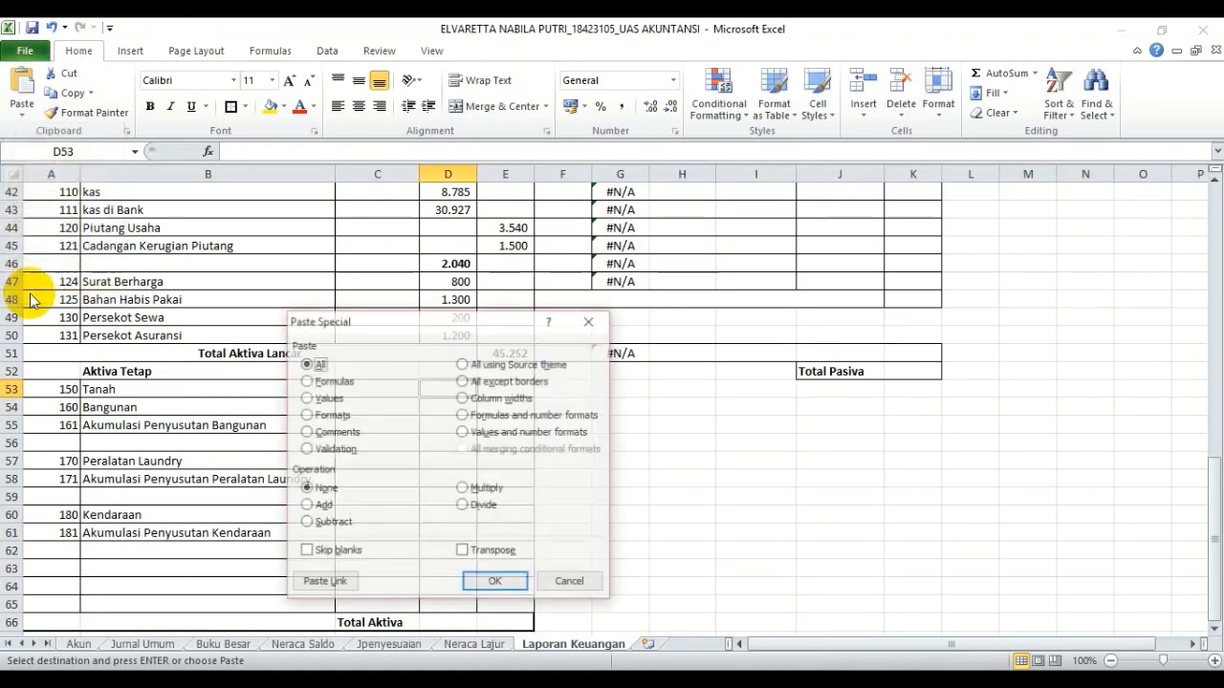
pyautogui.click(481, 584)
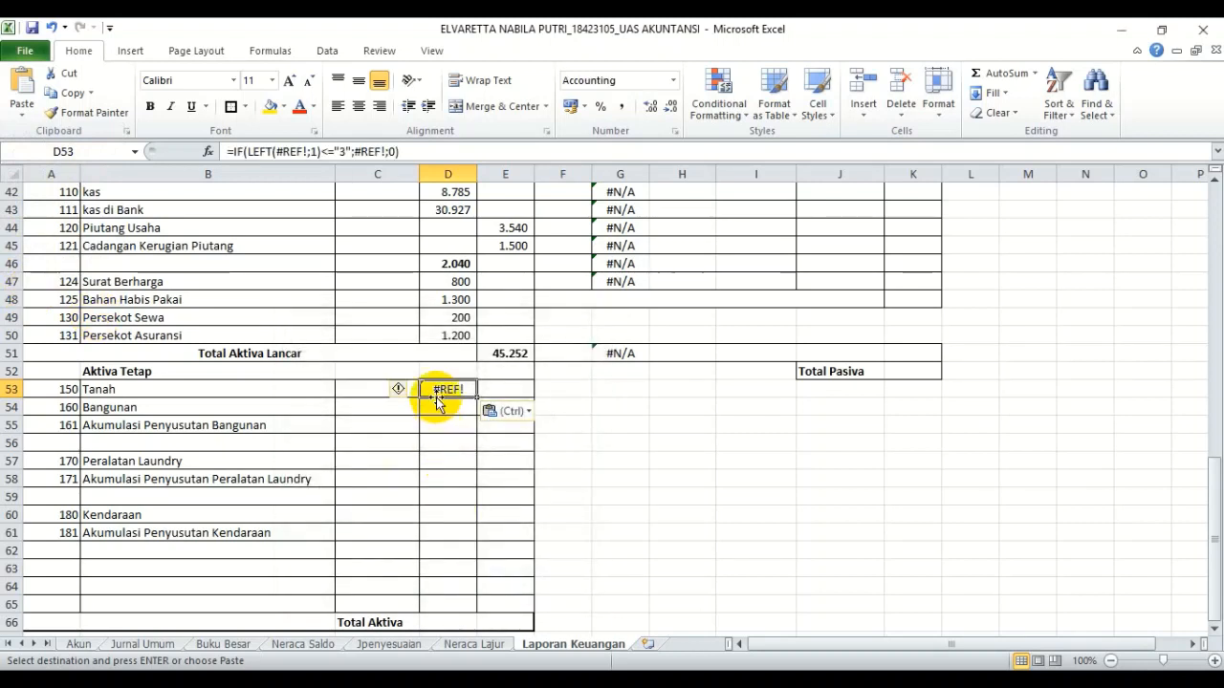
# Clear the pasted formula from D53 on the Tanah row
pyautogui.click(444, 408)
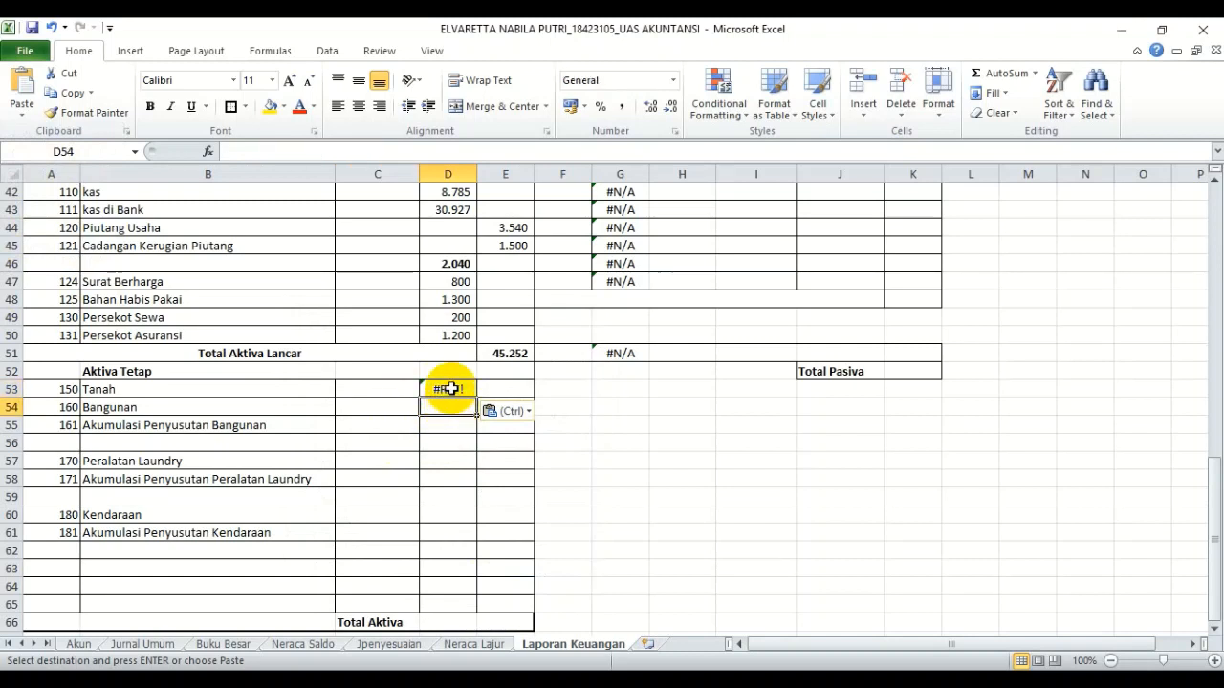
pyautogui.click(446, 387)
pyautogui.press('BackSpace')
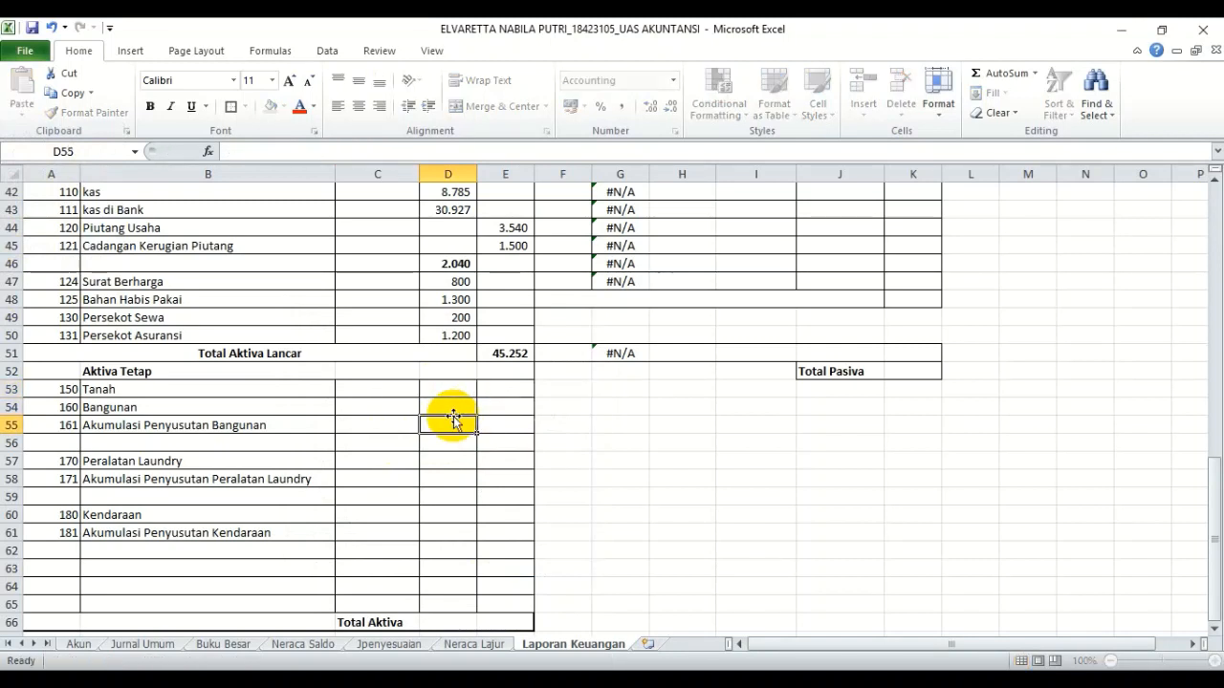
pyautogui.click(449, 411)
pyautogui.click(449, 387)
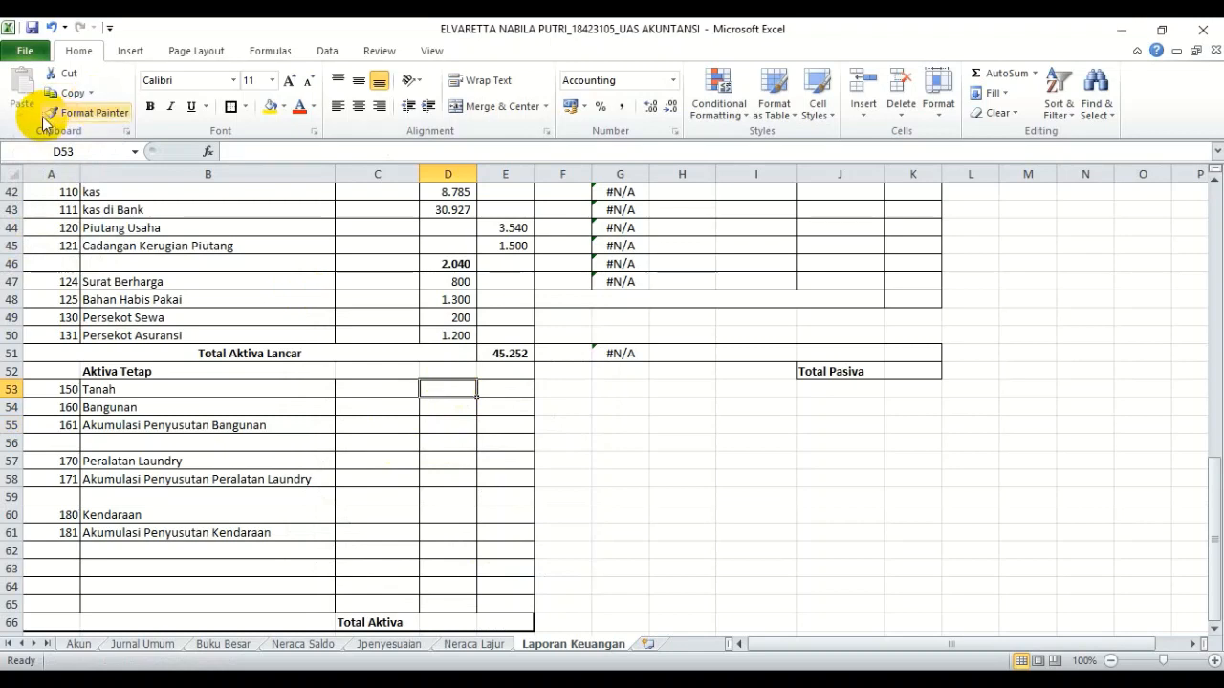
# Paste Tanah's Neraca debit balance from K16 of Neraca Lajur as a link into D53 of Laporan Keuangan
pyautogui.click(475, 645)
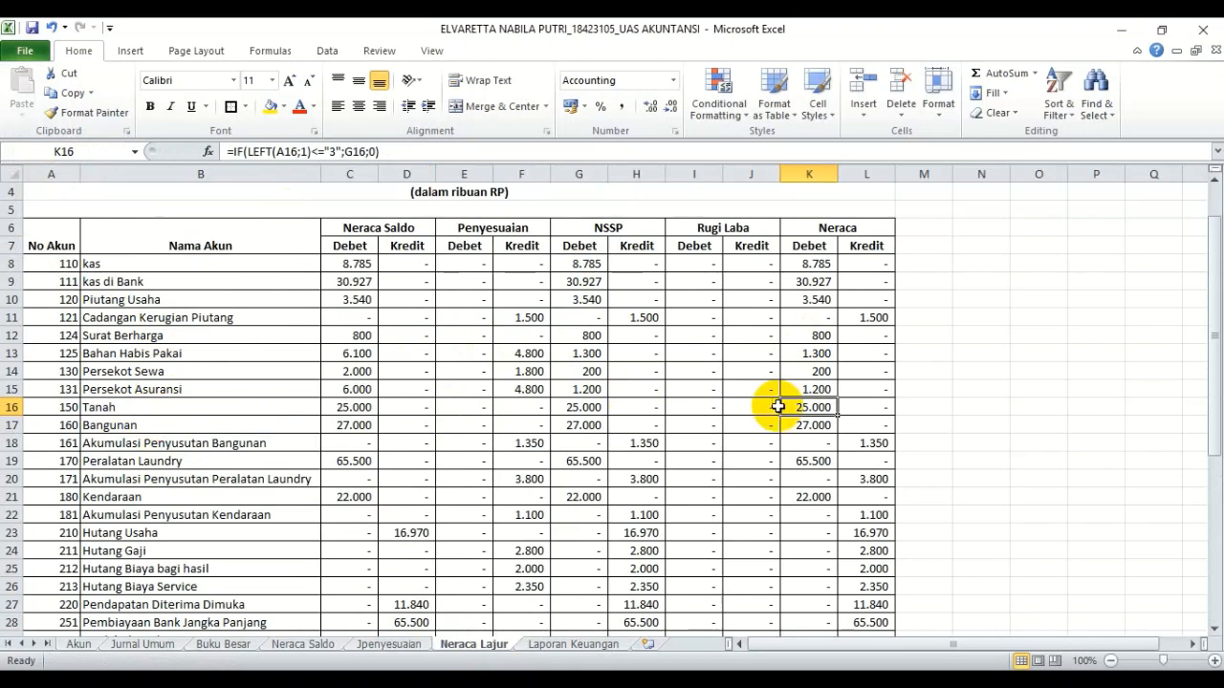
pyautogui.hotkey('ctrl', 'c')
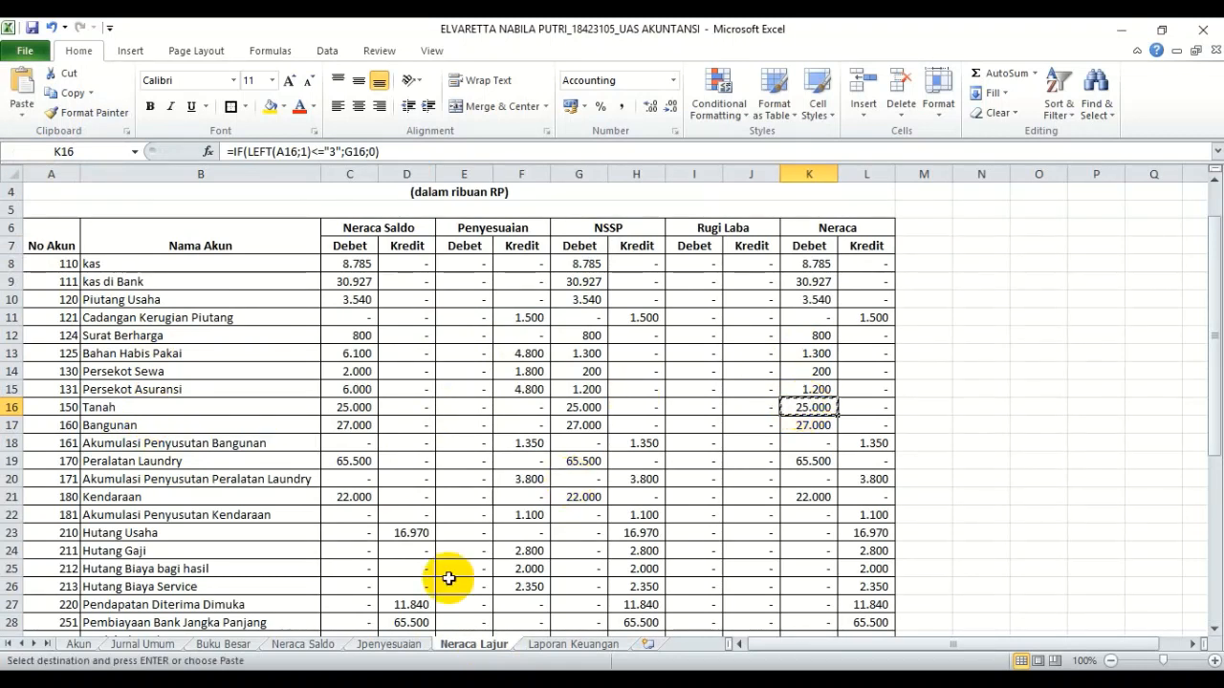
pyautogui.click(574, 644)
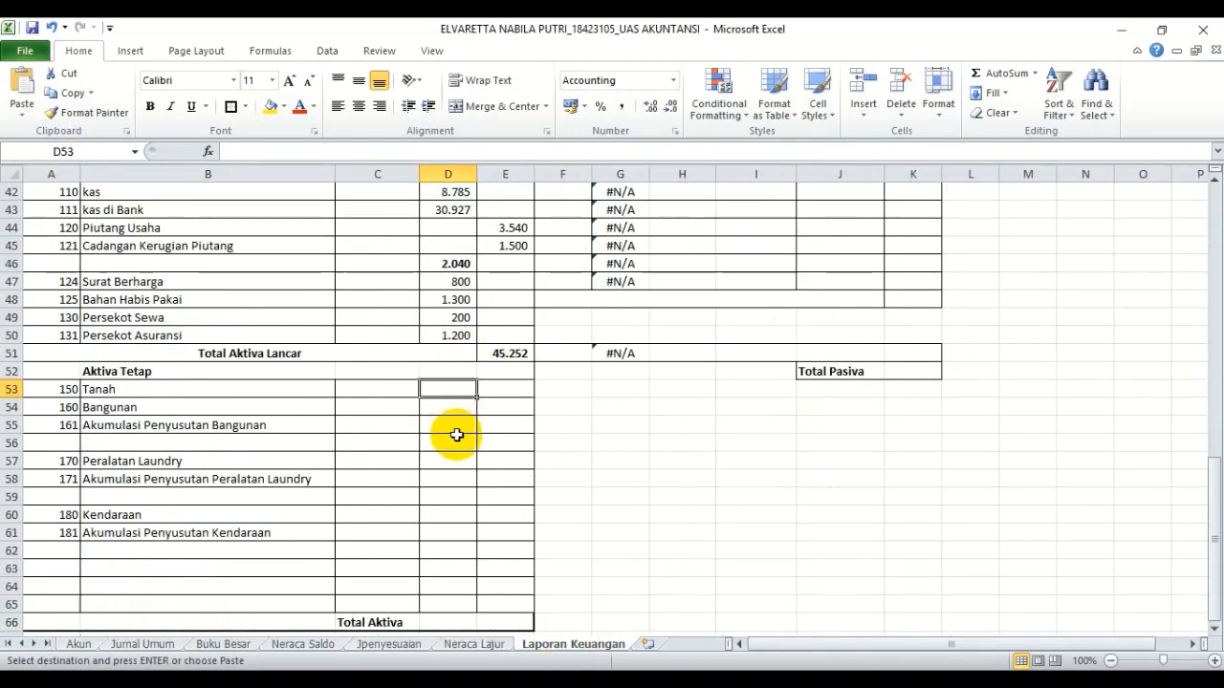
pyautogui.click(450, 390)
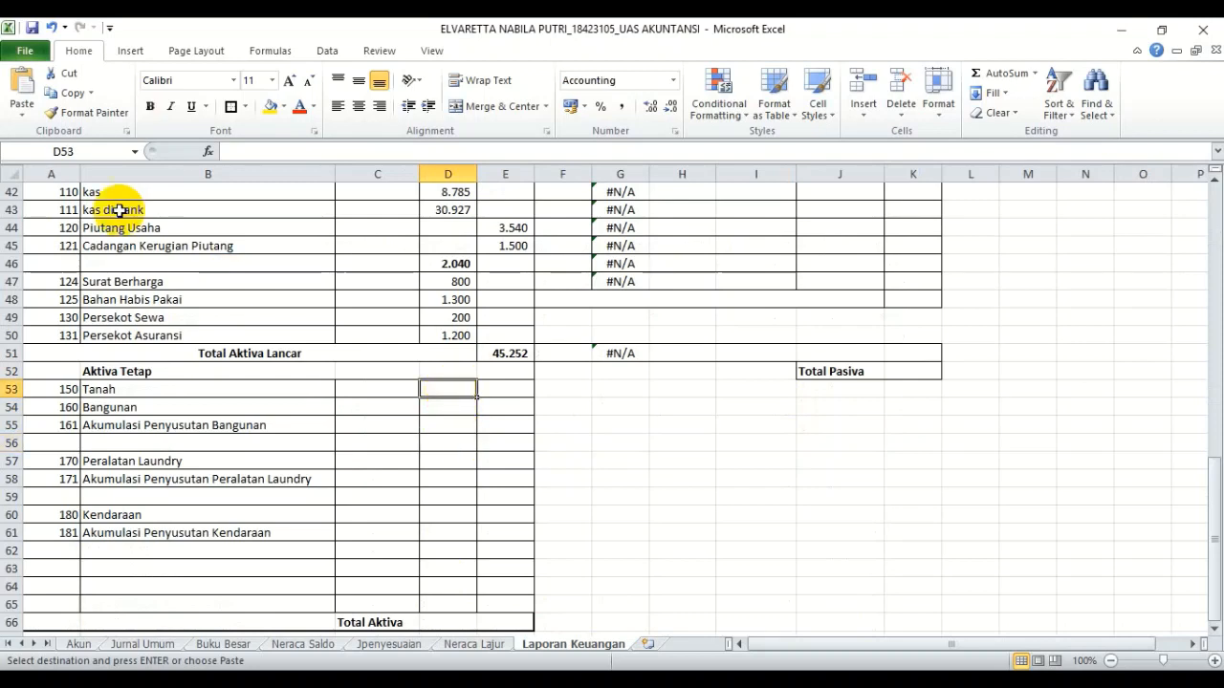
pyautogui.click(22, 107)
pyautogui.click(52, 298)
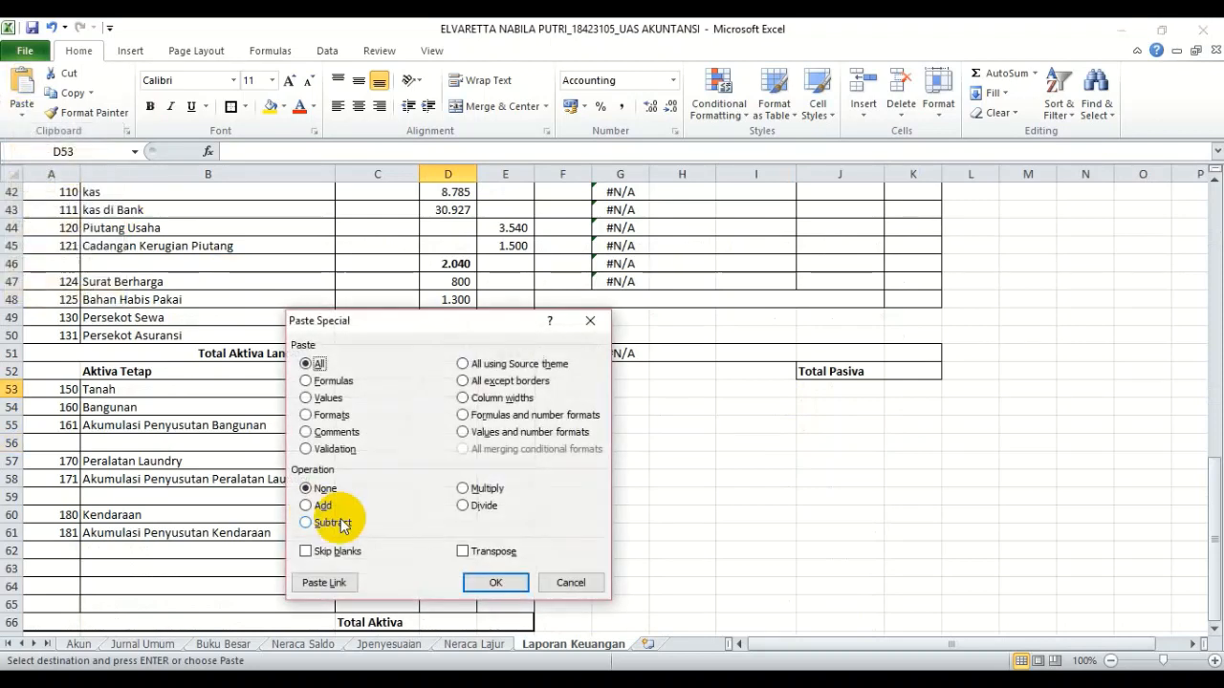
pyautogui.click(322, 583)
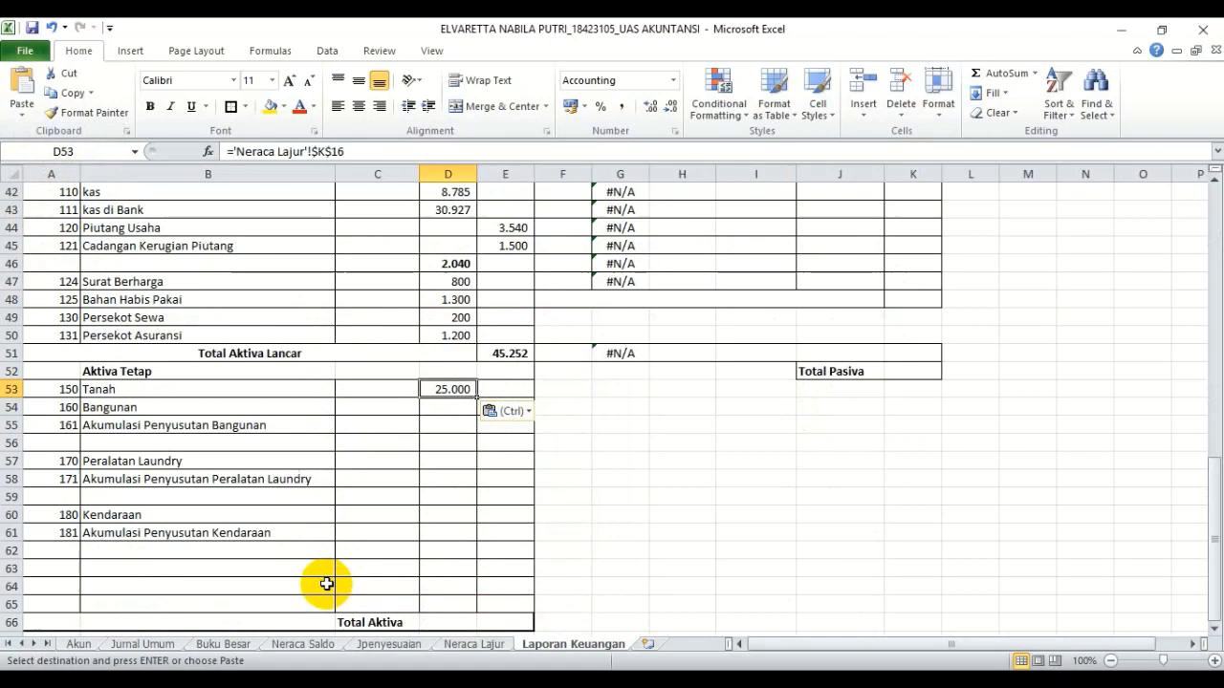
# Paste Bangunan's Neraca debit balance from K17 of Neraca Lajur as a link into E54 of Laporan Keuangan
pyautogui.click(461, 406)
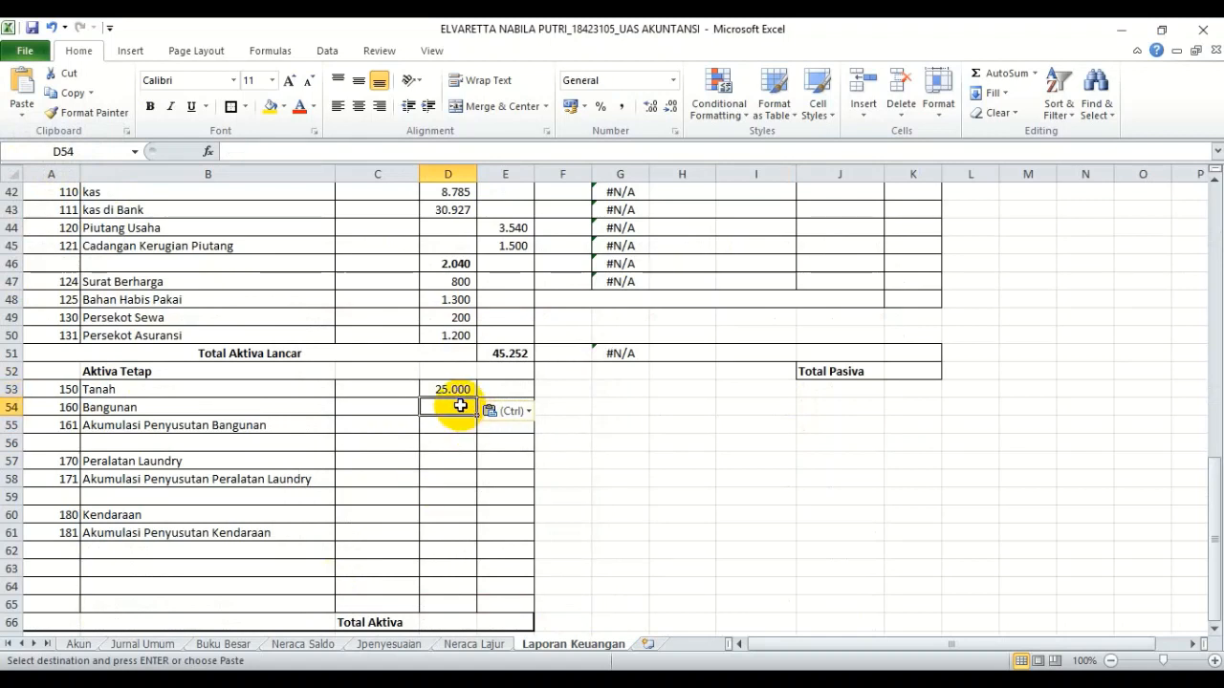
pyautogui.press('Right')
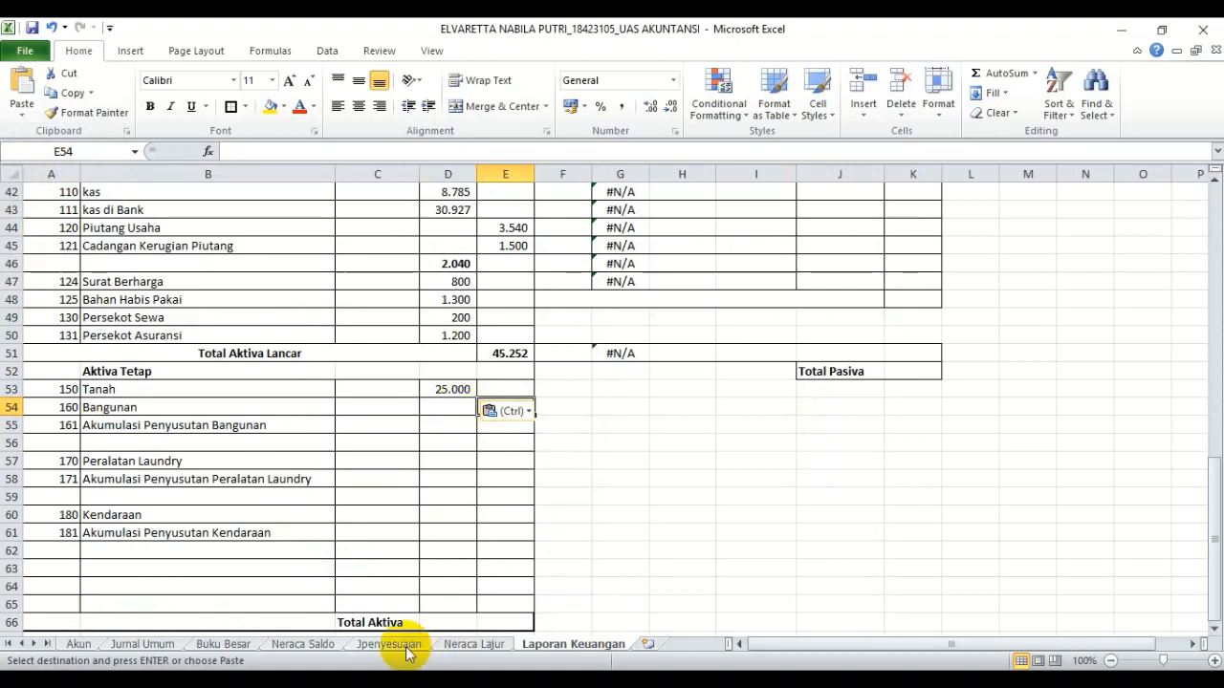
pyautogui.click(461, 644)
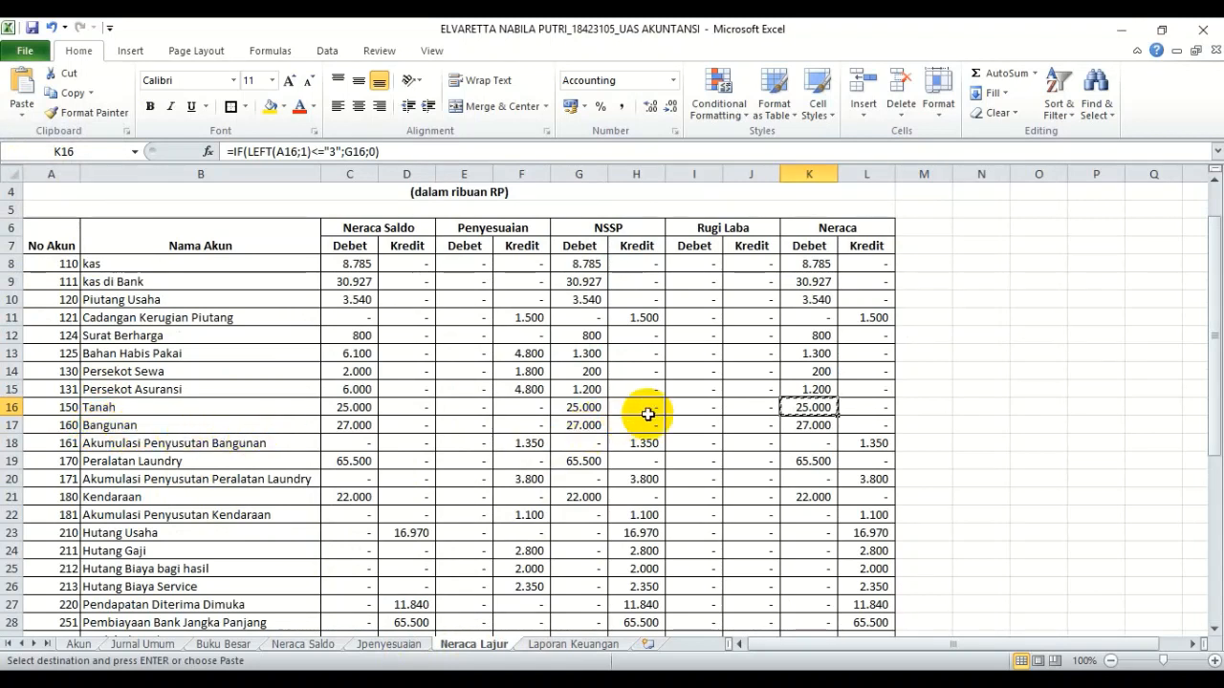
pyautogui.click(809, 426)
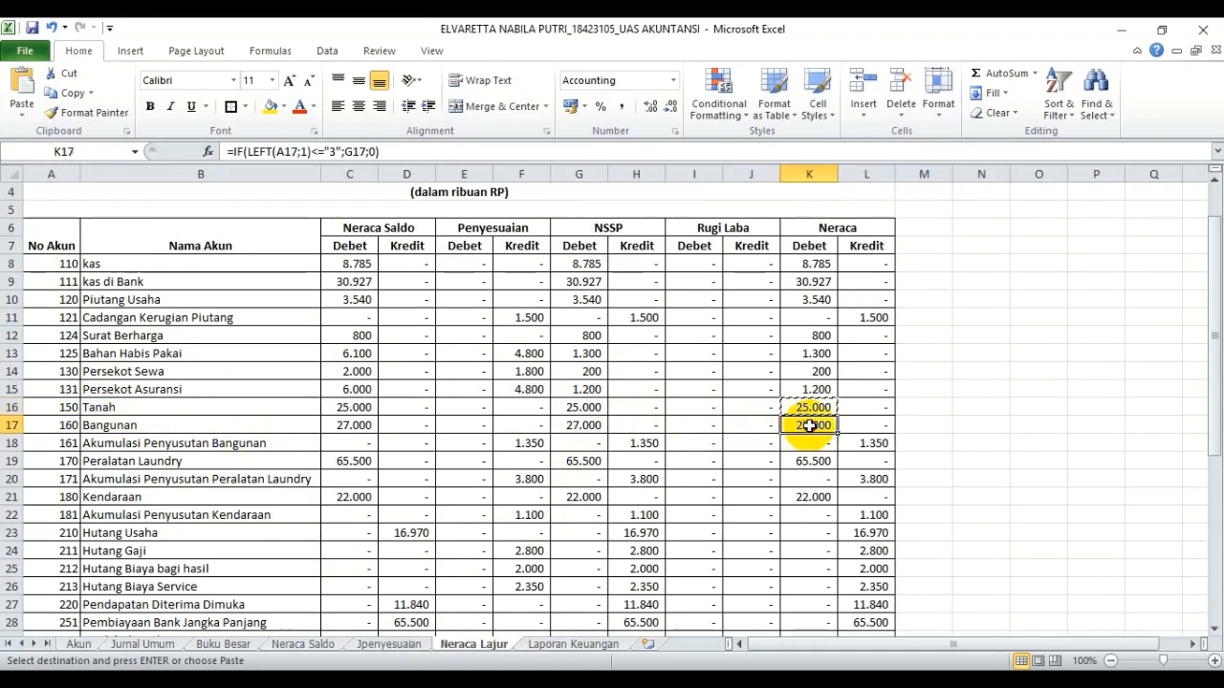
pyautogui.click(559, 643)
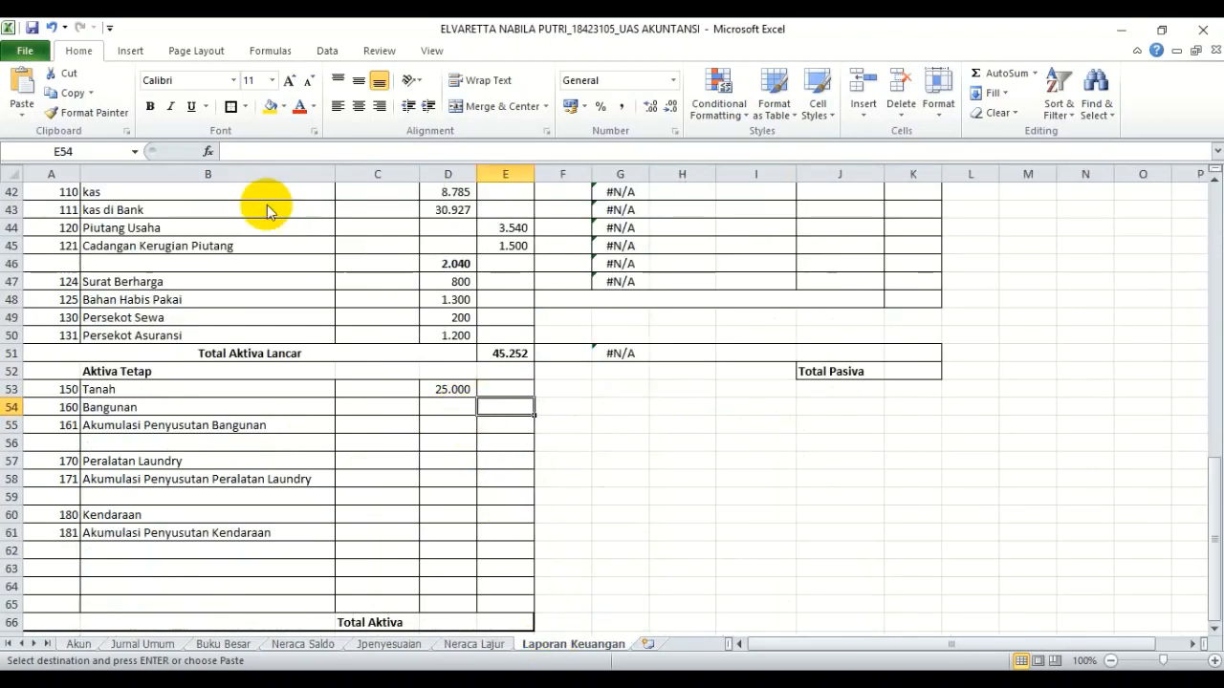
pyautogui.click(22, 114)
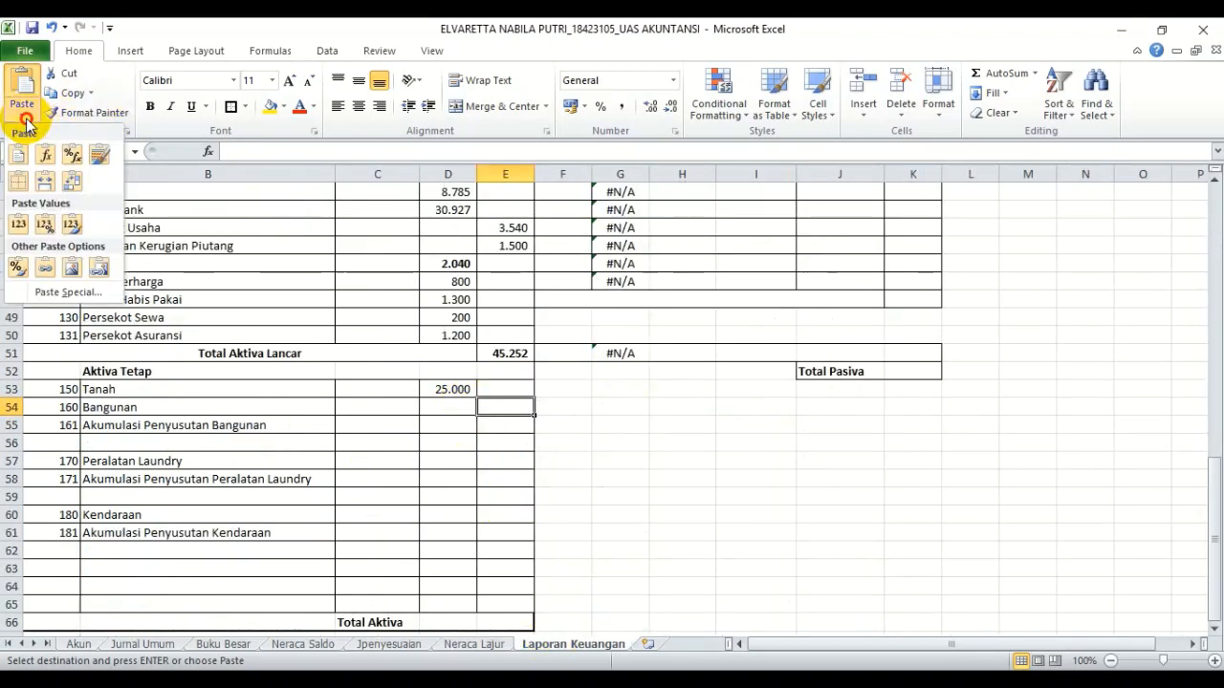
pyautogui.click(33, 294)
pyautogui.click(326, 583)
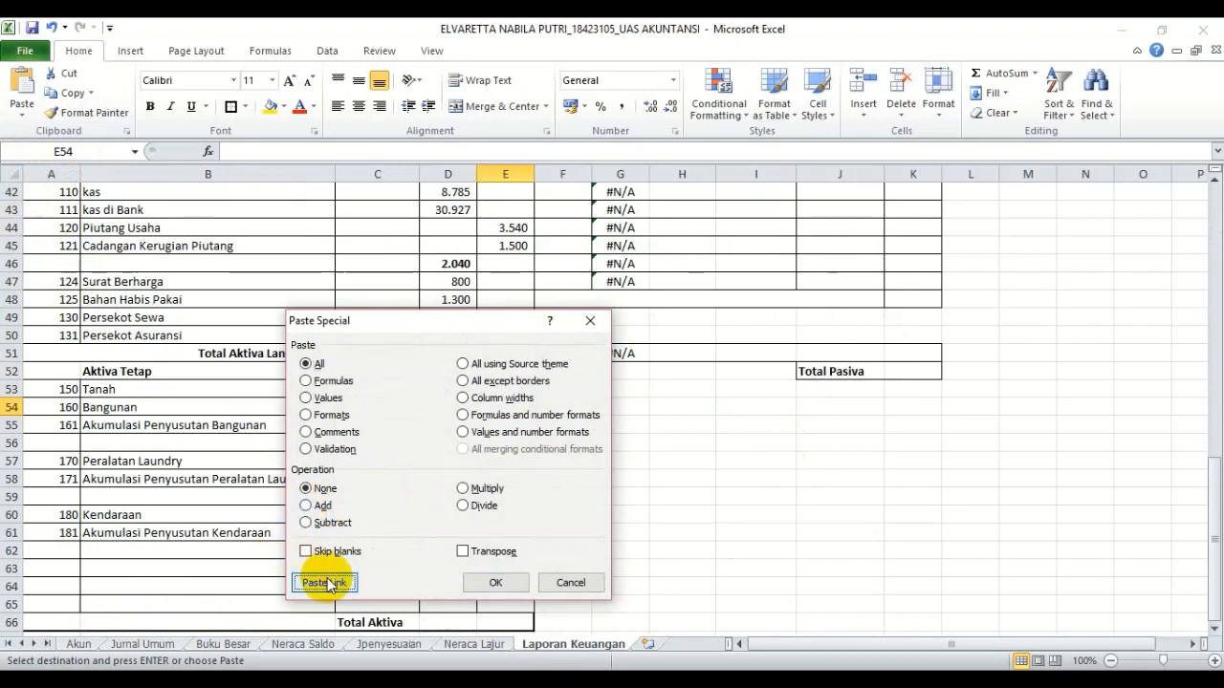
# Link E55 of Laporan Keuangan to the Akumulasi Penyusutan Bangunan credit balance in L18 of Neraca Lajur
pyautogui.press('Down')
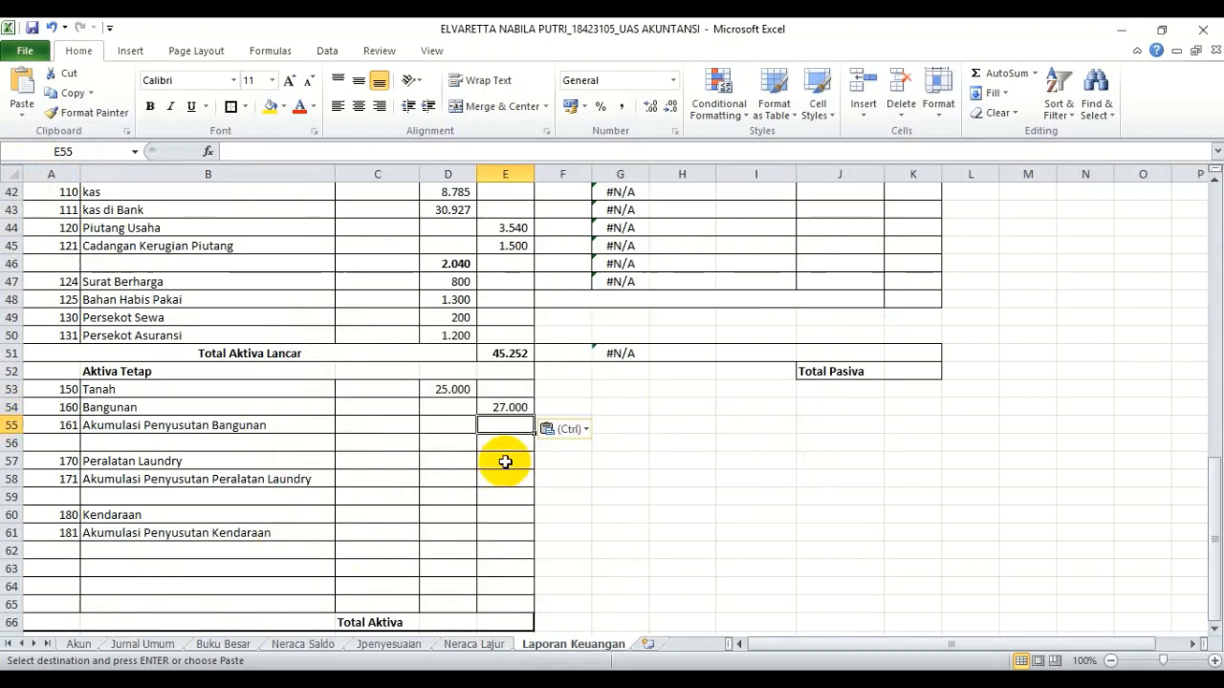
pyautogui.click(486, 647)
pyautogui.click(864, 441)
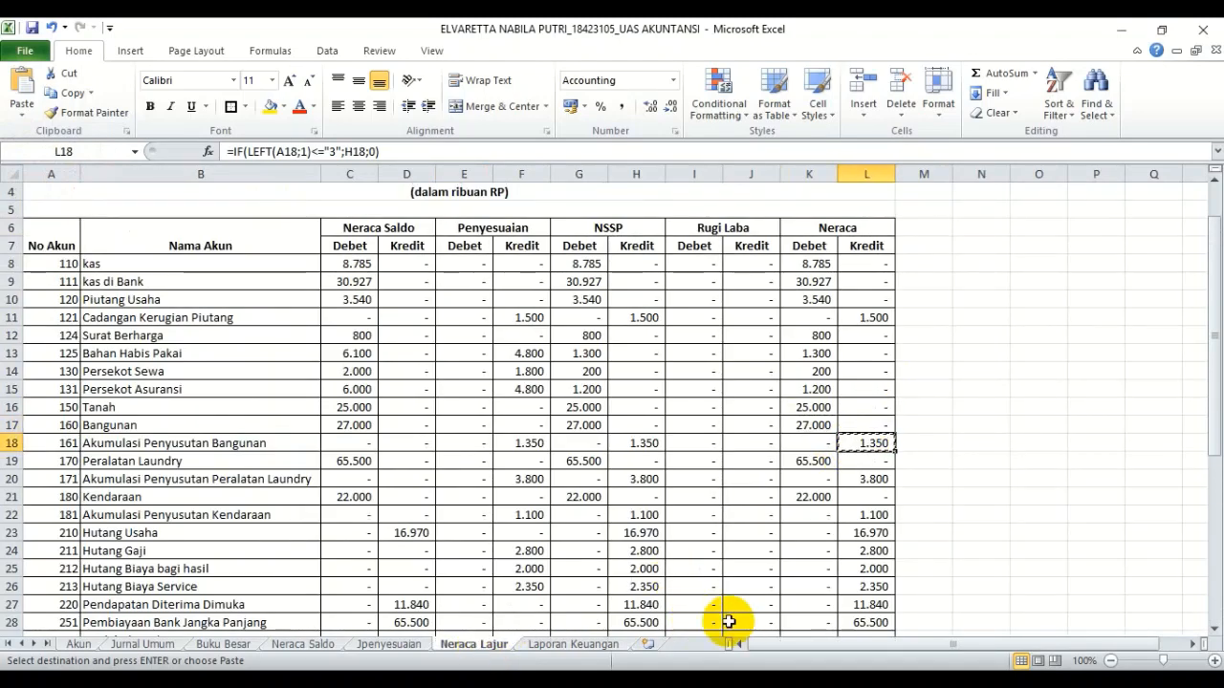
pyautogui.click(585, 645)
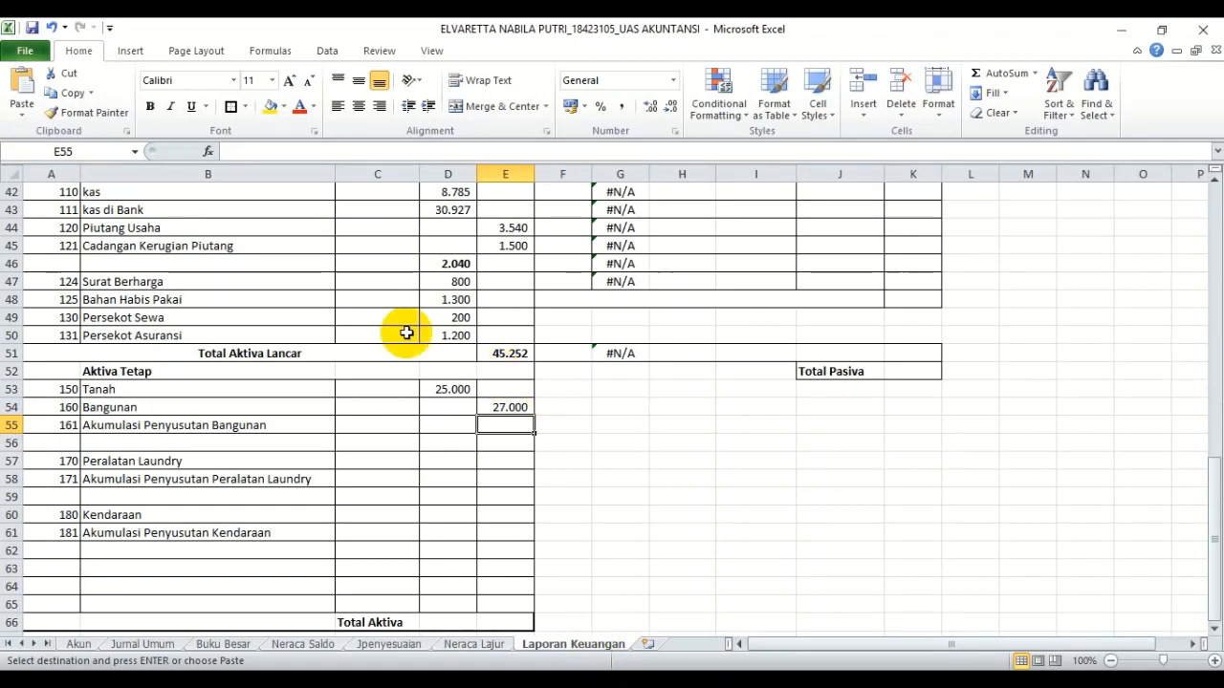
pyautogui.click(23, 107)
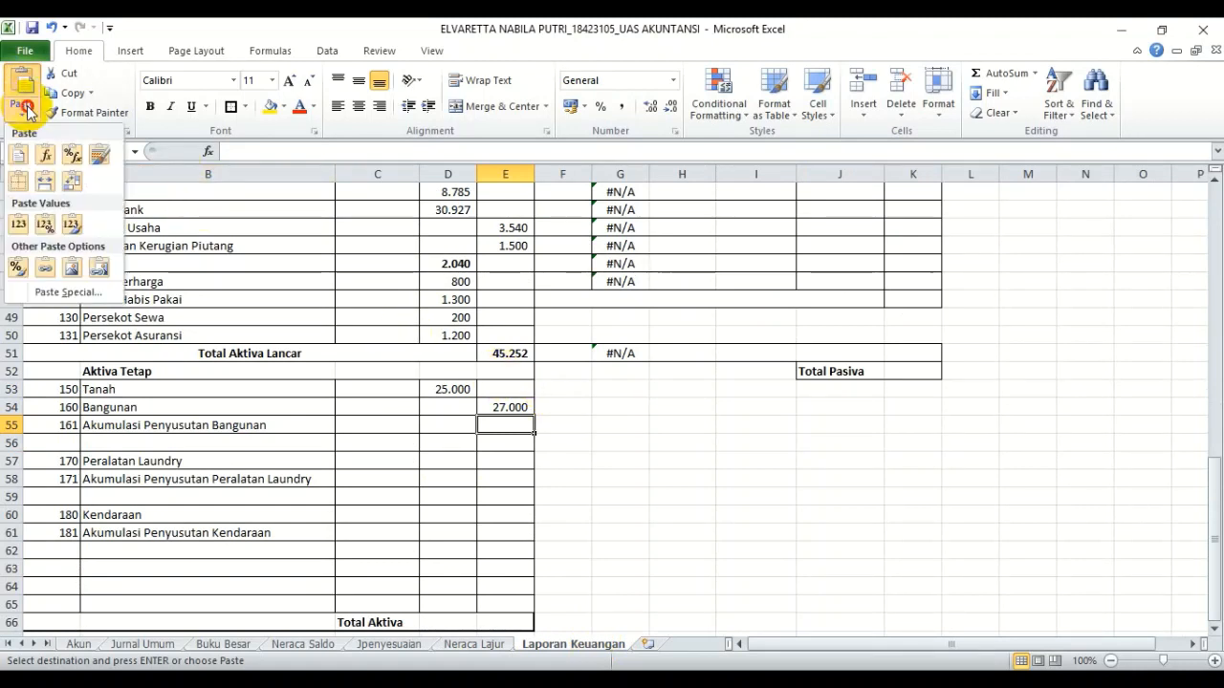
pyautogui.click(43, 308)
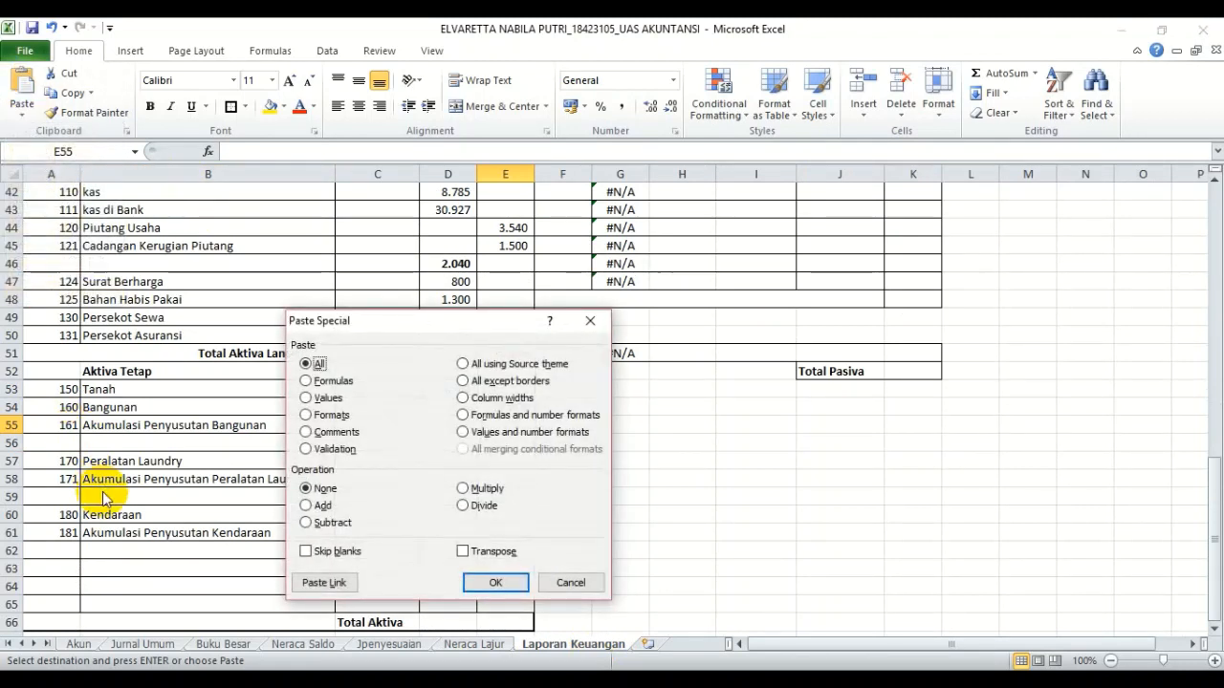
pyautogui.click(309, 580)
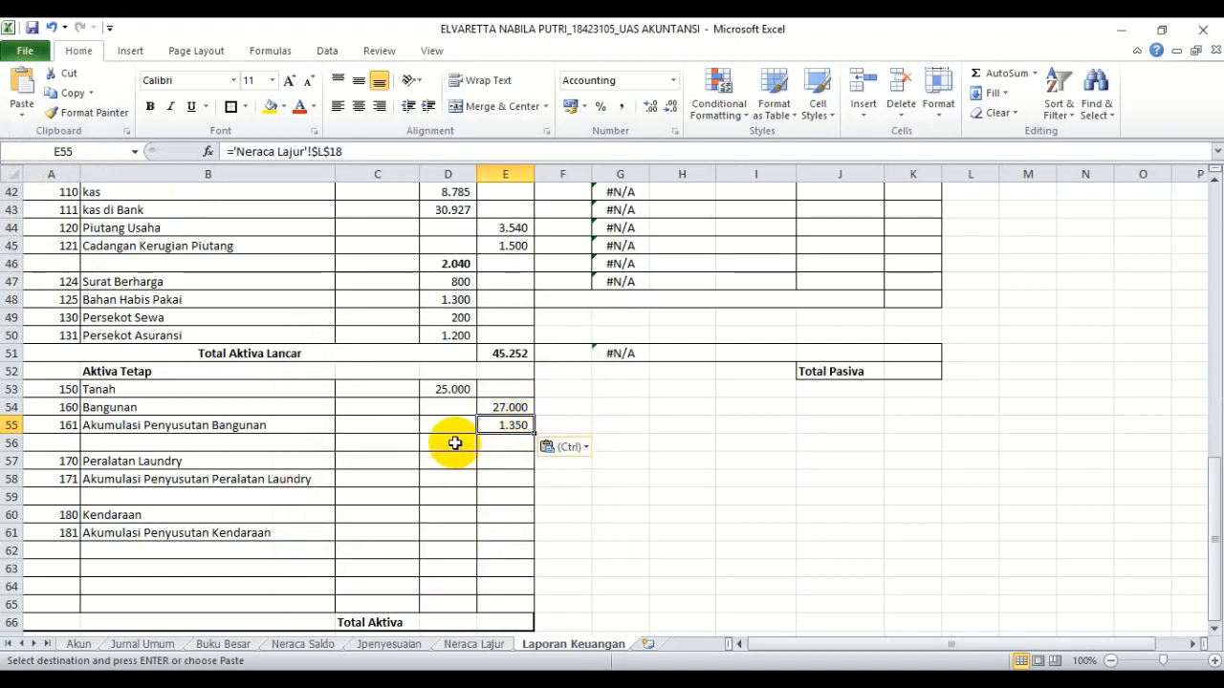
# Compute Bangunan's net value in D56 with the formula =E54-E55
pyautogui.click(455, 444)
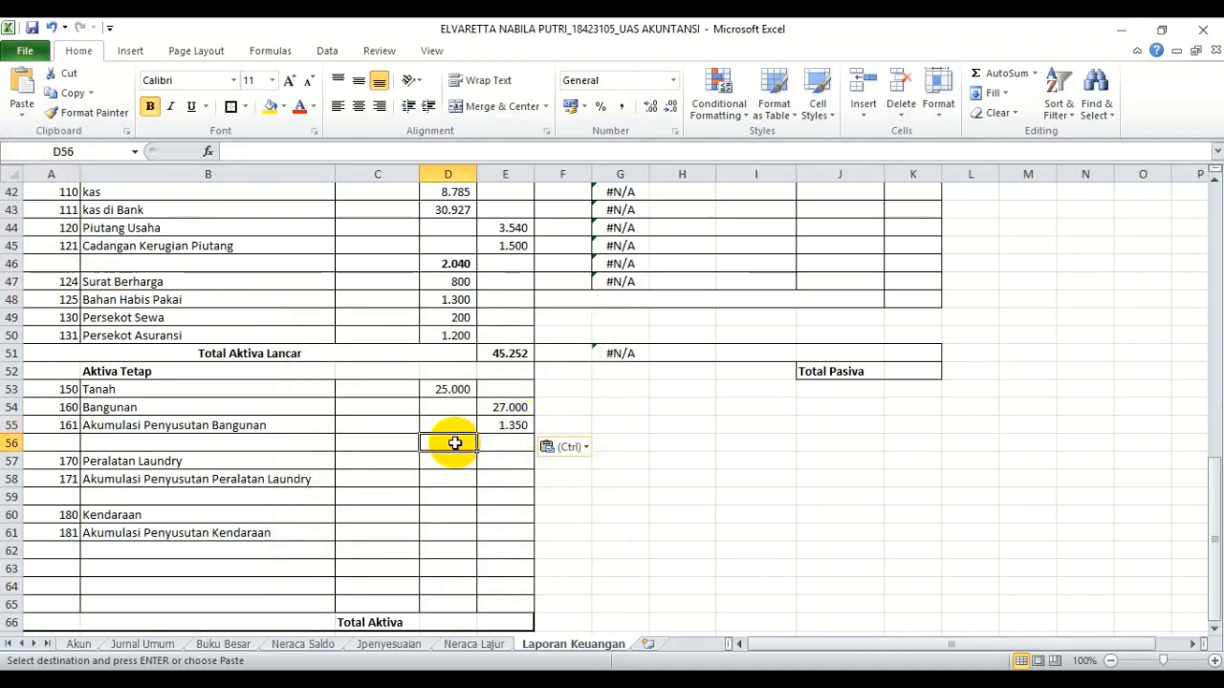
pyautogui.write('=')
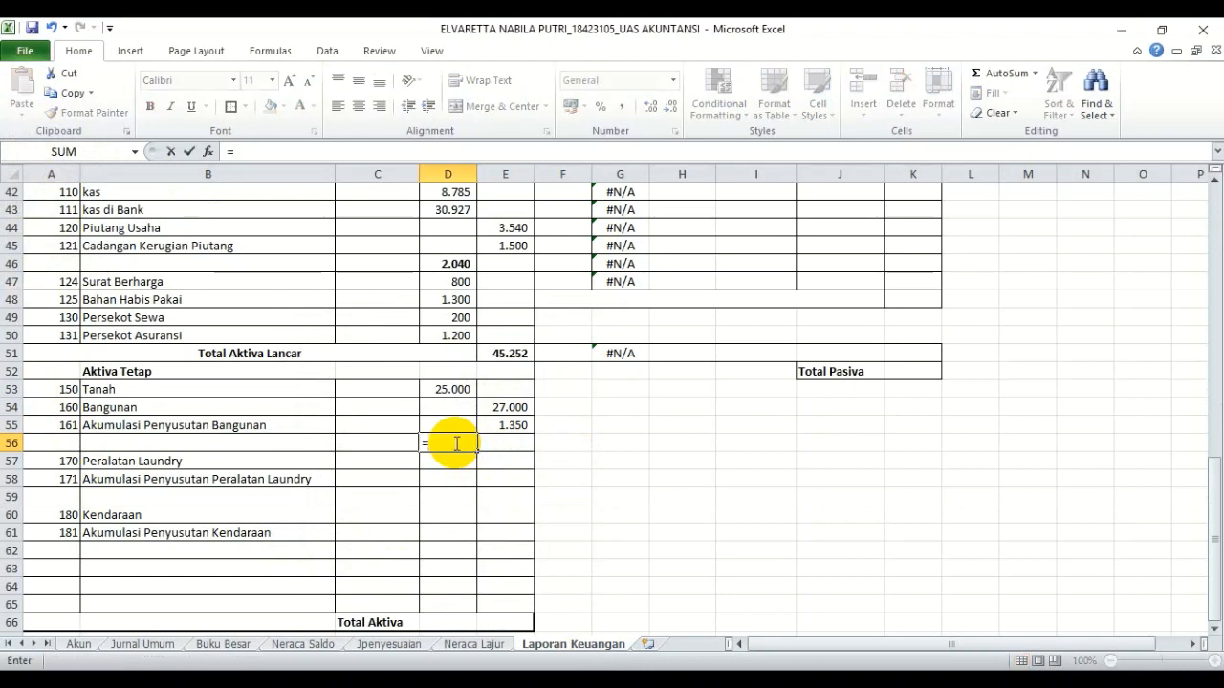
pyautogui.click(500, 406)
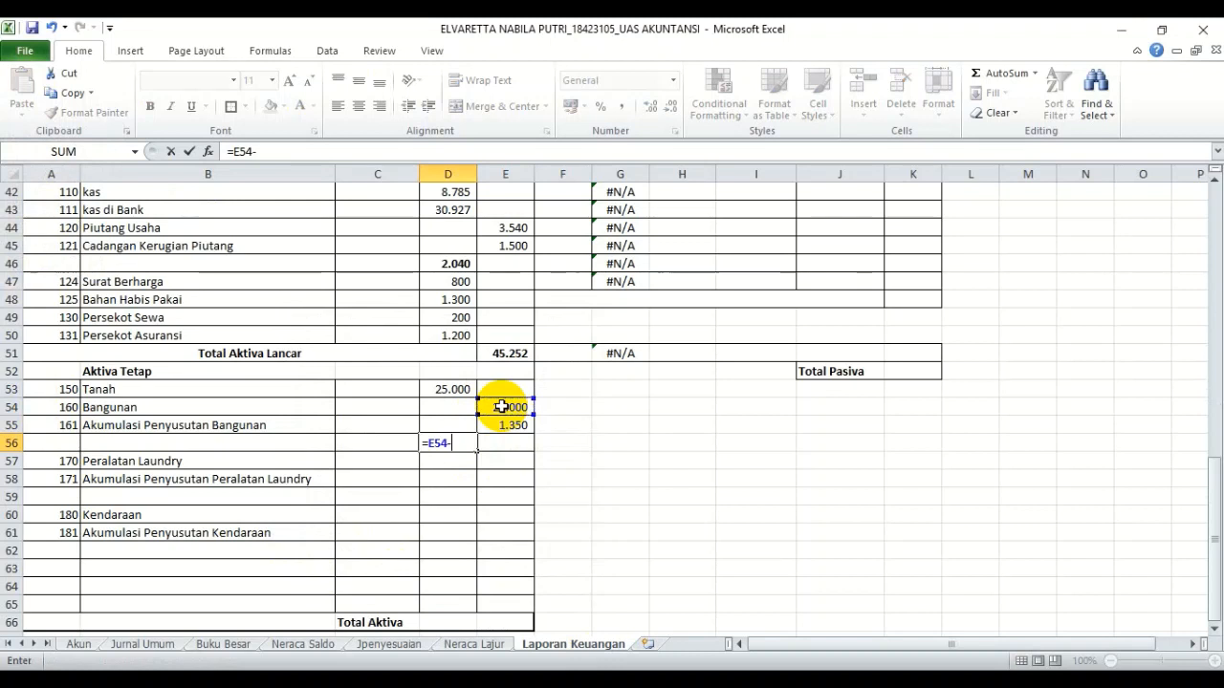
pyautogui.write('-')
pyautogui.click(507, 431)
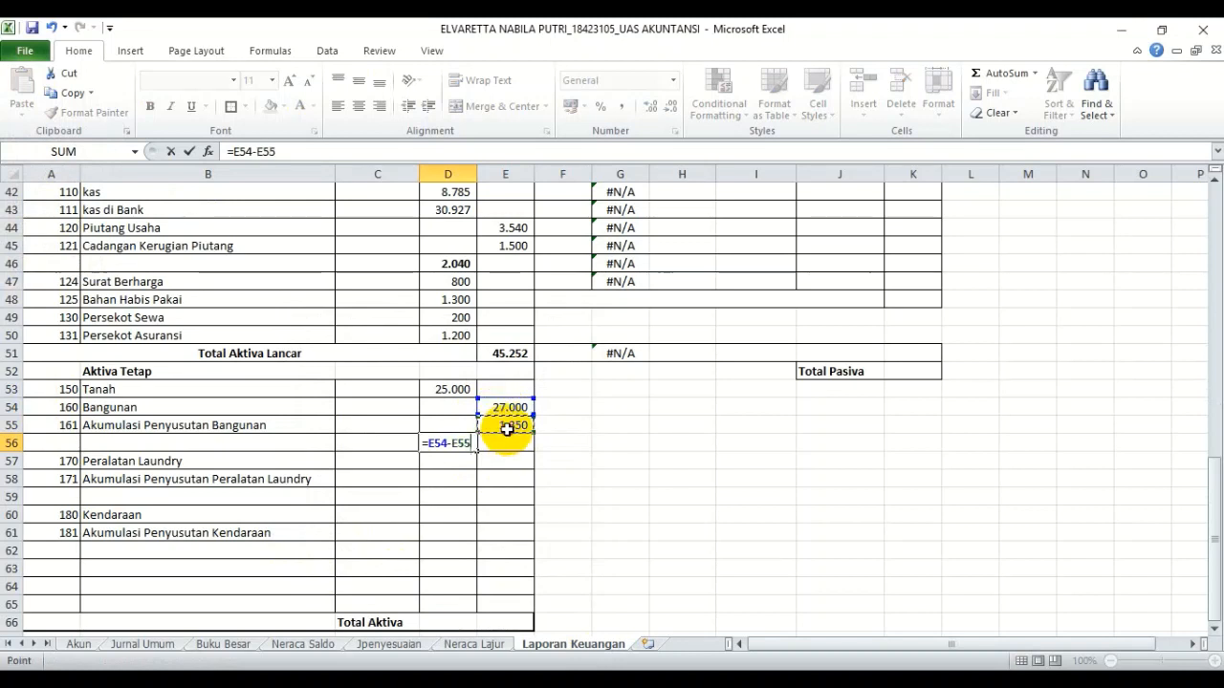
pyautogui.press('Return')
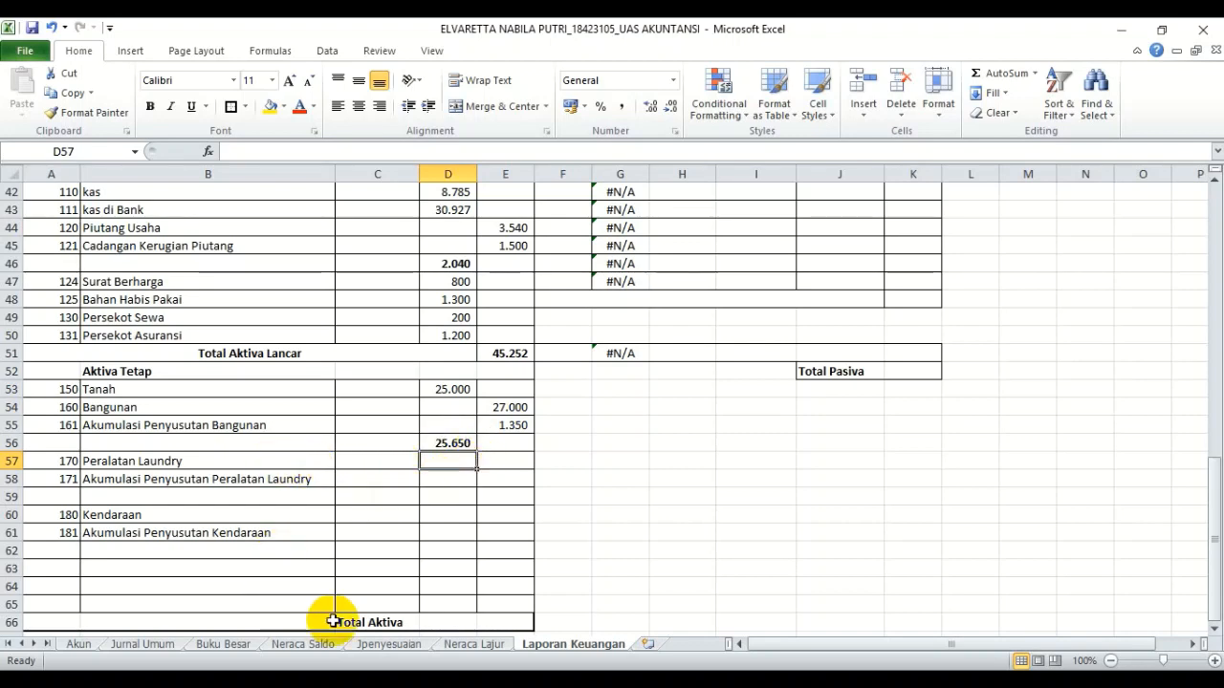
# Paste Peralatan Laundry's Neraca debit balance from K19 of Neraca Lajur as a link into D57 of Laporan Keuangan
pyautogui.click(474, 645)
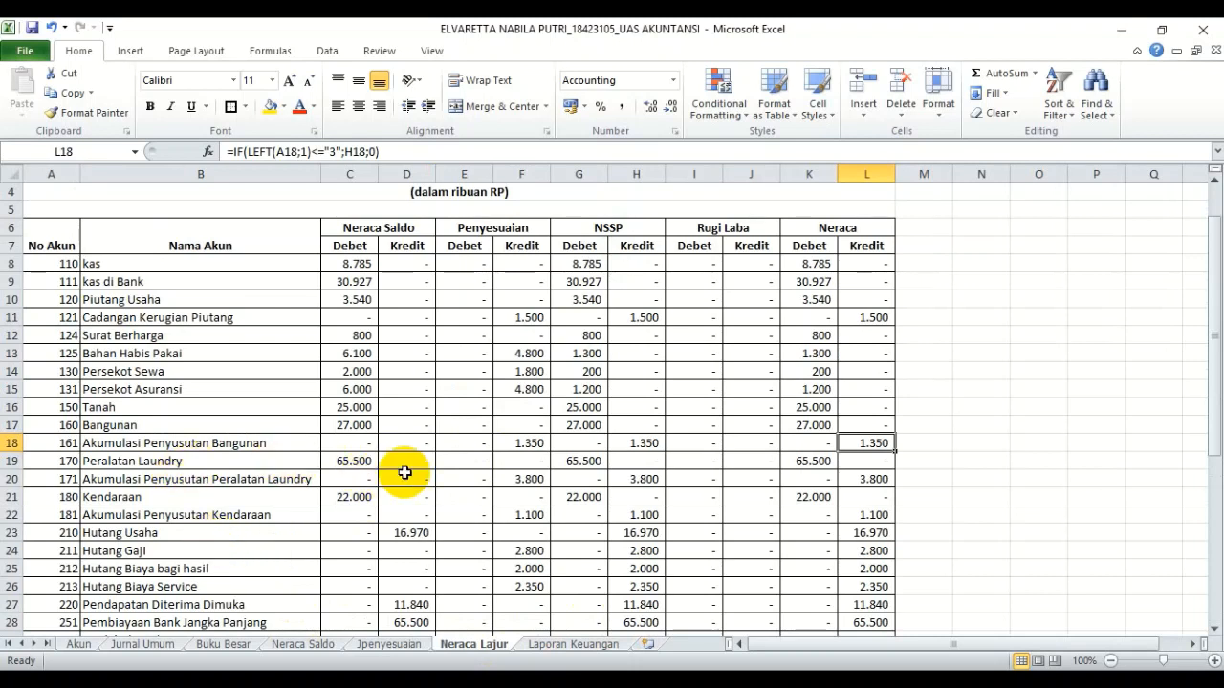
pyautogui.click(823, 462)
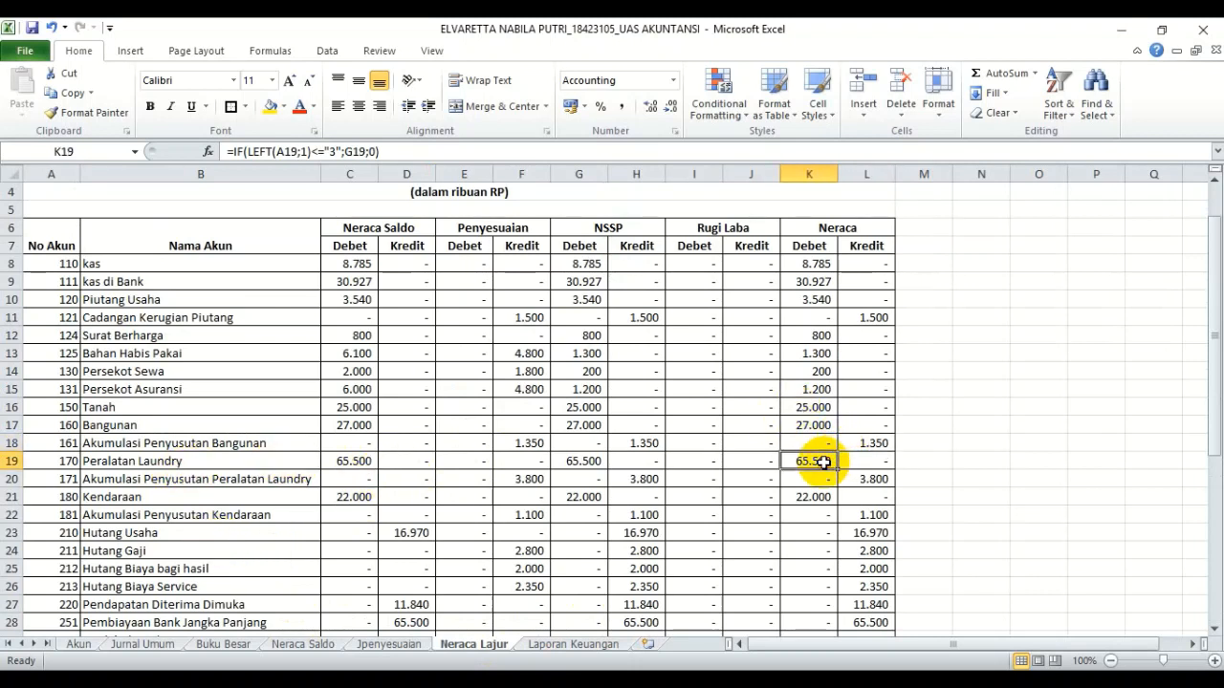
pyautogui.hotkey('ctrl', 'c')
pyautogui.click(573, 646)
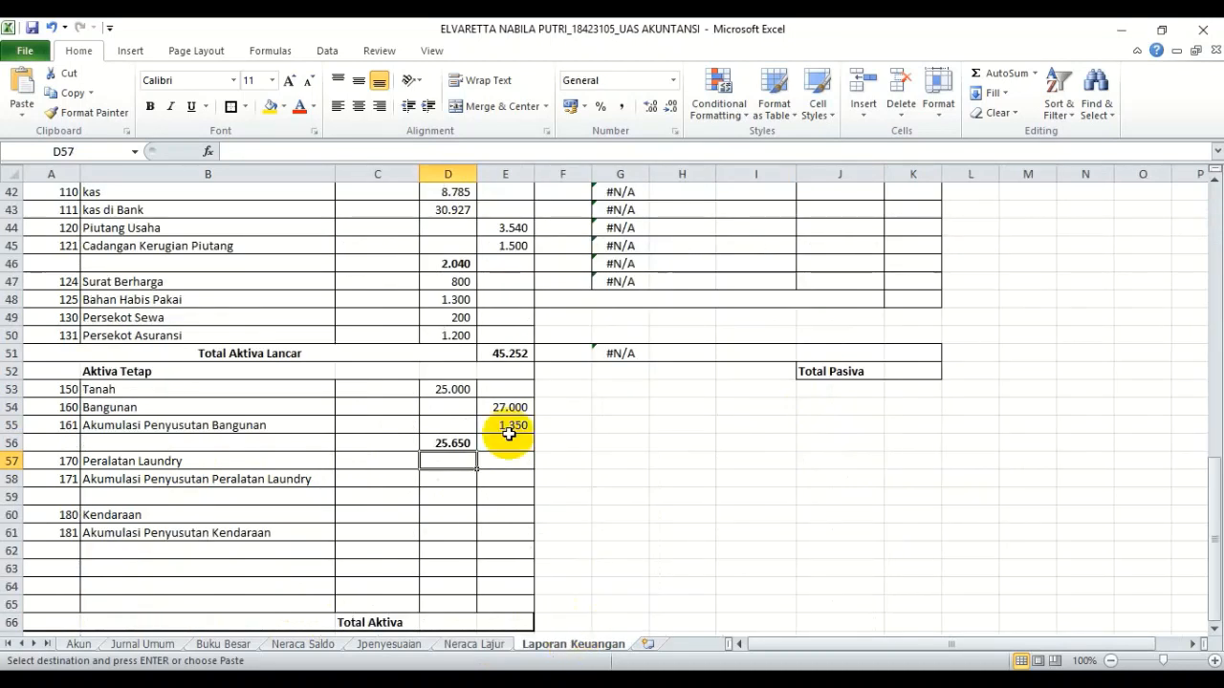
pyautogui.click(22, 111)
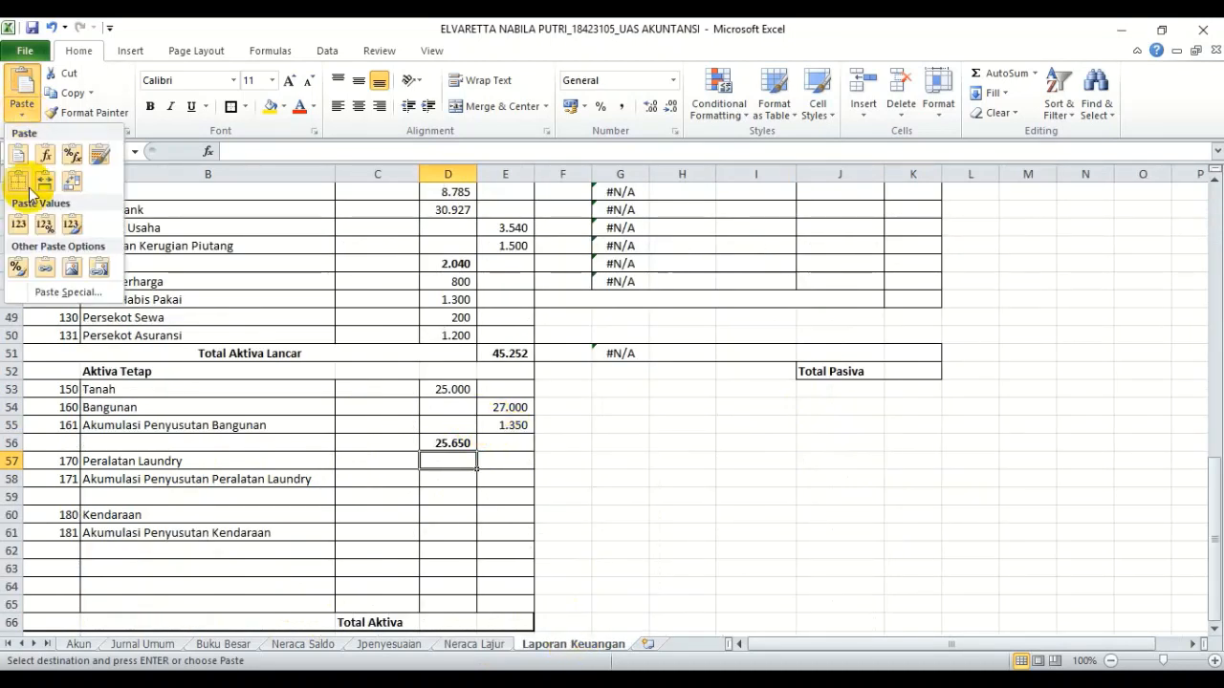
pyautogui.click(71, 291)
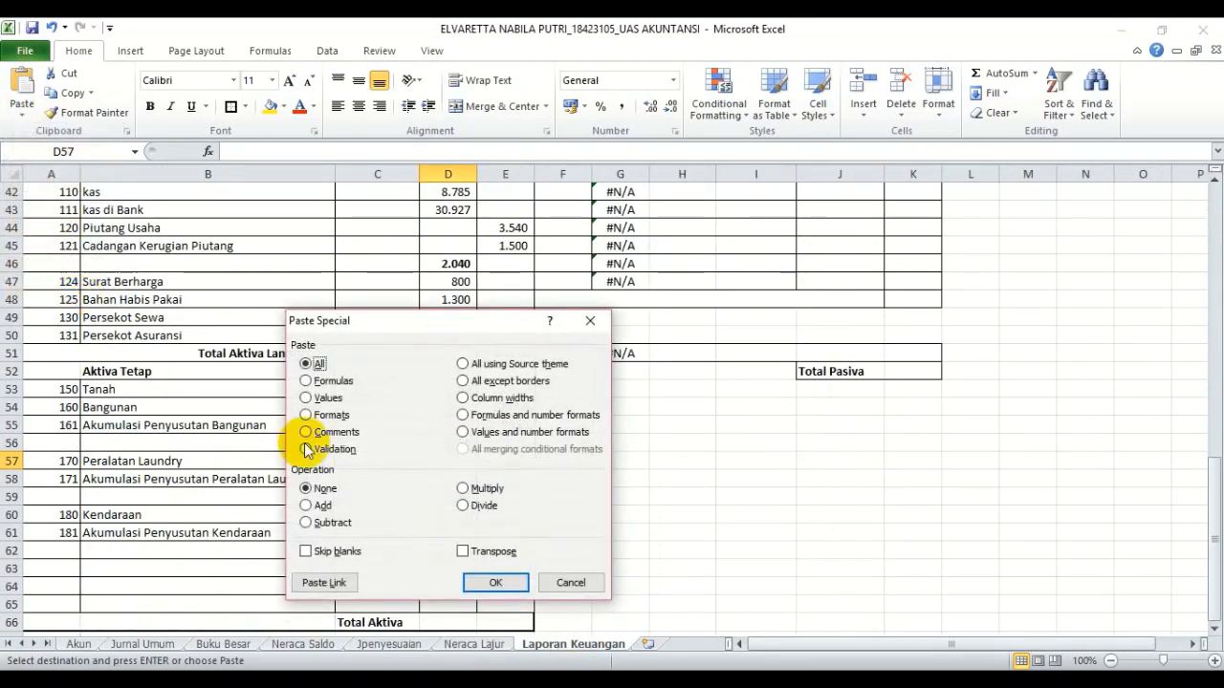
pyautogui.click(346, 578)
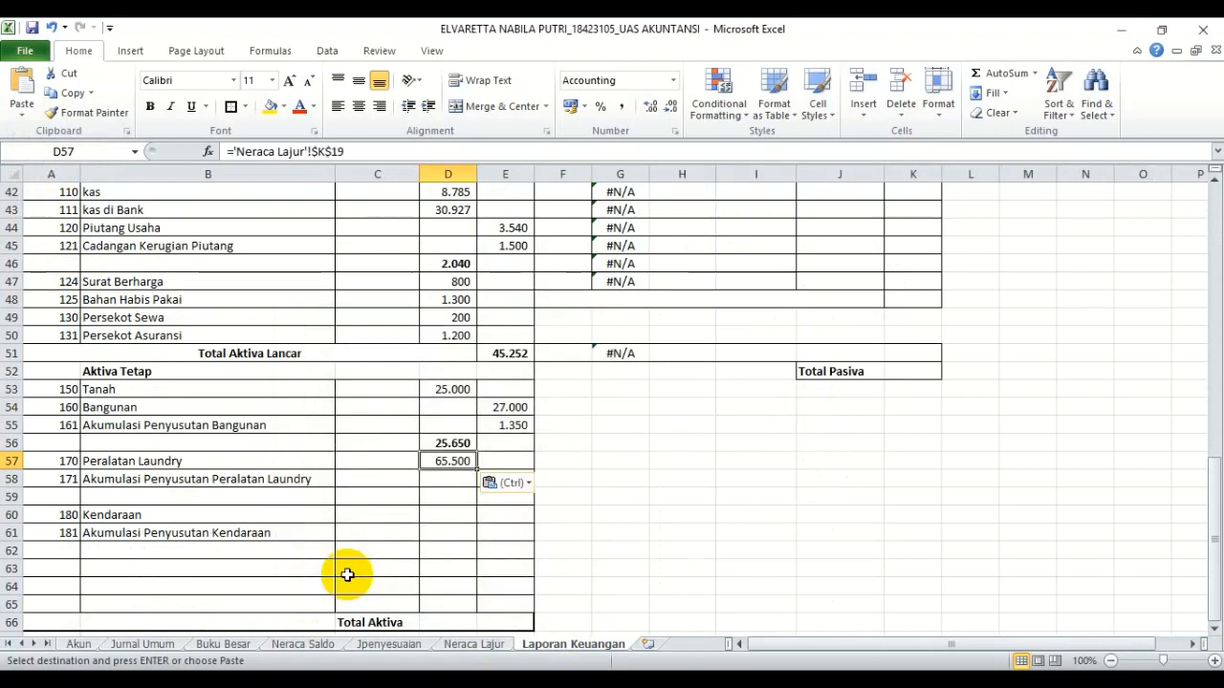
pyautogui.click(450, 483)
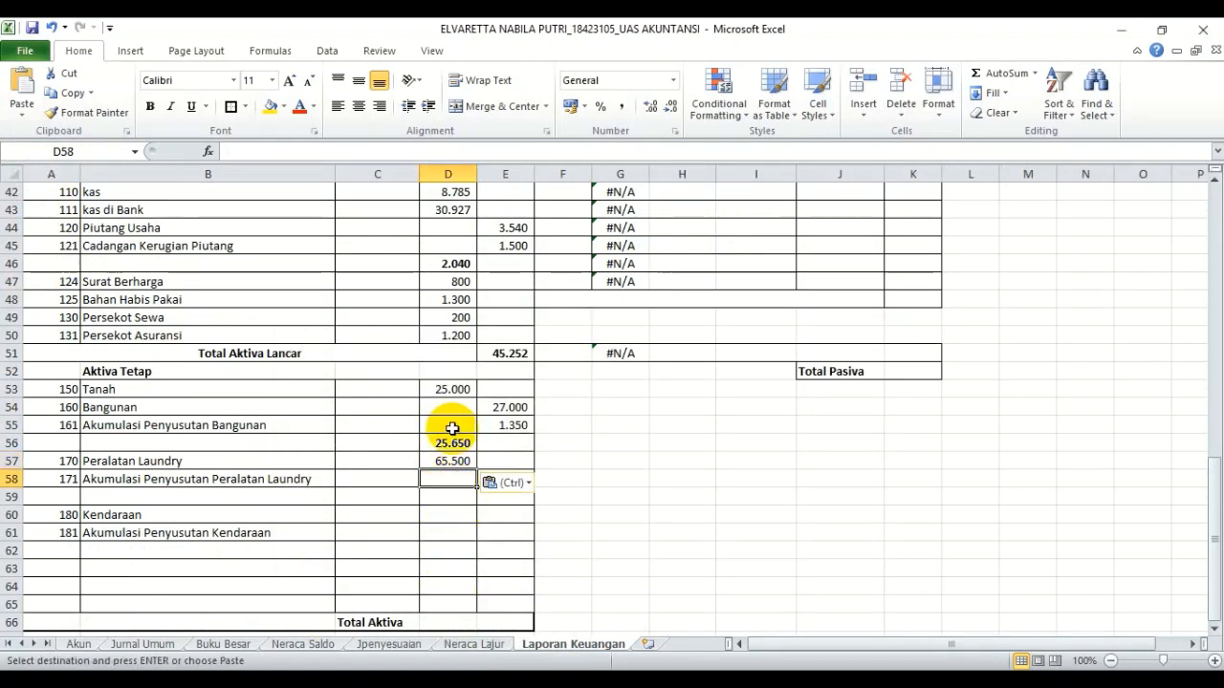
pyautogui.click(450, 459)
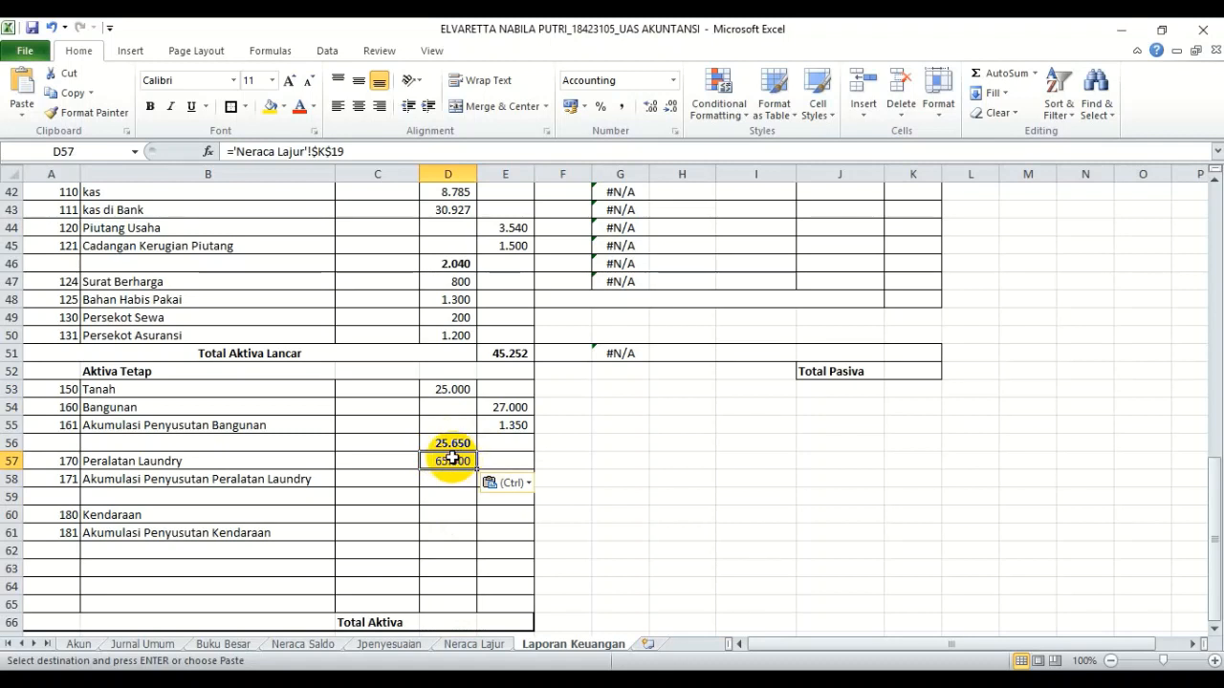
pyautogui.moveTo(434, 457); pyautogui.dragTo(444, 442)
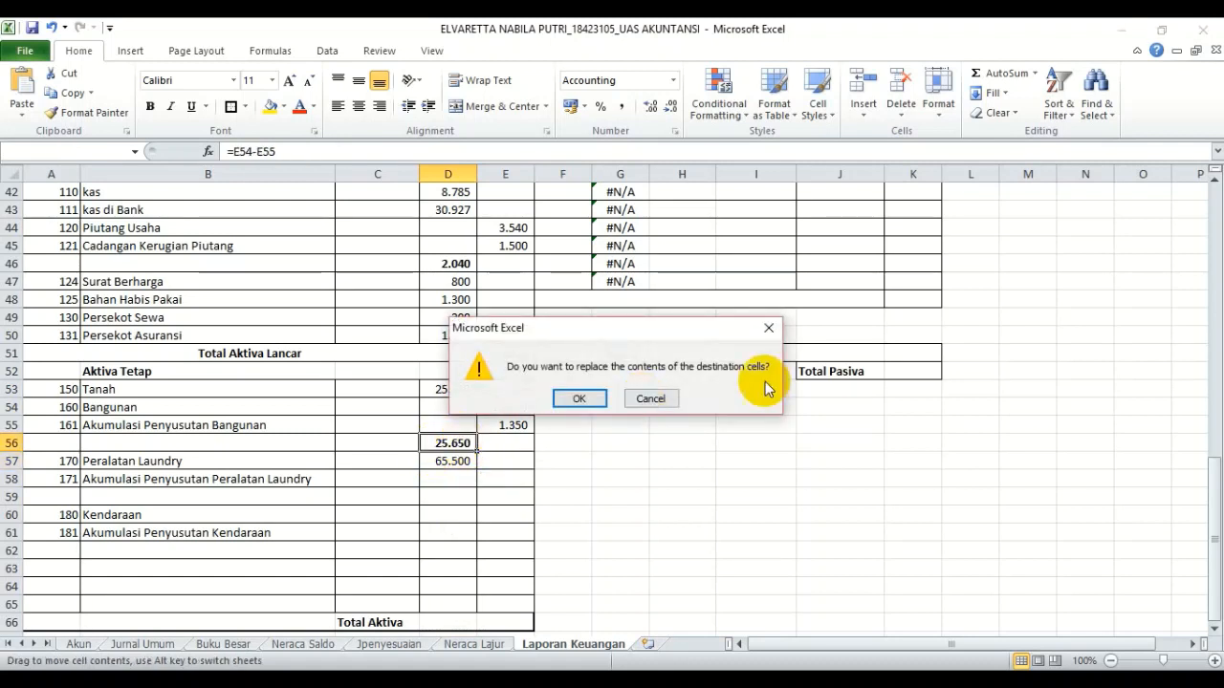
pyautogui.click(769, 328)
# Move the linked Peralatan Laundry amount from D57 to E57
pyautogui.click(457, 471)
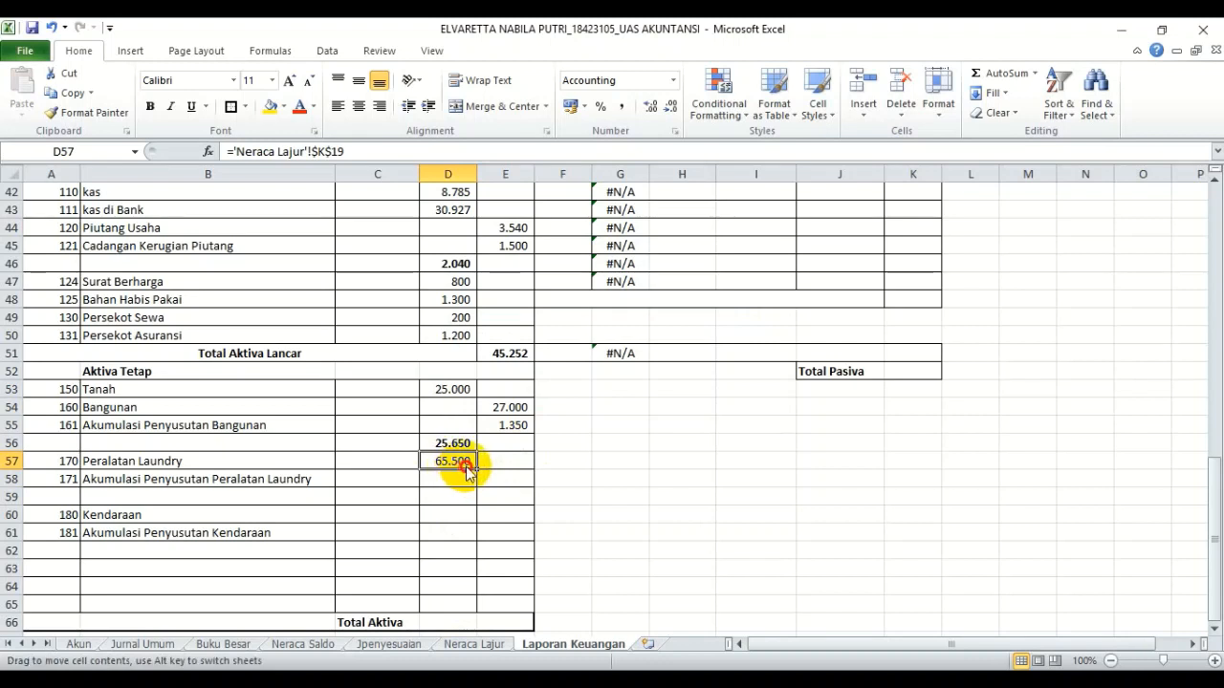
pyautogui.moveTo(464, 468); pyautogui.dragTo(479, 465)
# Link E58 of Laporan Keuangan to the Akumulasi Penyusutan Peralatan Laundry credit balance in L20 of Neraca Lajur
pyautogui.click(498, 483)
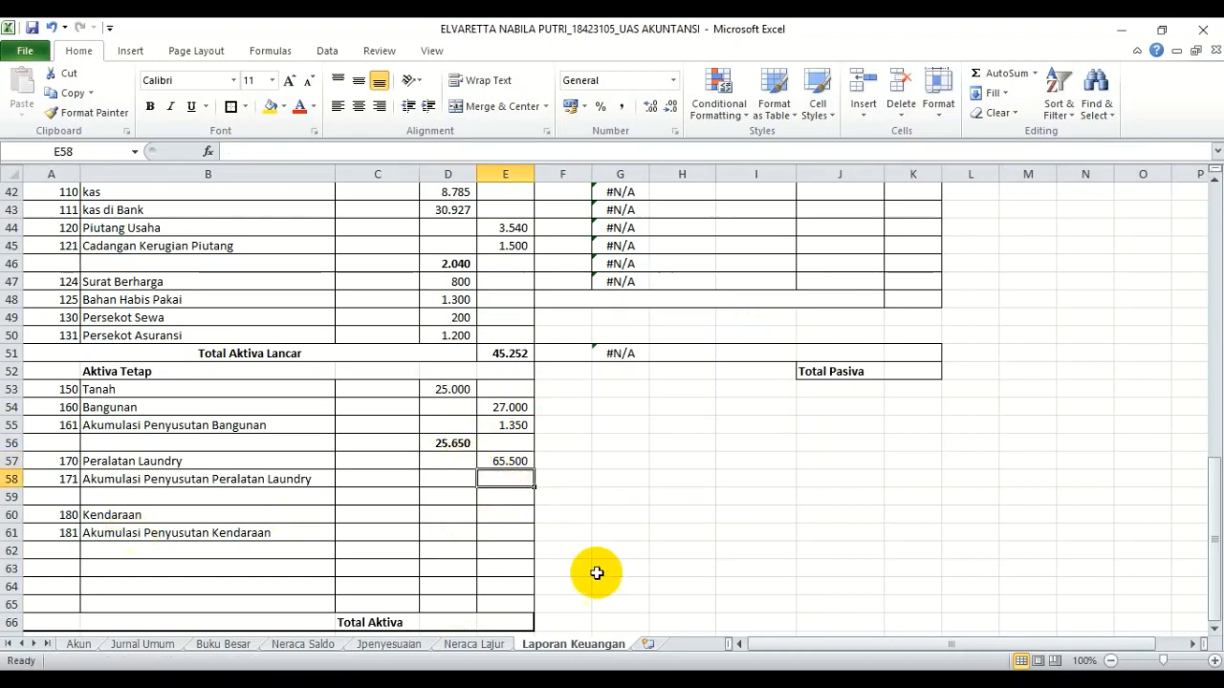
pyautogui.click(473, 644)
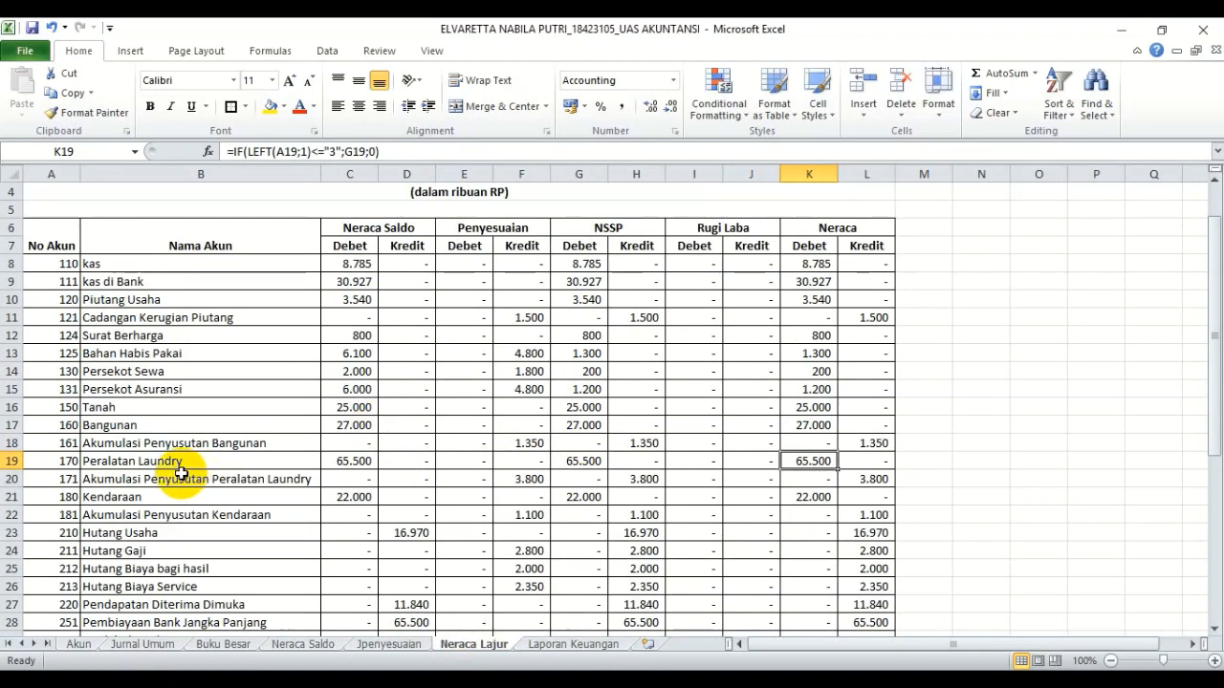
pyautogui.click(878, 480)
pyautogui.hotkey('ctrl', 'c')
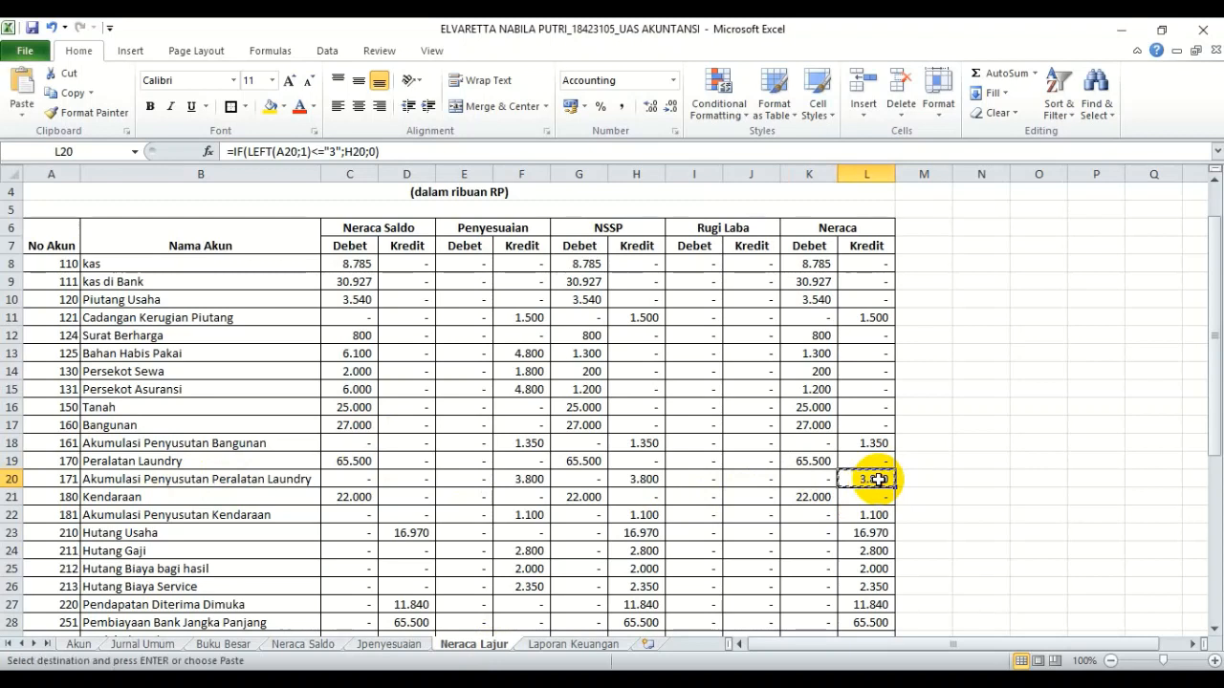
pyautogui.click(591, 644)
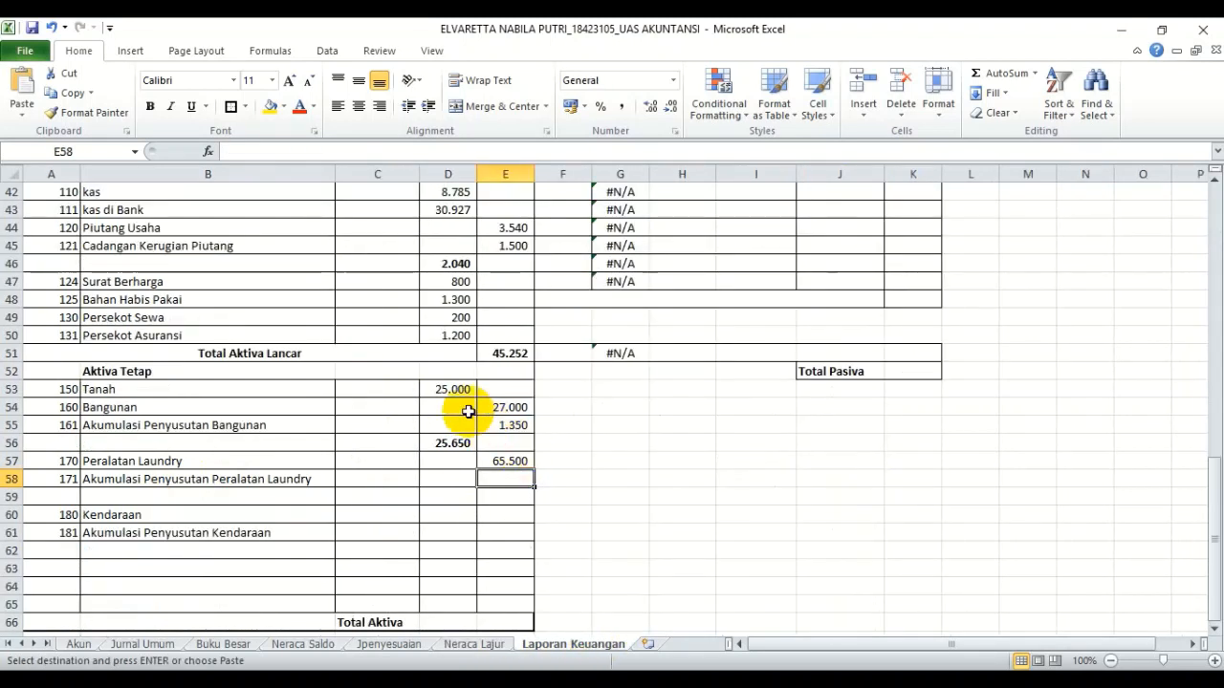
pyautogui.click(23, 115)
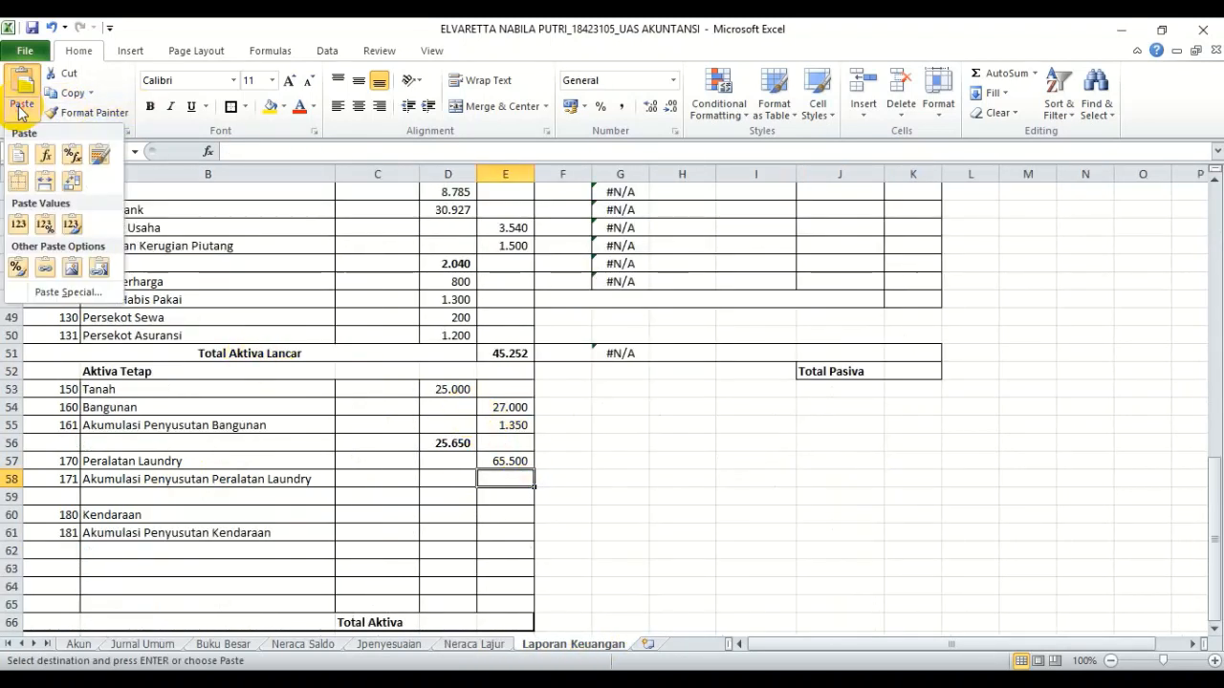
pyautogui.click(48, 303)
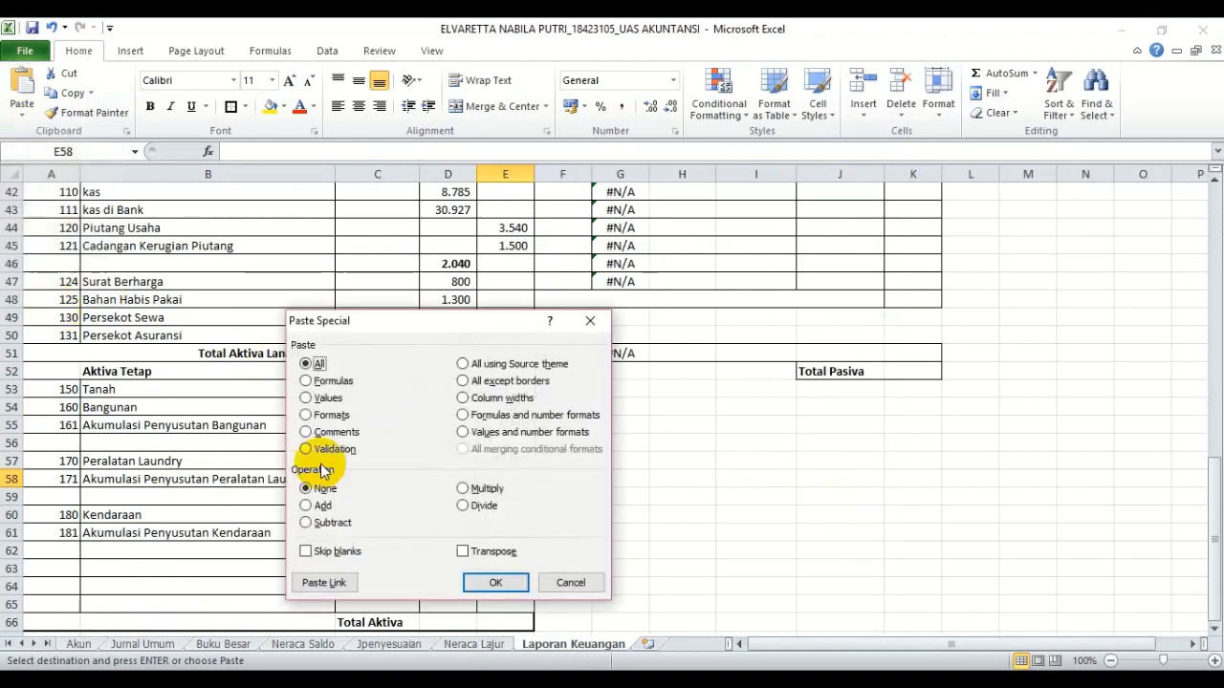
pyautogui.click(325, 583)
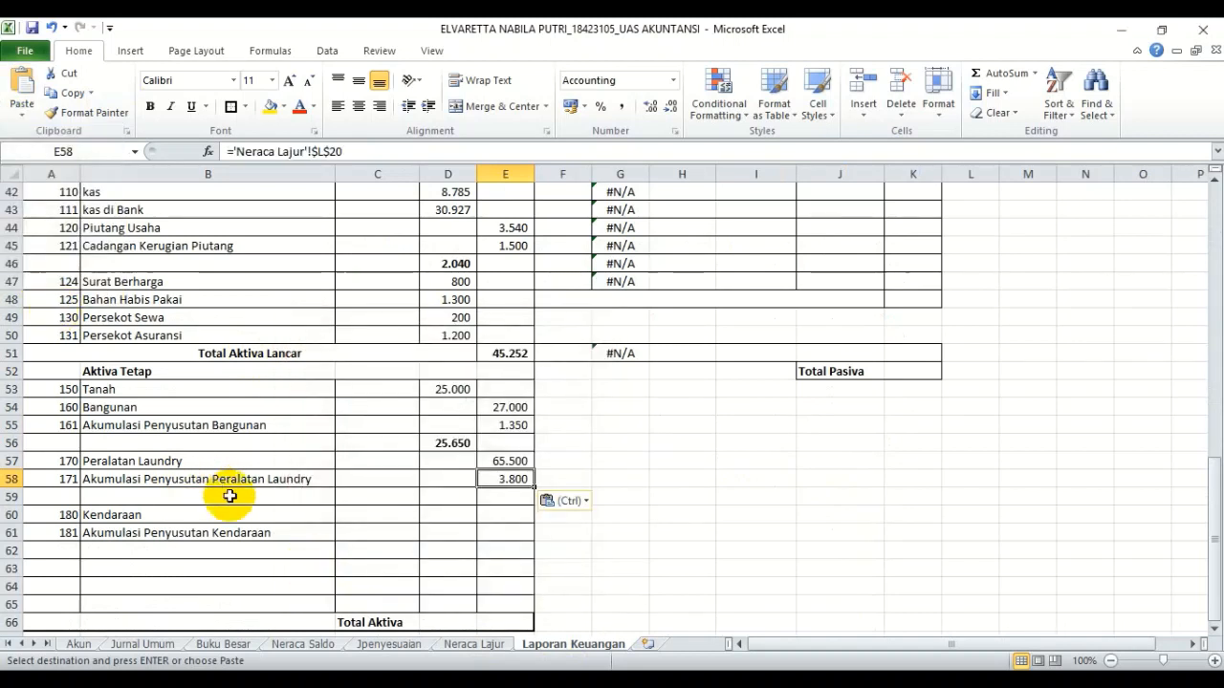
# Compute Peralatan Laundry's net value in D59 with the formula =E57-E58
pyautogui.click(448, 498)
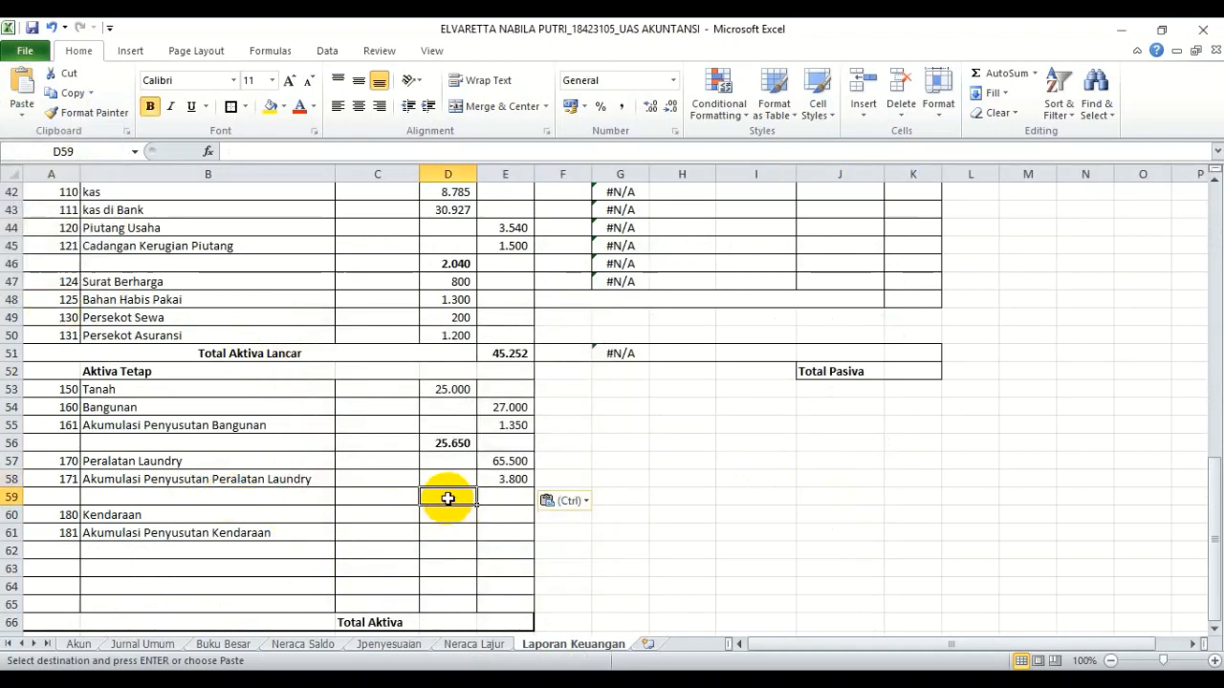
pyautogui.write('=')
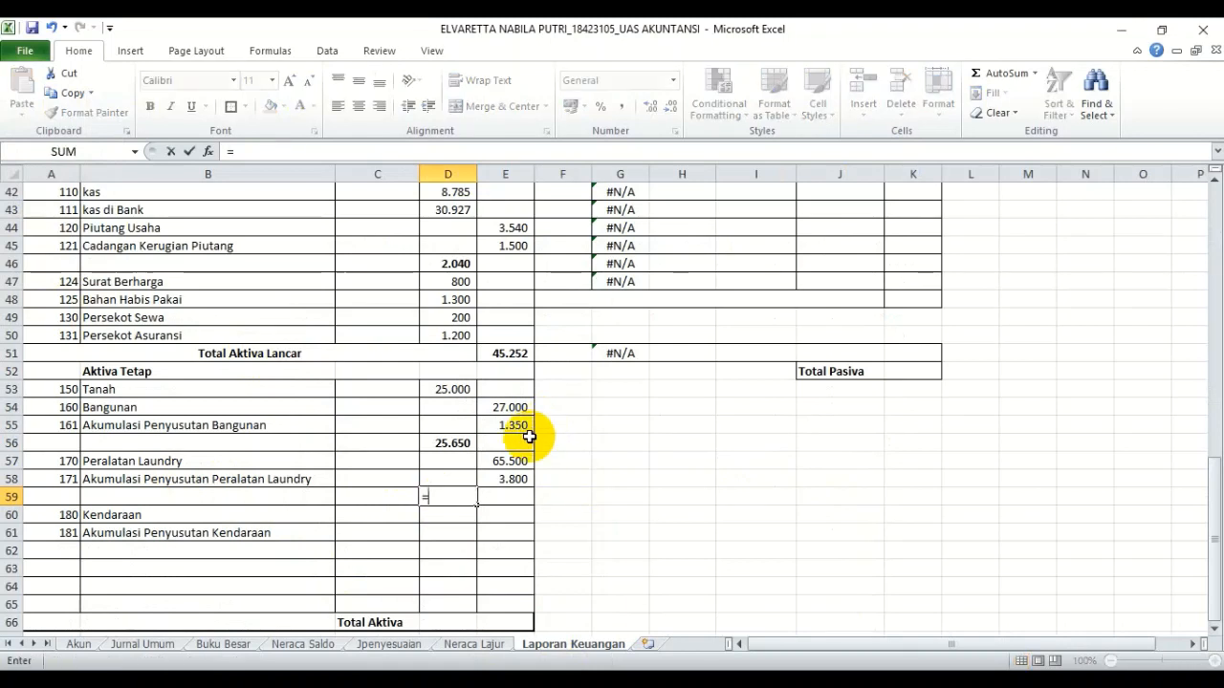
pyautogui.click(515, 461)
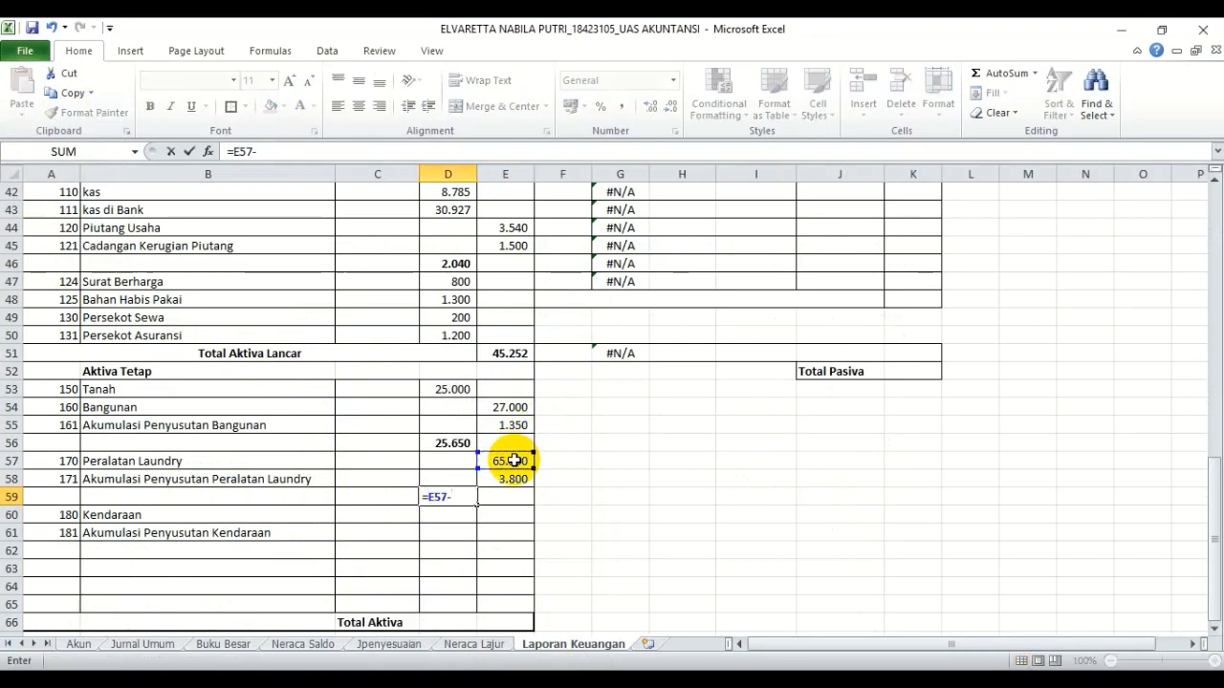
pyautogui.write('-')
pyautogui.click(514, 478)
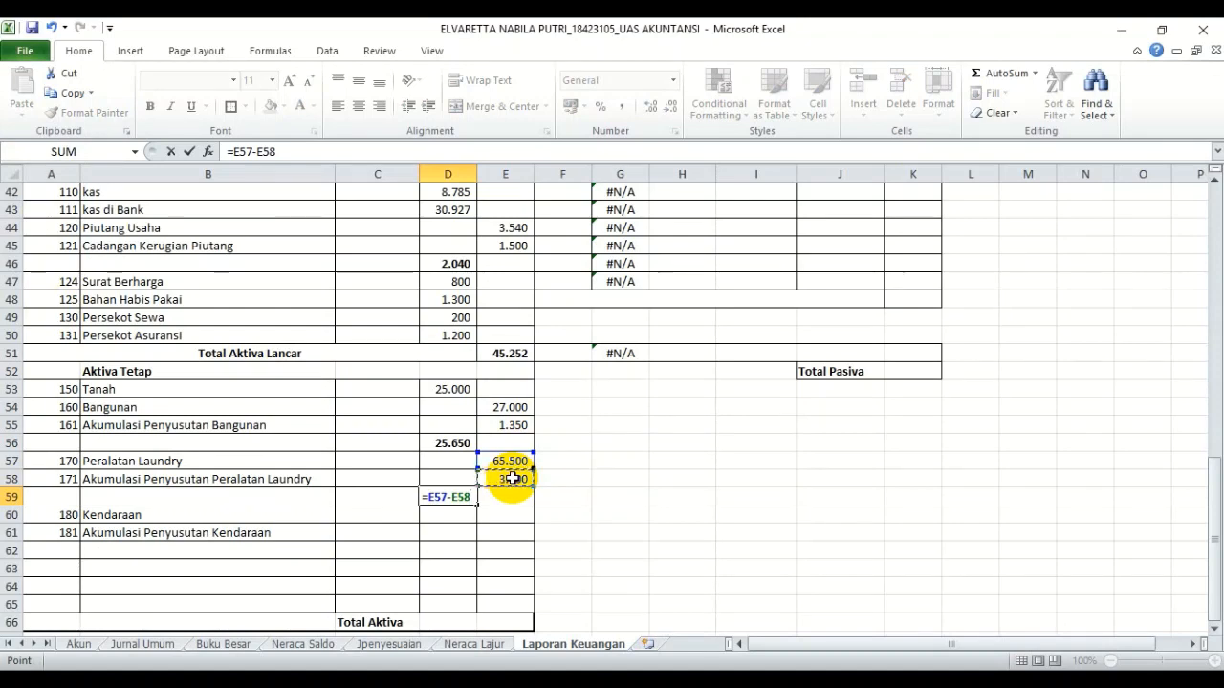
pyautogui.press('Return')
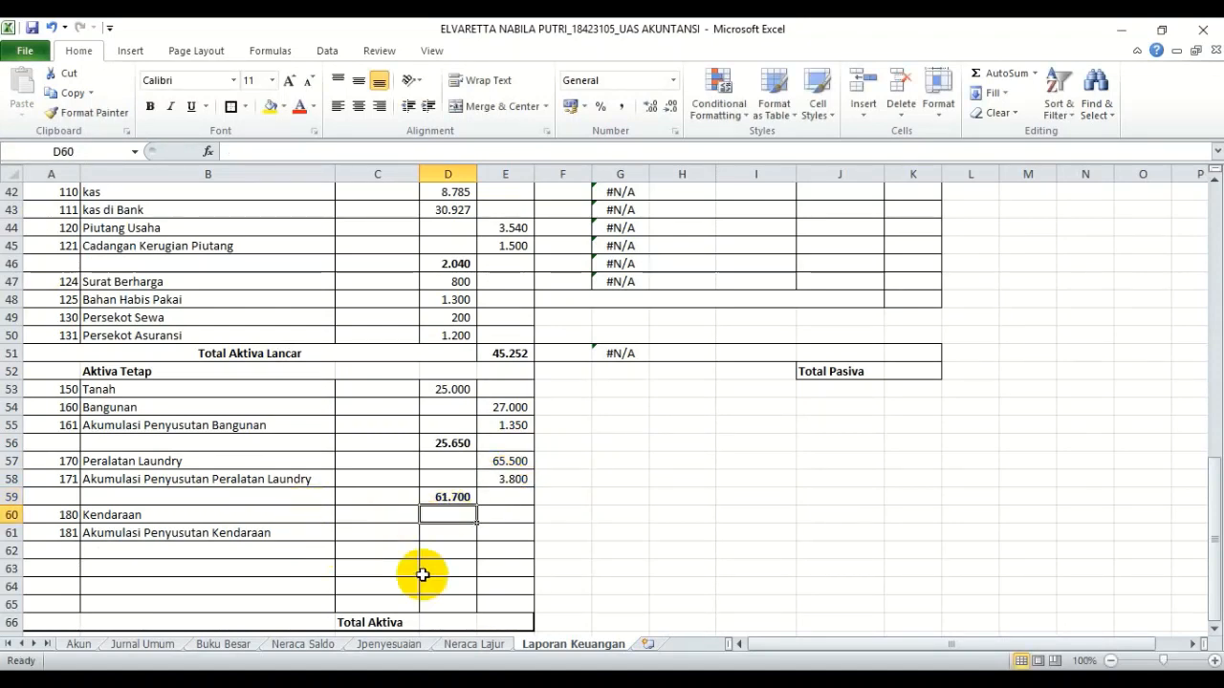
# Paste Kendaraan's Neraca debit balance from K21 of Neraca Lajur as a link into E60 of Laporan Keuangan
pyautogui.click(481, 646)
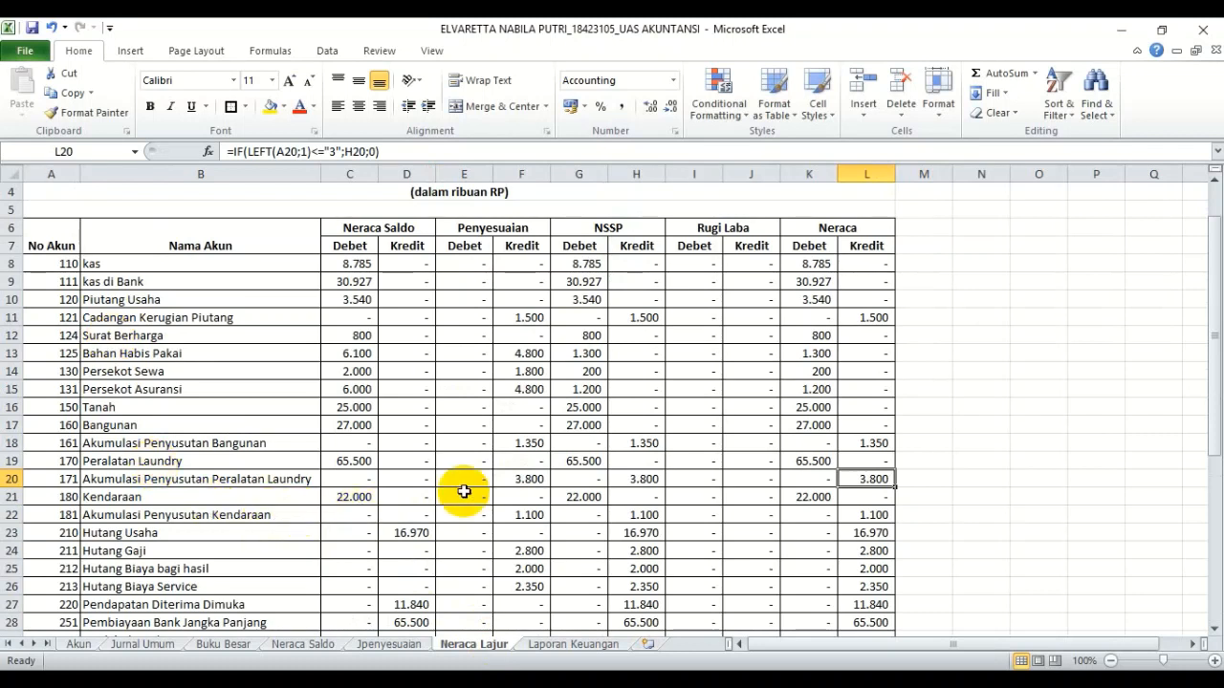
pyautogui.click(808, 497)
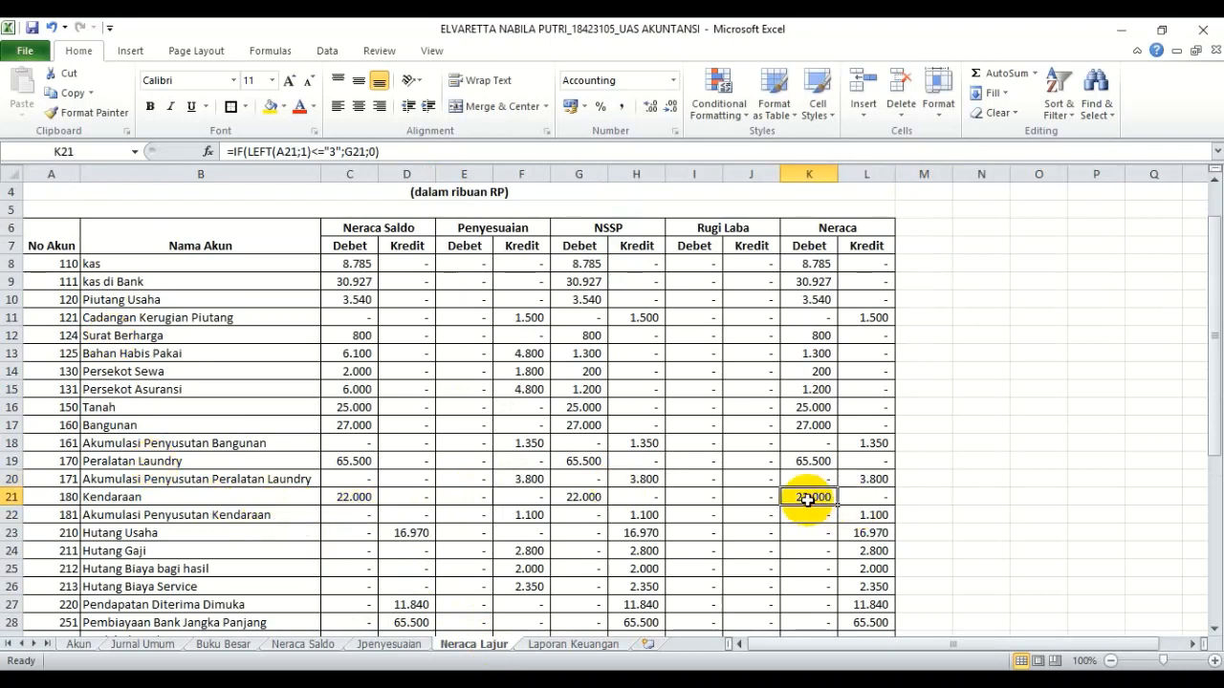
pyautogui.hotkey('ctrl', 'c')
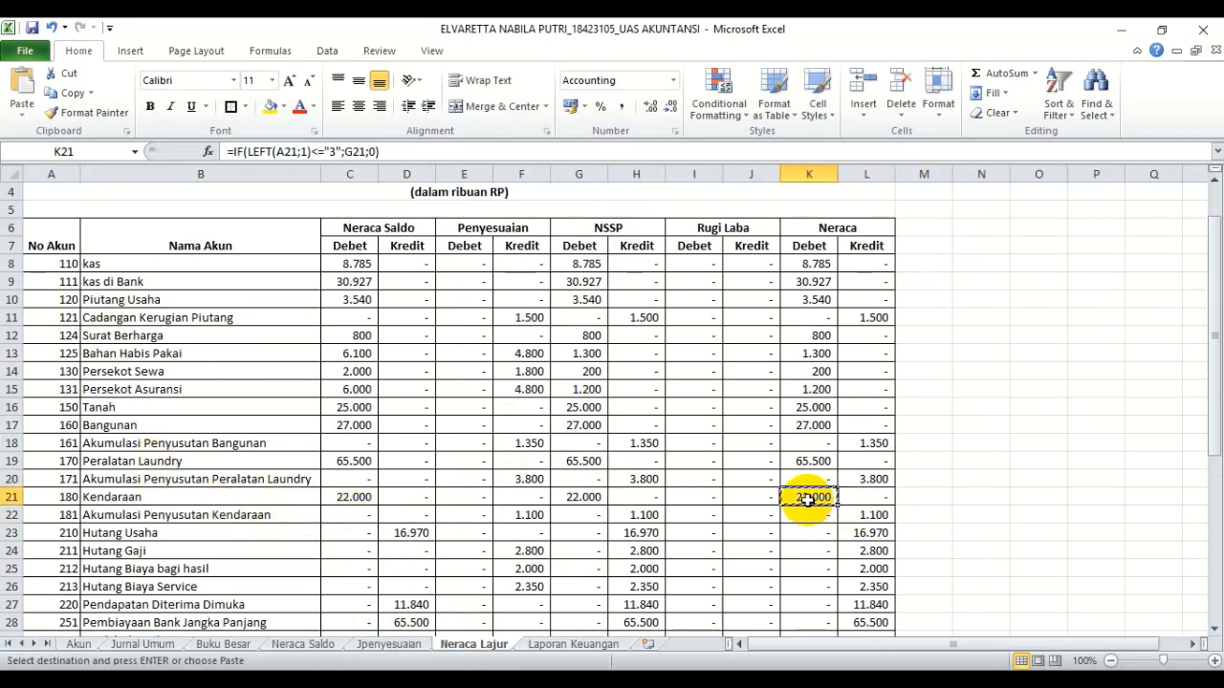
pyautogui.click(574, 644)
pyautogui.click(507, 517)
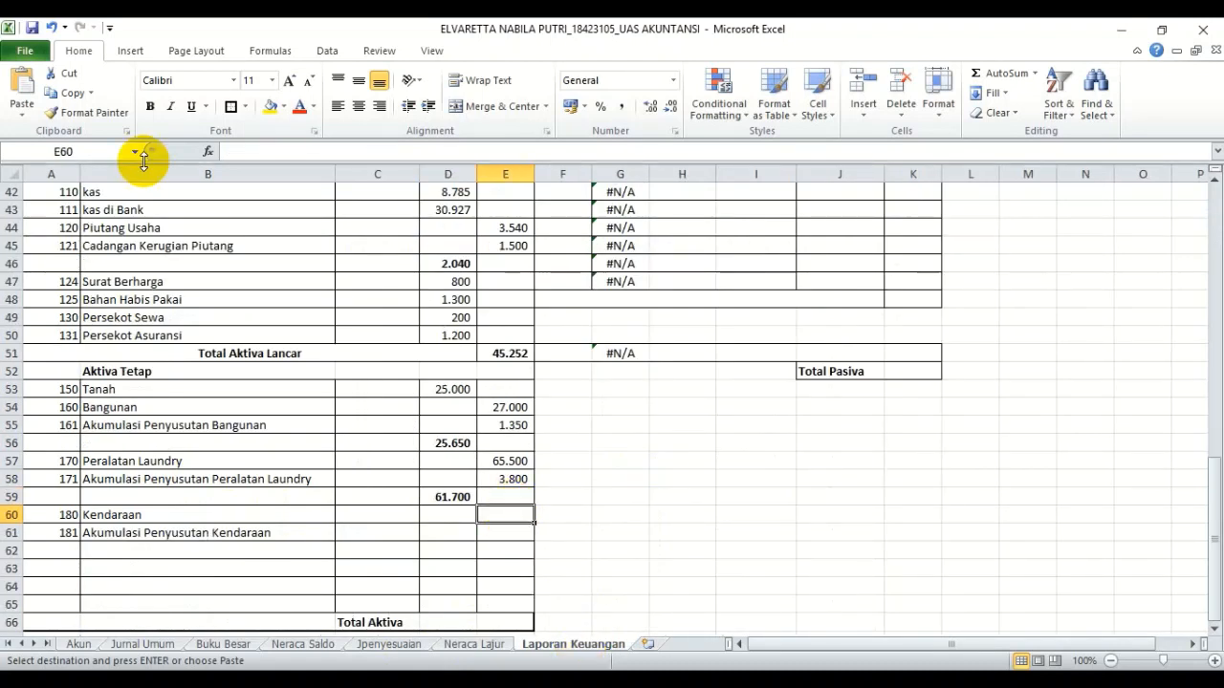
pyautogui.click(22, 114)
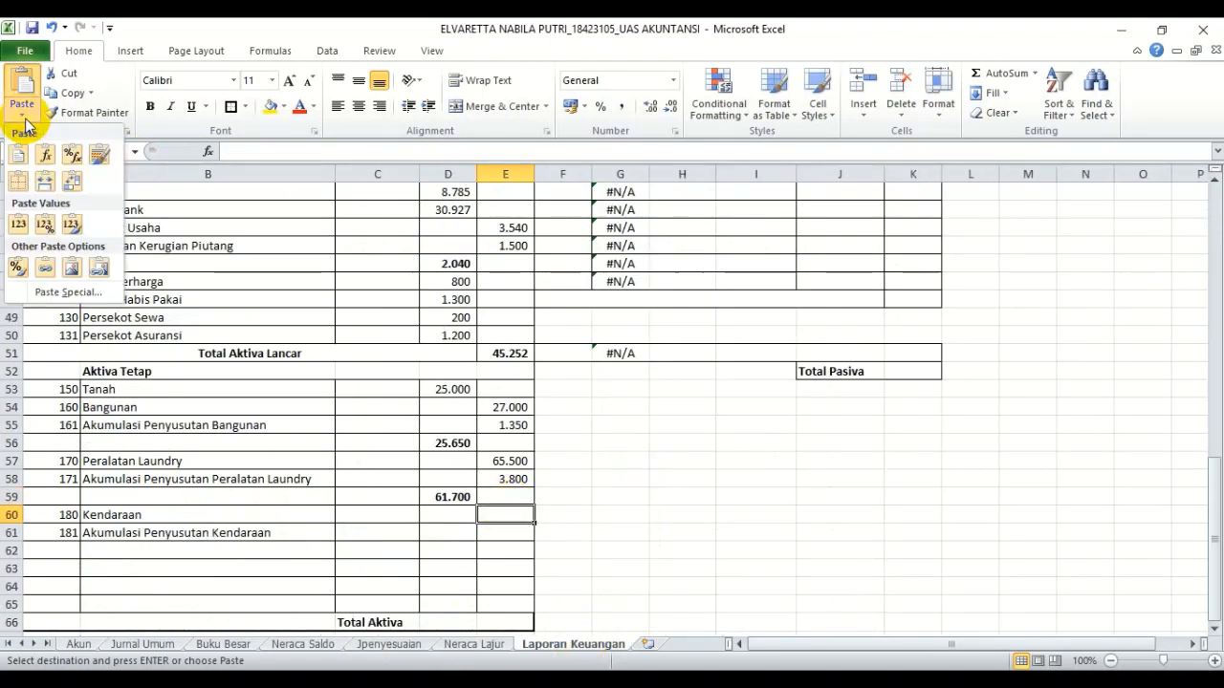
pyautogui.click(79, 293)
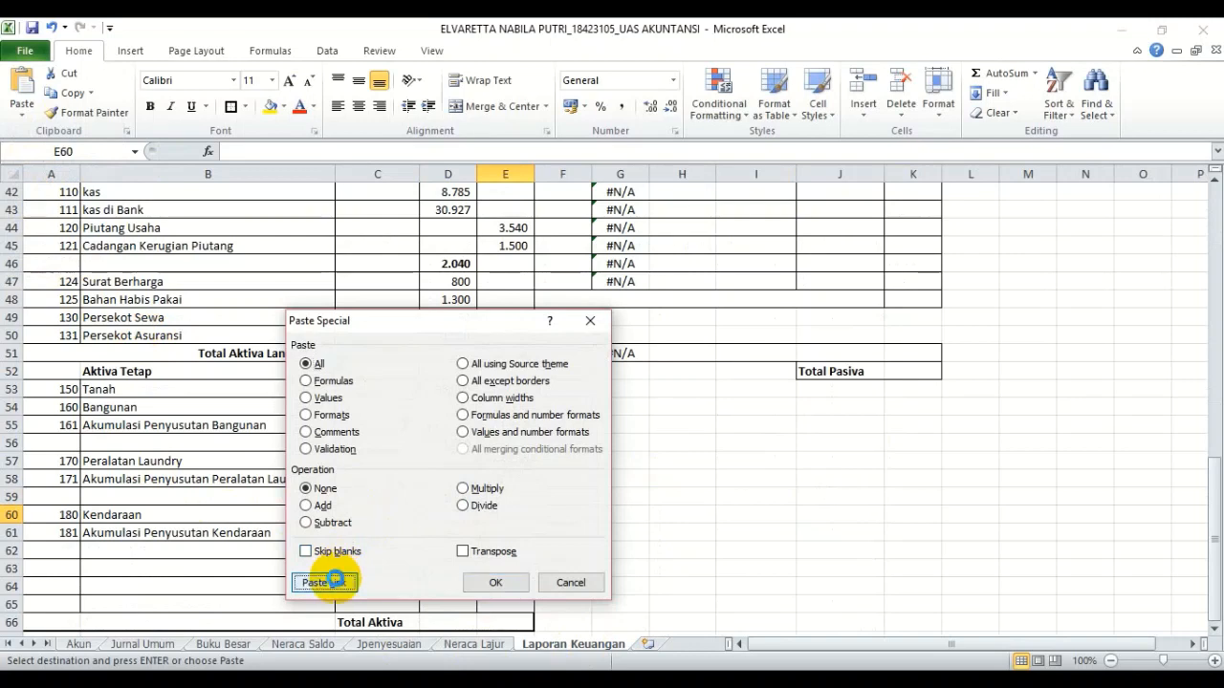
pyautogui.click(335, 580)
# Link E61 of Laporan Keuangan to the Akumulasi Penyusutan Kendaraan credit balance in L22 of Neraca Lajur
pyautogui.click(494, 533)
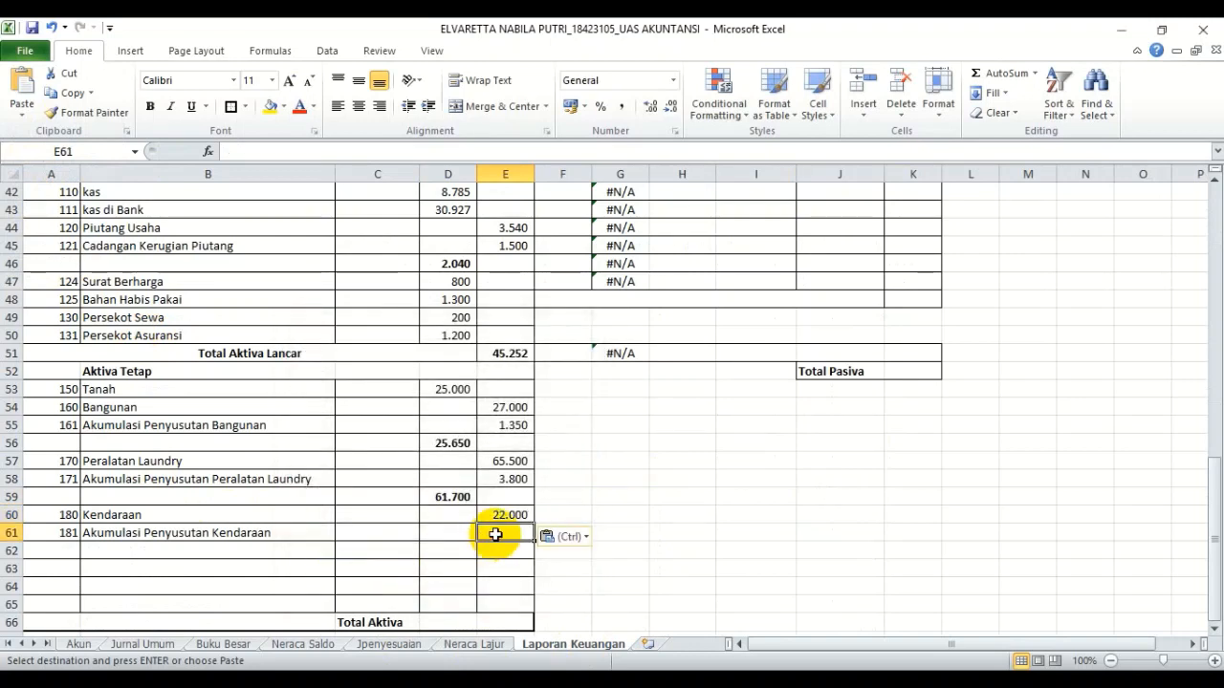
pyautogui.click(483, 644)
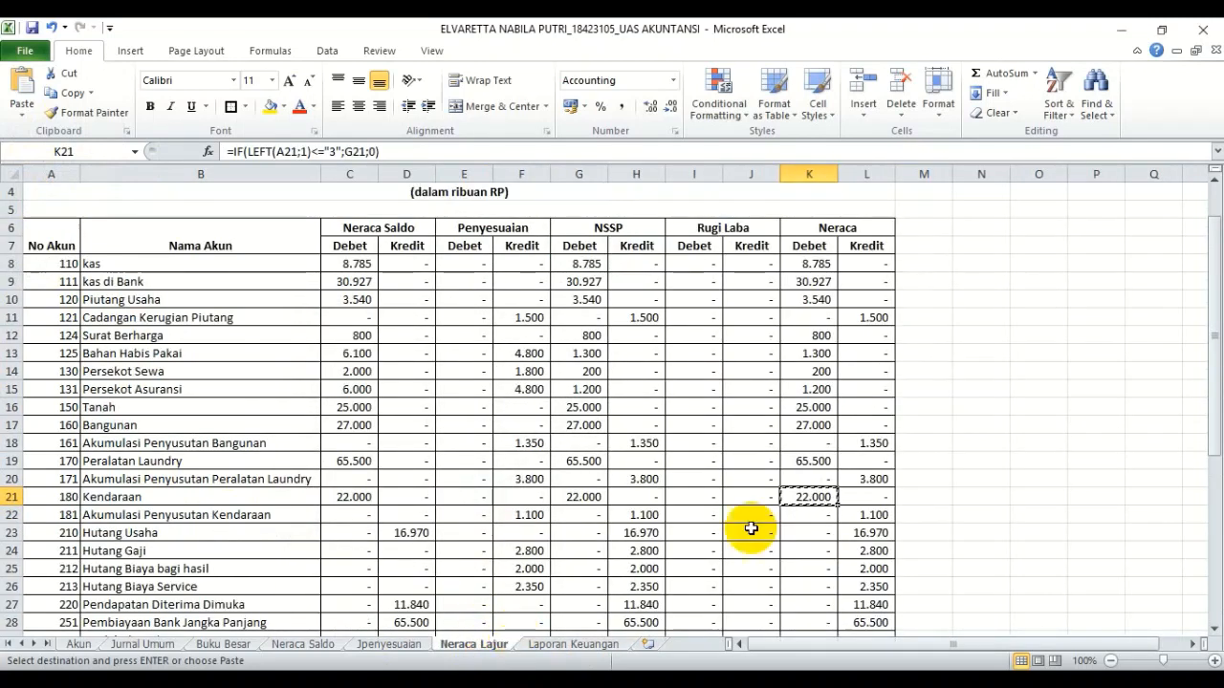
pyautogui.click(866, 517)
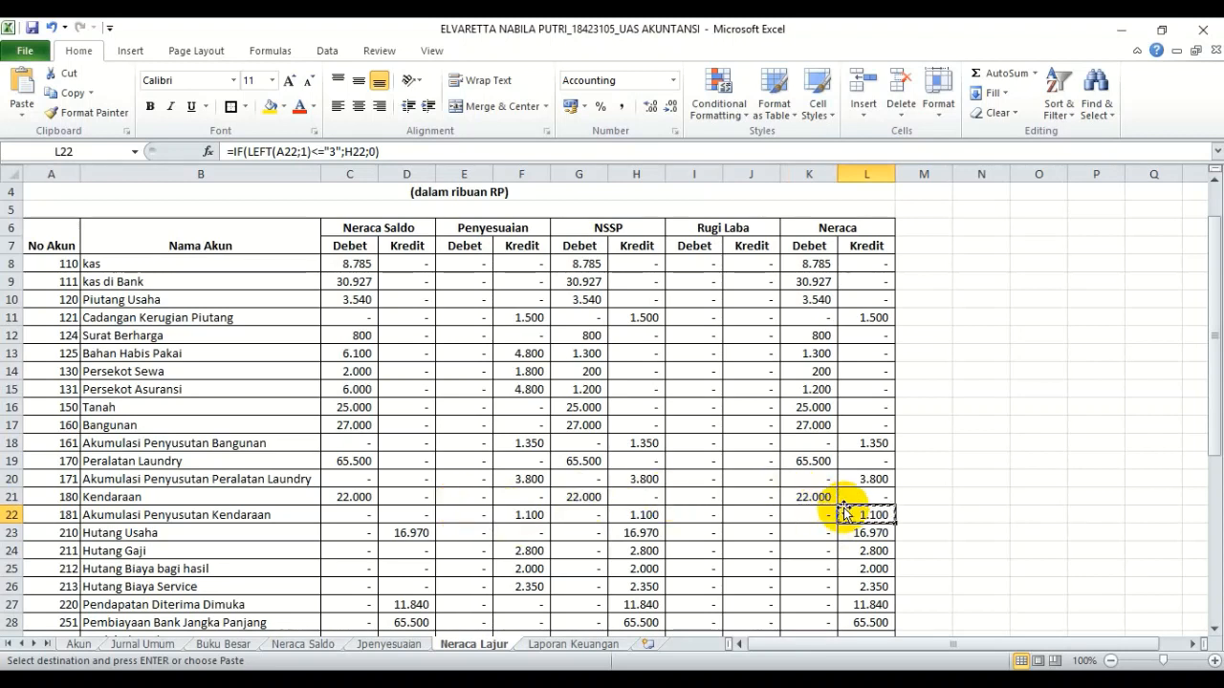
pyautogui.click(585, 647)
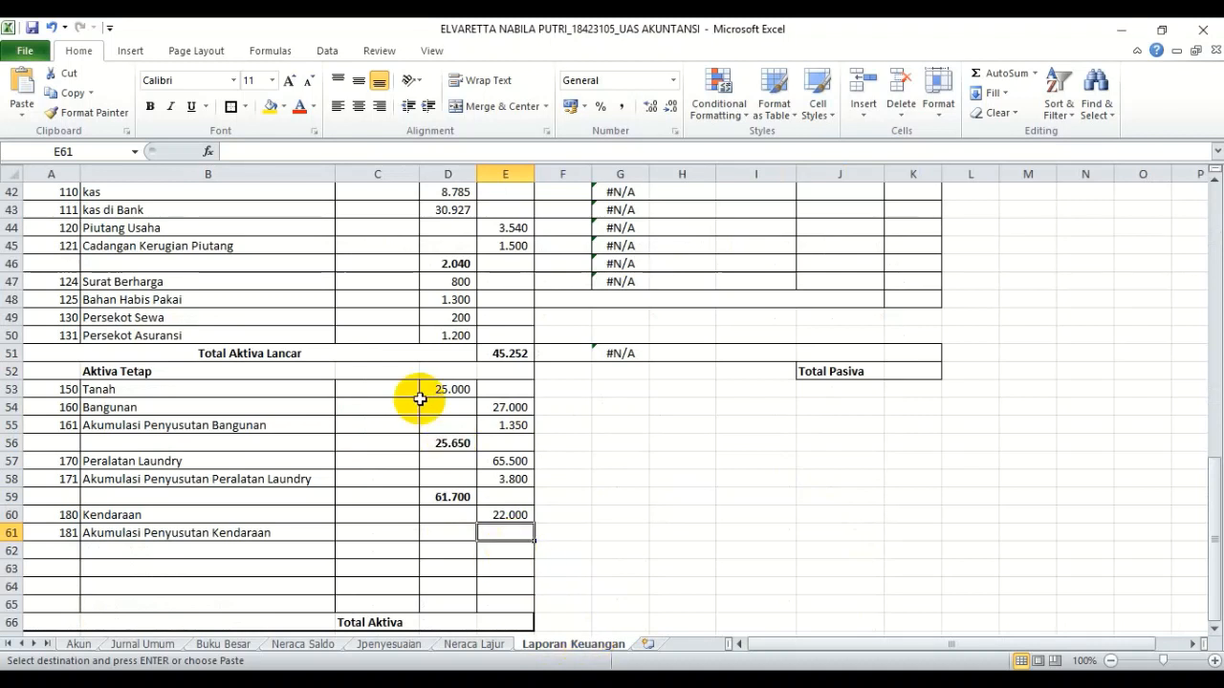
pyautogui.click(21, 107)
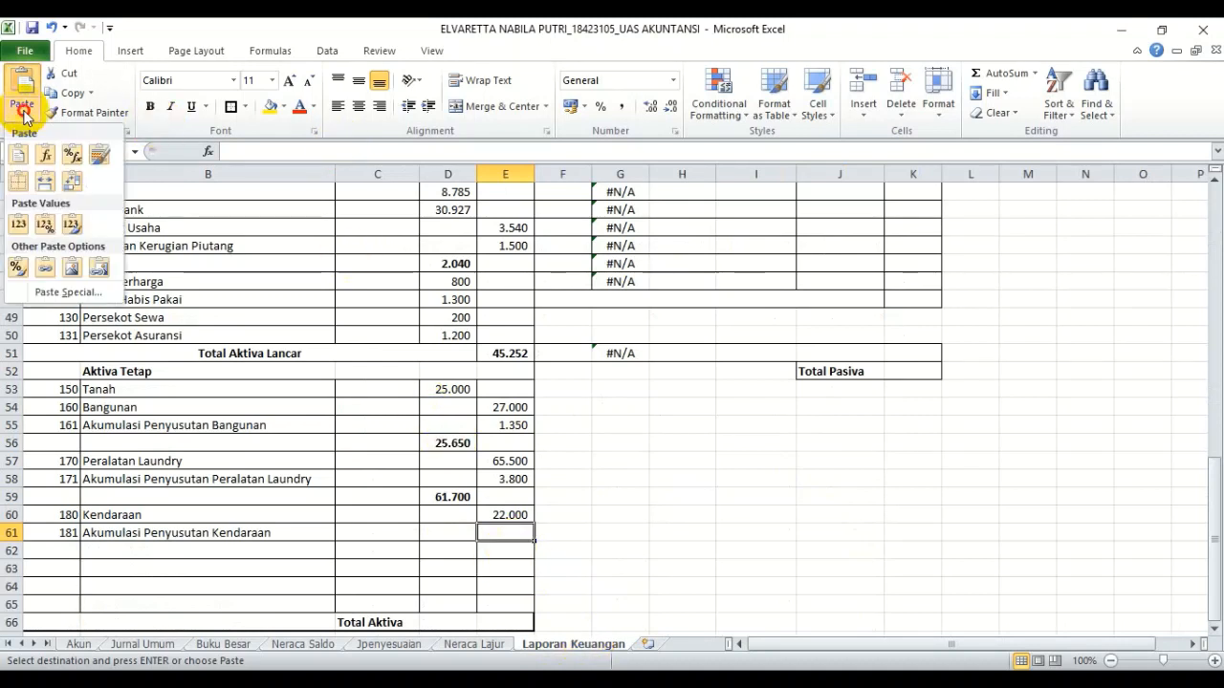
pyautogui.click(67, 293)
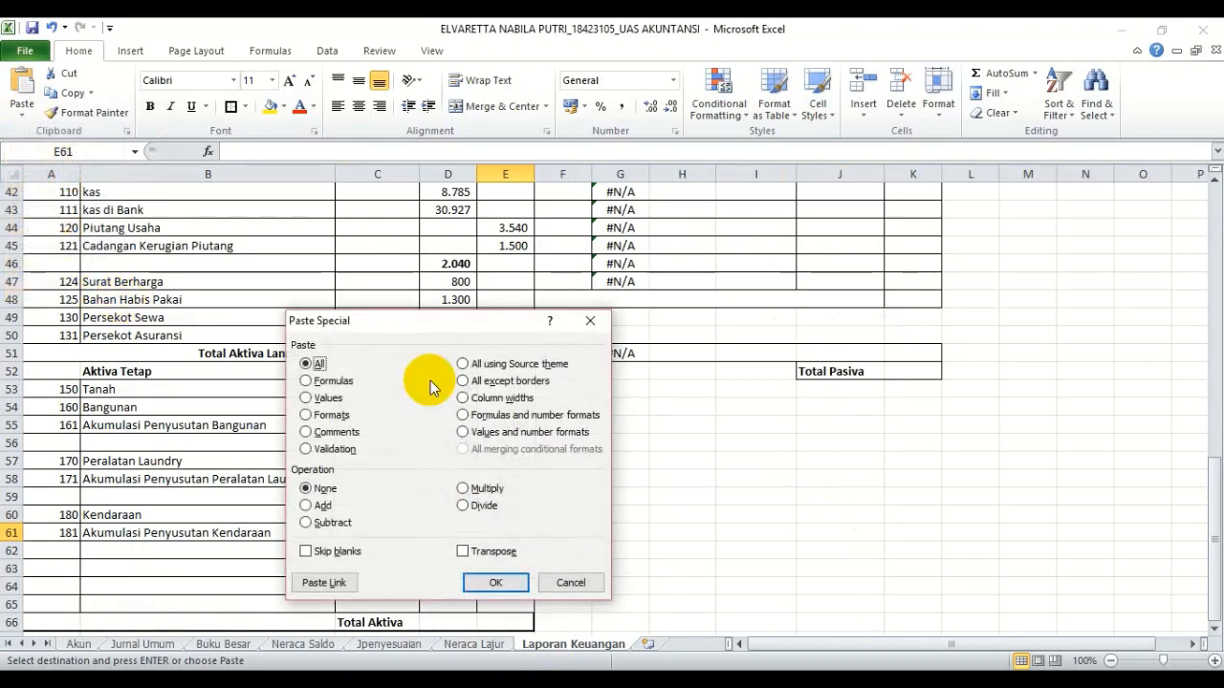
pyautogui.click(313, 585)
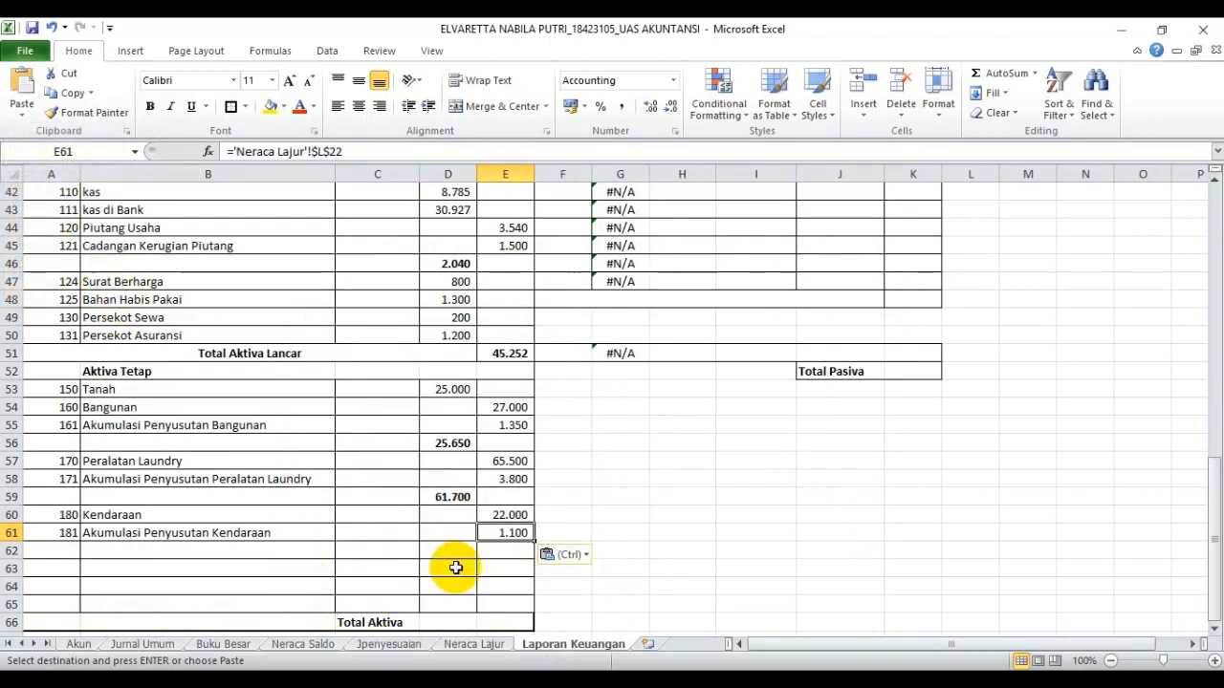
# Compute Kendaraan's net value in D62 with the formula =E60-E61
pyautogui.click(445, 550)
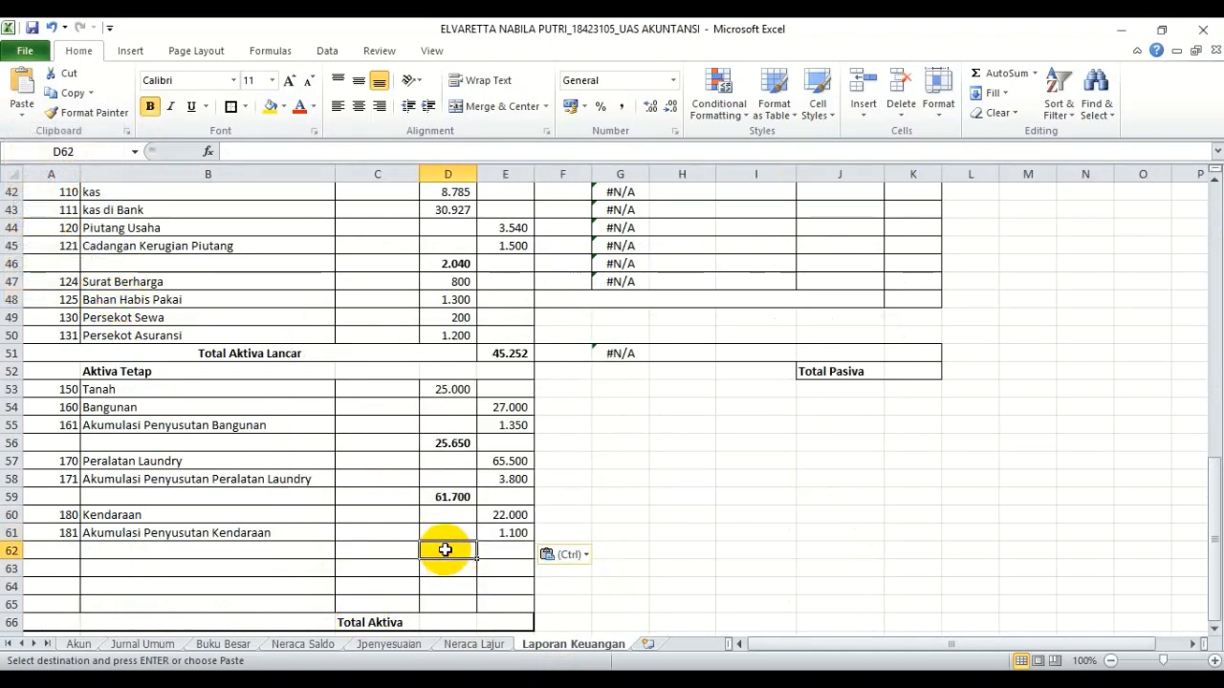
pyautogui.write('=')
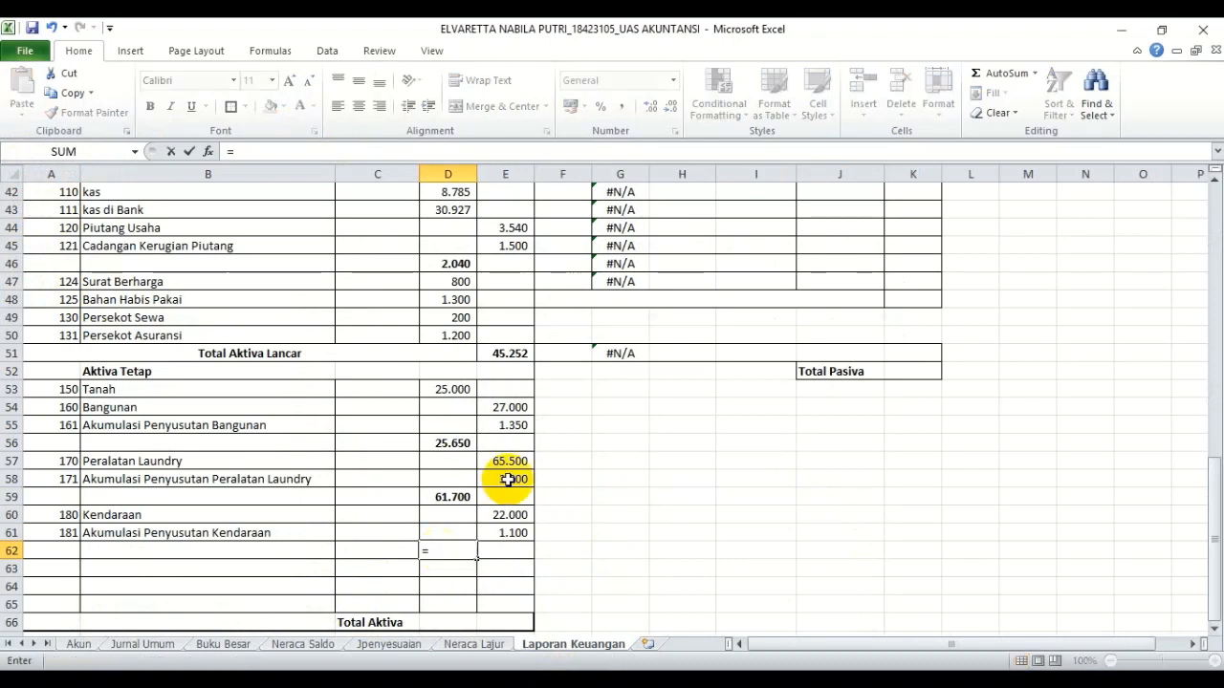
pyautogui.click(514, 514)
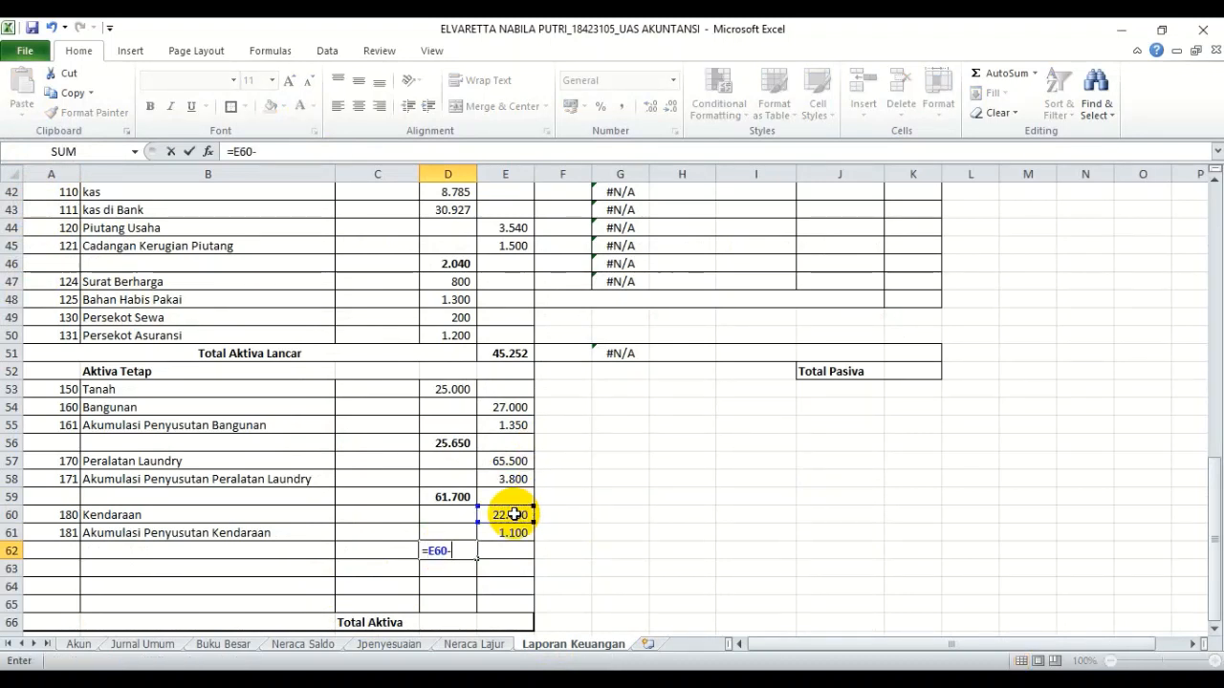
pyautogui.write('-')
pyautogui.click(514, 534)
pyautogui.press('Return')
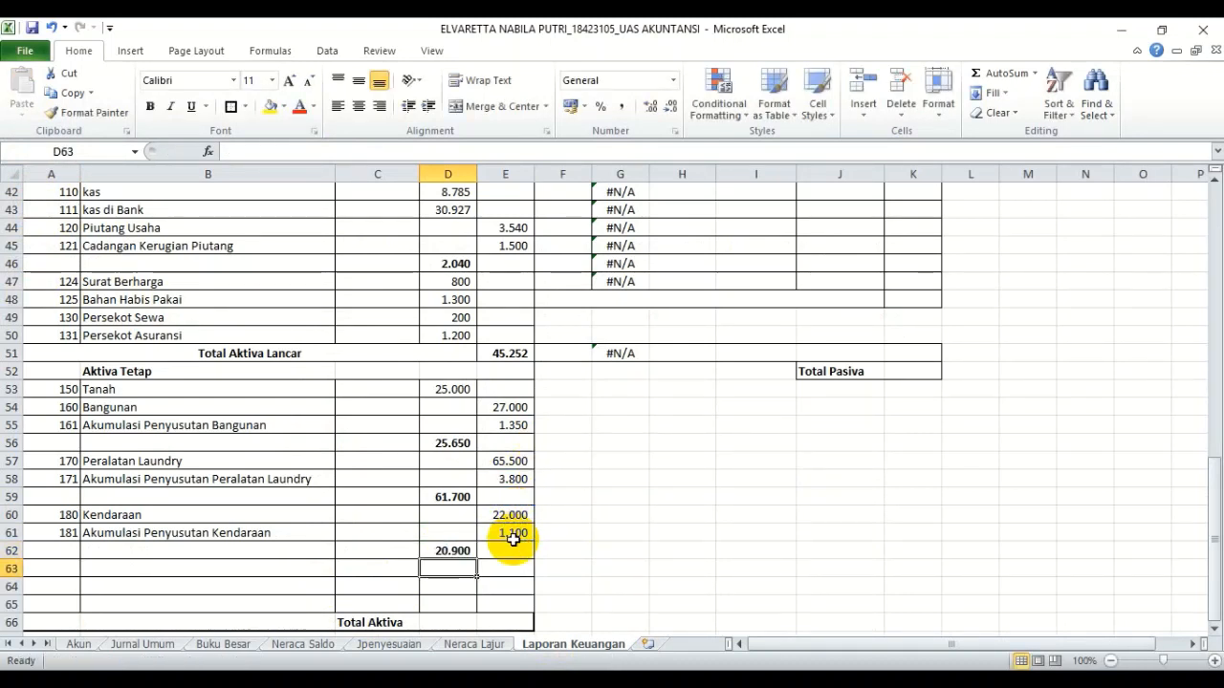
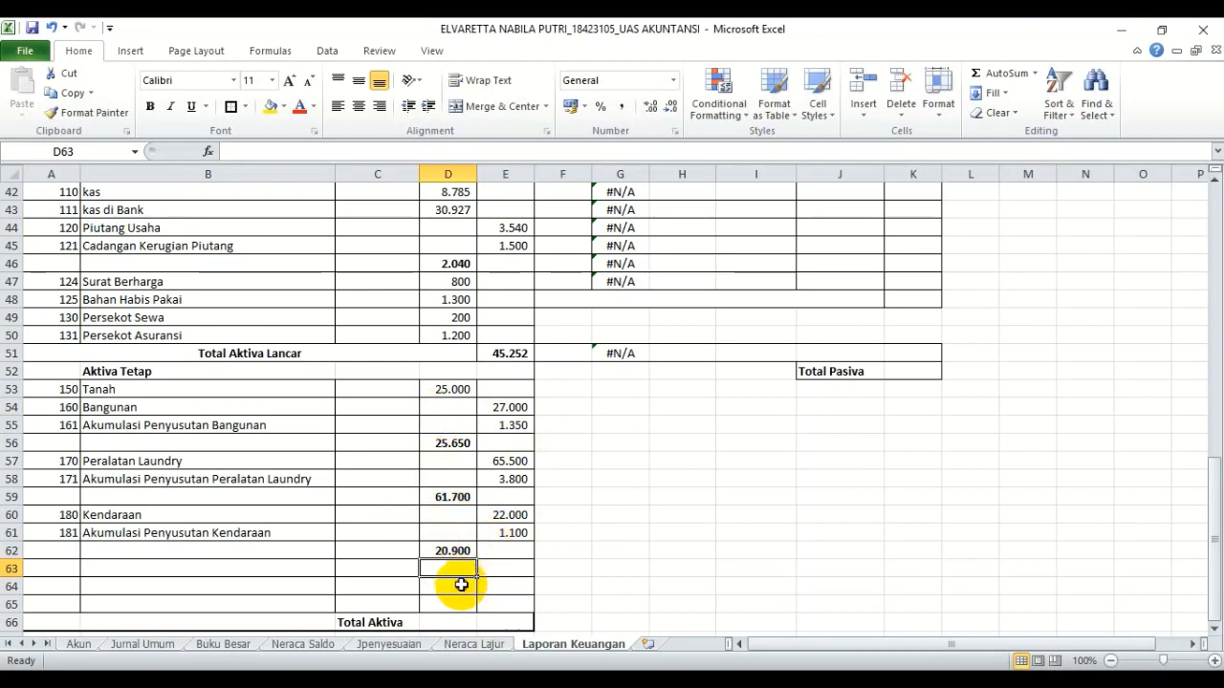
# Total the Aktiva Tetap amounts in D64 with the formula =SUM(D53:D63)
pyautogui.click(461, 584)
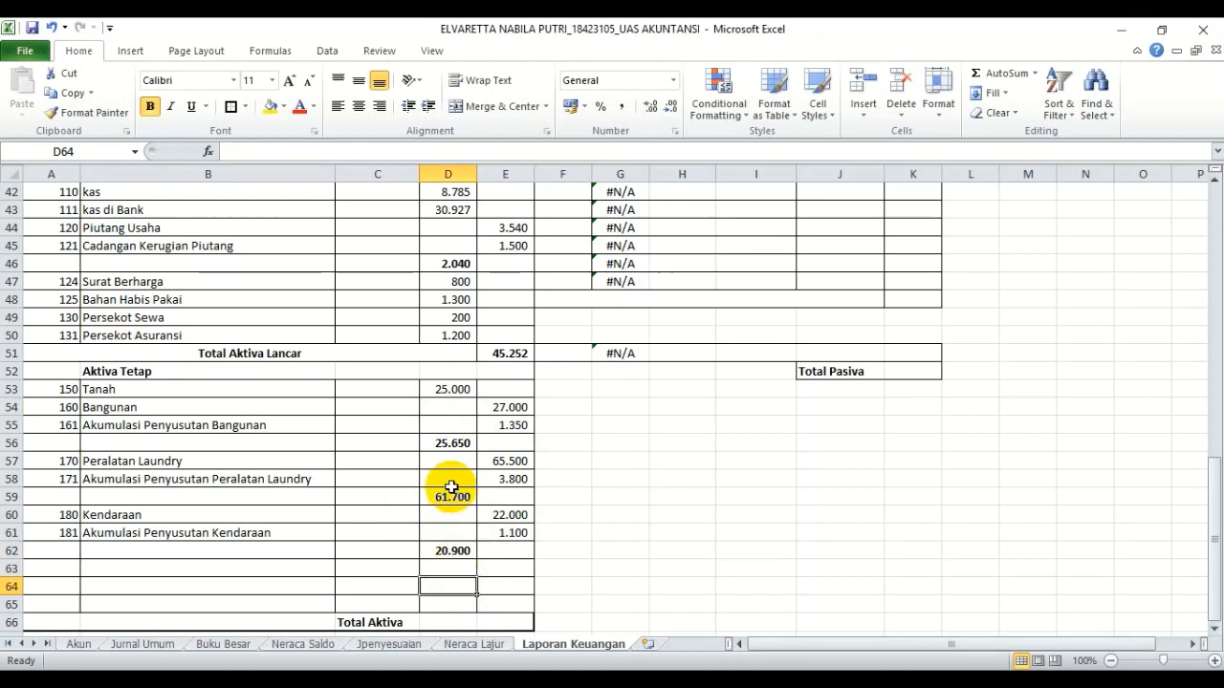
pyautogui.write('=')
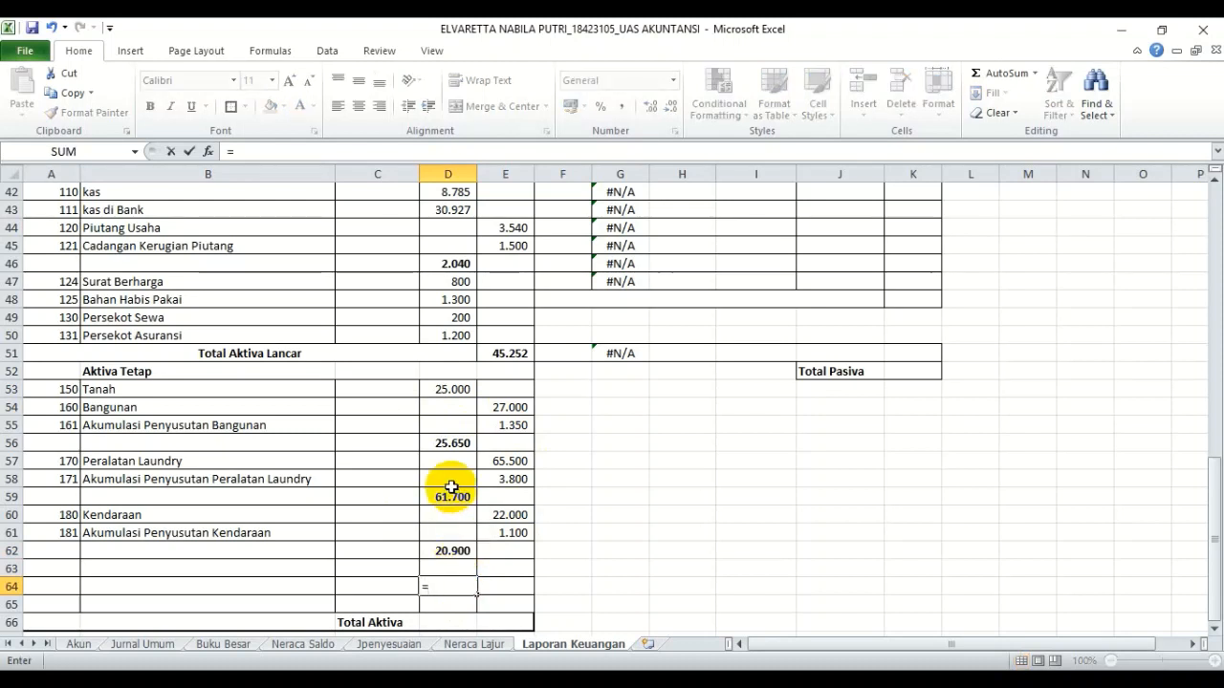
pyautogui.write('sum')
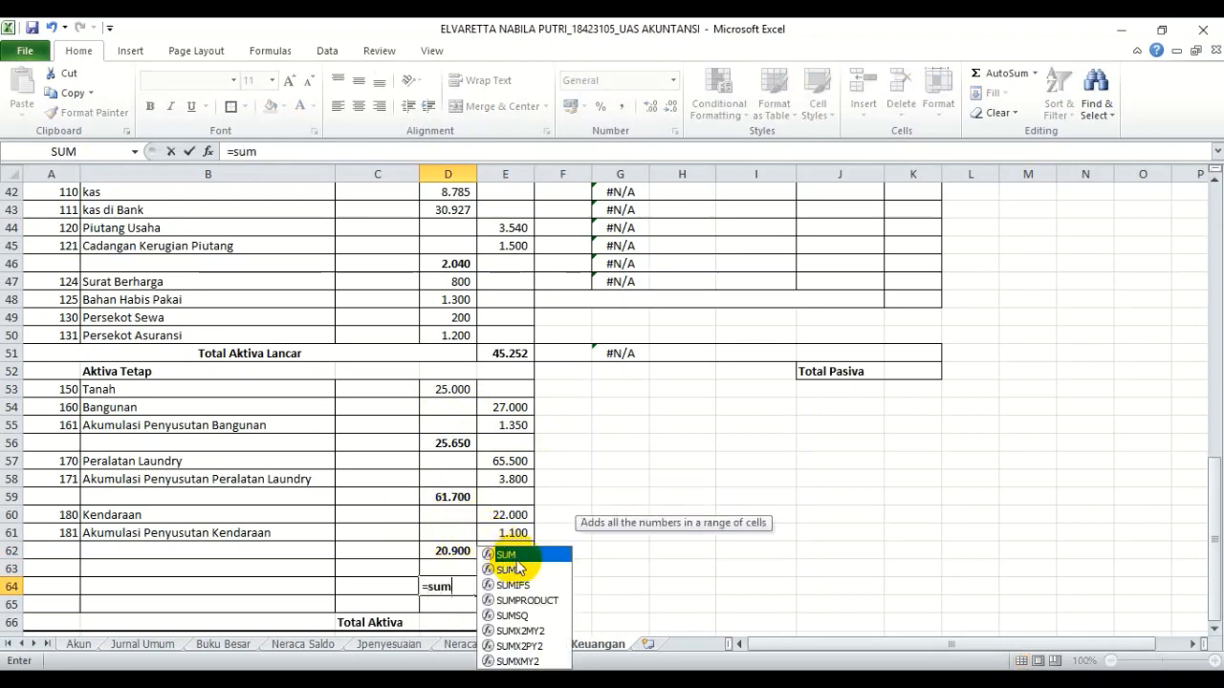
pyautogui.doubleClick(514, 555)
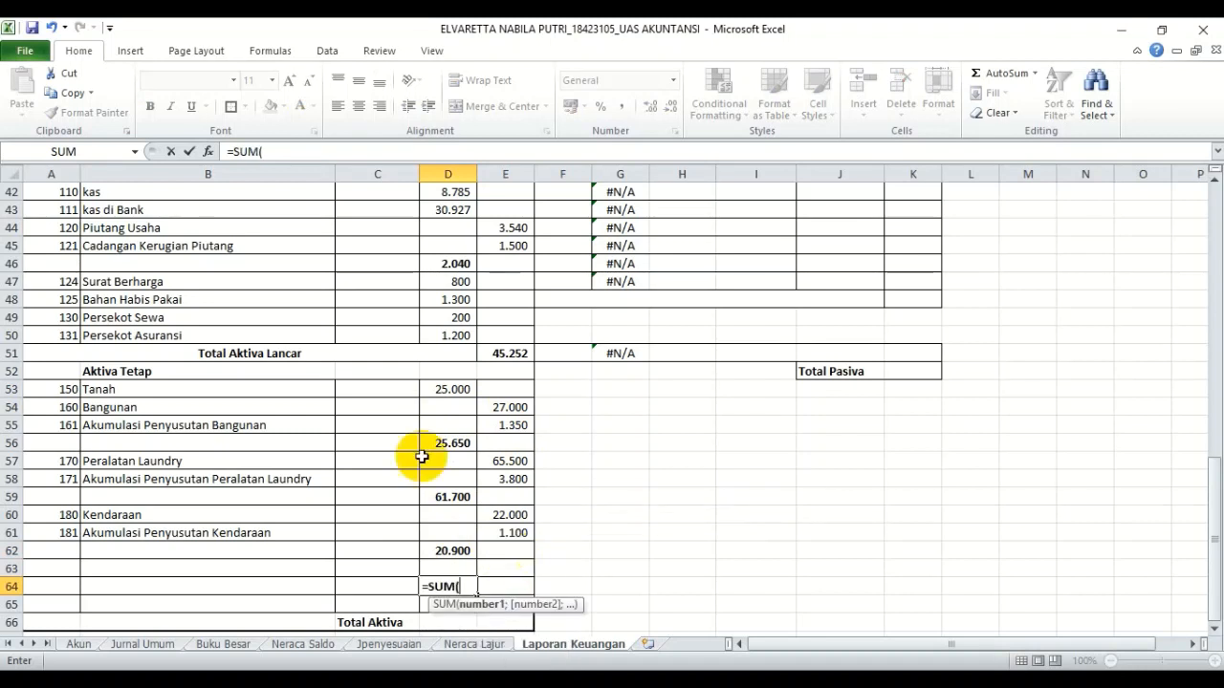
pyautogui.moveTo(443, 390); pyautogui.dragTo(456, 552)
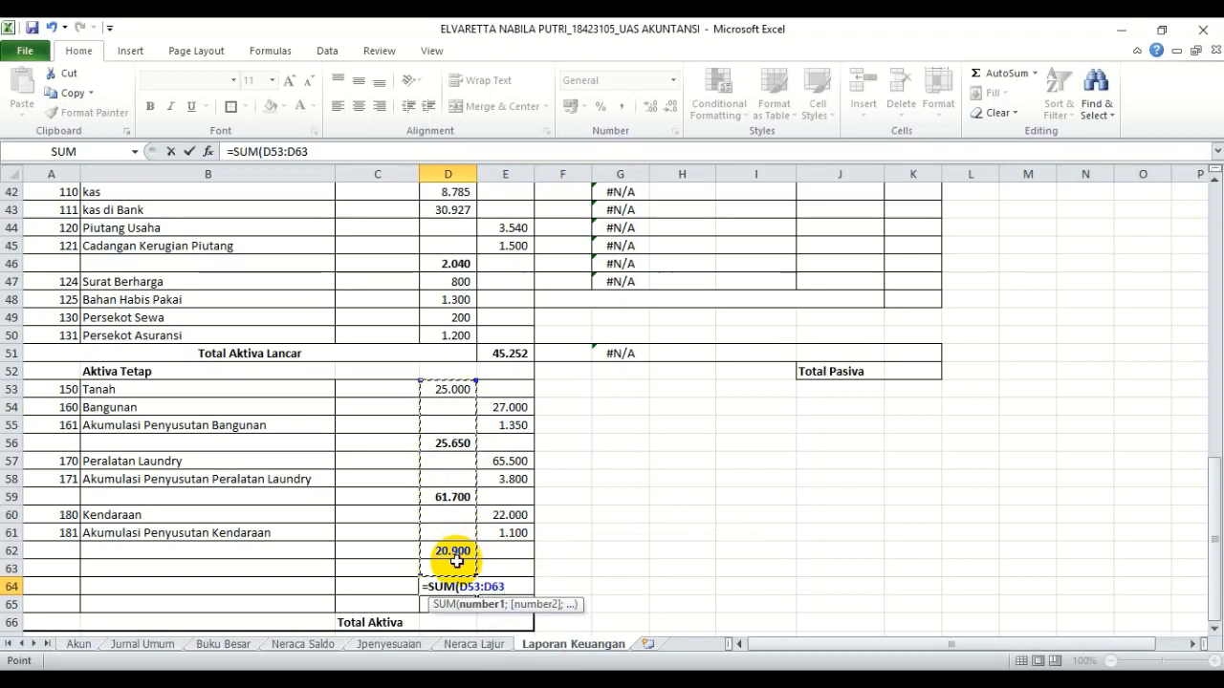
pyautogui.press('Return')
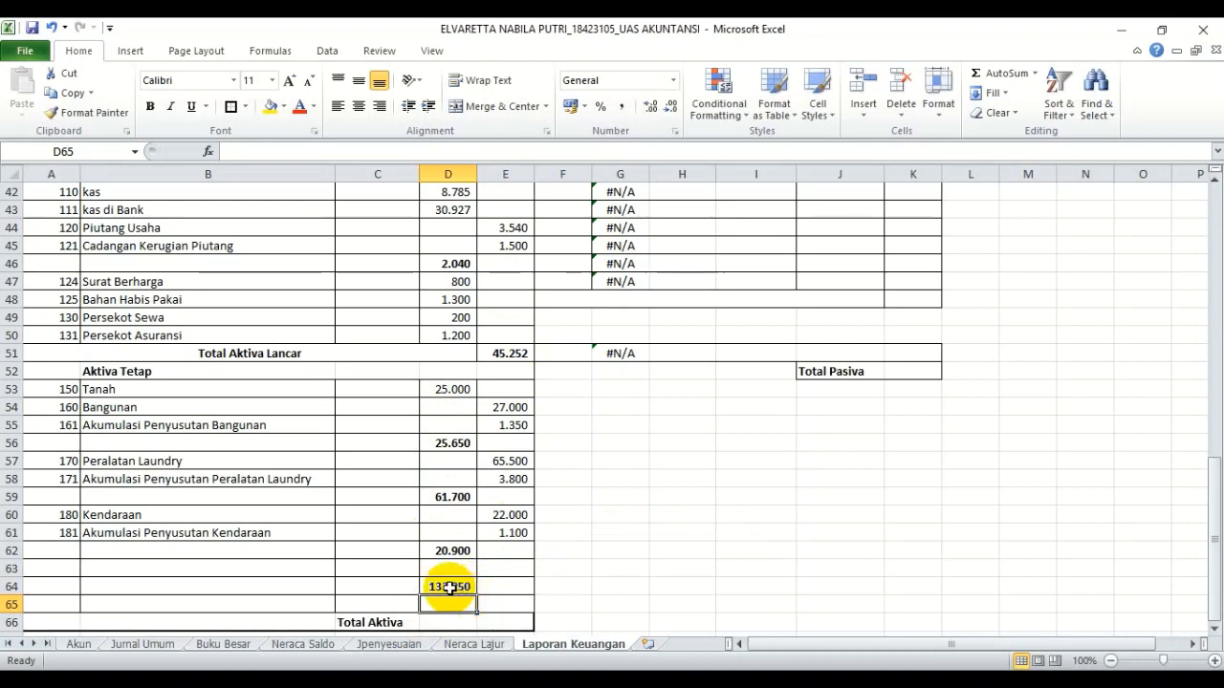
pyautogui.click(449, 587)
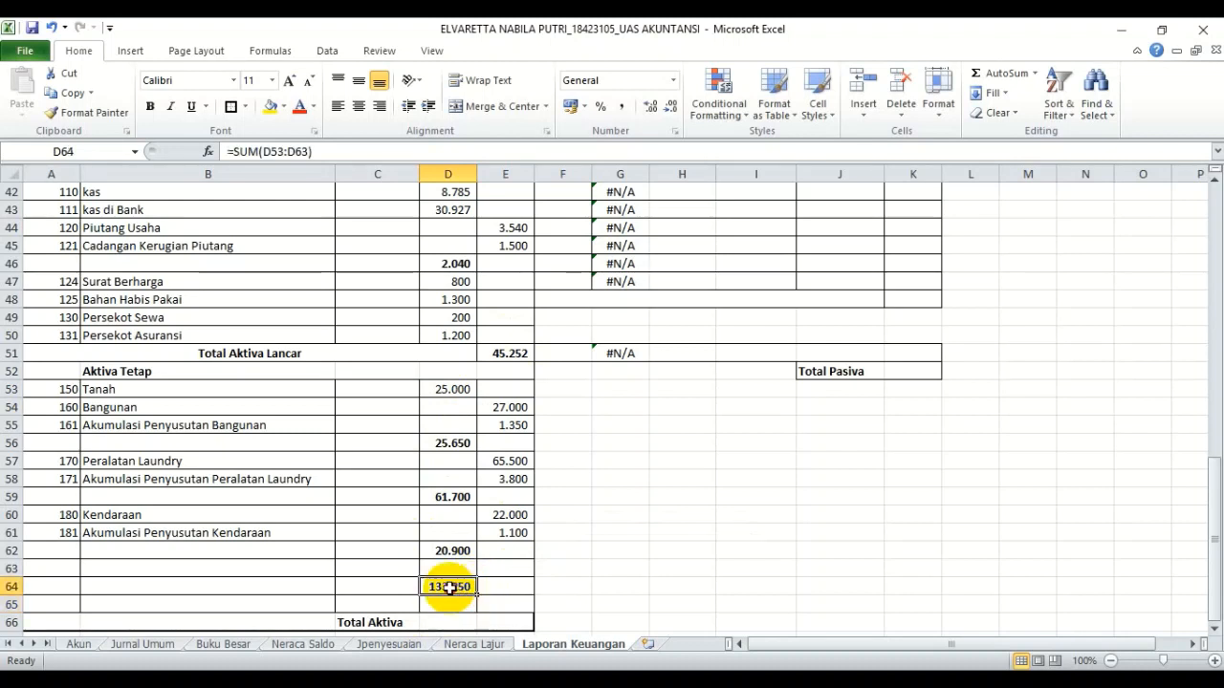
# Compute Total Aktiva in E66 by adding the Aktiva Lancar and Aktiva Tetap totals with =SUM(E51+D64)
pyautogui.click(504, 622)
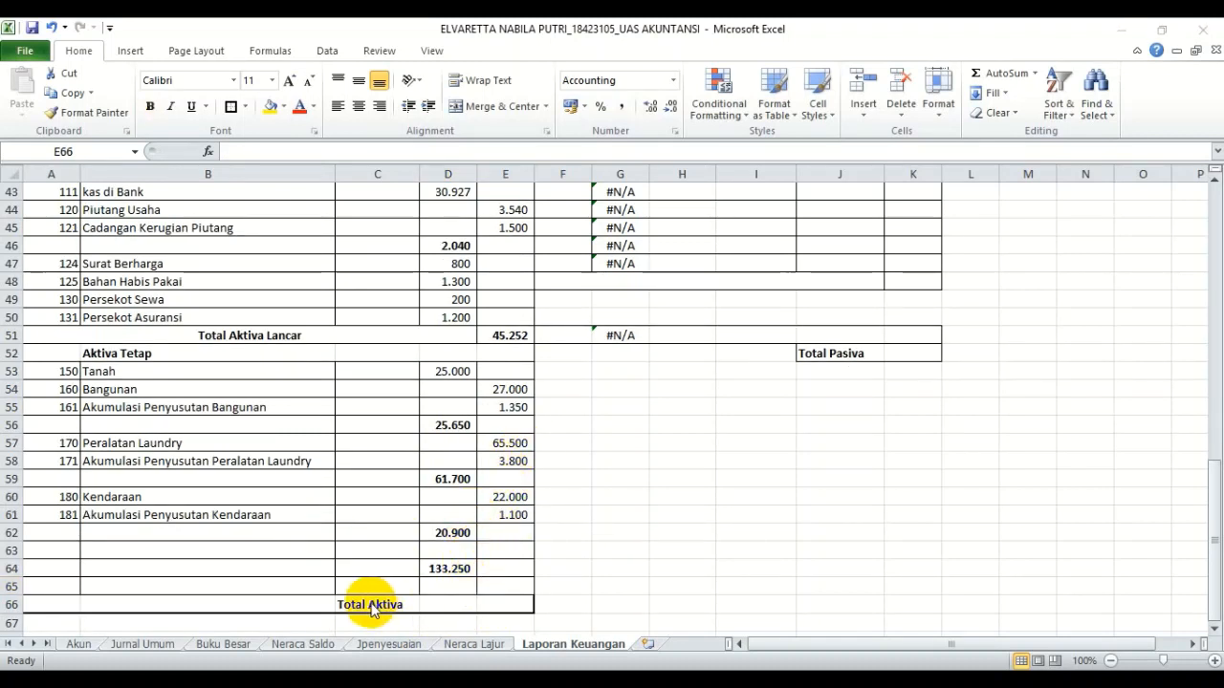
pyautogui.click(511, 605)
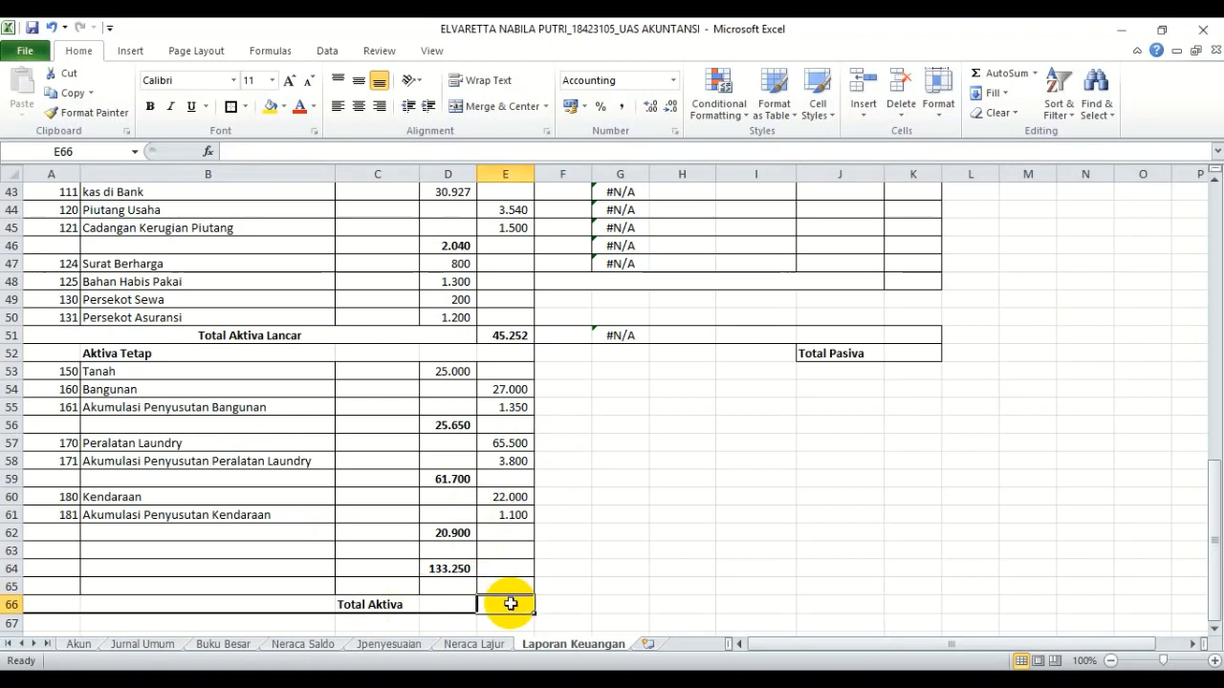
pyautogui.write('=')
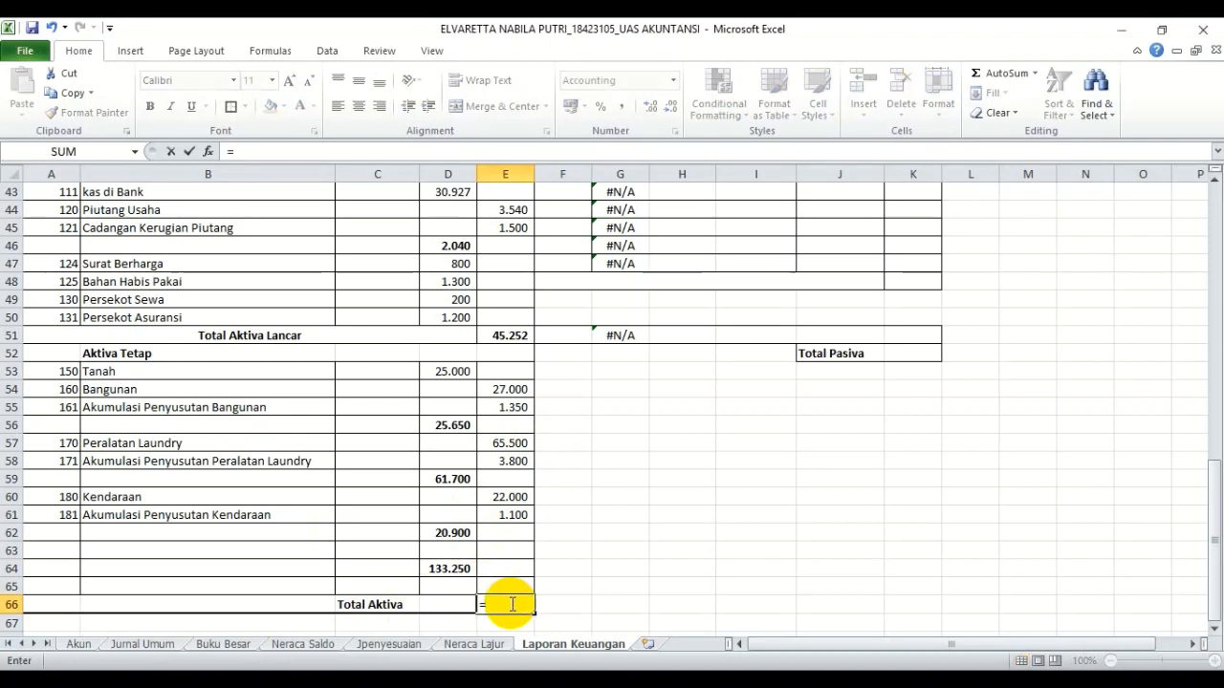
pyautogui.write('sum')
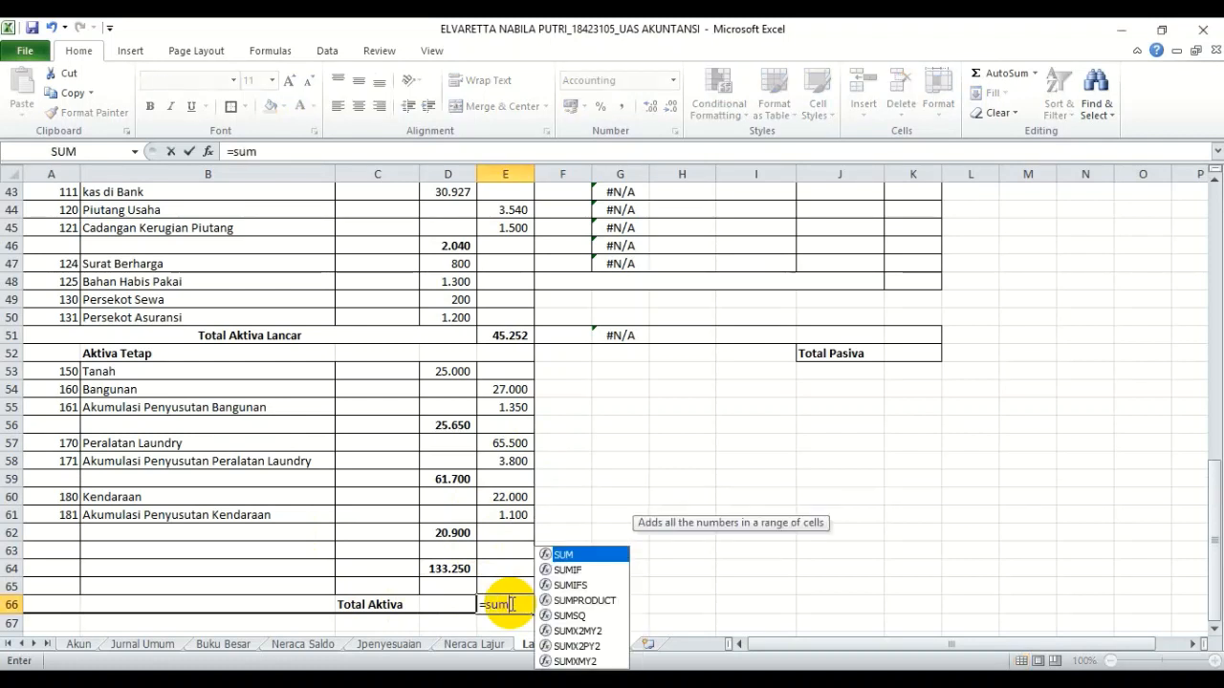
pyautogui.doubleClick(594, 570)
pyautogui.press('BackSpace')
pyautogui.press('BackSpace')
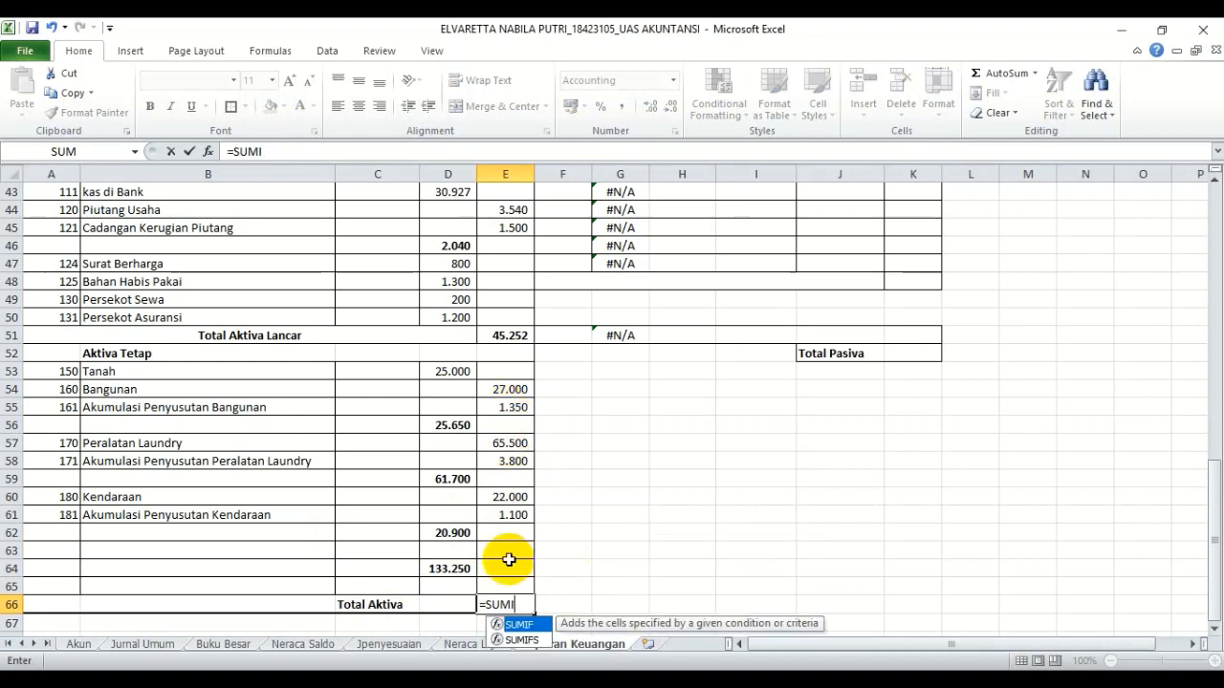
pyautogui.press('BackSpace')
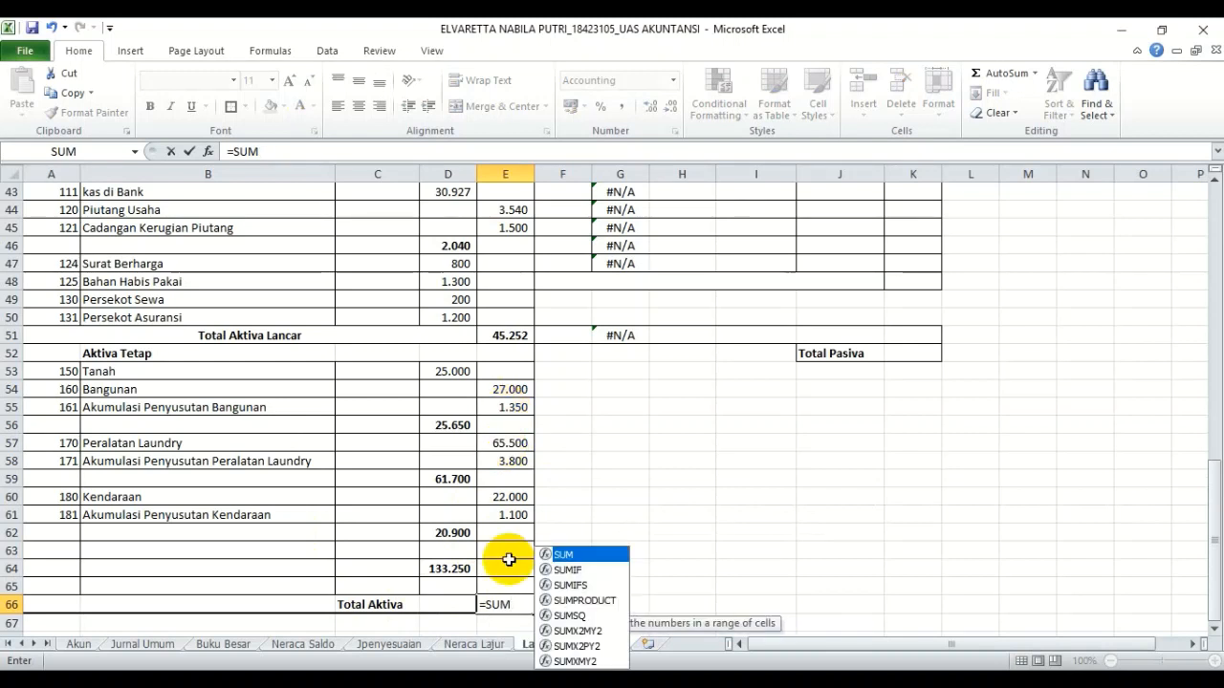
pyautogui.doubleClick(595, 555)
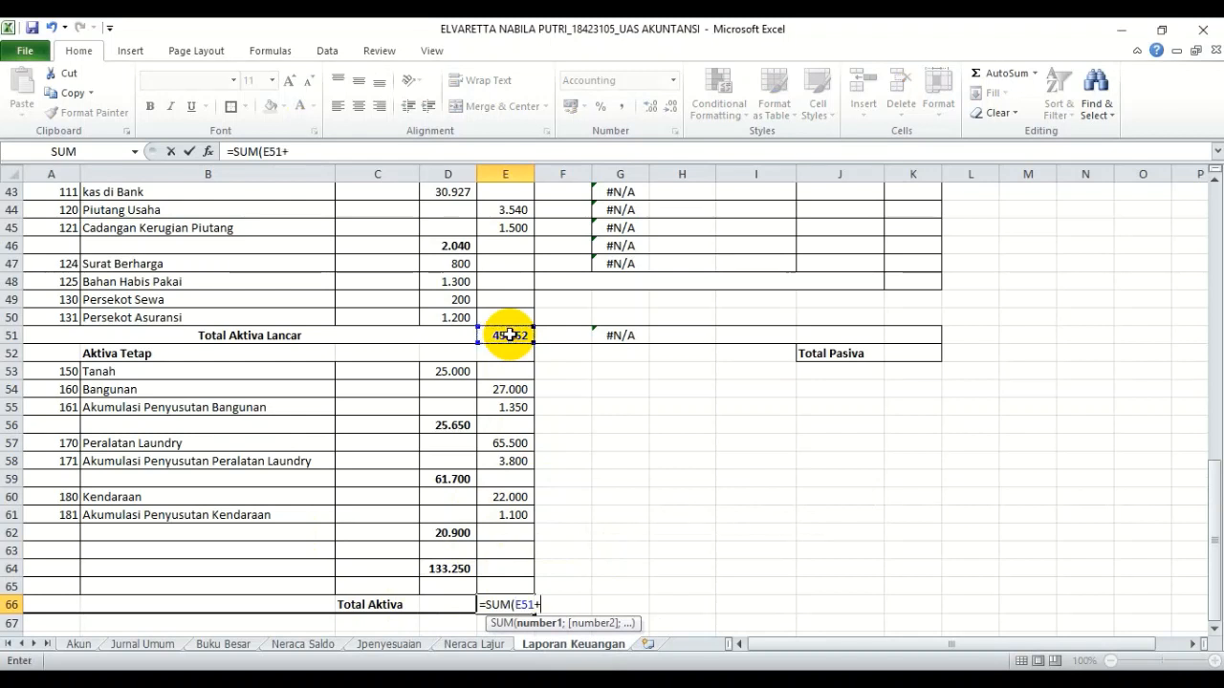
pyautogui.click(447, 570)
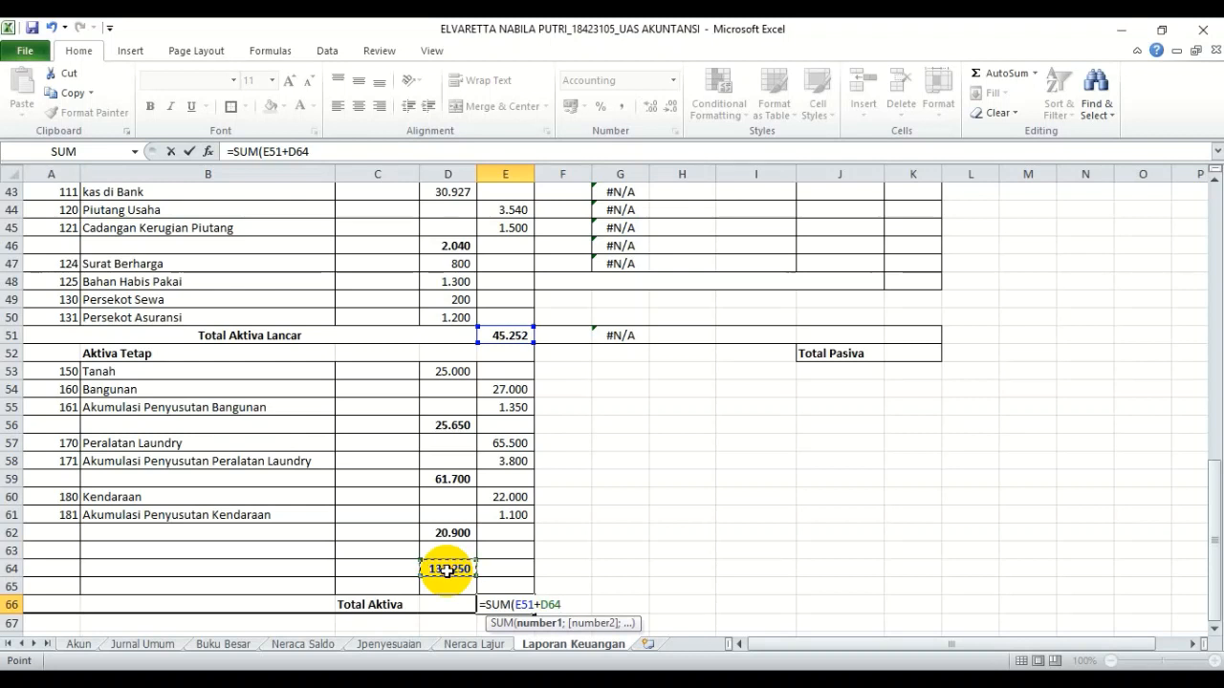
pyautogui.press('Return')
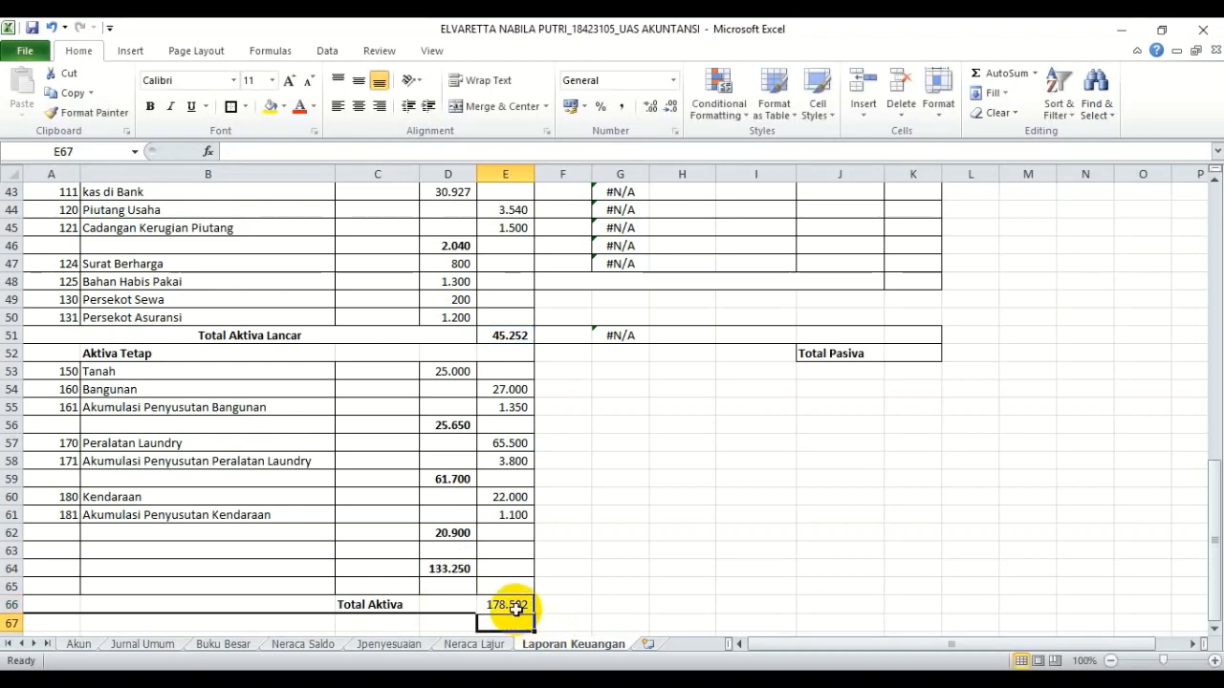
# Enter the label "Total Aktiva Tetap" in B64 and remove the borders from A64:C64
pyautogui.click(268, 570)
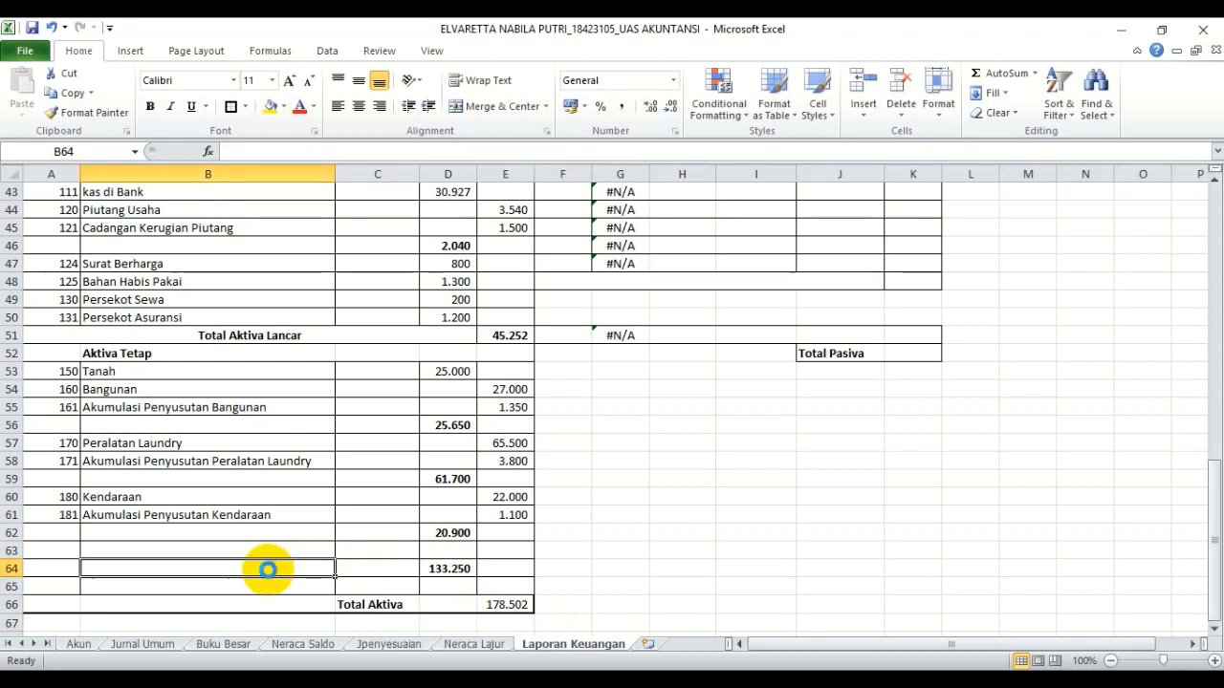
pyautogui.write('Total Aktiva Tetap')
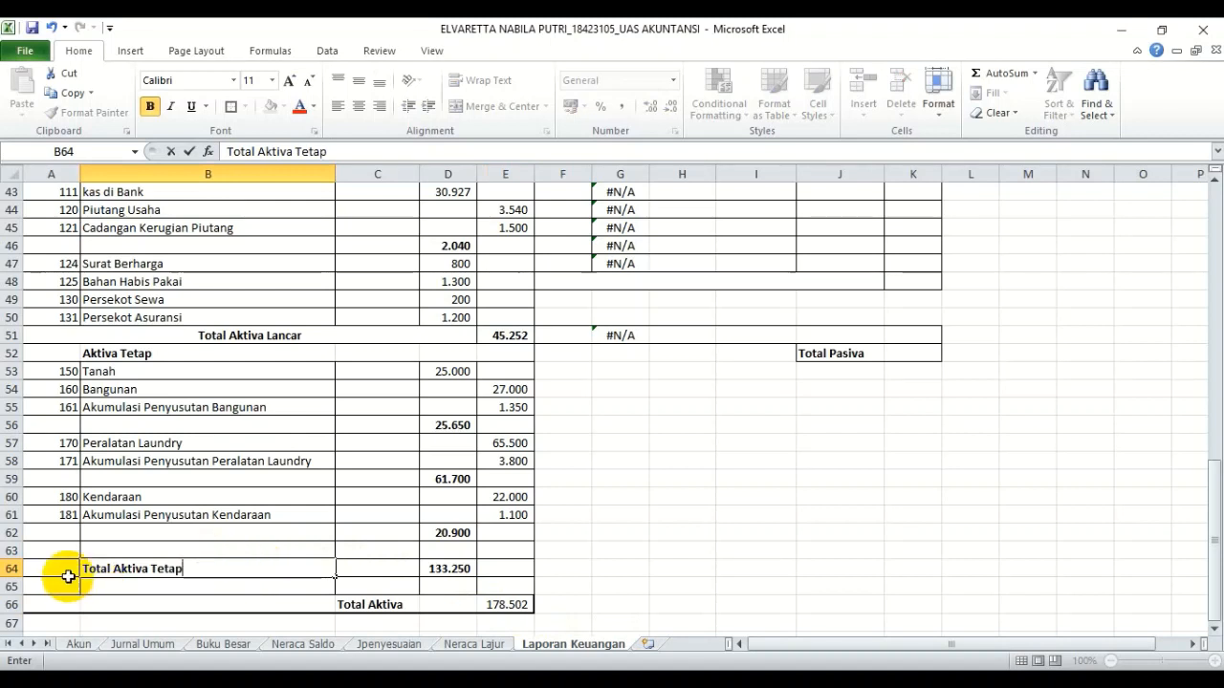
pyautogui.moveTo(57, 570)
pyautogui.mouseDown()
pyautogui.moveTo(350, 568)
pyautogui.moveTo(344, 550)
pyautogui.mouseUp()
pyautogui.click(245, 106)
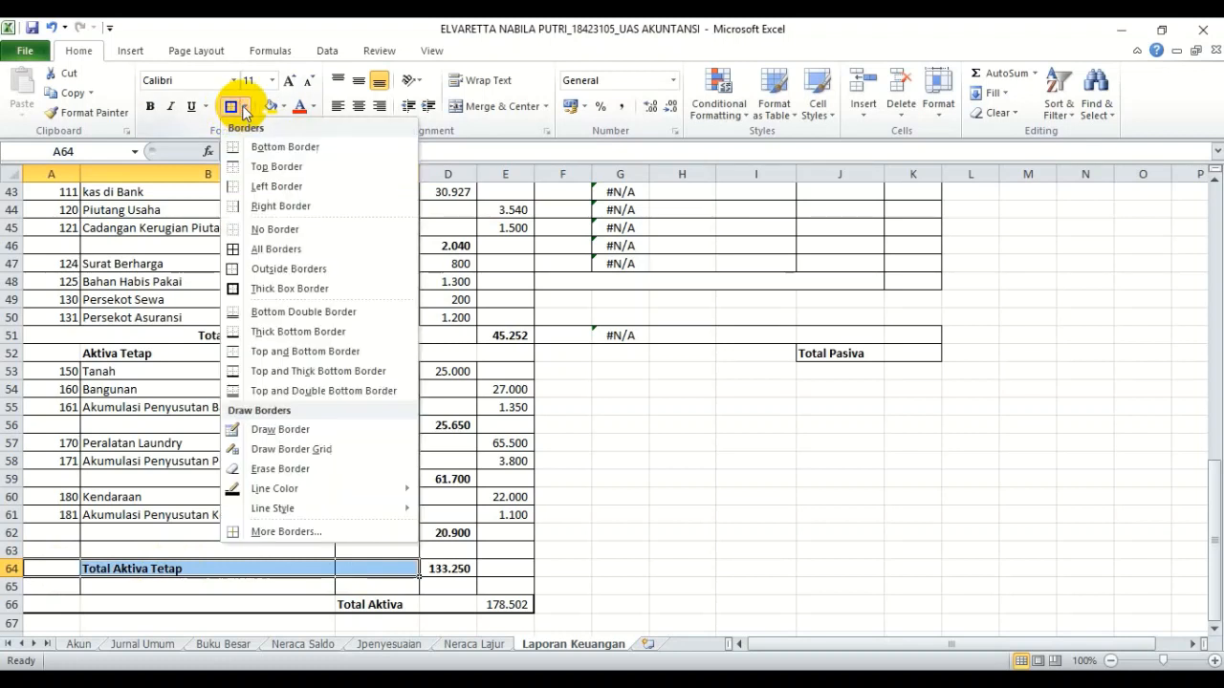
pyautogui.click(276, 232)
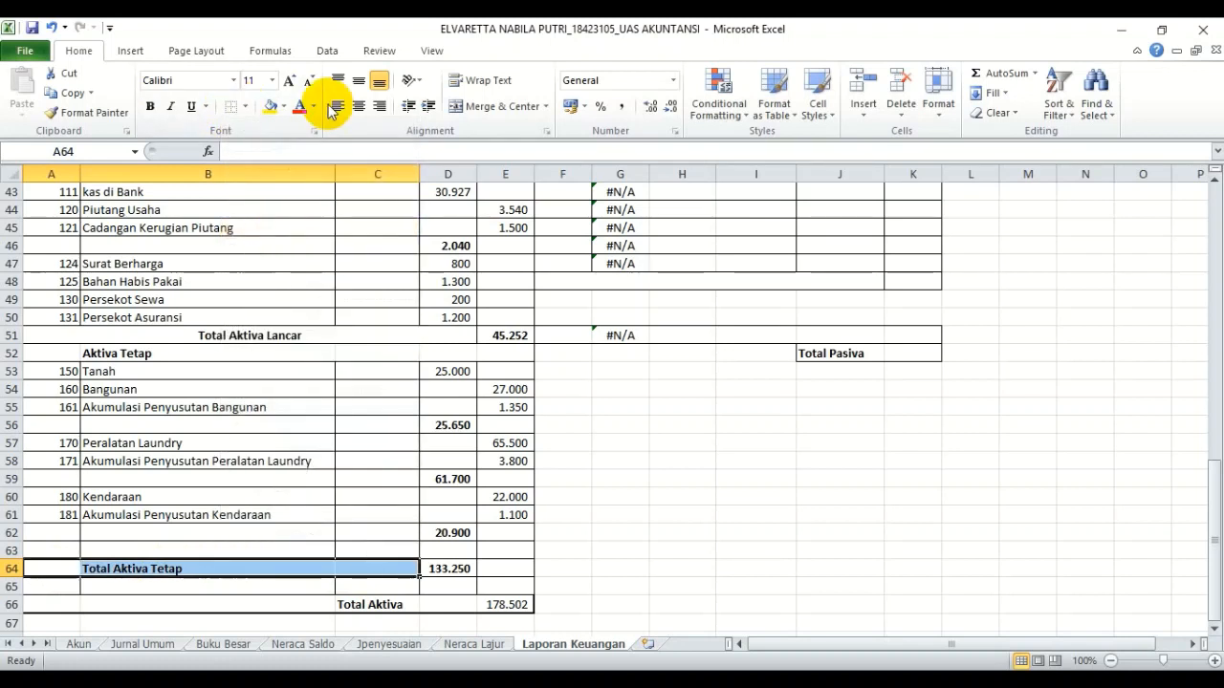
# Merge A64:C64 across and center the Total Aktiva Tetap label in the merged cell
pyautogui.click(546, 106)
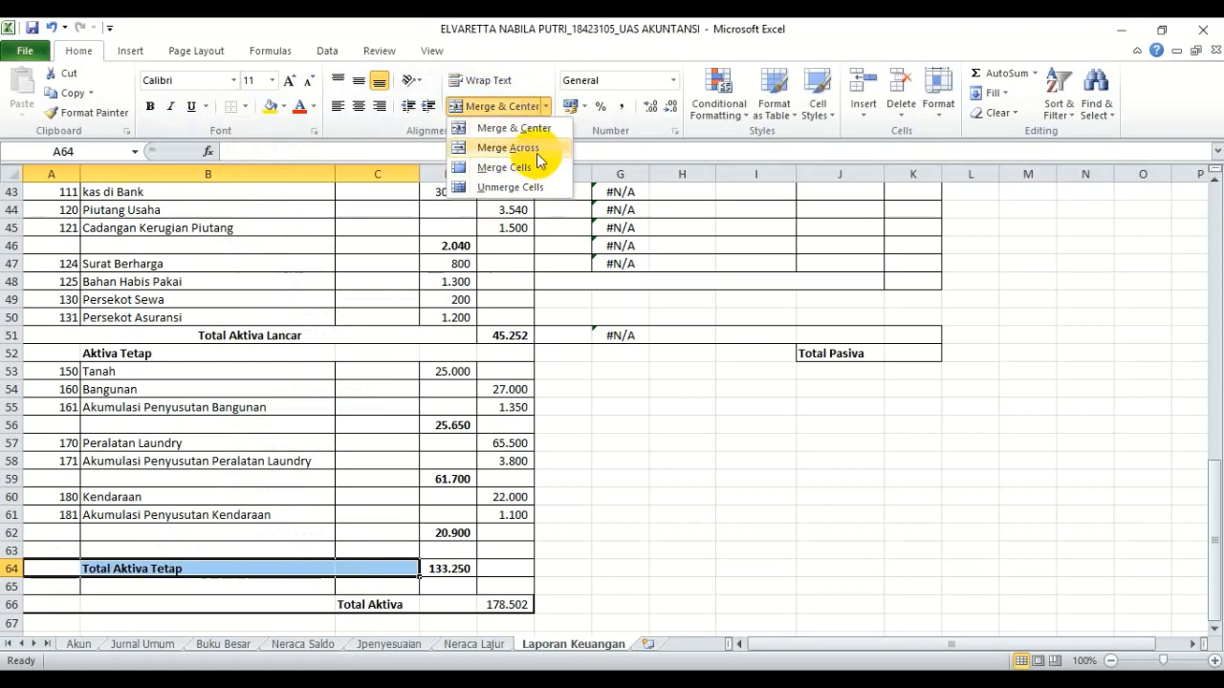
pyautogui.click(539, 158)
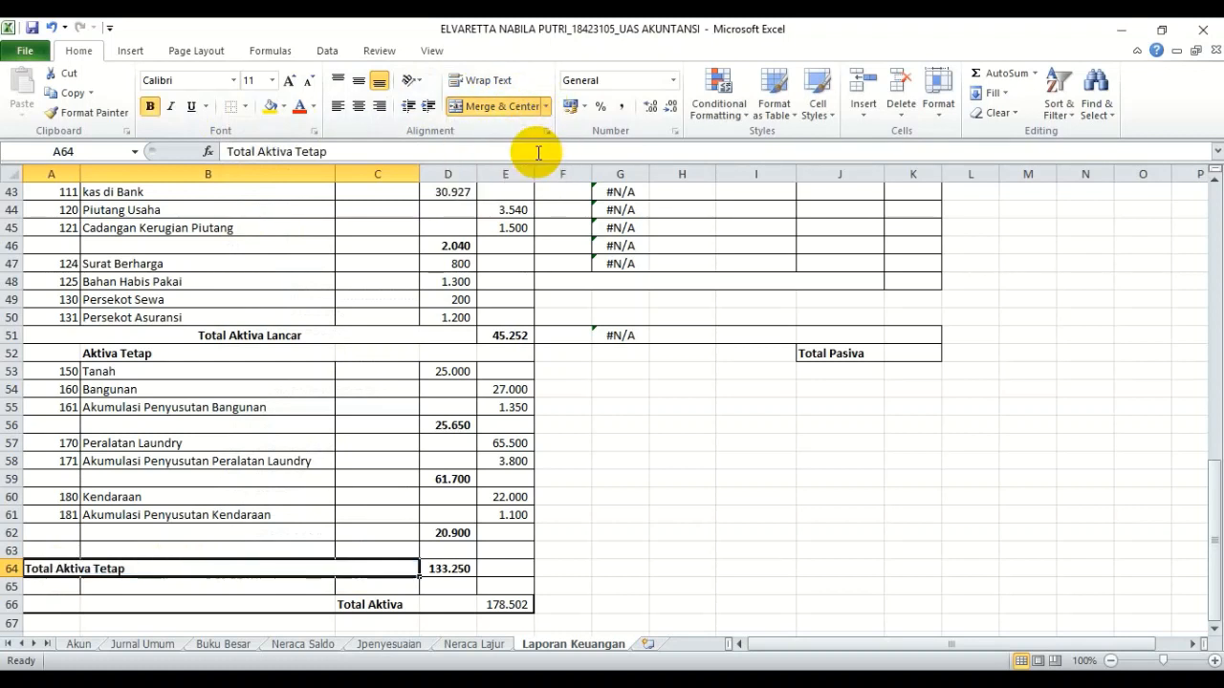
pyautogui.click(359, 107)
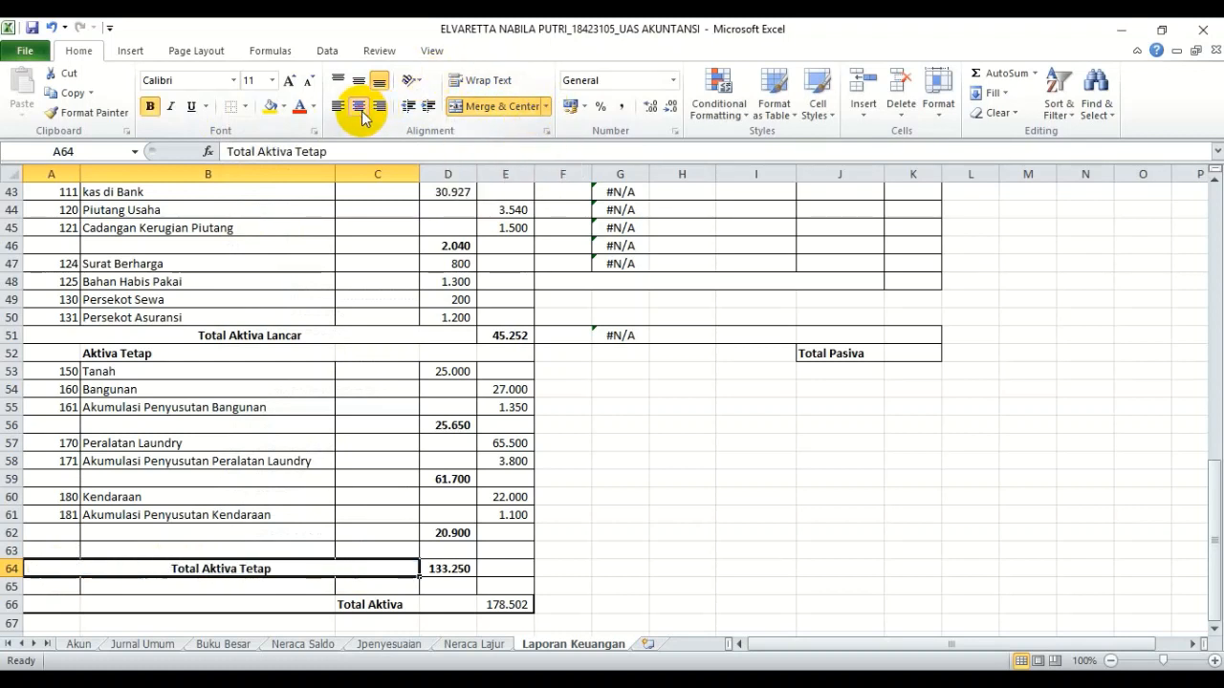
# Apply all borders to the merged Total Aktiva Tetap cell A64
pyautogui.click(682, 496)
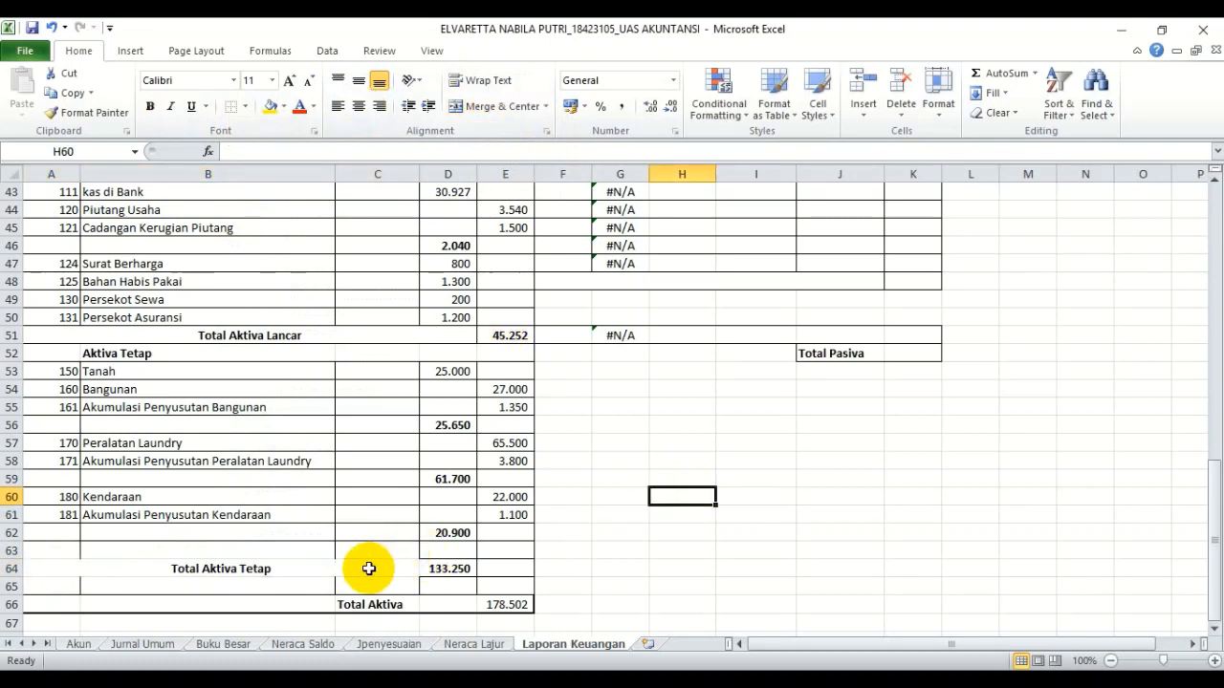
pyautogui.click(53, 568)
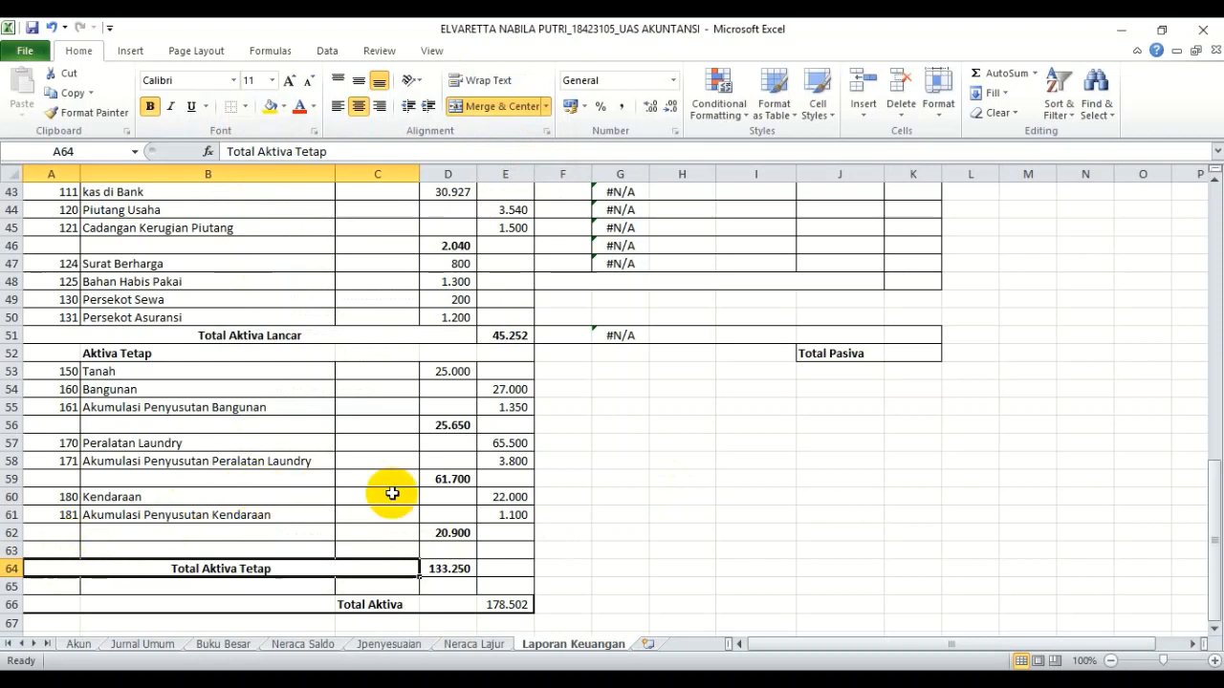
pyautogui.click(771, 498)
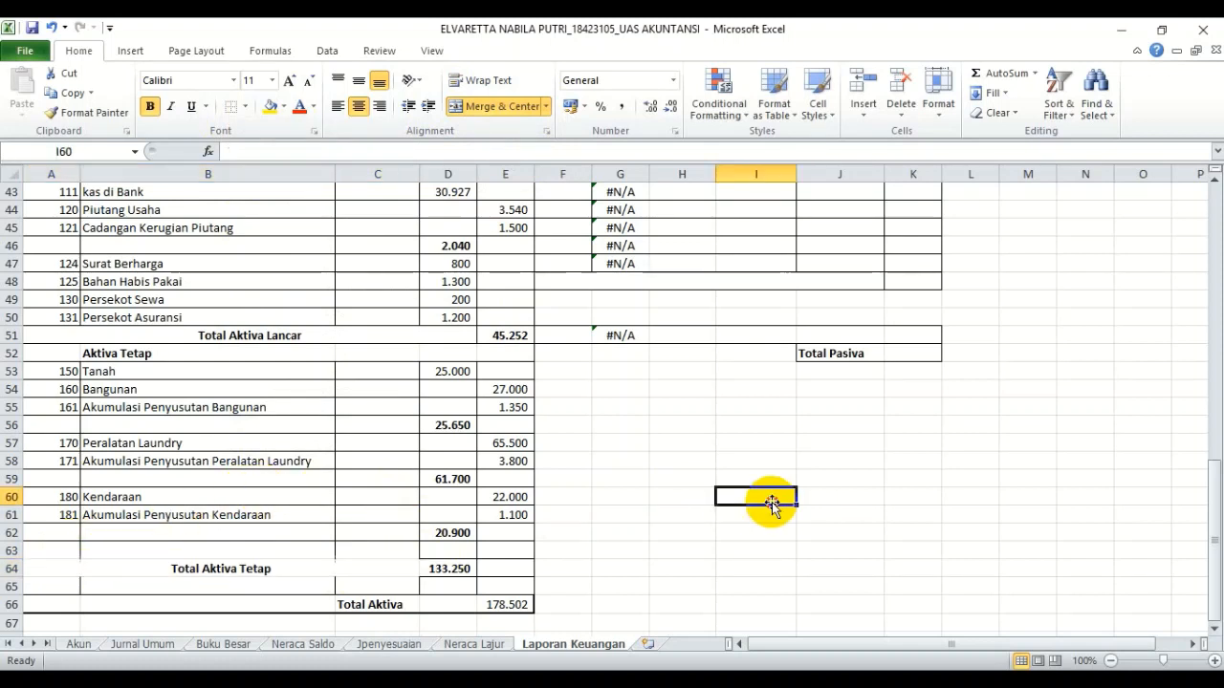
pyautogui.click(409, 568)
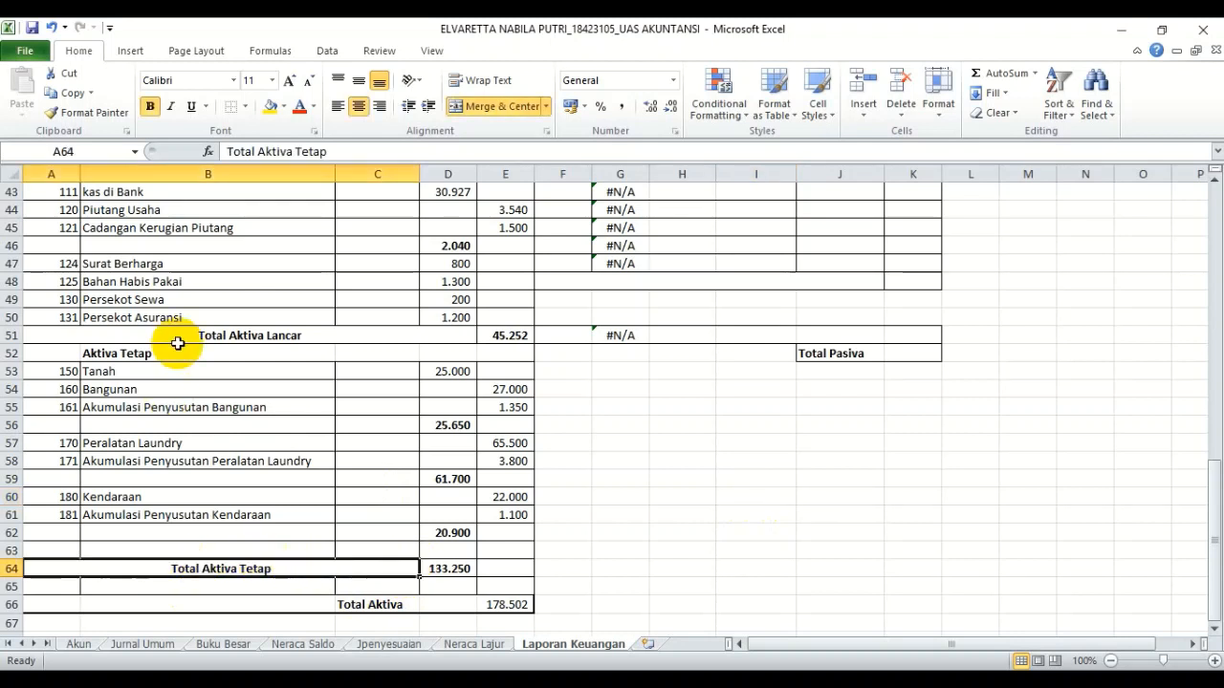
pyautogui.click(246, 106)
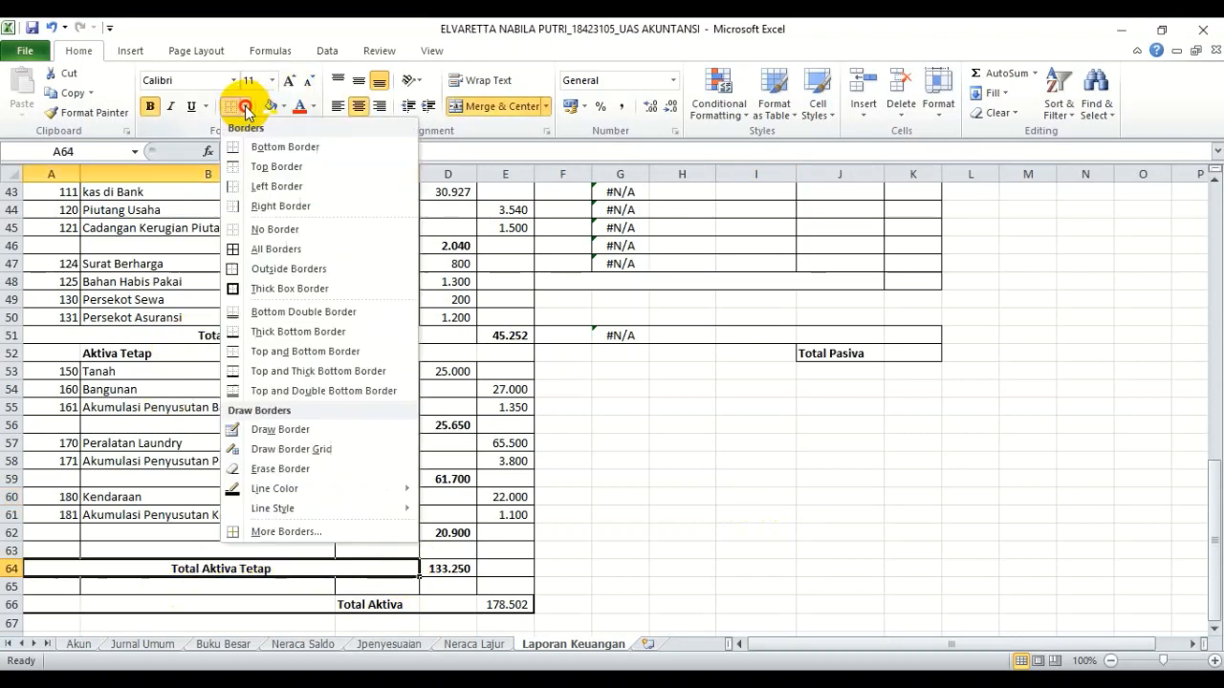
pyautogui.click(249, 250)
pyautogui.click(708, 425)
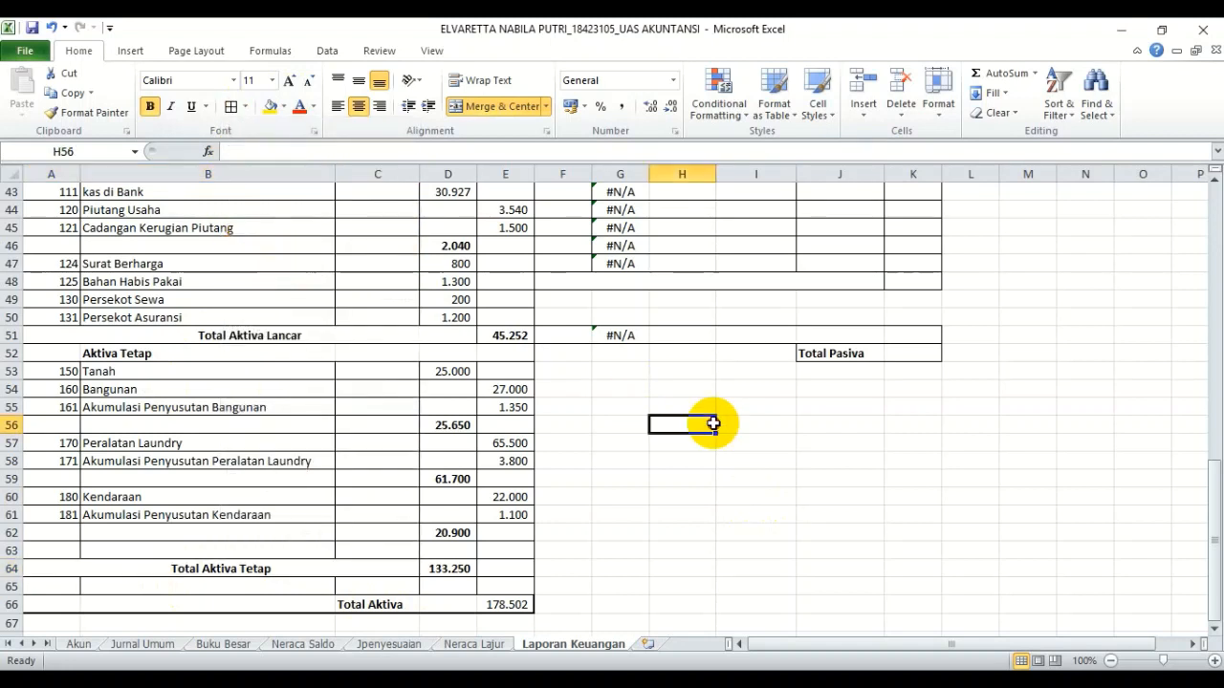
pyautogui.click(345, 569)
pyautogui.click(440, 570)
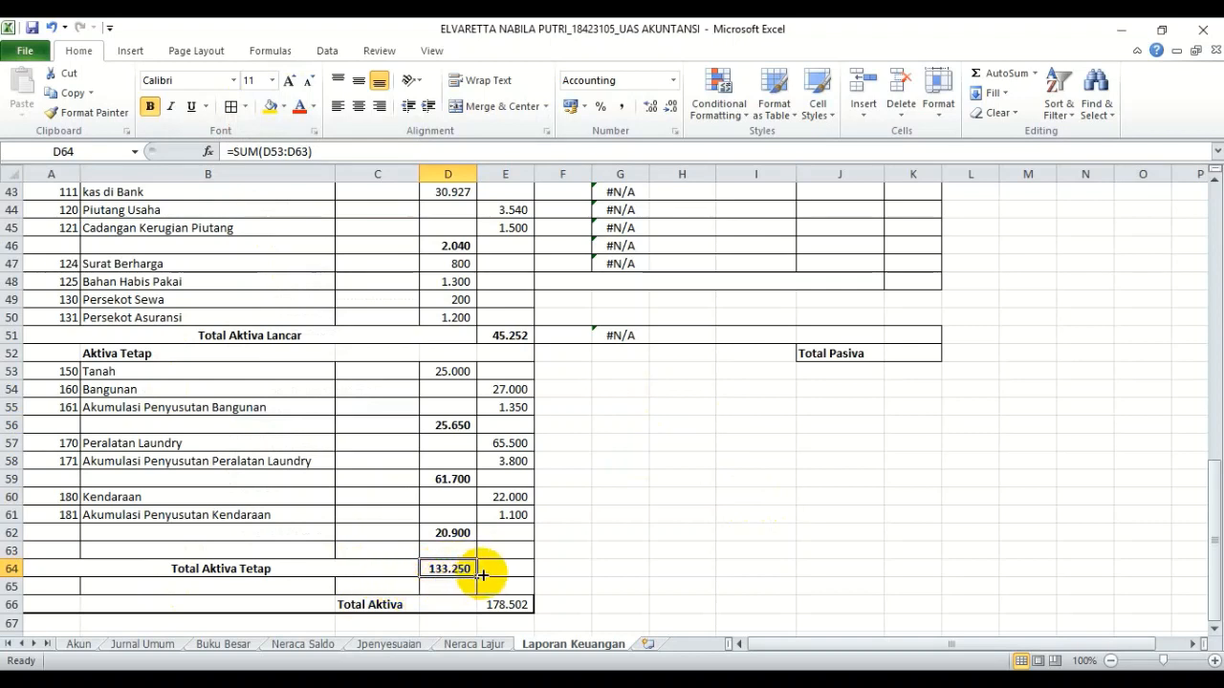
# Enter the account codes 210, 211, 212, 213, 220 and 251 in F42:F47 under Hutang Jangka Pendek
pyautogui.moveTo(1206, 486); pyautogui.dragTo(1212, 421)
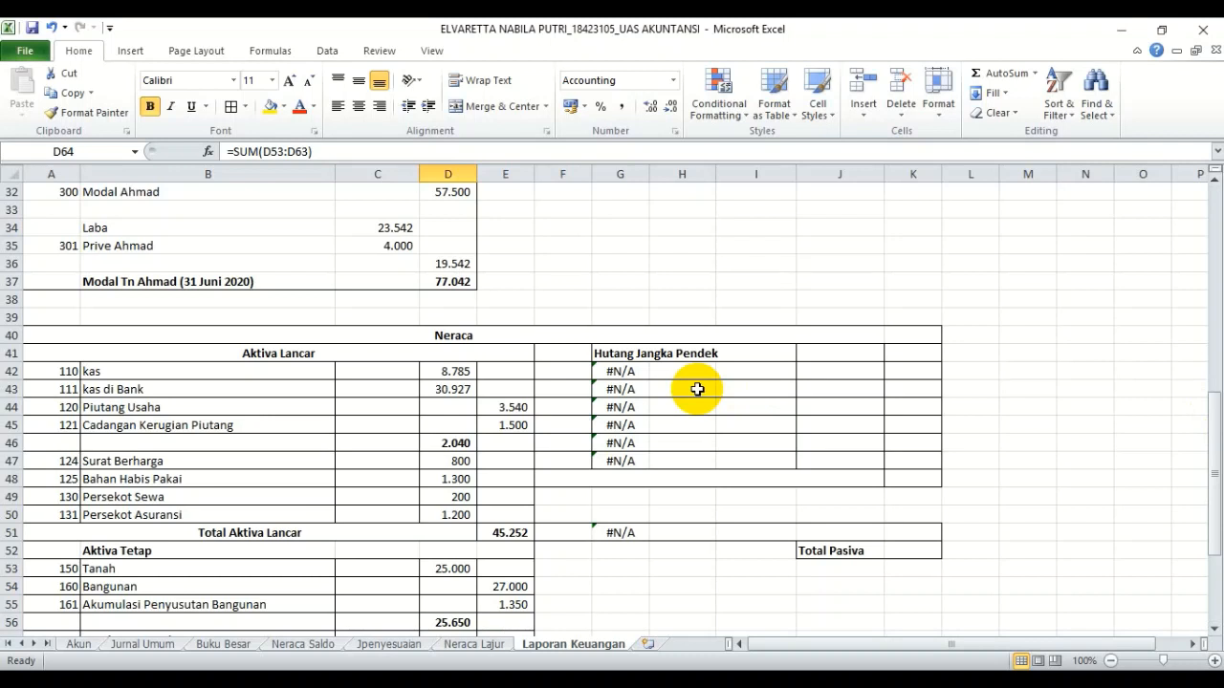
pyautogui.click(541, 379)
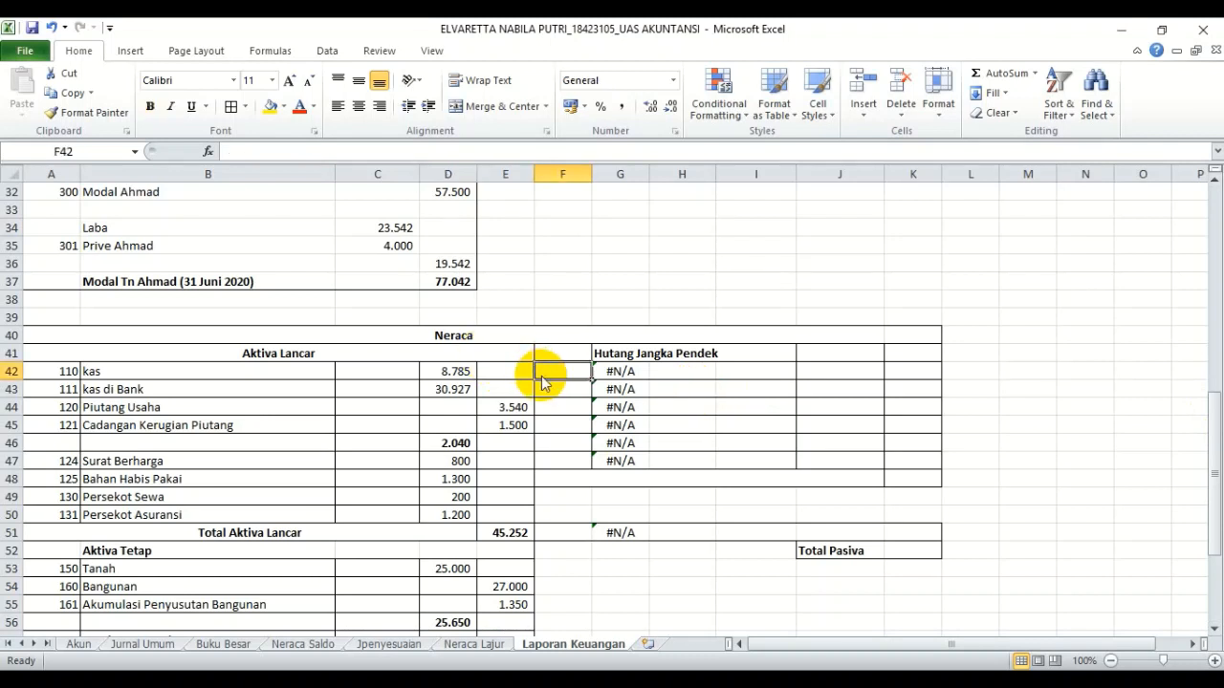
pyautogui.write('21')
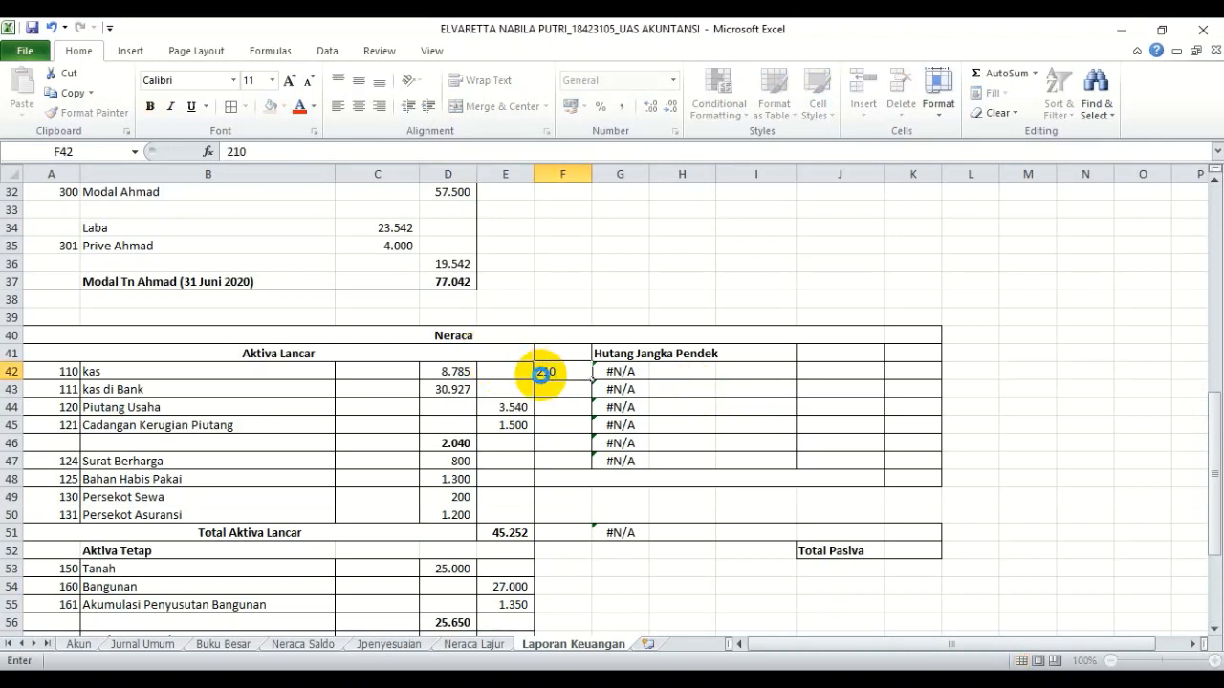
pyautogui.write('0')
pyautogui.press('Return')
pyautogui.write('211')
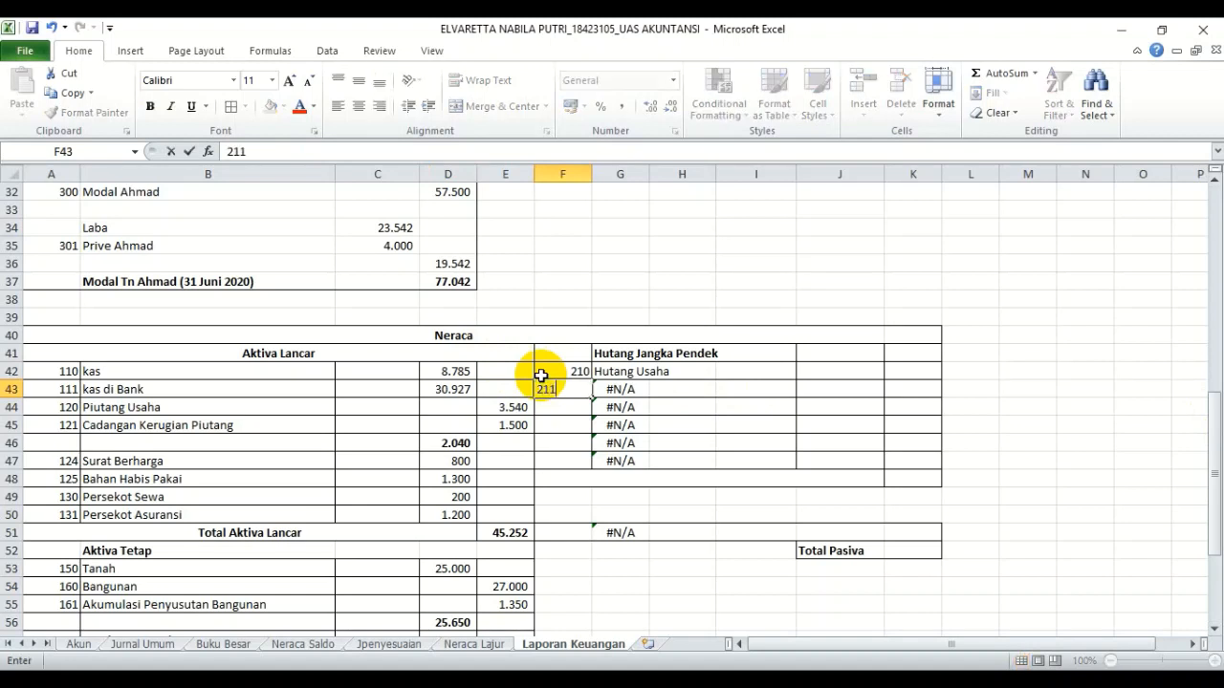
pyautogui.press('Return')
pyautogui.write('212')
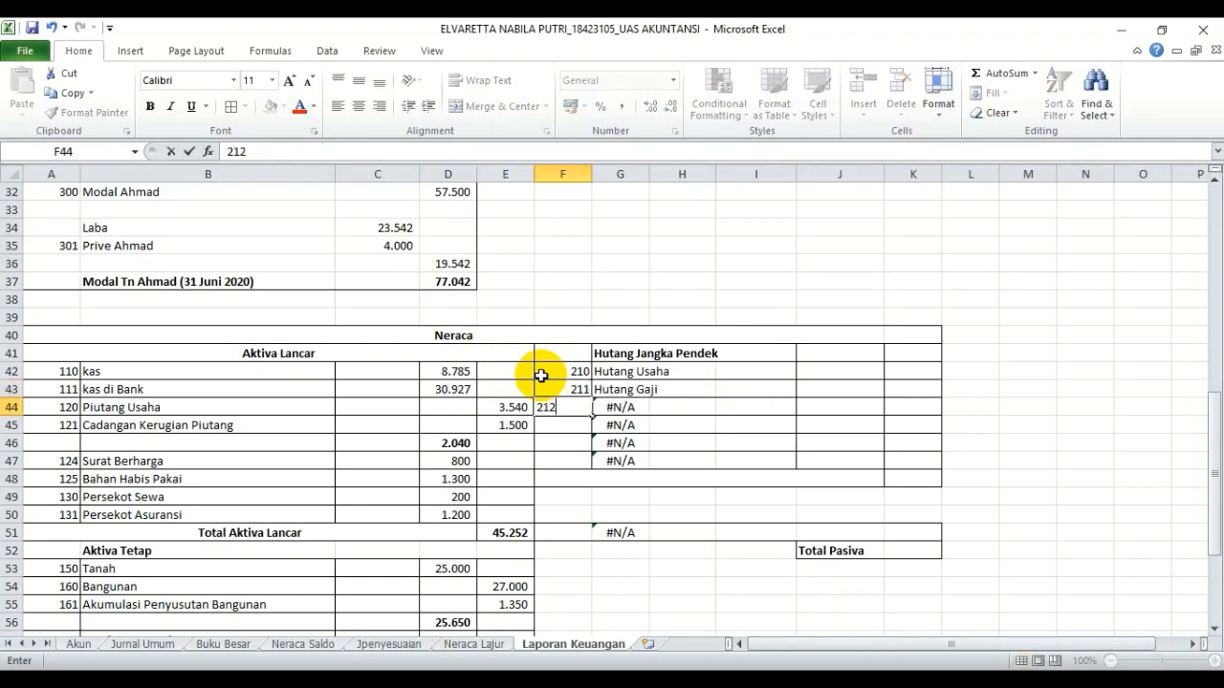
pyautogui.press('Return')
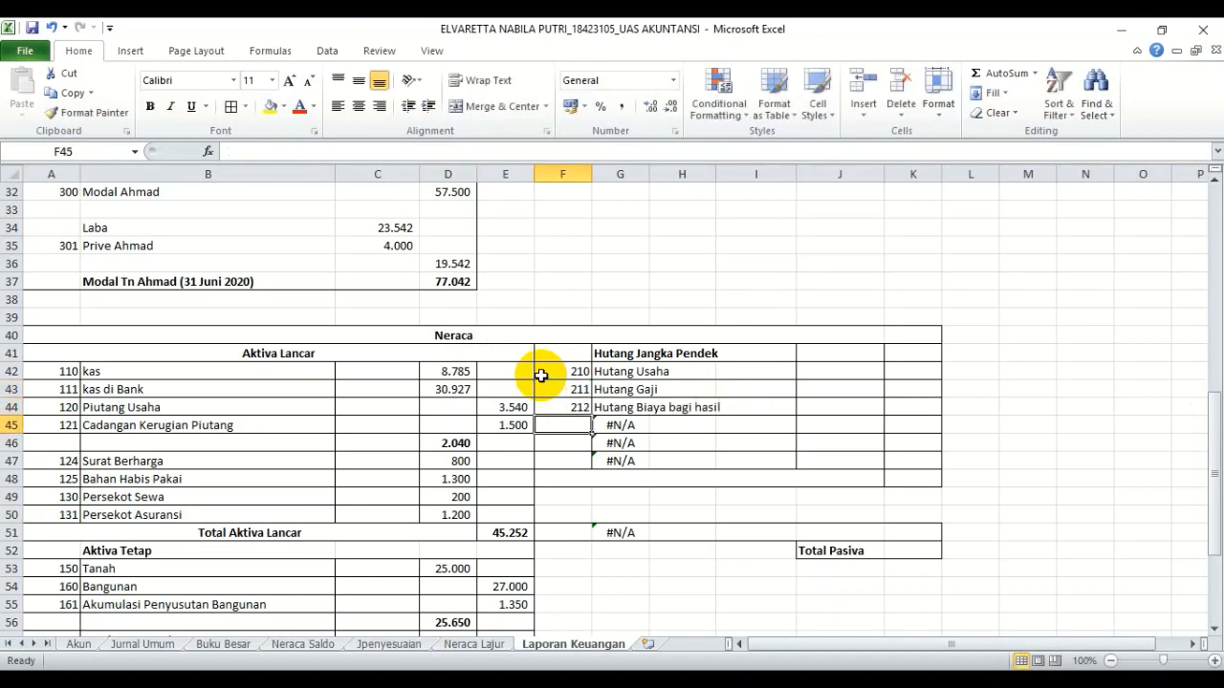
pyautogui.write('2')
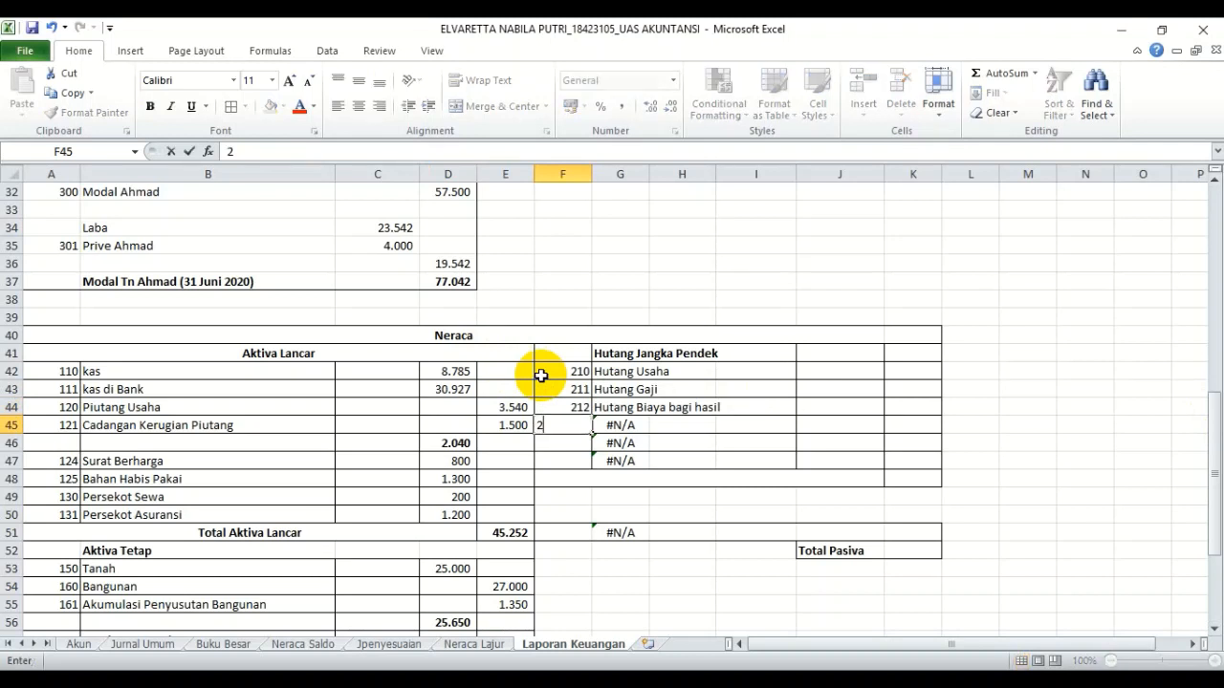
pyautogui.write('13')
pyautogui.press('Return')
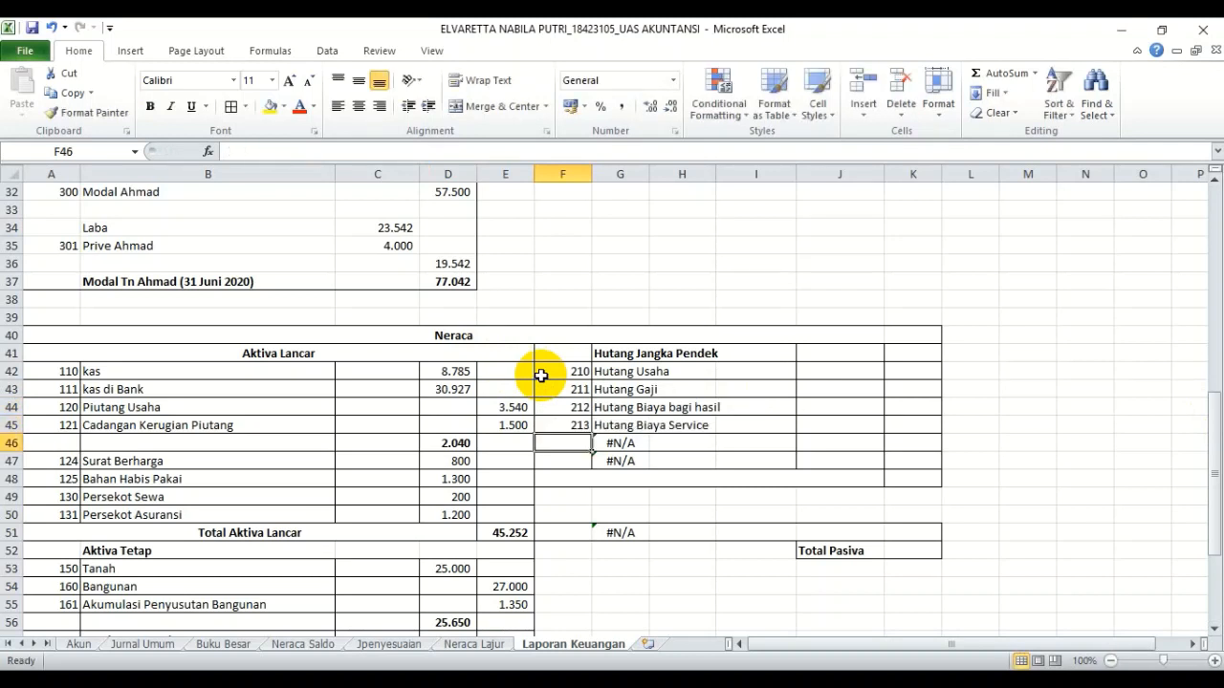
pyautogui.write('2')
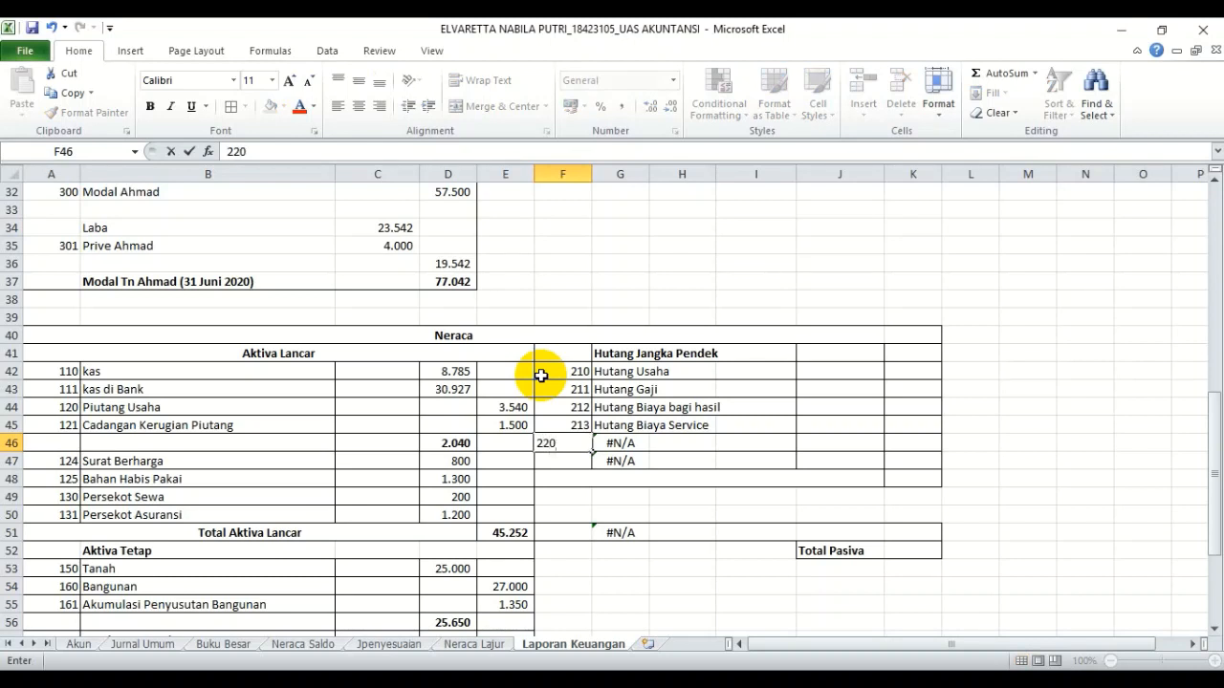
pyautogui.write('20')
pyautogui.press('Return')
pyautogui.write('251')
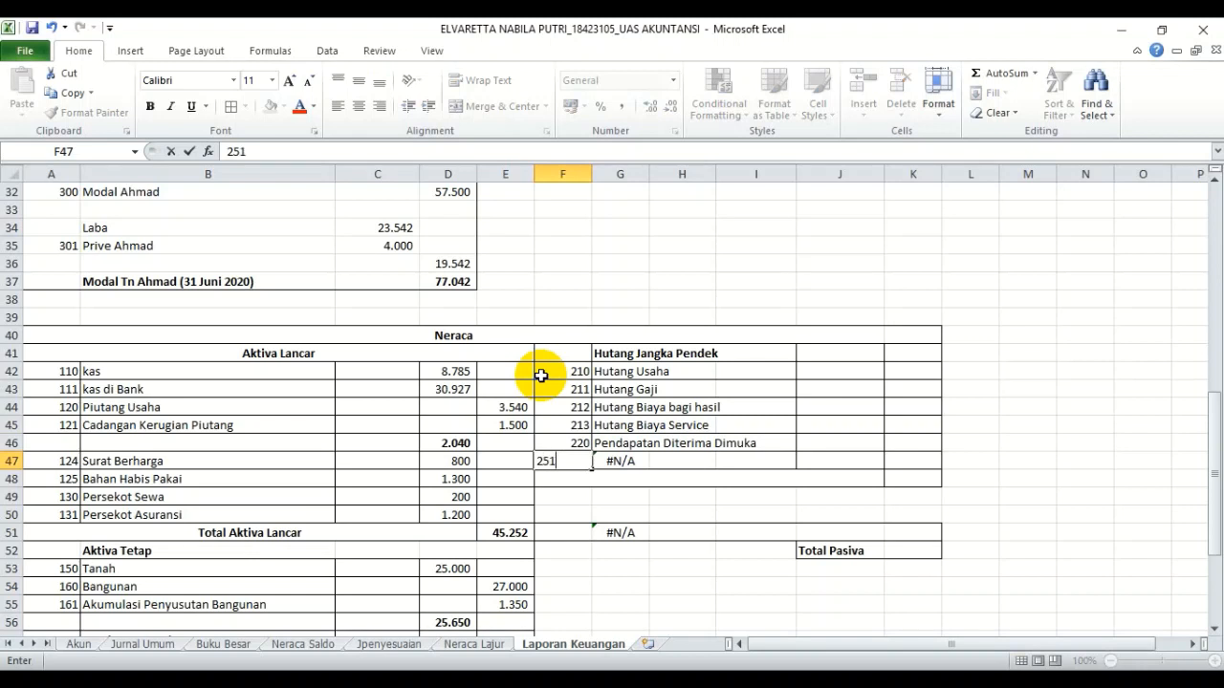
pyautogui.press('Return')
pyautogui.press('Tab')
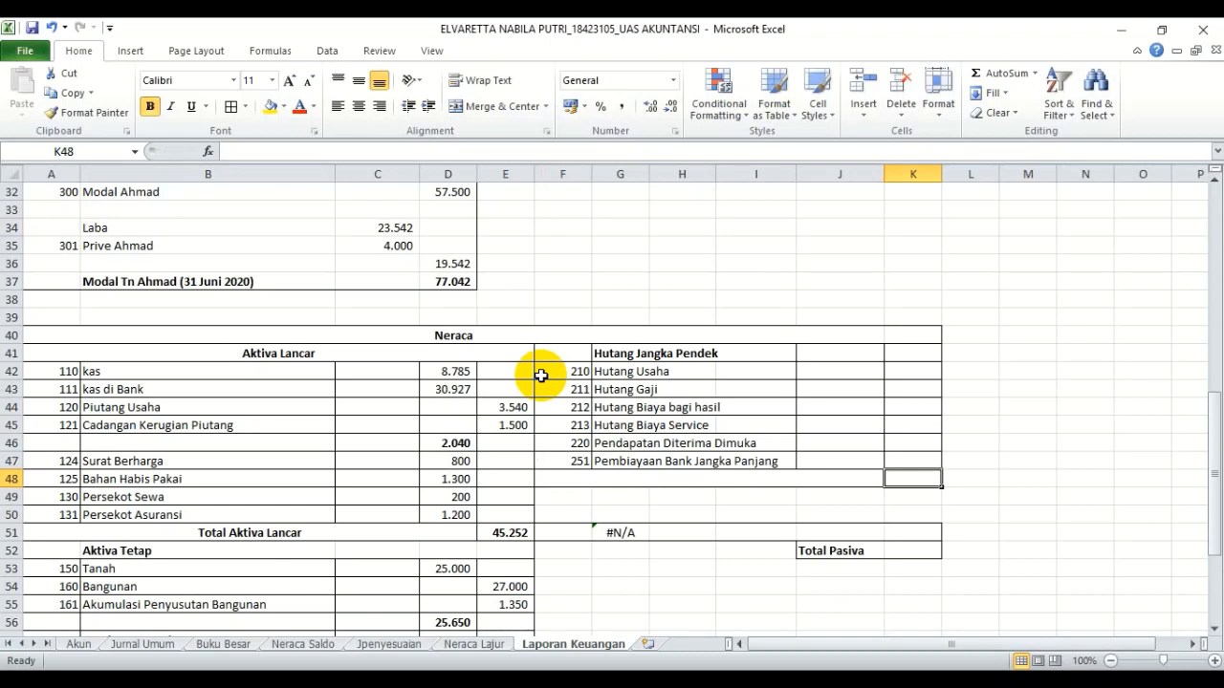
# Copy the Neraca Kredit amounts of accounts 210 to 251 in L23:L28 of Neraca Lajur and return to the Laporan Keuangan sheet
pyautogui.click(845, 350)
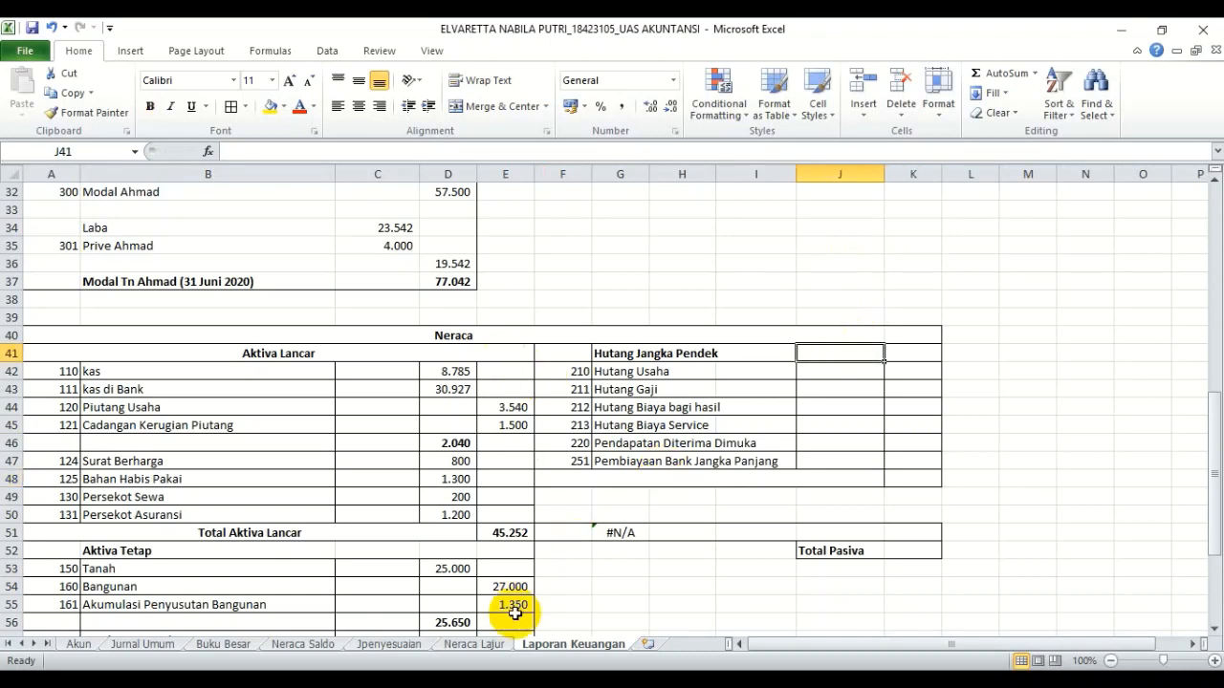
pyautogui.click(475, 645)
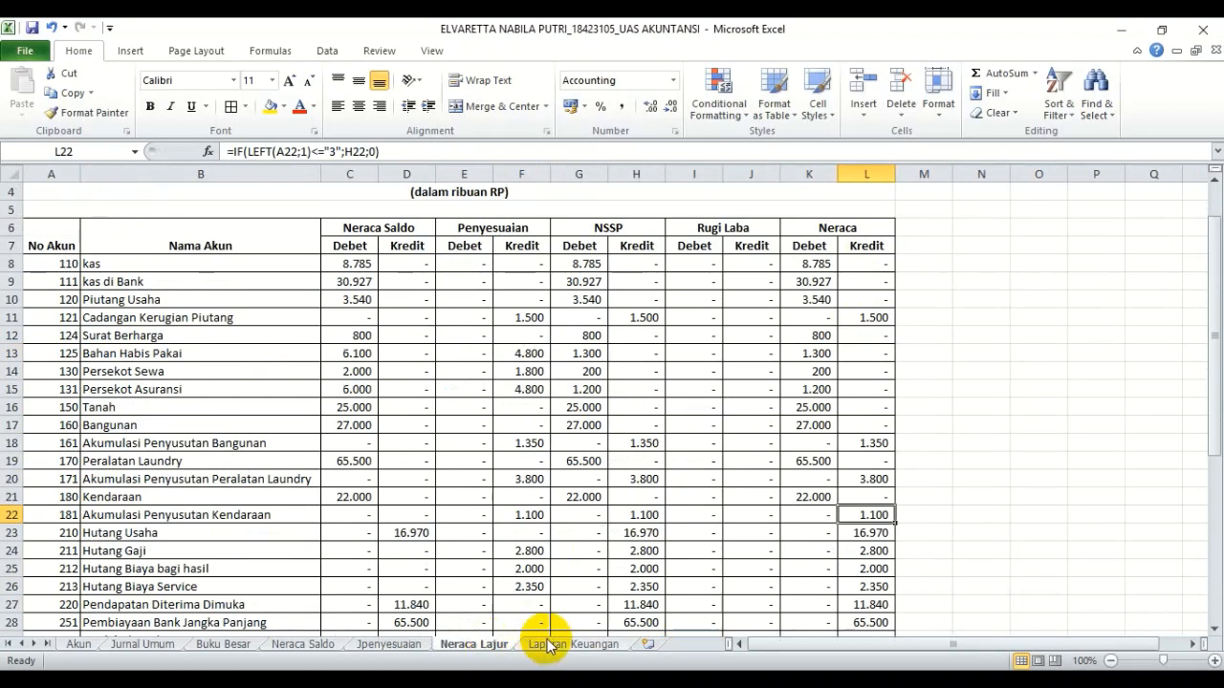
pyautogui.click(317, 533)
pyautogui.press('Right')
pyautogui.press('Right')
pyautogui.press('Right')
pyautogui.press('Right')
pyautogui.press('Right')
pyautogui.press('Right')
pyautogui.press('Right')
pyautogui.press('Right')
pyautogui.press('Right')
pyautogui.press('Right')
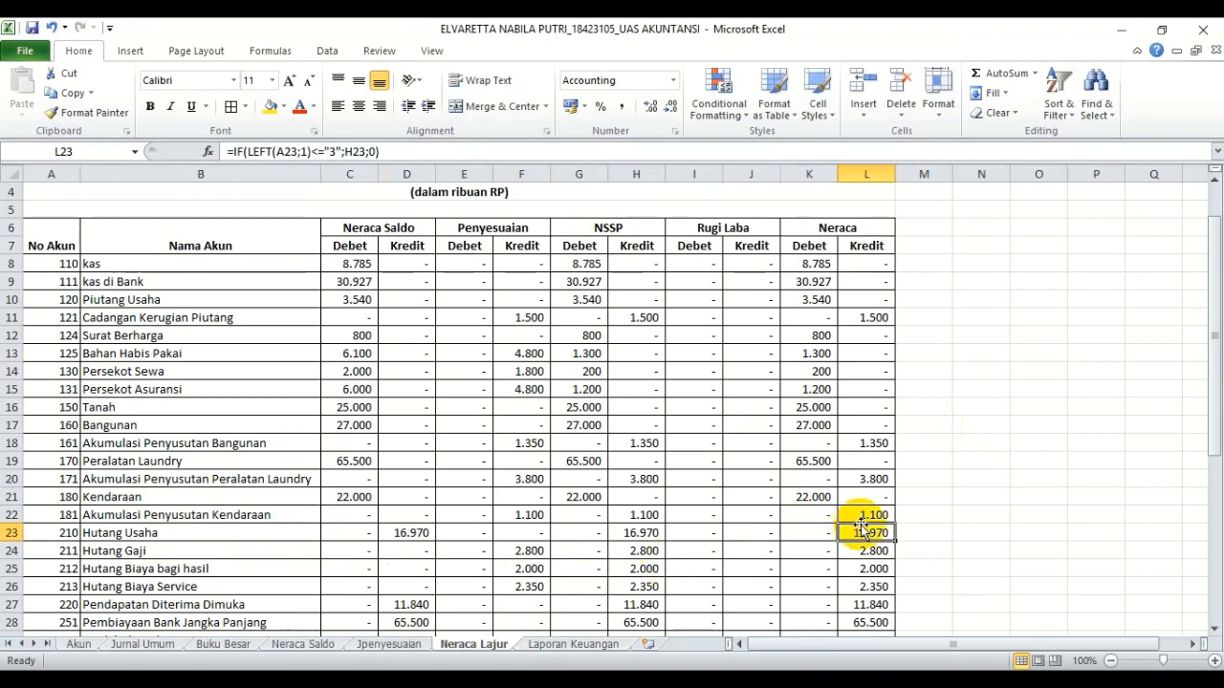
pyautogui.moveTo(863, 535); pyautogui.dragTo(866, 618)
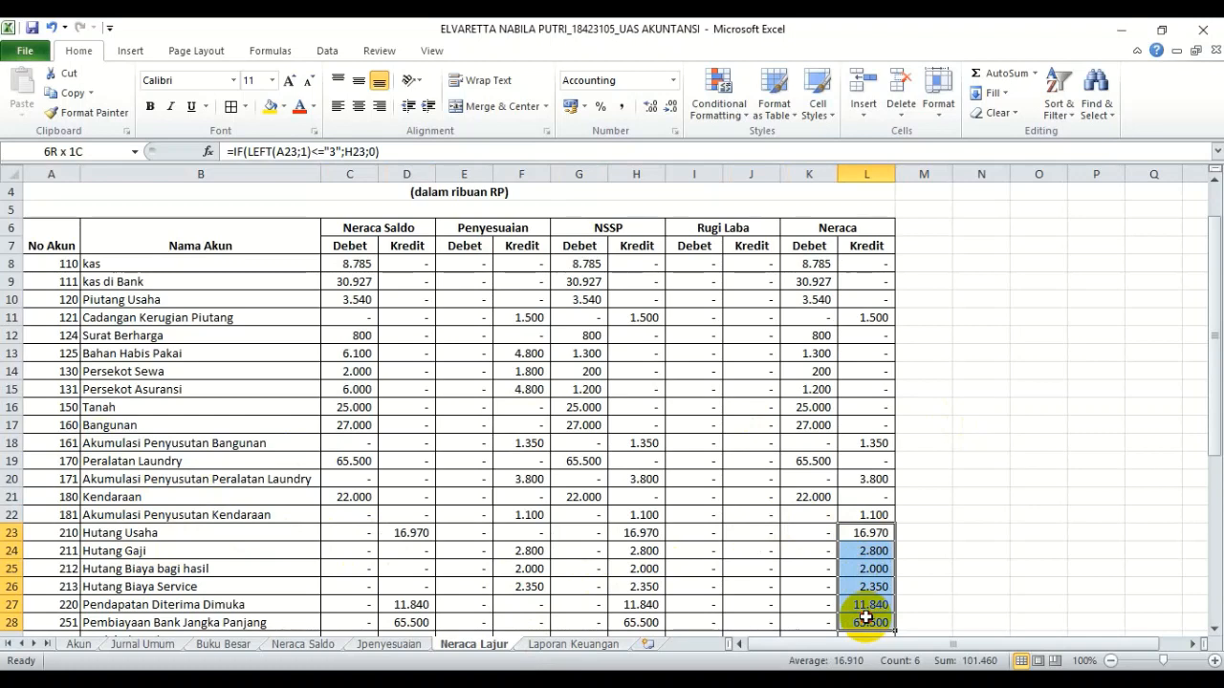
pyautogui.moveTo(865, 619); pyautogui.dragTo(865, 620)
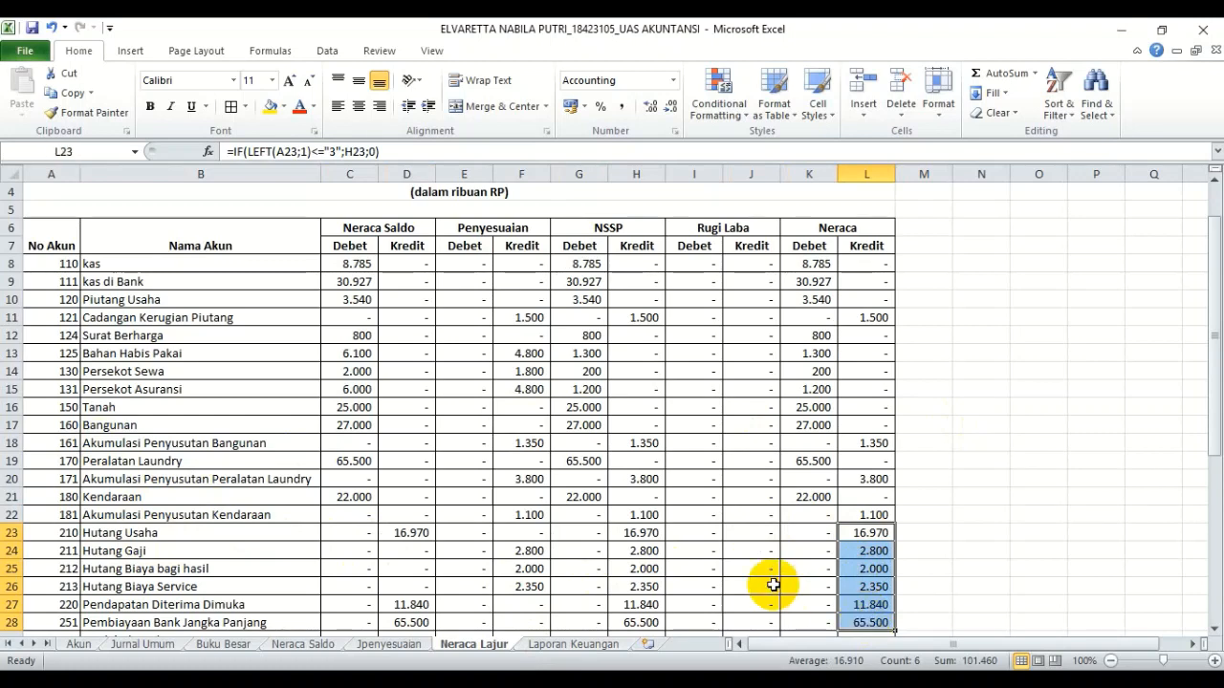
pyautogui.hotkey('ctrl', 'c')
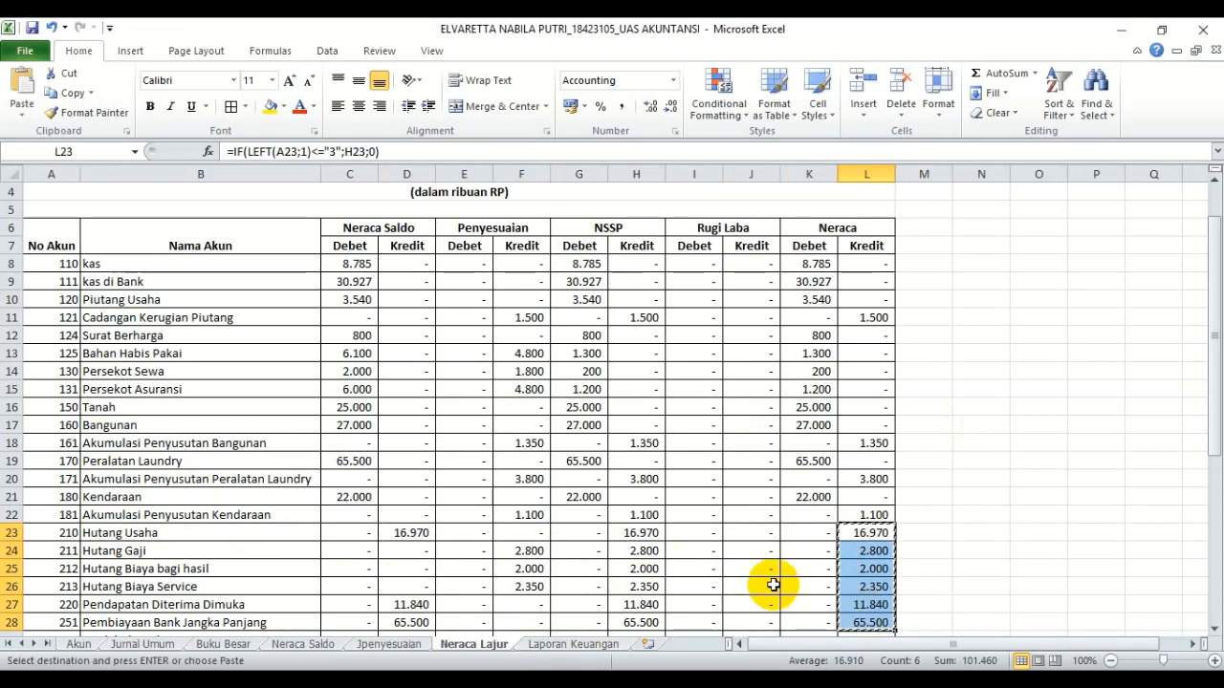
pyautogui.click(574, 644)
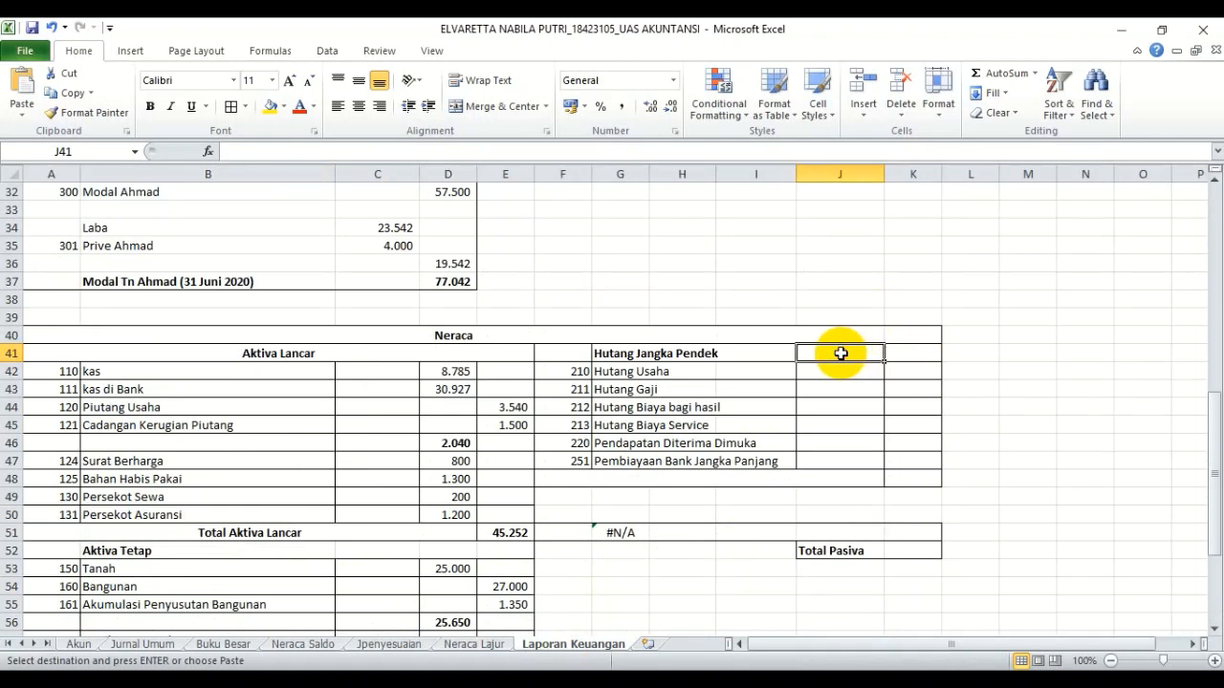
# Try to paste the copied amounts as links starting in J41, compare them with Neraca Lajur, and undo the paste
pyautogui.click(21, 105)
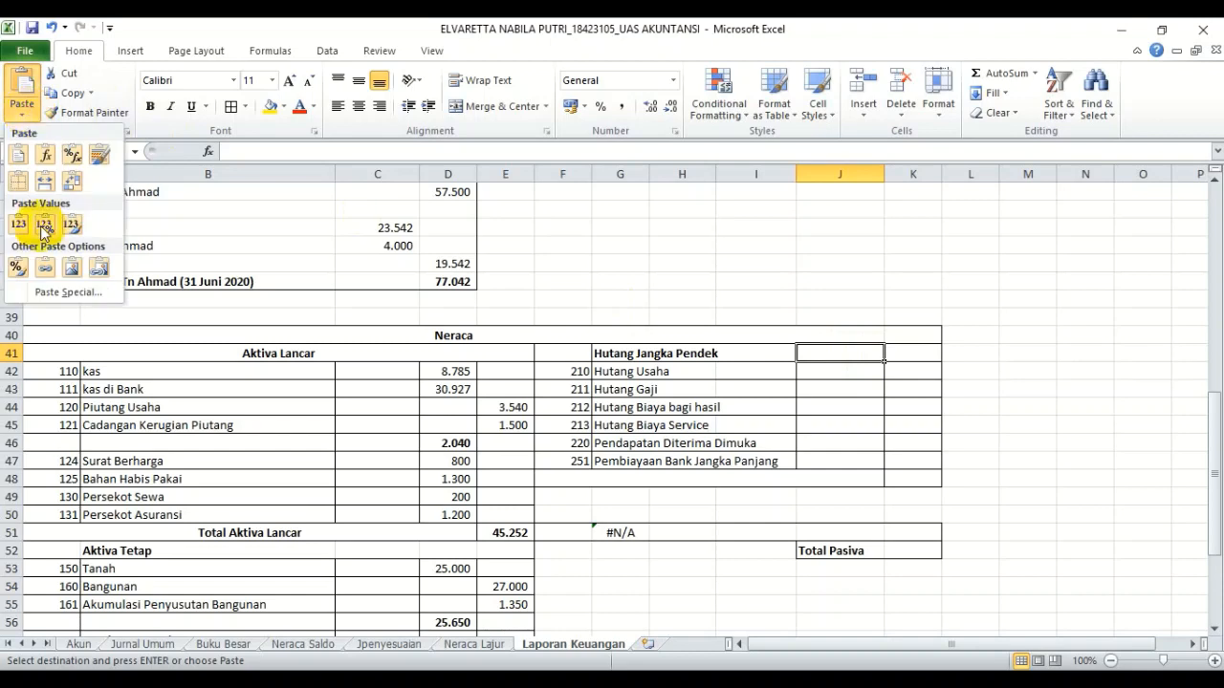
pyautogui.click(46, 293)
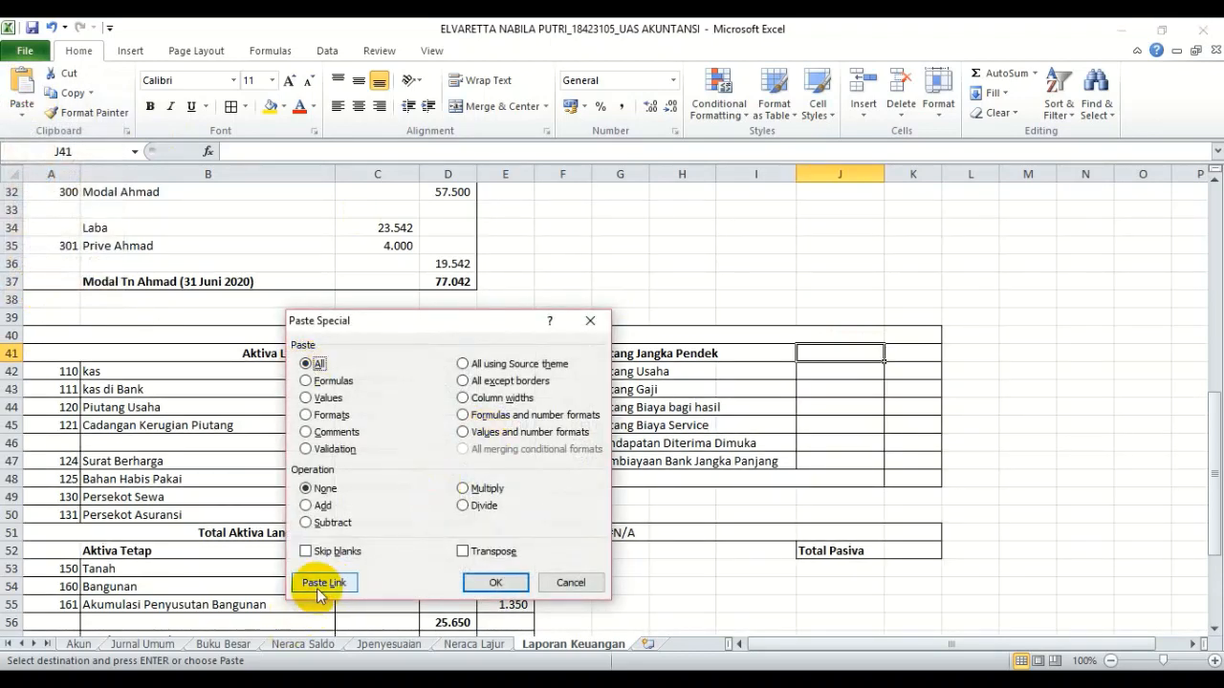
pyautogui.click(321, 584)
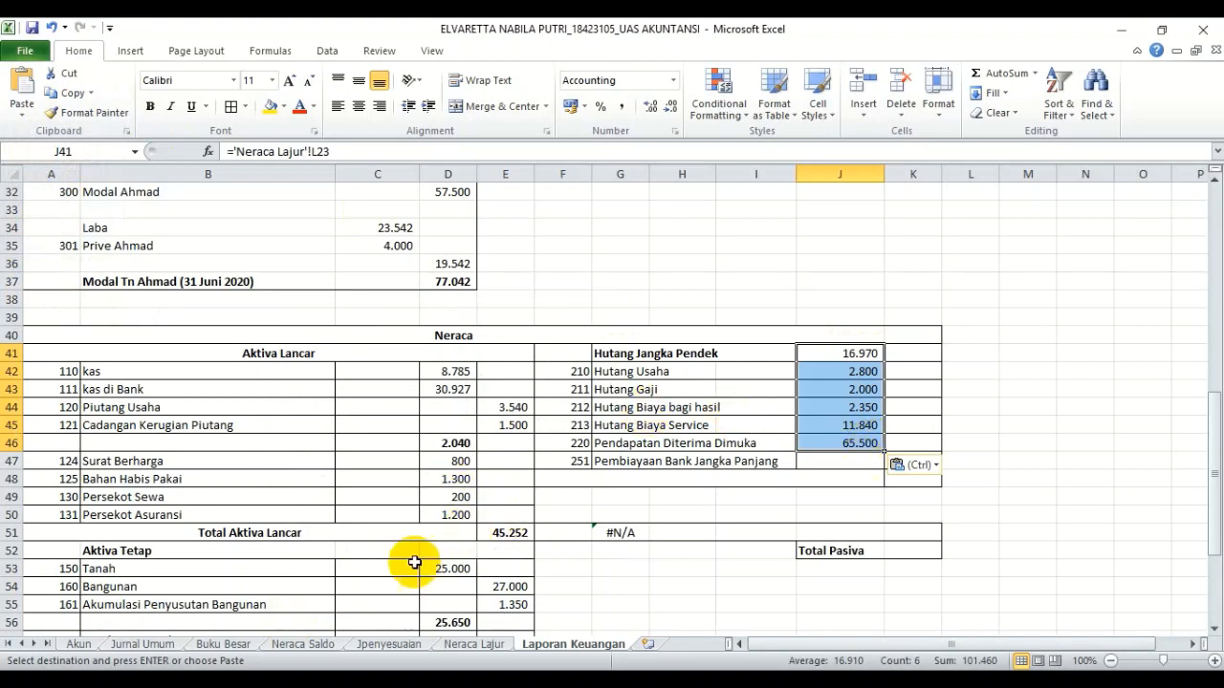
pyautogui.click(478, 646)
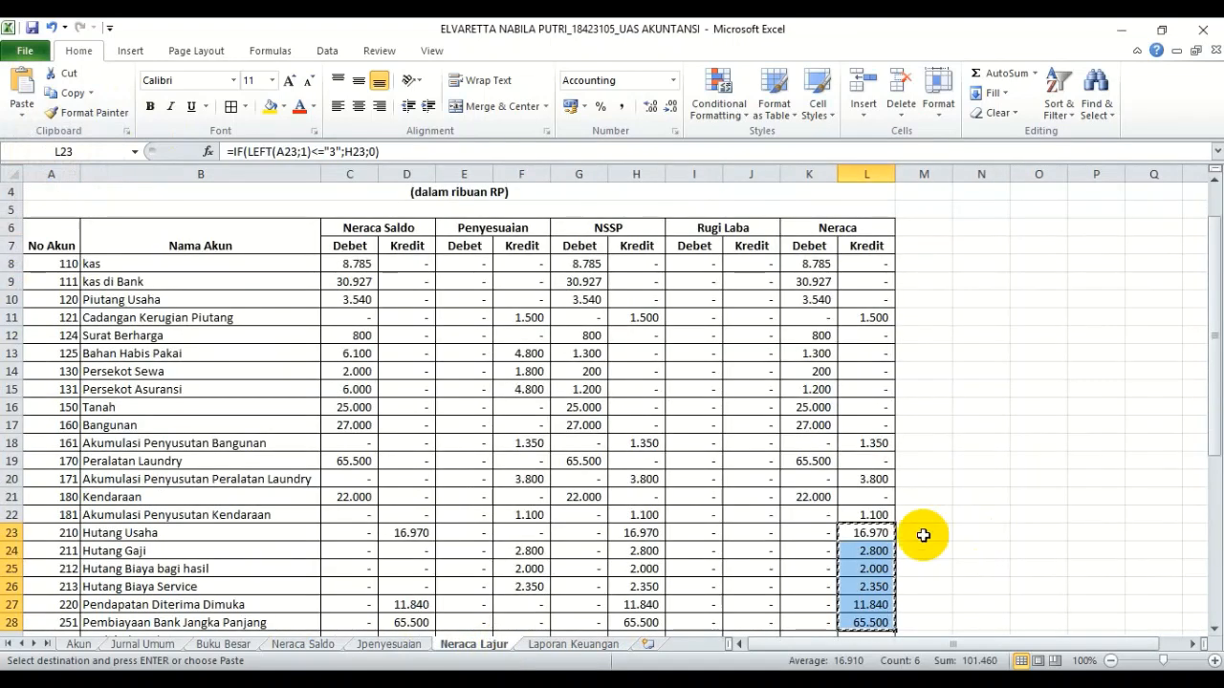
pyautogui.click(573, 645)
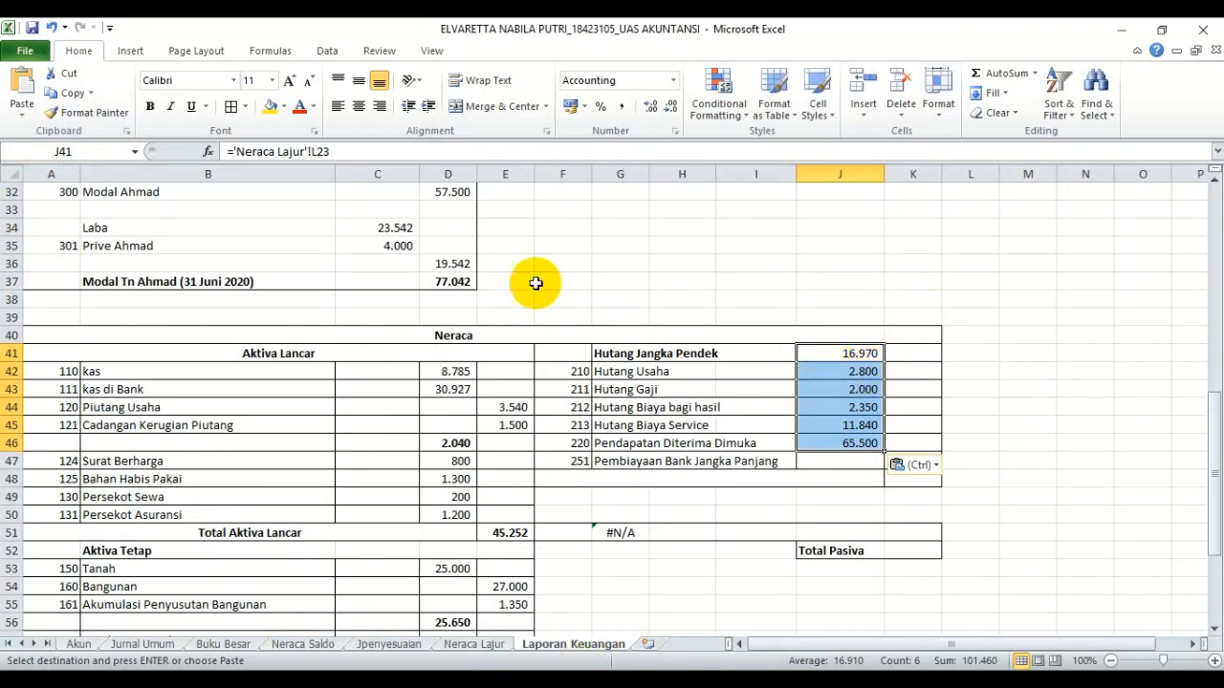
pyautogui.click(52, 27)
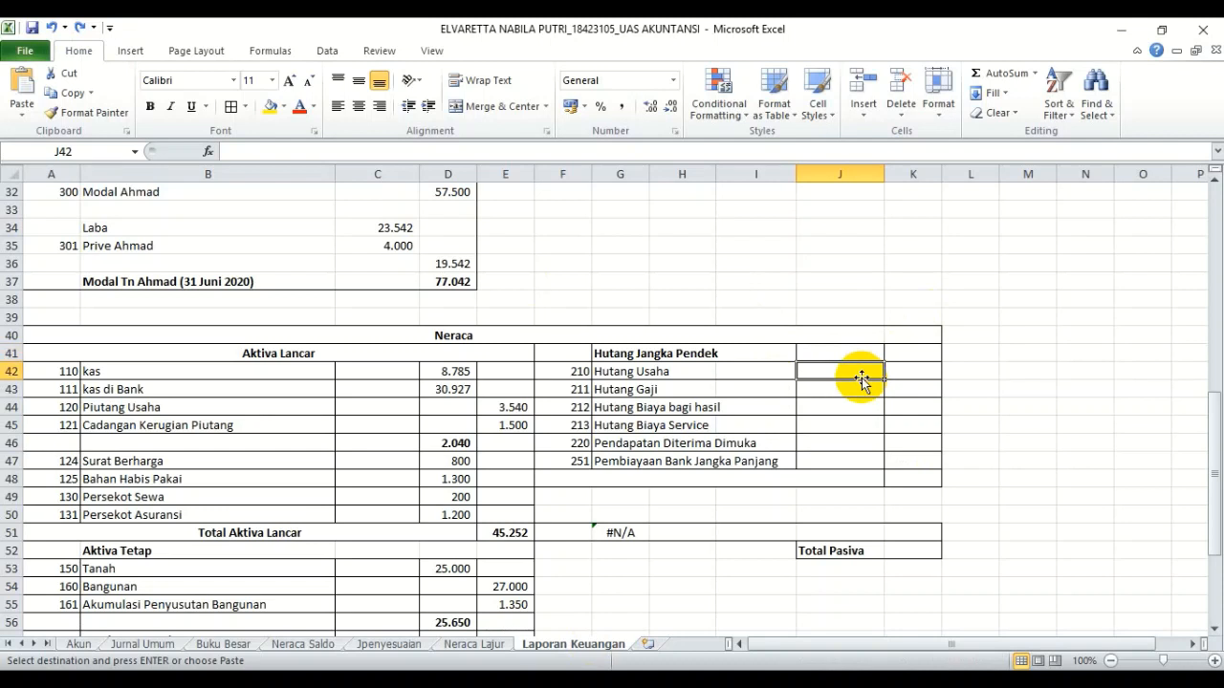
# Paste the copied Neraca Lajur amounts as links into J42:J47, beginning beside Hutang Usaha
pyautogui.click(23, 107)
pyautogui.click(49, 291)
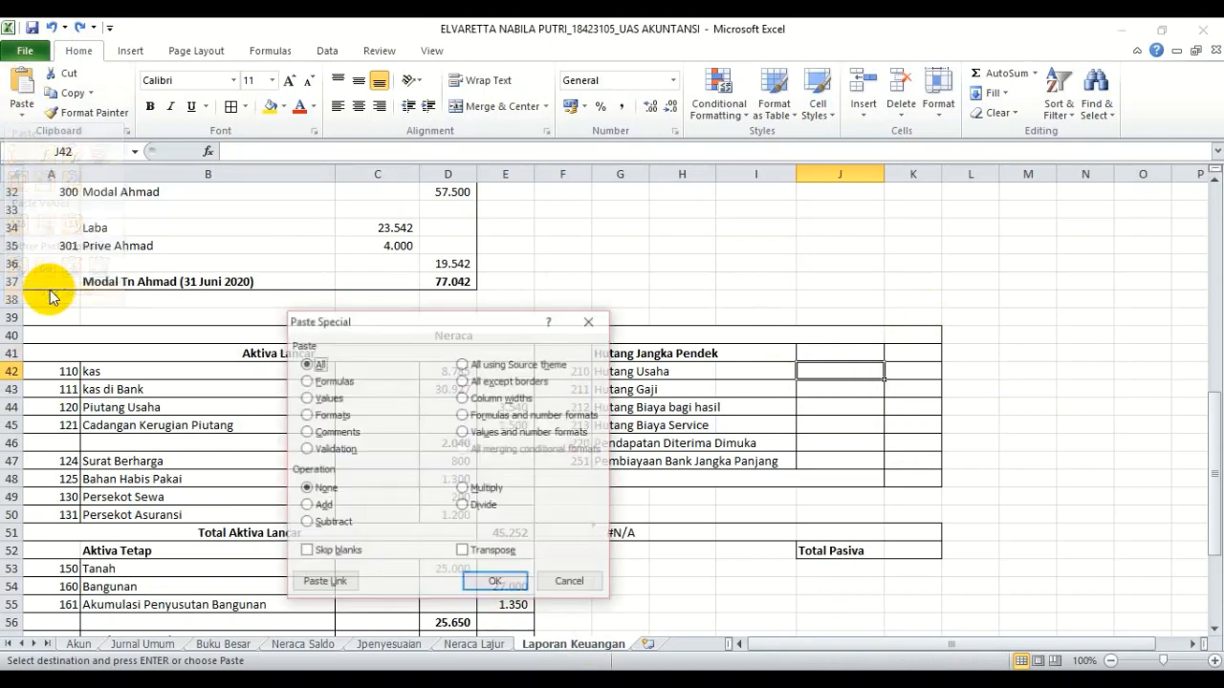
pyautogui.click(324, 582)
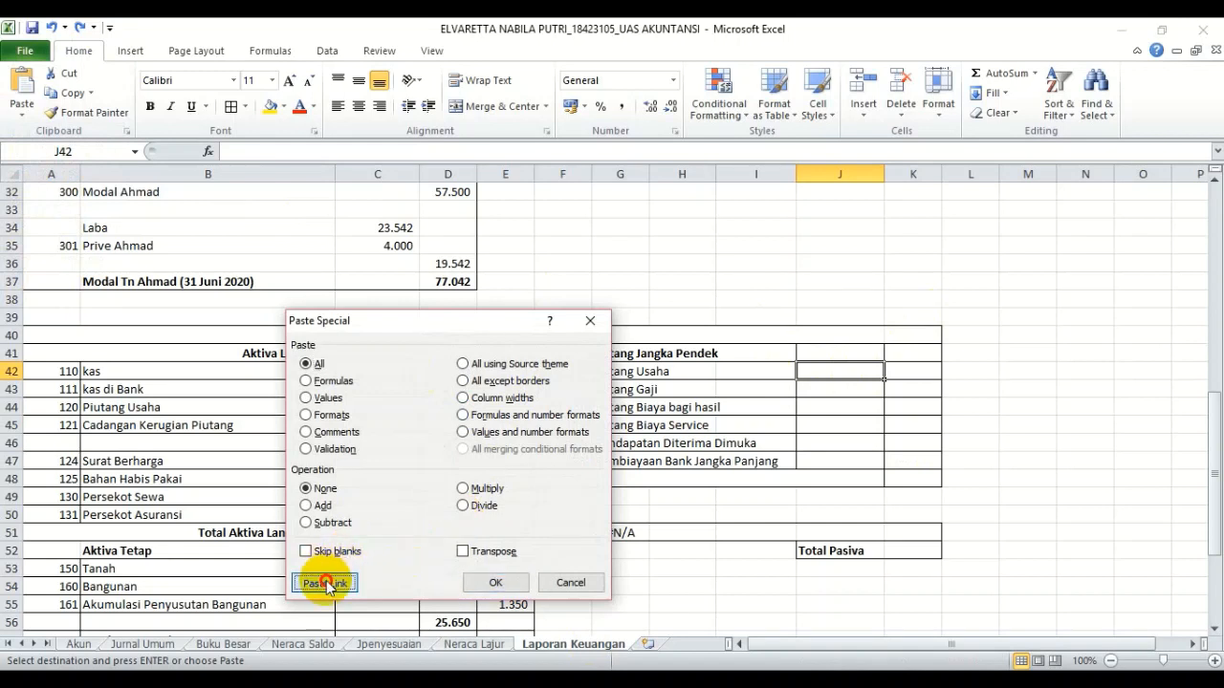
pyautogui.click(1141, 412)
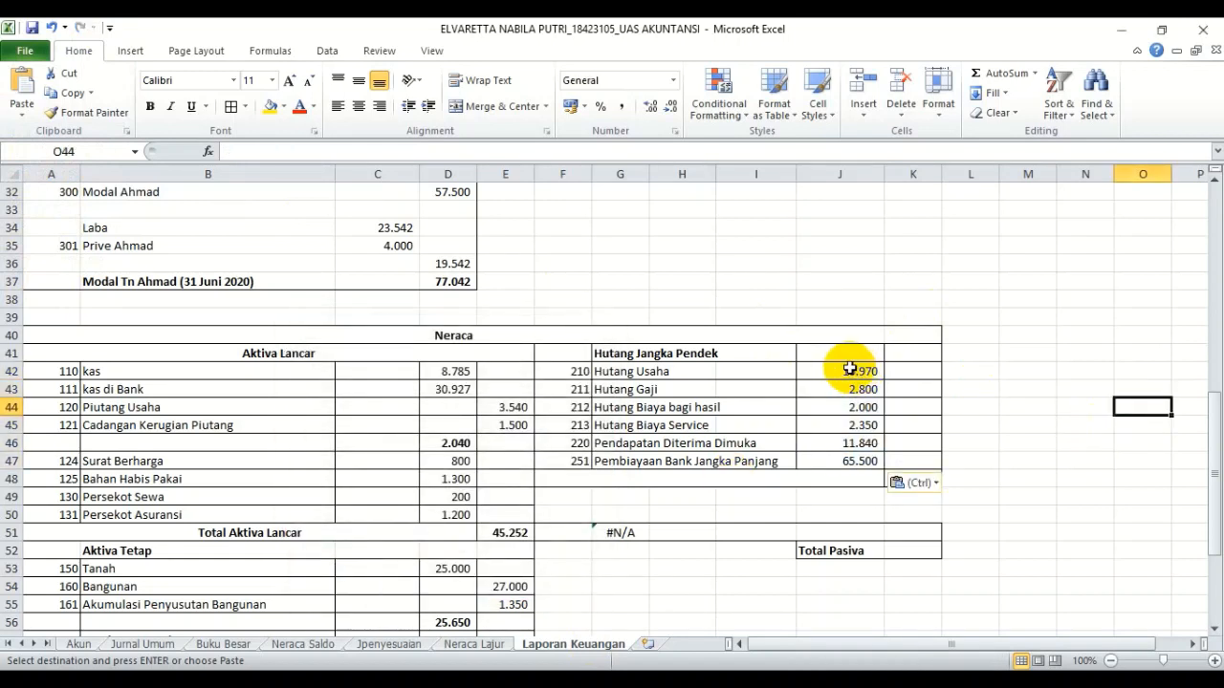
pyautogui.click(905, 463)
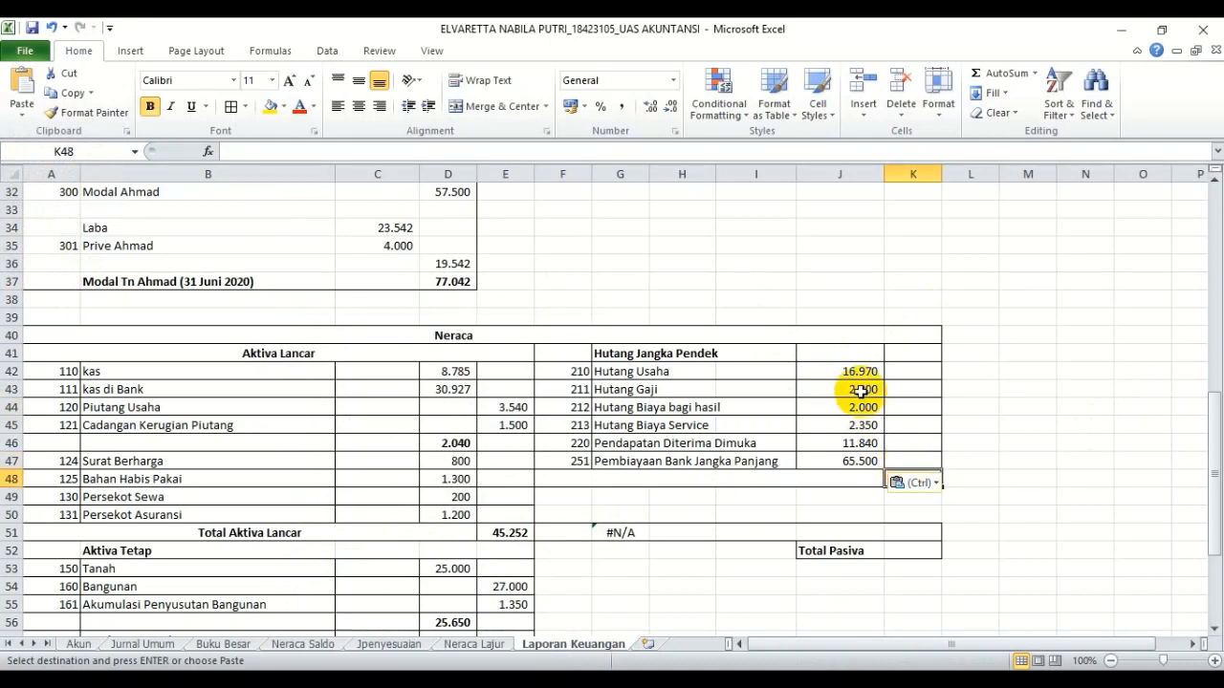
# Total the liability amounts J42:J47 in K48 with a SUM formula
pyautogui.write('=sum')
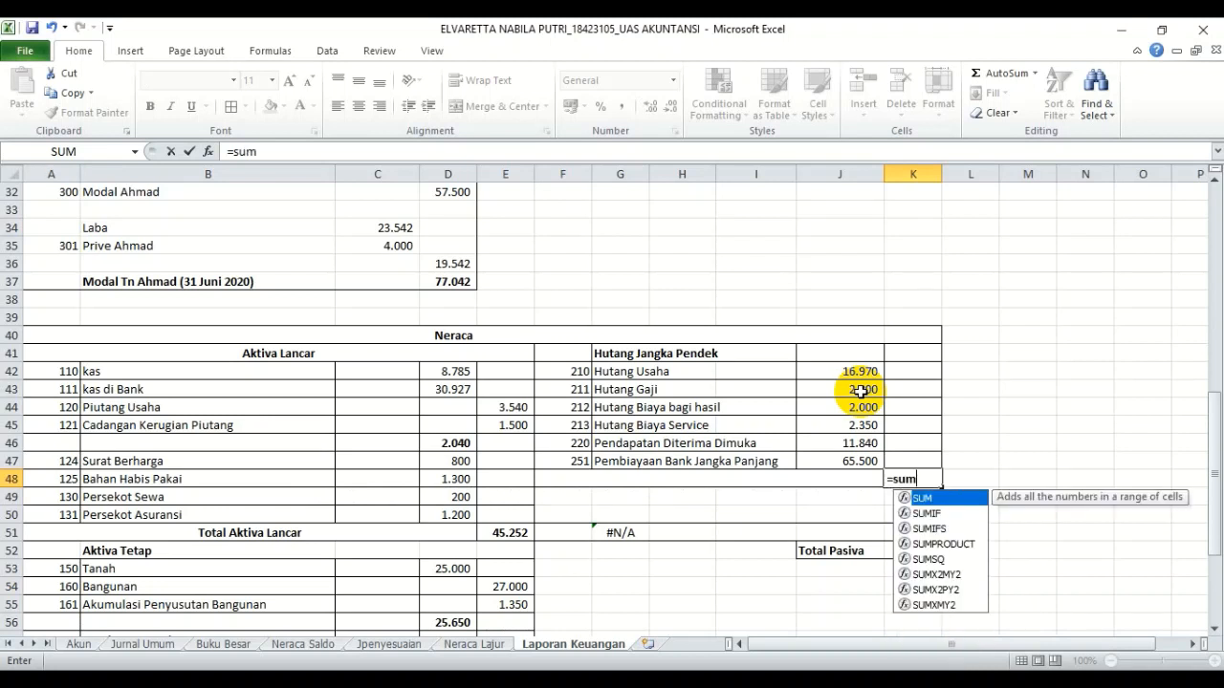
pyautogui.doubleClick(947, 504)
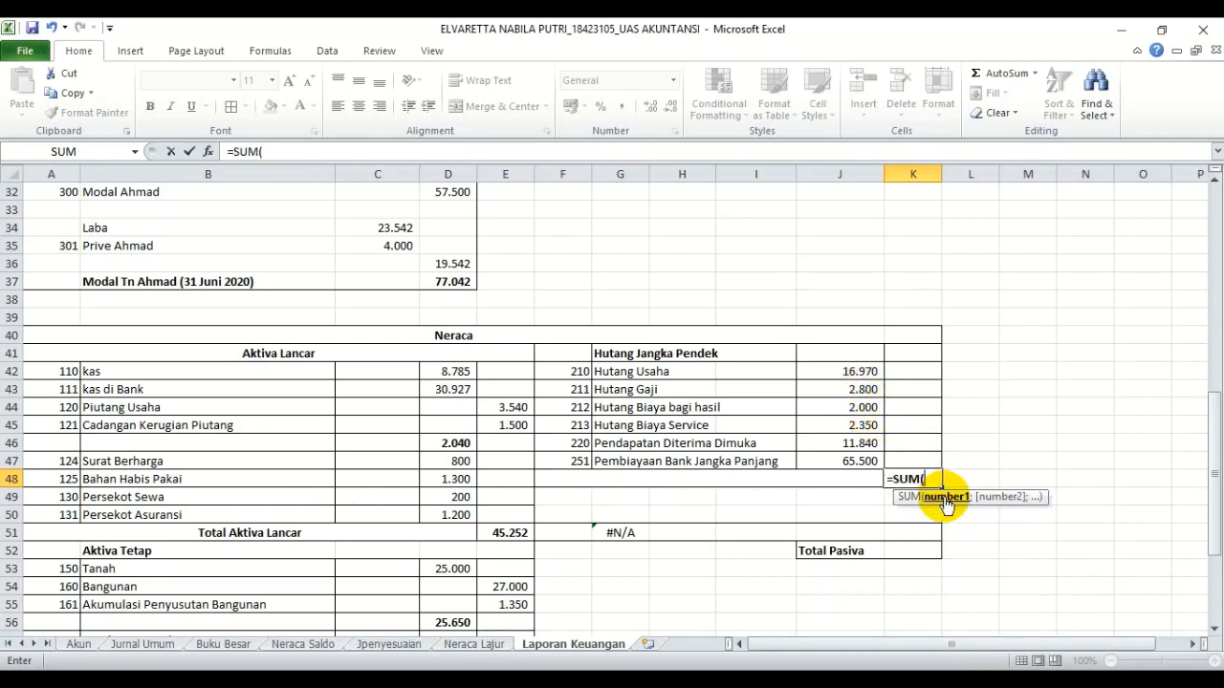
pyautogui.moveTo(849, 370); pyautogui.dragTo(858, 463)
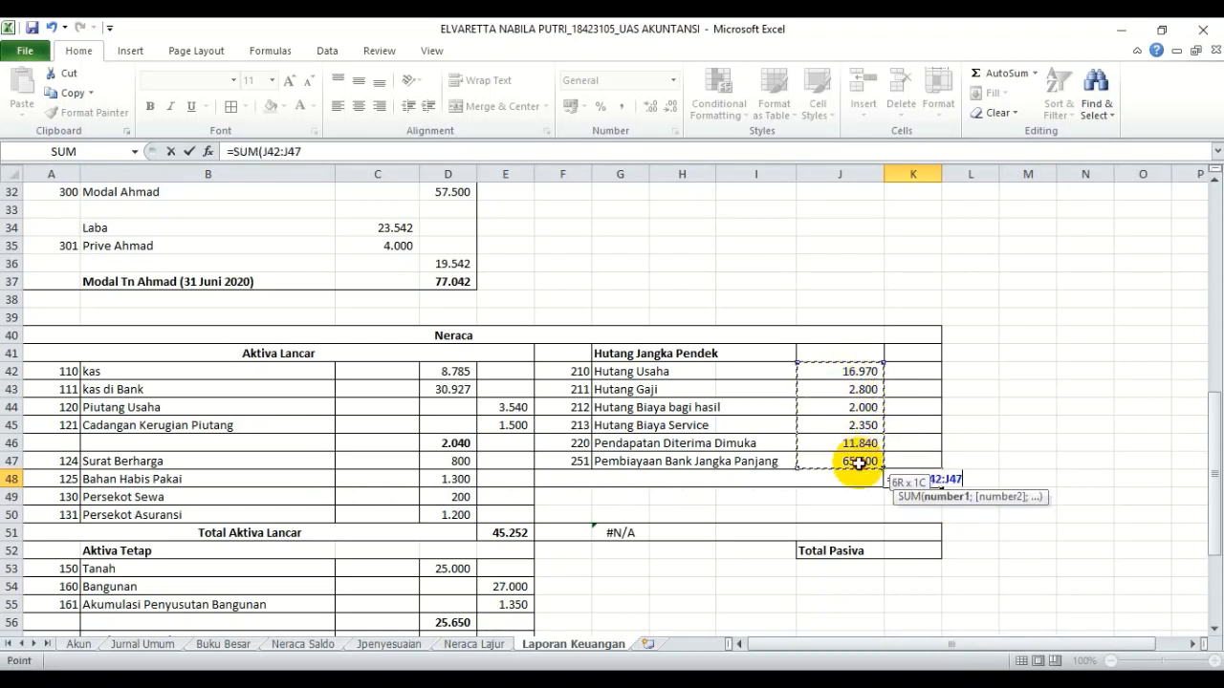
pyautogui.press('Return')
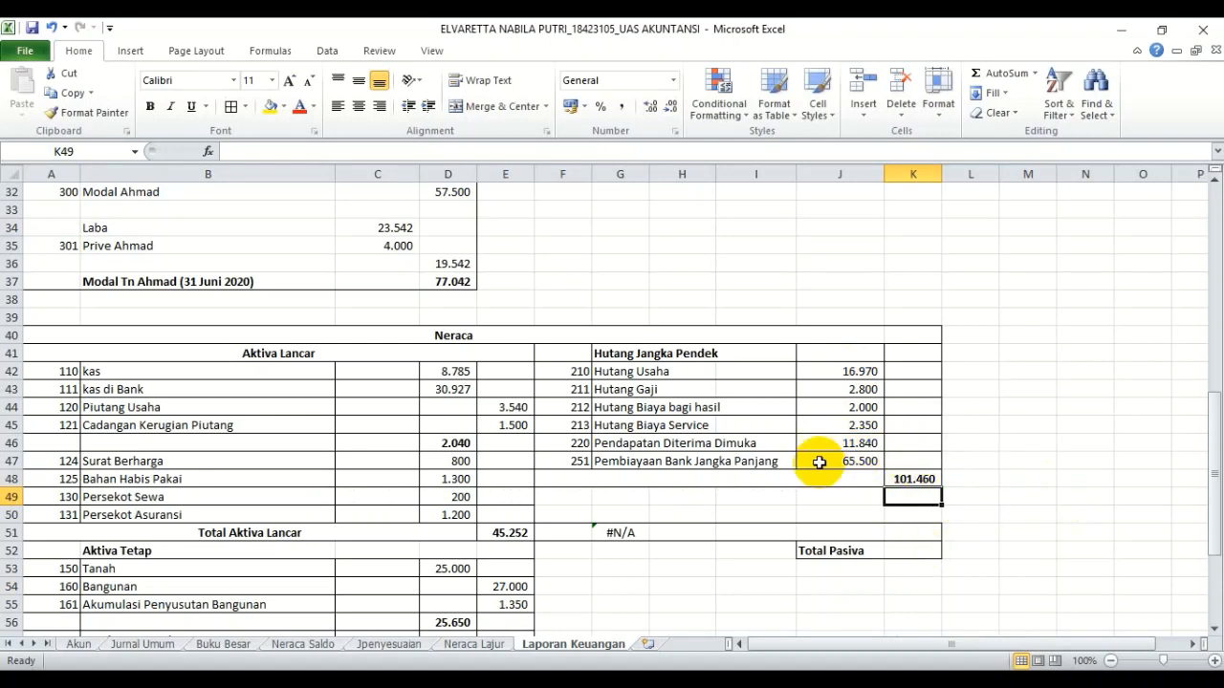
# Enter the owner's capital account code 300 in F51, in the row above Total Pasiva
pyautogui.click(567, 533)
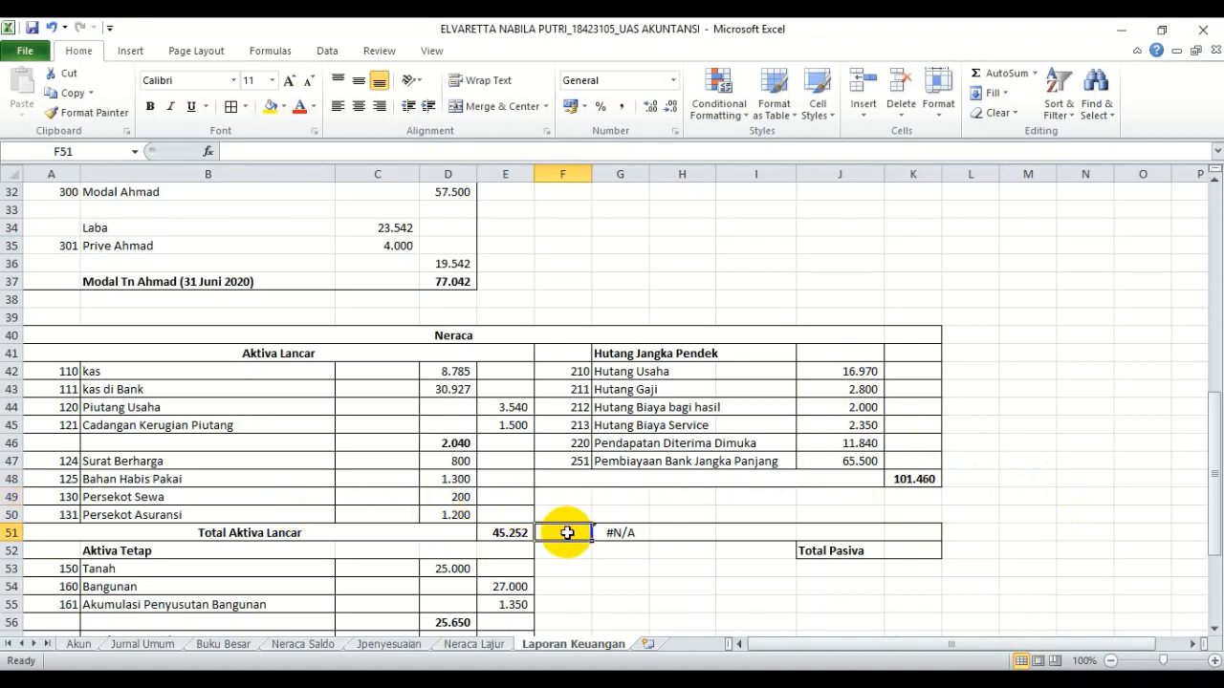
pyautogui.write('300')
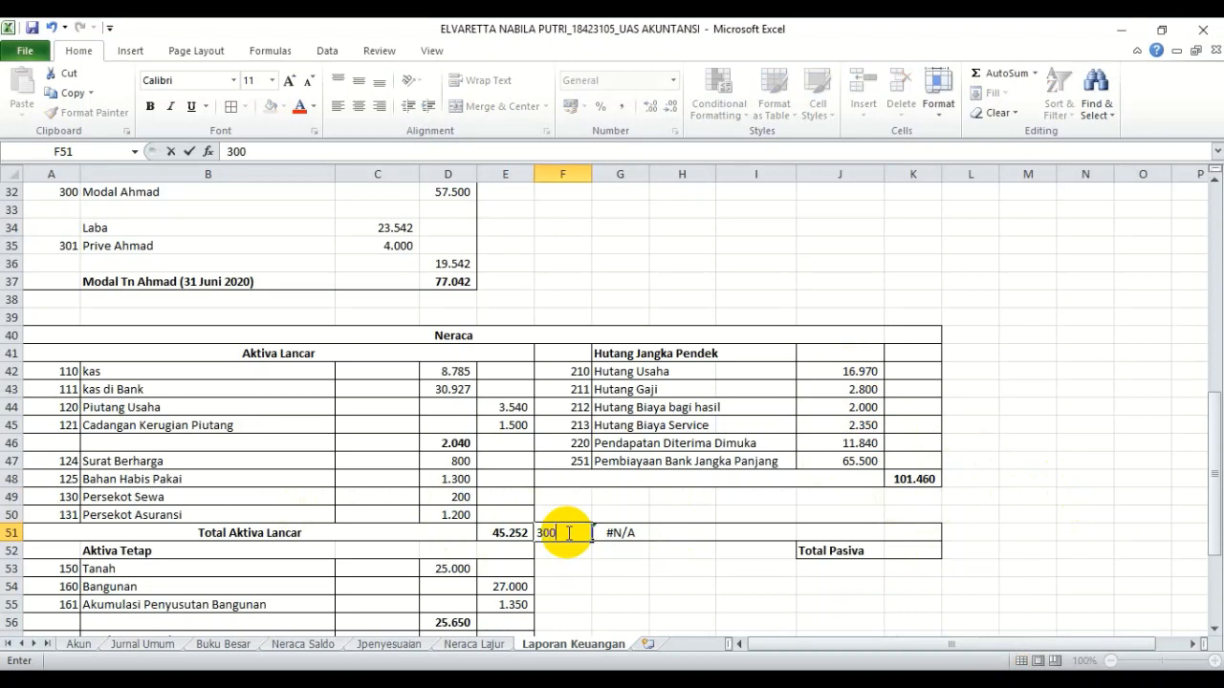
pyautogui.press('Return')
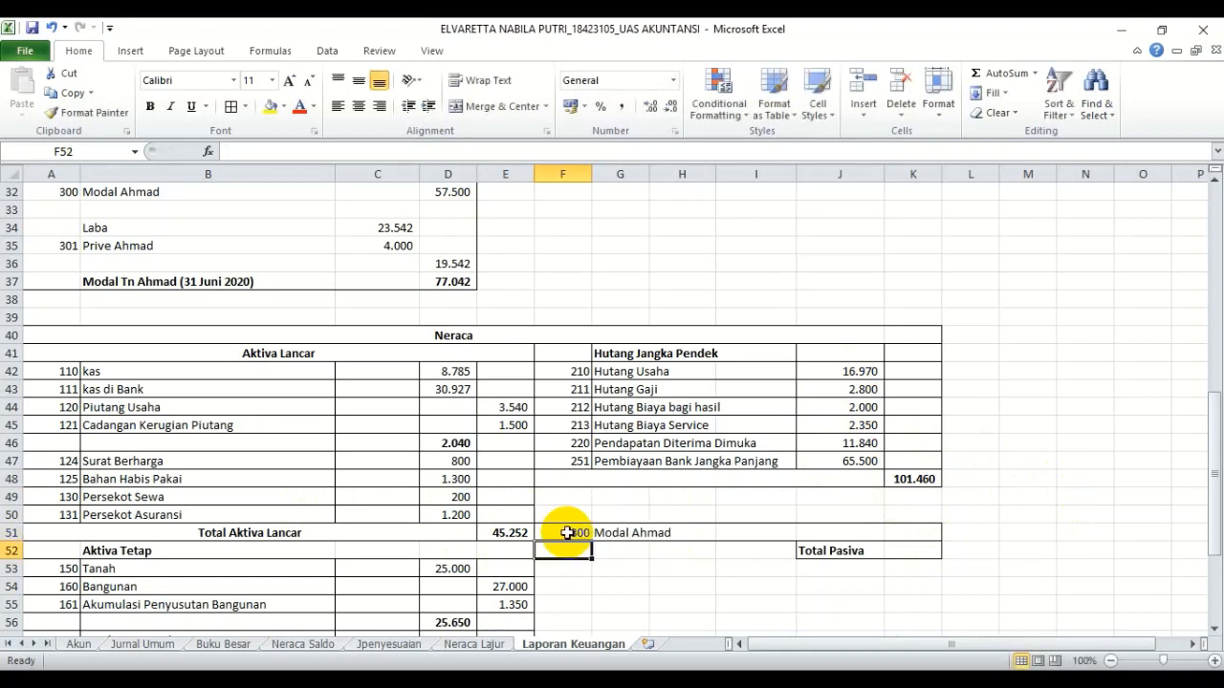
# Copy the closing capital amount in D37 and paste it as a link into K51 of the Neraca
pyautogui.click(854, 533)
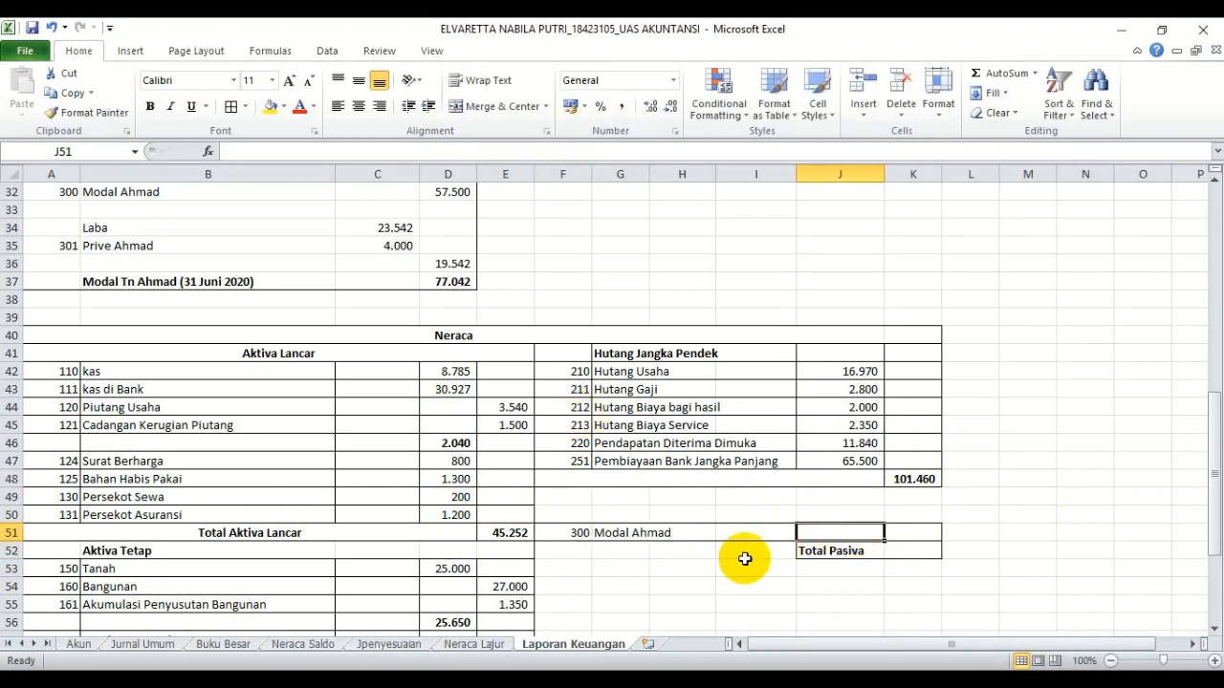
pyautogui.click(462, 281)
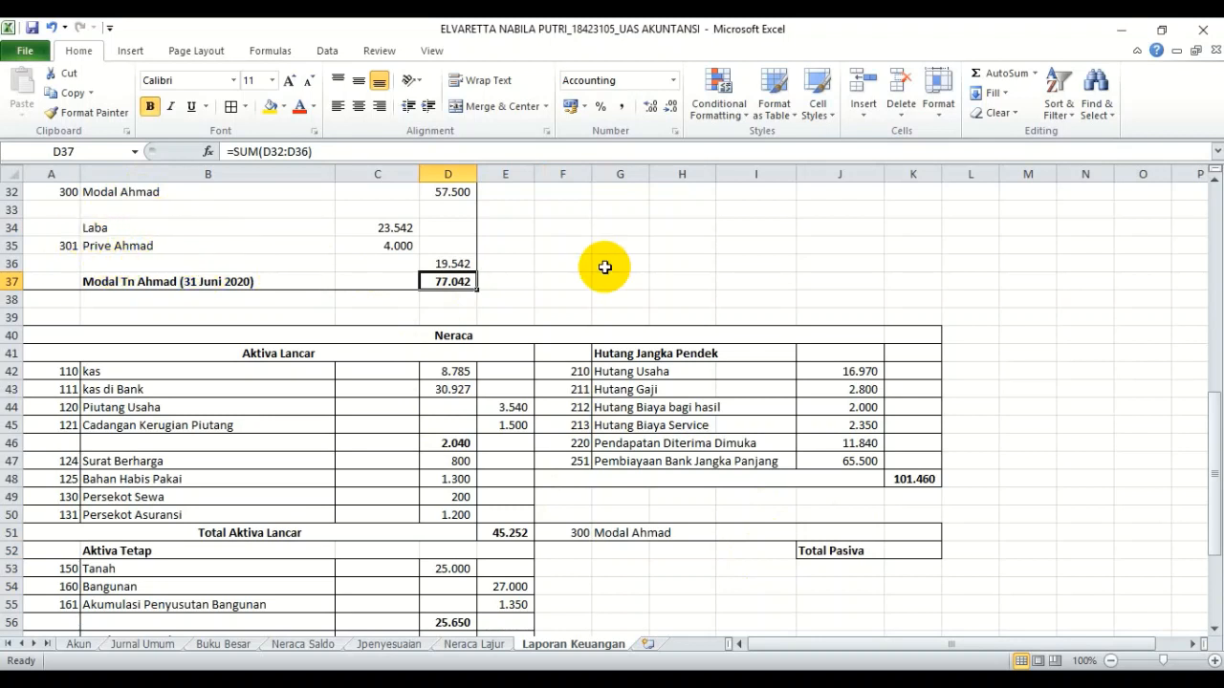
pyautogui.hotkey('ctrl', 'c')
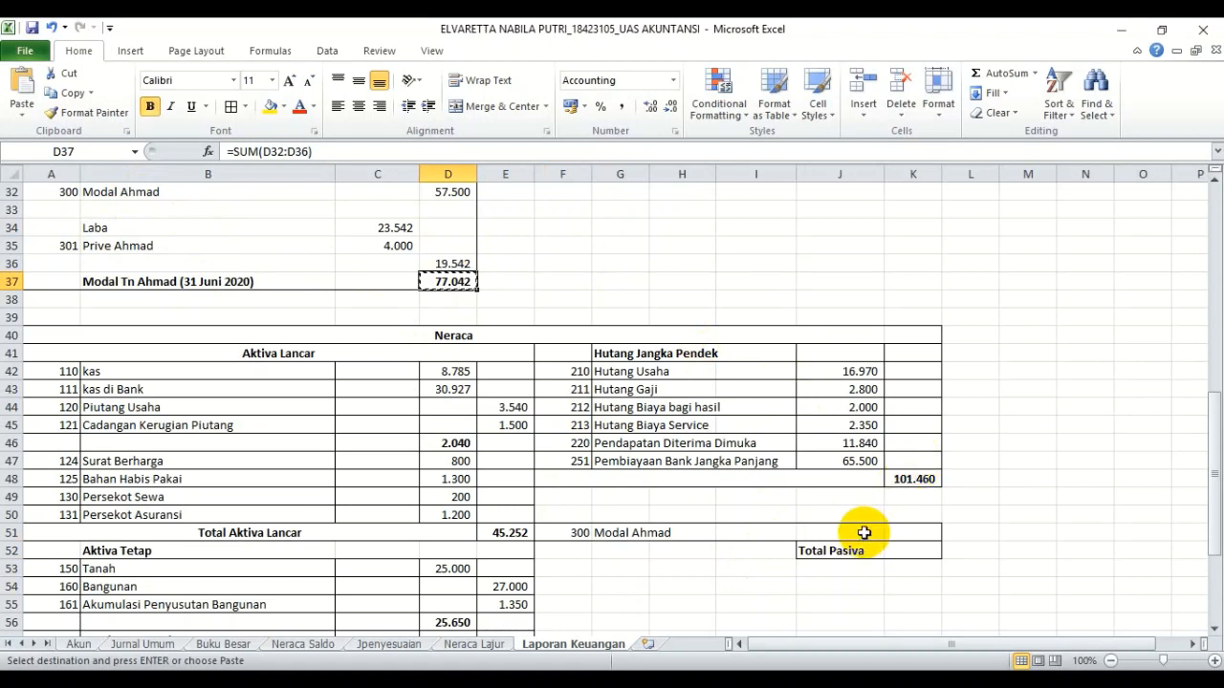
pyautogui.click(916, 534)
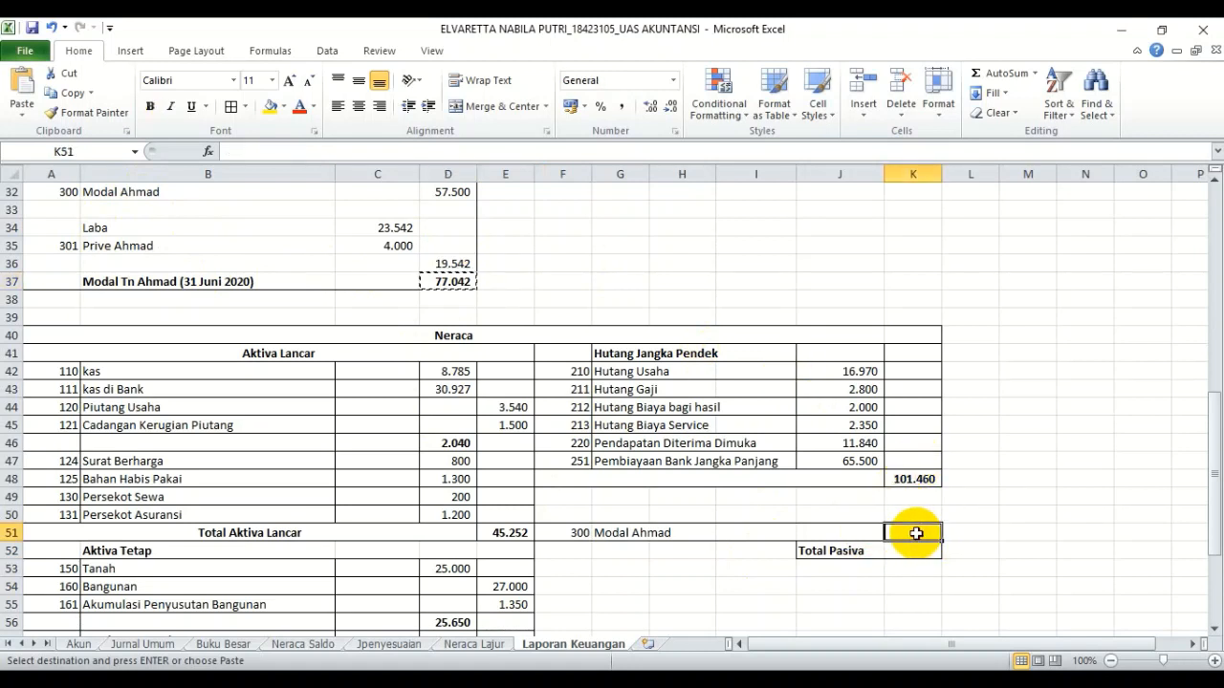
pyautogui.click(24, 109)
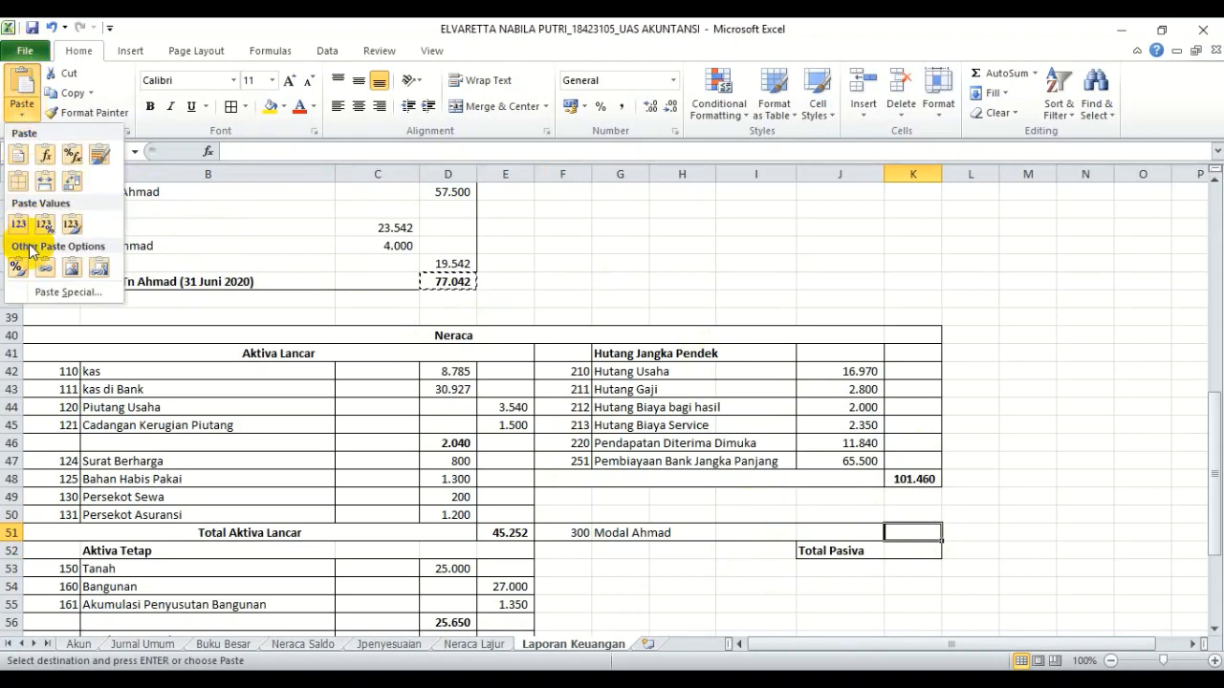
pyautogui.click(43, 293)
pyautogui.click(335, 584)
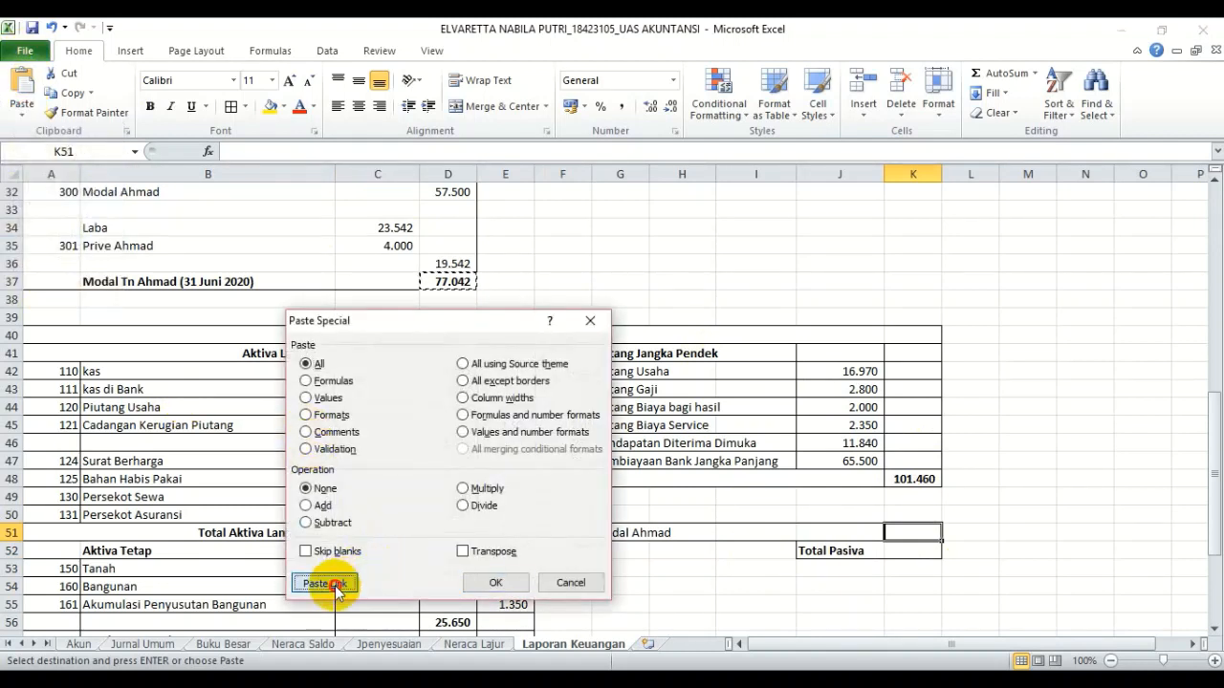
# Calculate Total Pasiva in K52 as the SUM of K48:K51
pyautogui.click(899, 555)
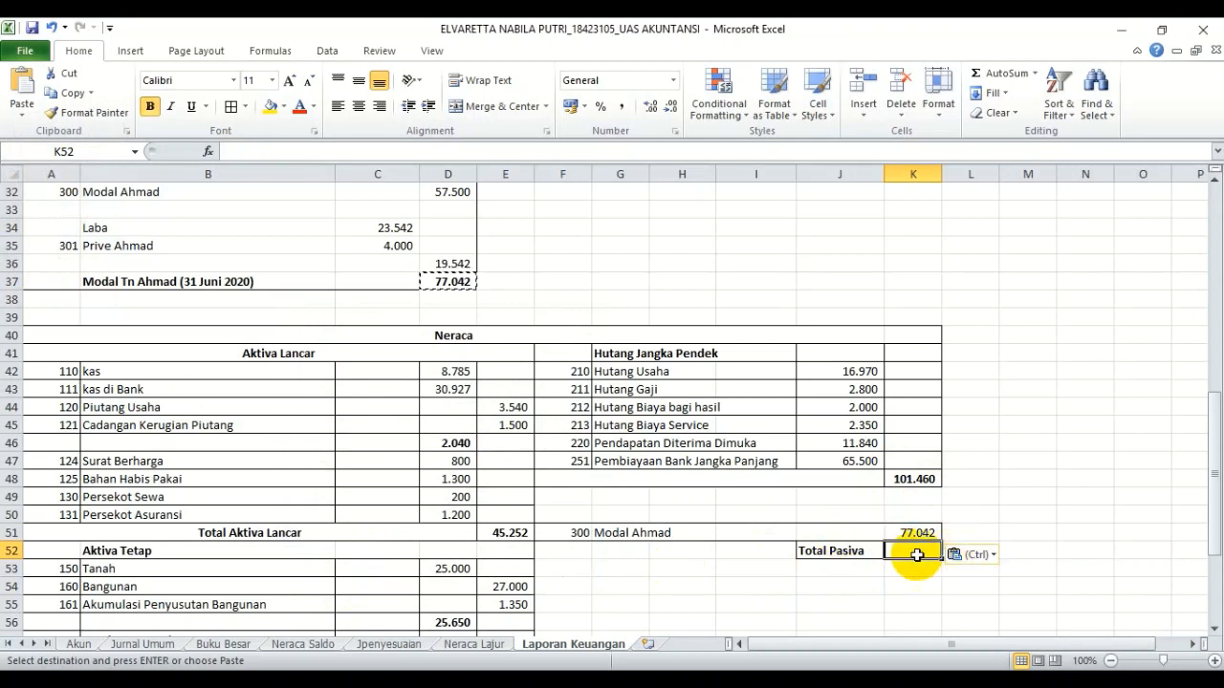
pyautogui.write('=')
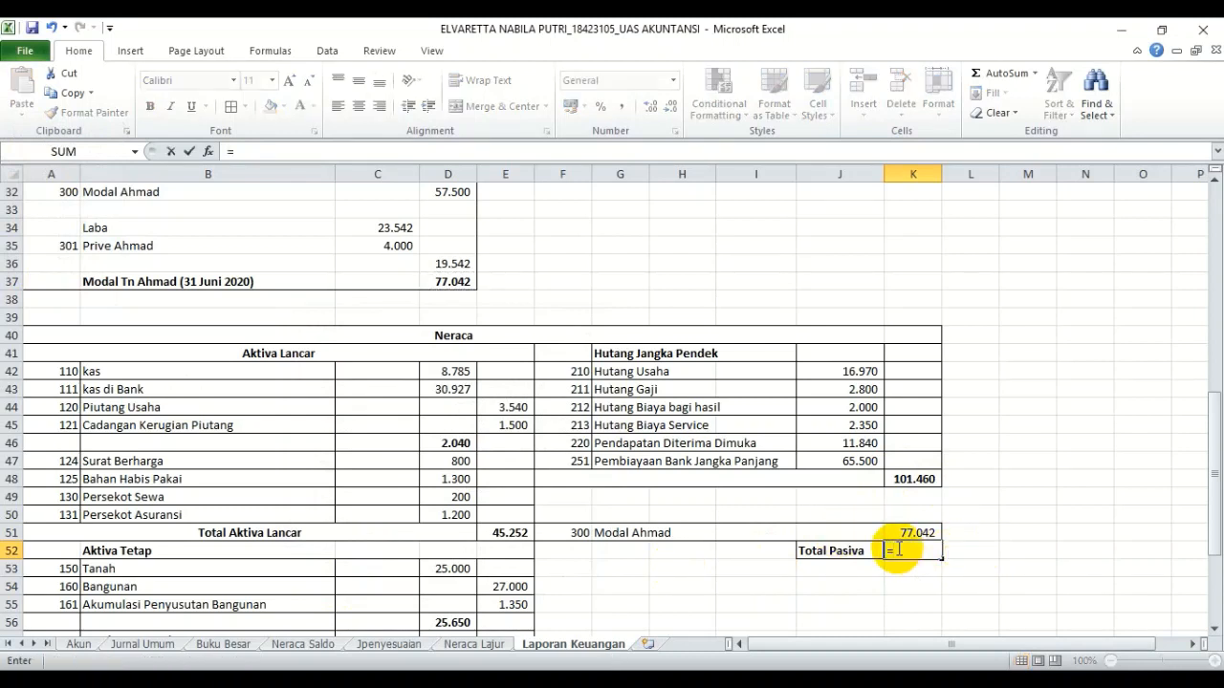
pyautogui.write('sum')
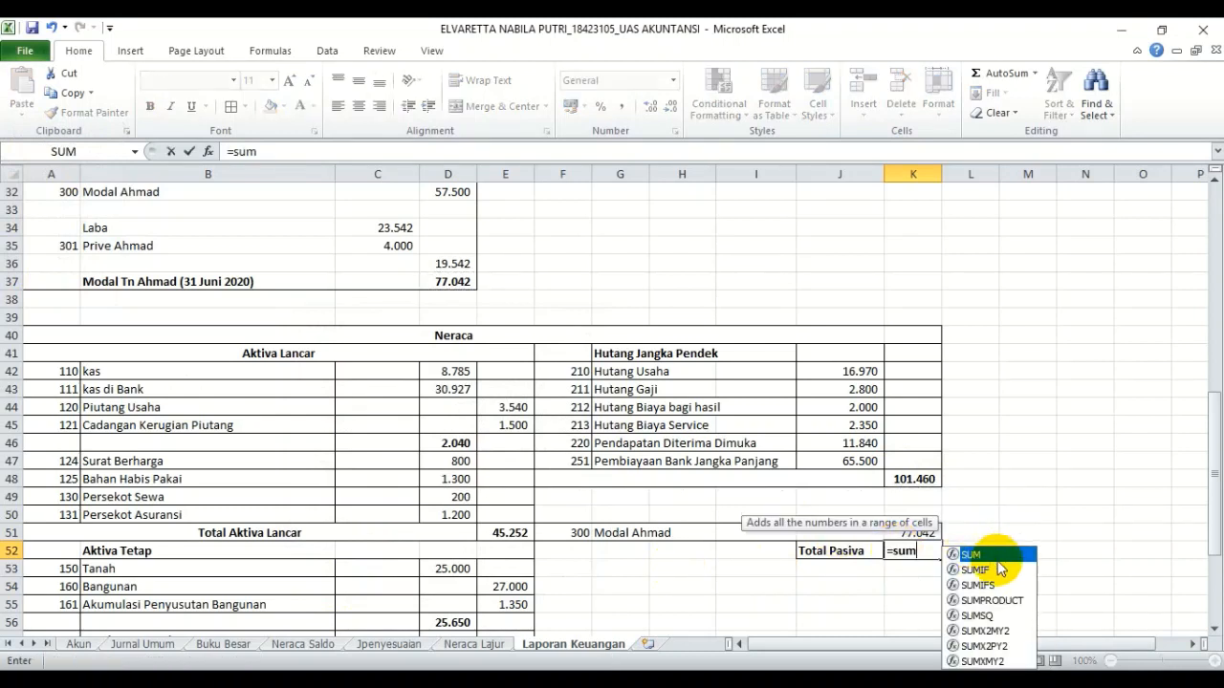
pyautogui.doubleClick(997, 557)
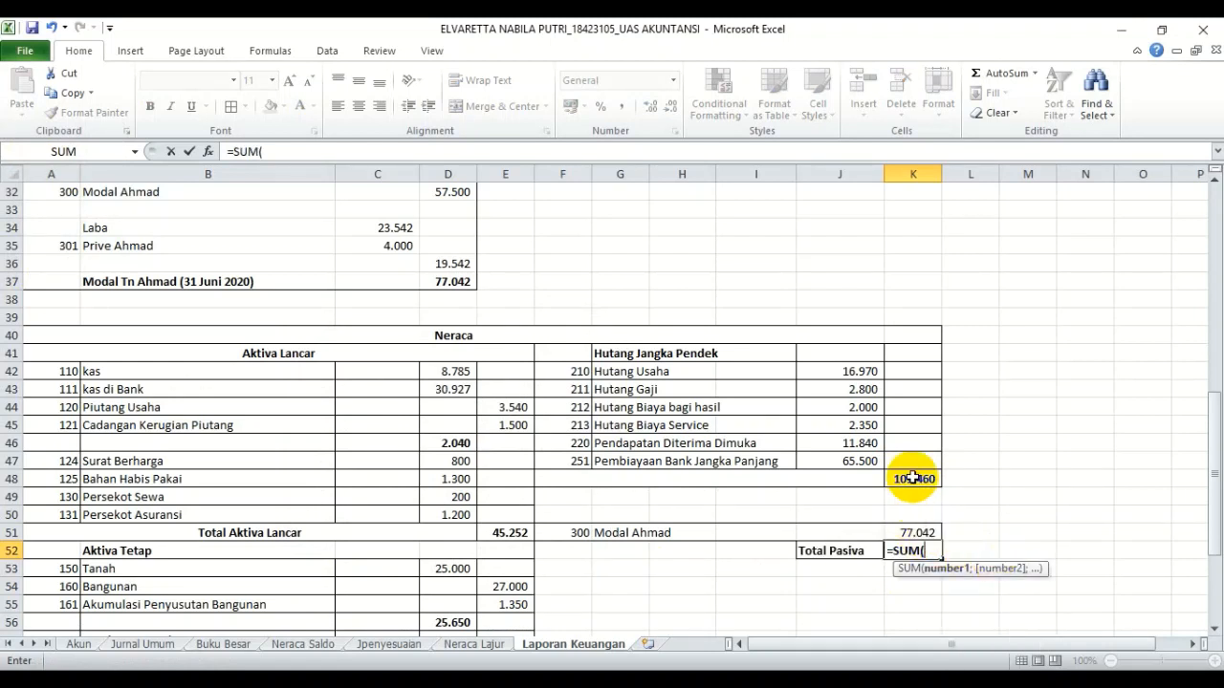
pyautogui.moveTo(913, 478); pyautogui.dragTo(913, 534)
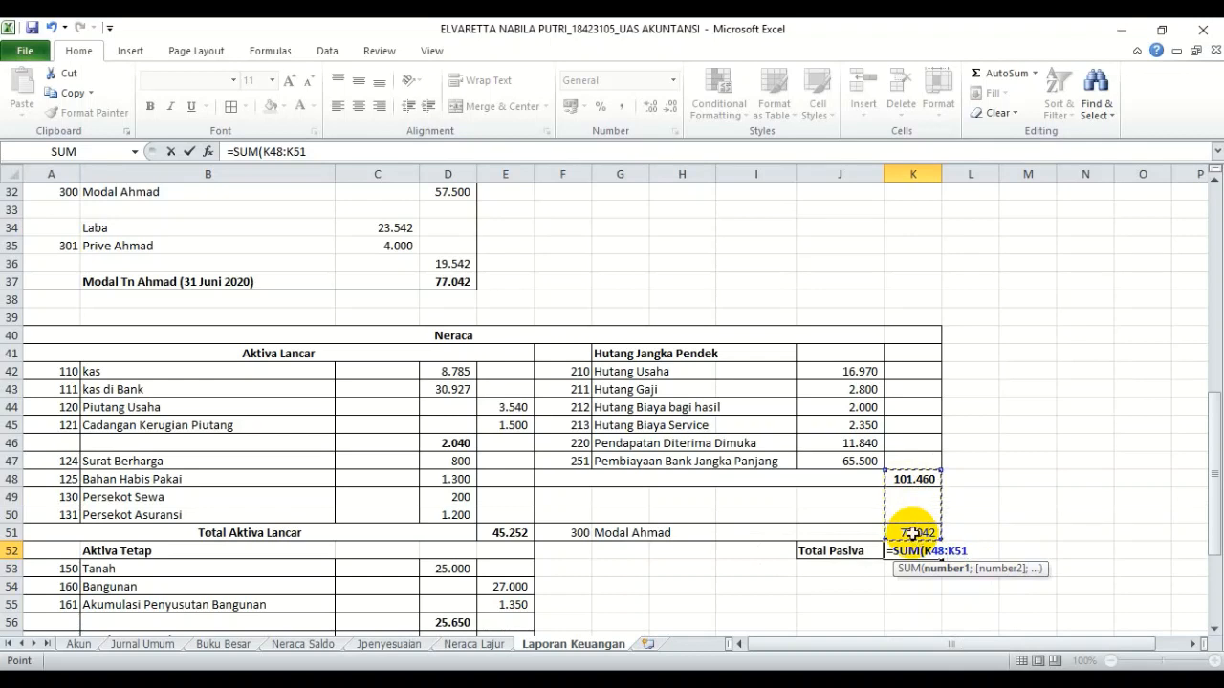
pyautogui.press('Return')
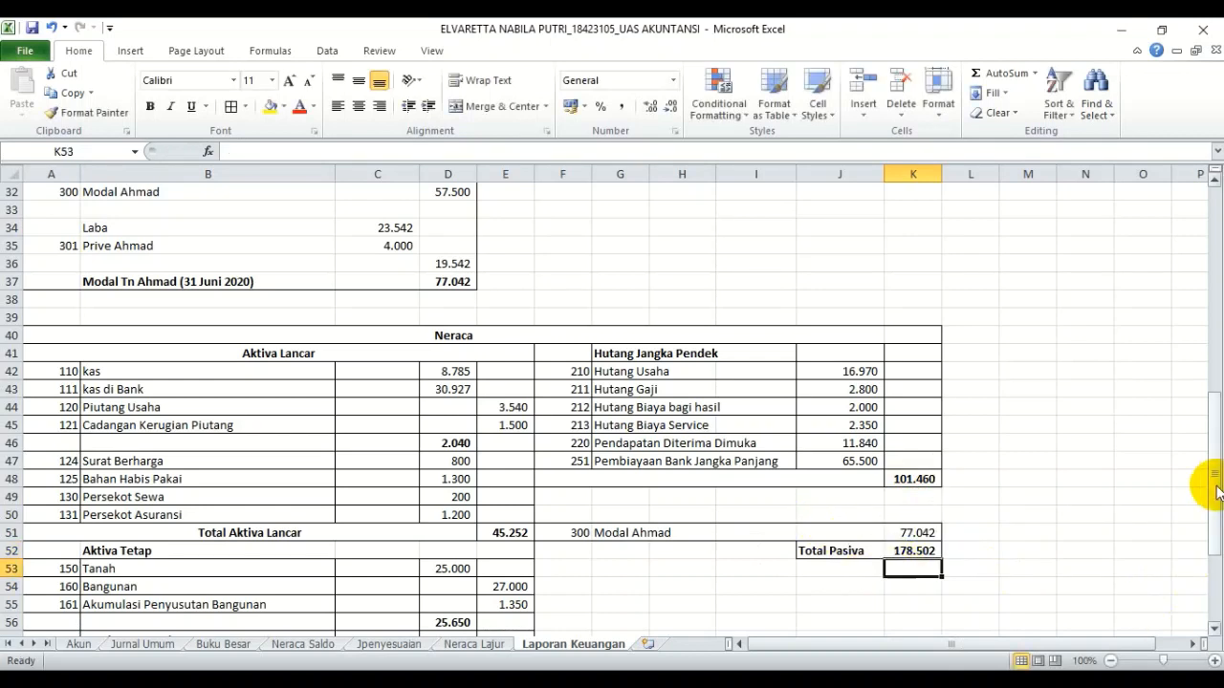
# Compare Total Pasiva with Total Aktiva, look through the sheets from Akun to Neraca Lajur, and return to the end of Laporan Keuangan
pyautogui.moveTo(1212, 484); pyautogui.dragTo(1220, 521)
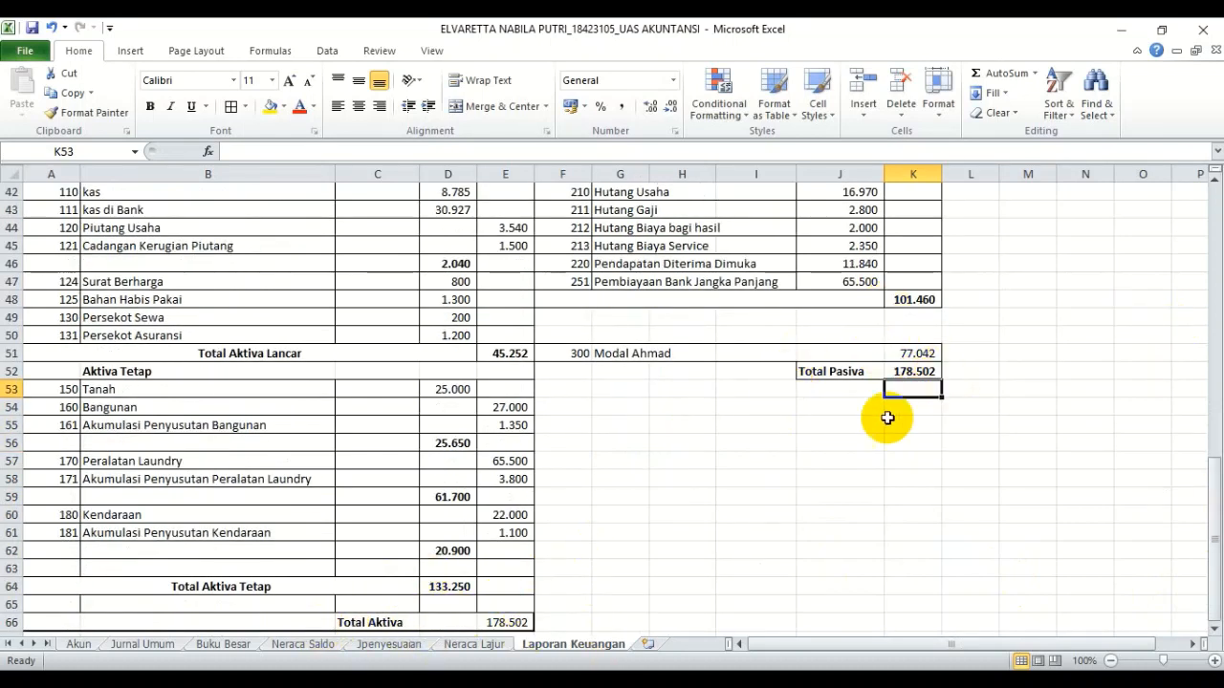
pyautogui.click(83, 647)
pyautogui.click(143, 644)
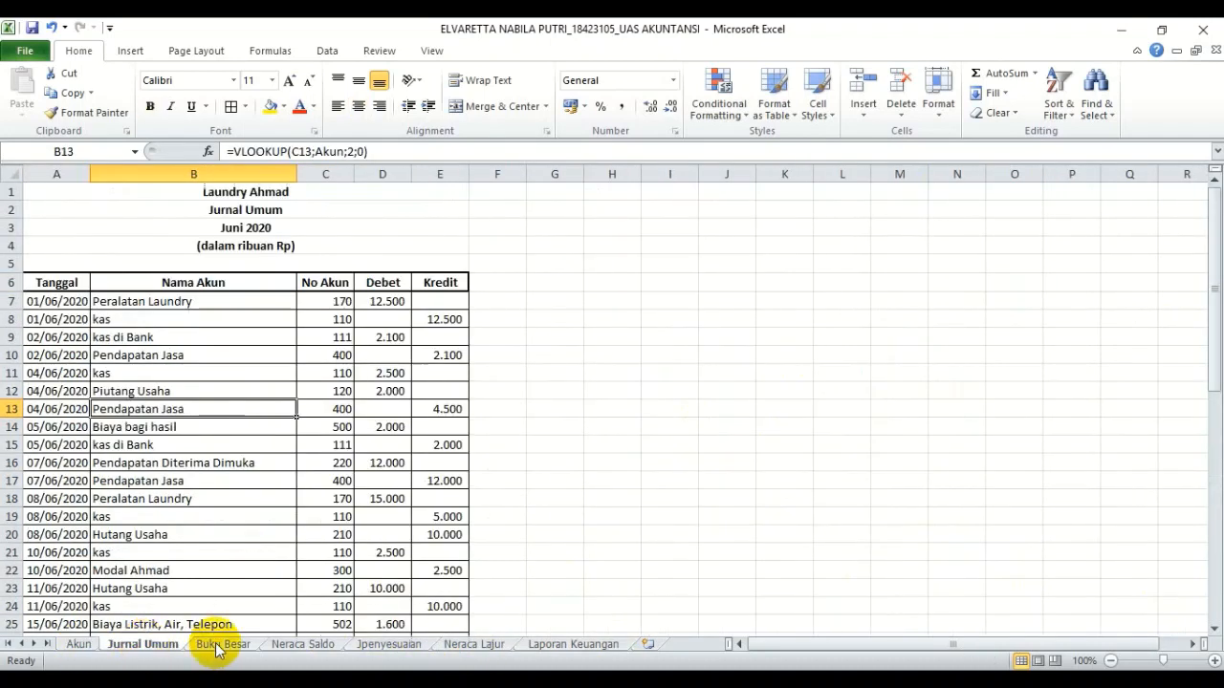
pyautogui.click(250, 646)
pyautogui.click(304, 646)
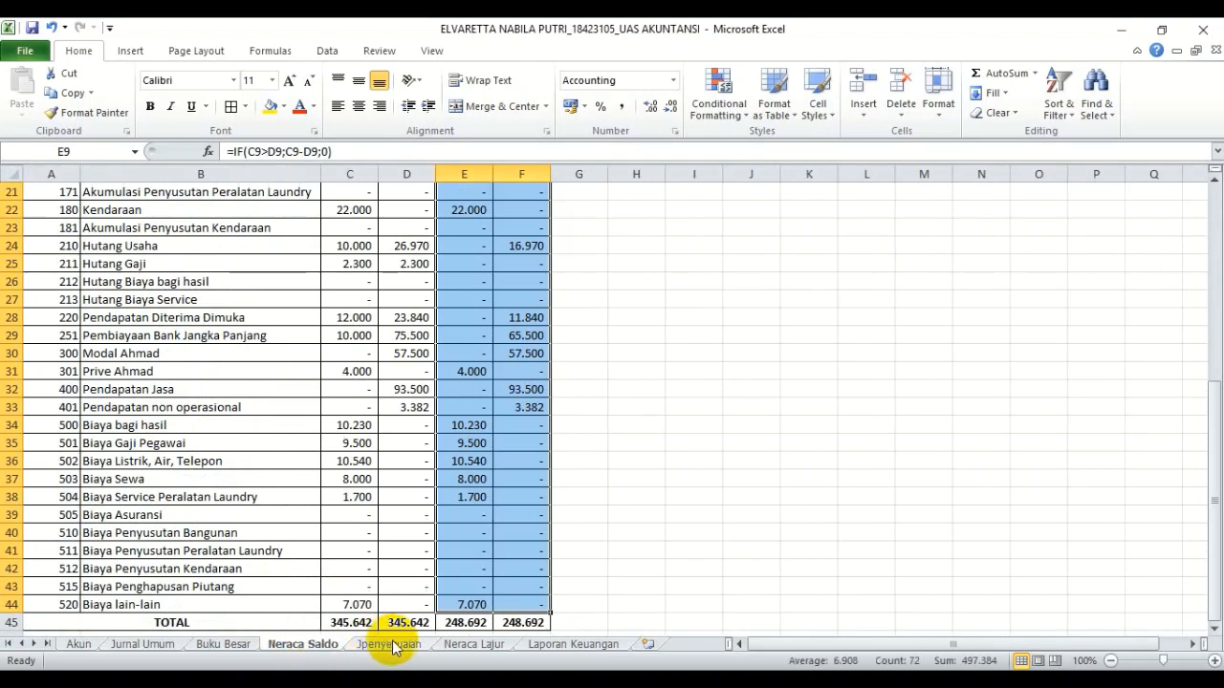
pyautogui.click(394, 647)
pyautogui.click(463, 645)
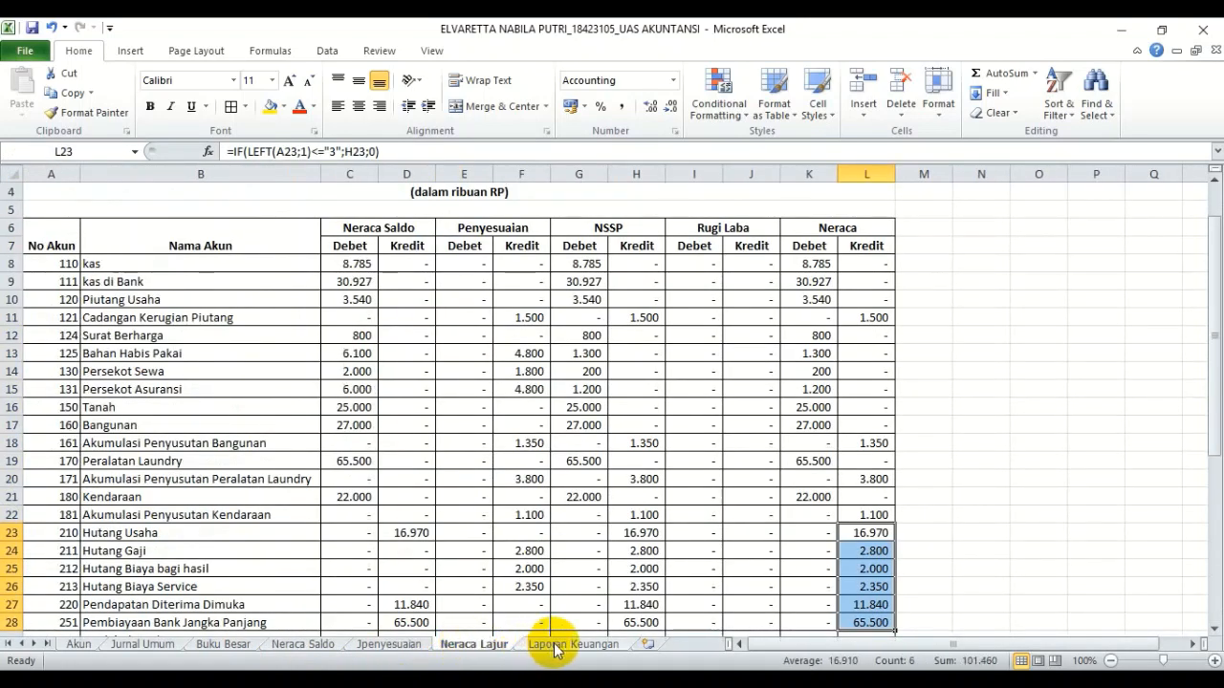
pyautogui.click(555, 646)
pyautogui.moveTo(1206, 492); pyautogui.dragTo(1167, 602)
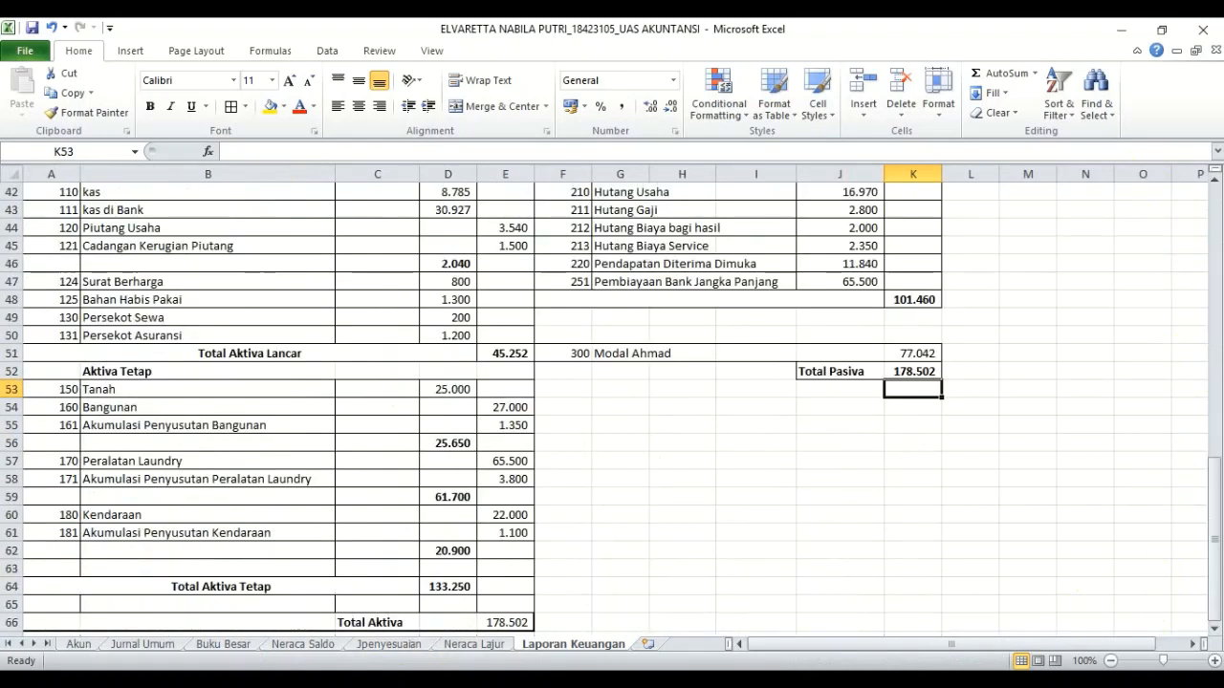